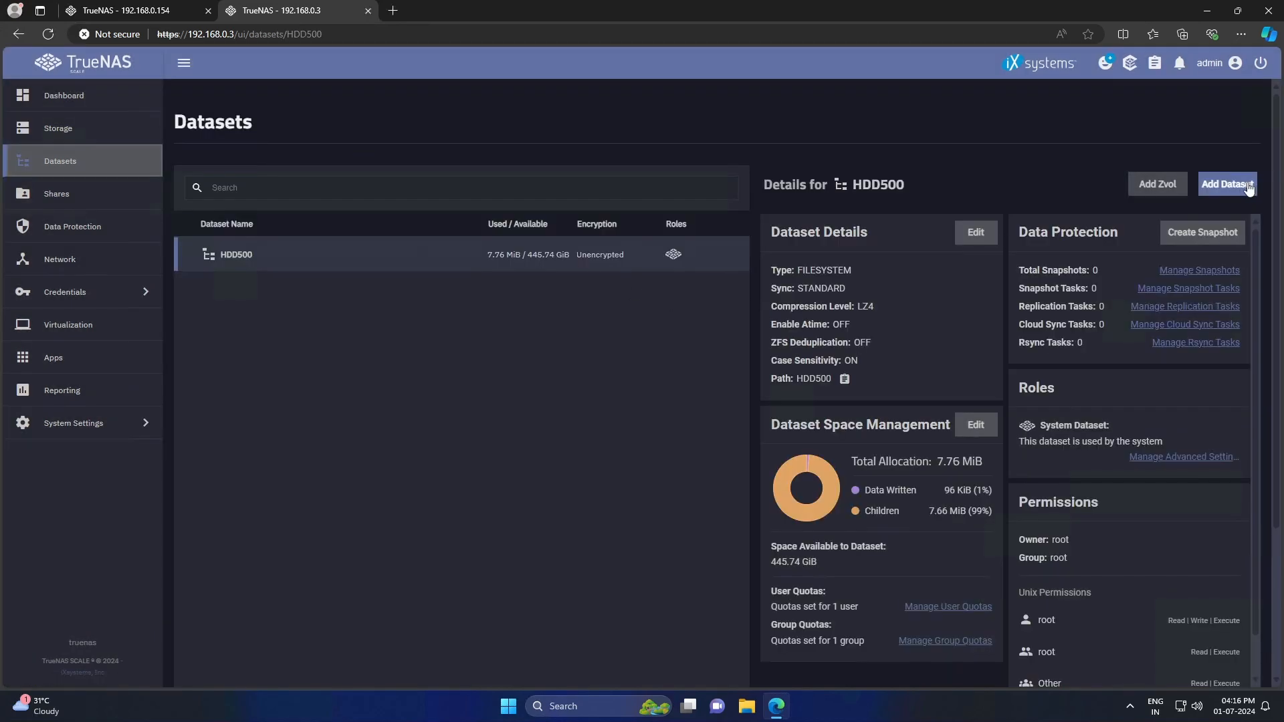
- Add a short S.M.A.R.T. test for all disks on a custom weekly schedule at hour 14
left_click(1248, 189)
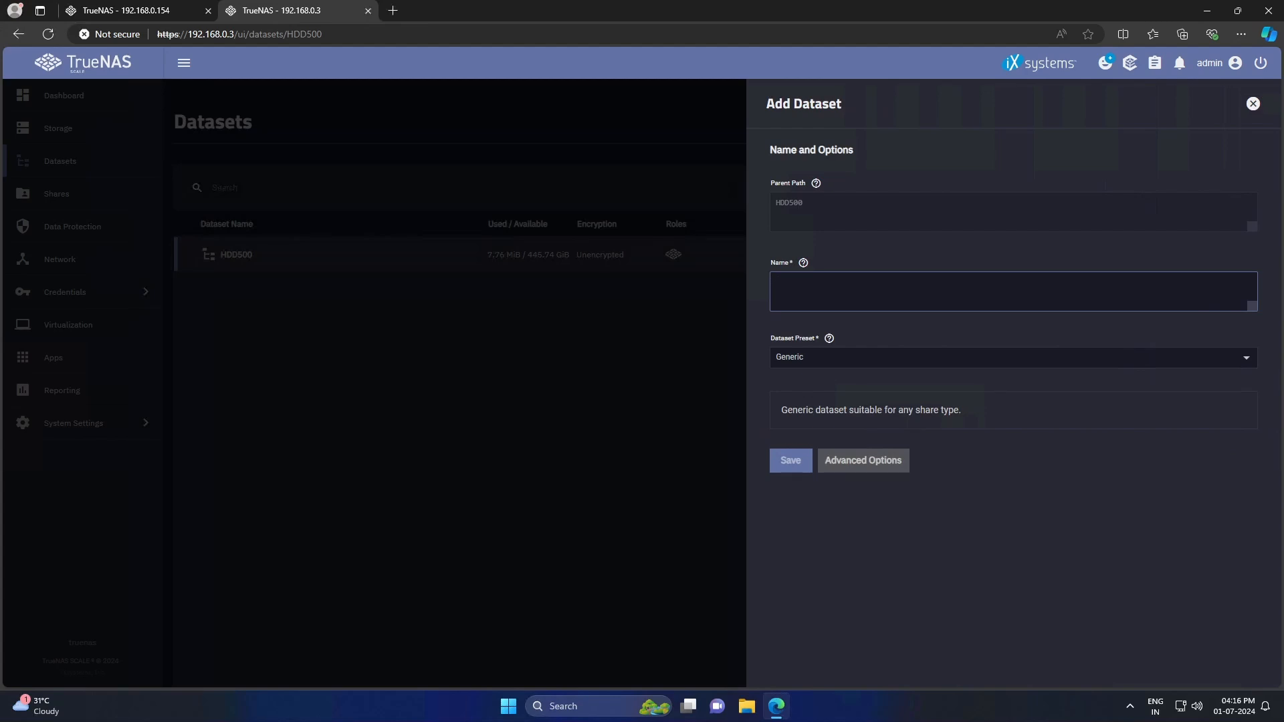
type("p")
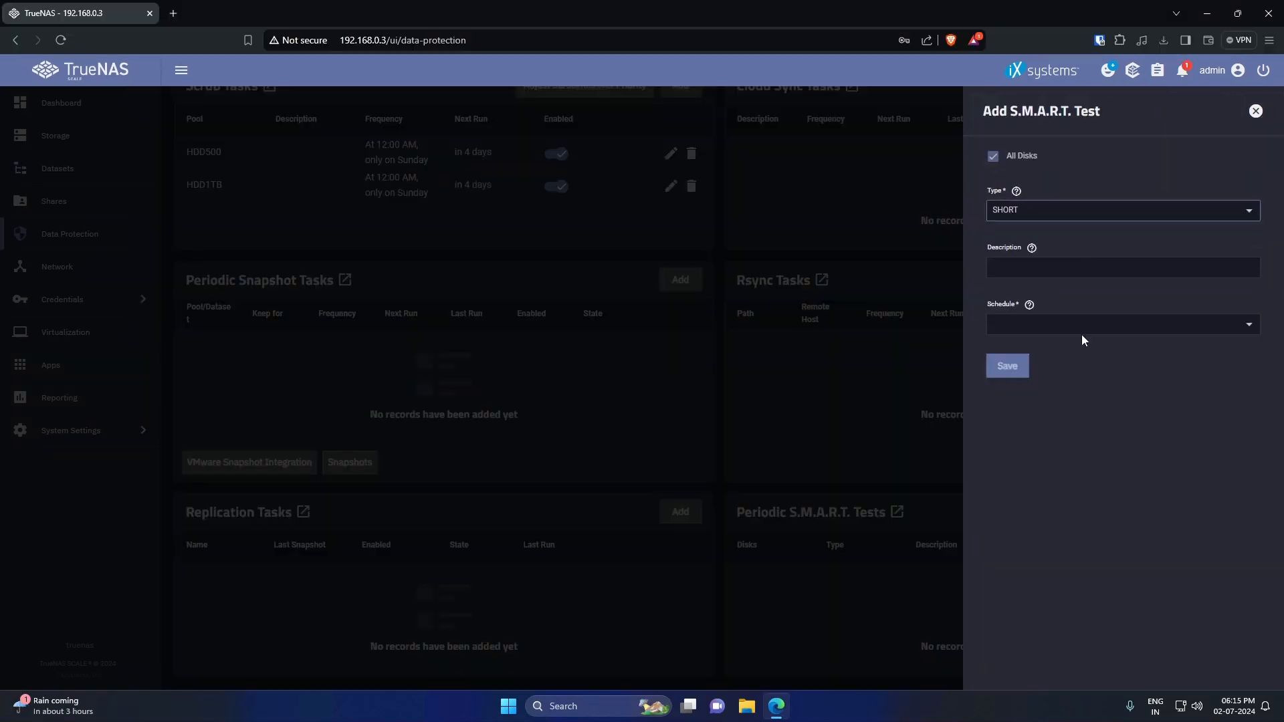
left_click(1083, 338)
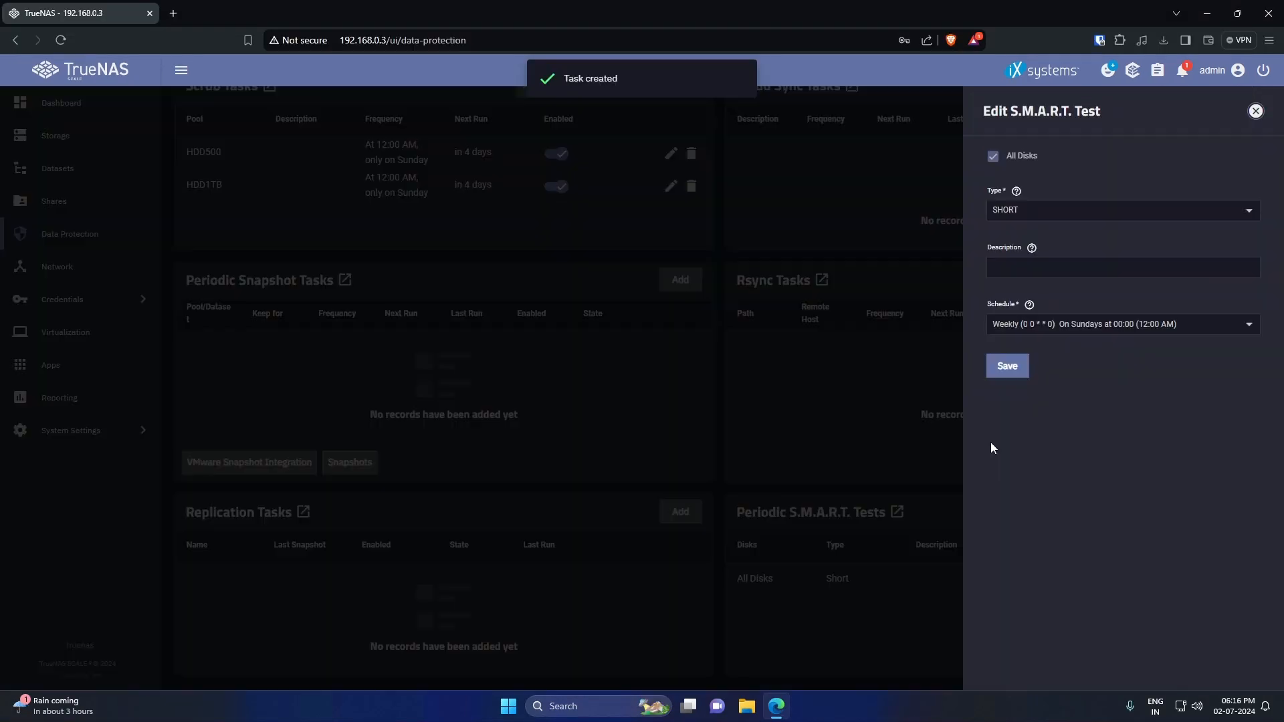
left_click(1123, 324)
left_click(1186, 442)
left_click(1124, 324)
left_click(1070, 450)
left_click(495, 200)
left_click(468, 276)
double_click(470, 300)
type("14")
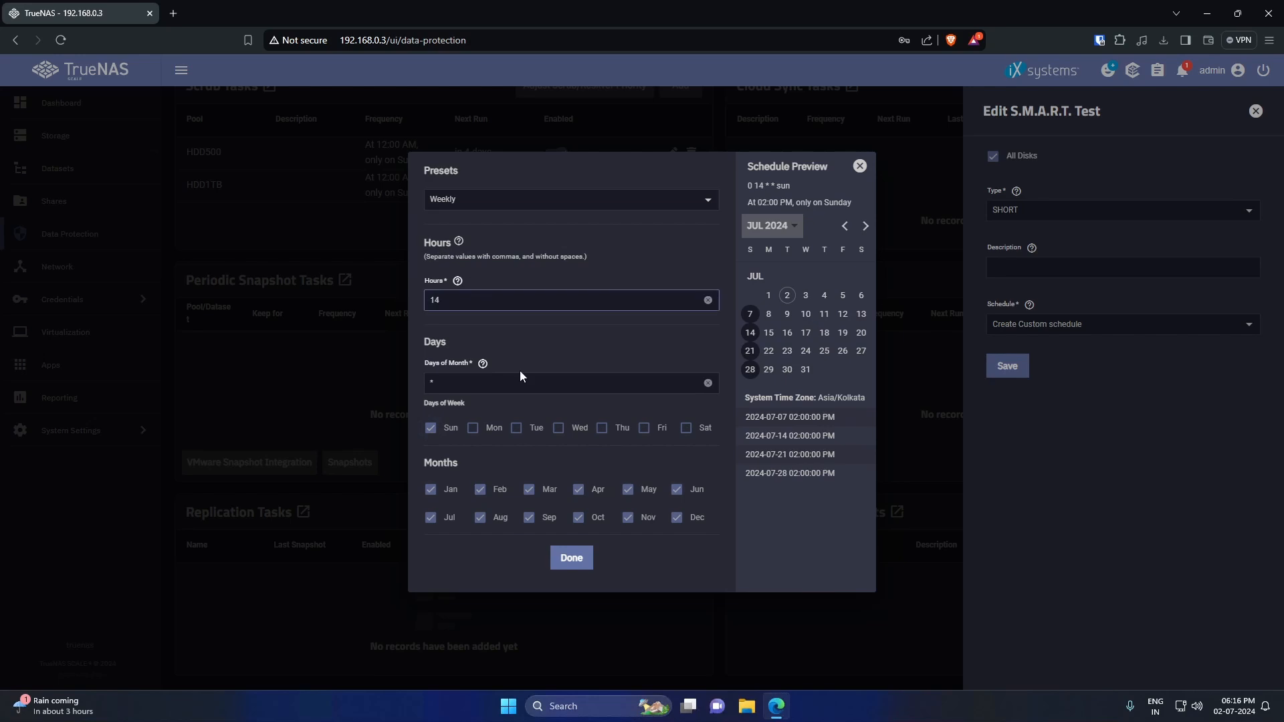
left_click(572, 557)
left_click(1007, 366)
- Add a long S.M.A.R.T. test for all disks on a custom monthly schedule at hour 16
left_click(1232, 512)
left_click(994, 157)
left_click(1070, 210)
left_click(1025, 263)
left_click(1070, 325)
left_click(1087, 495)
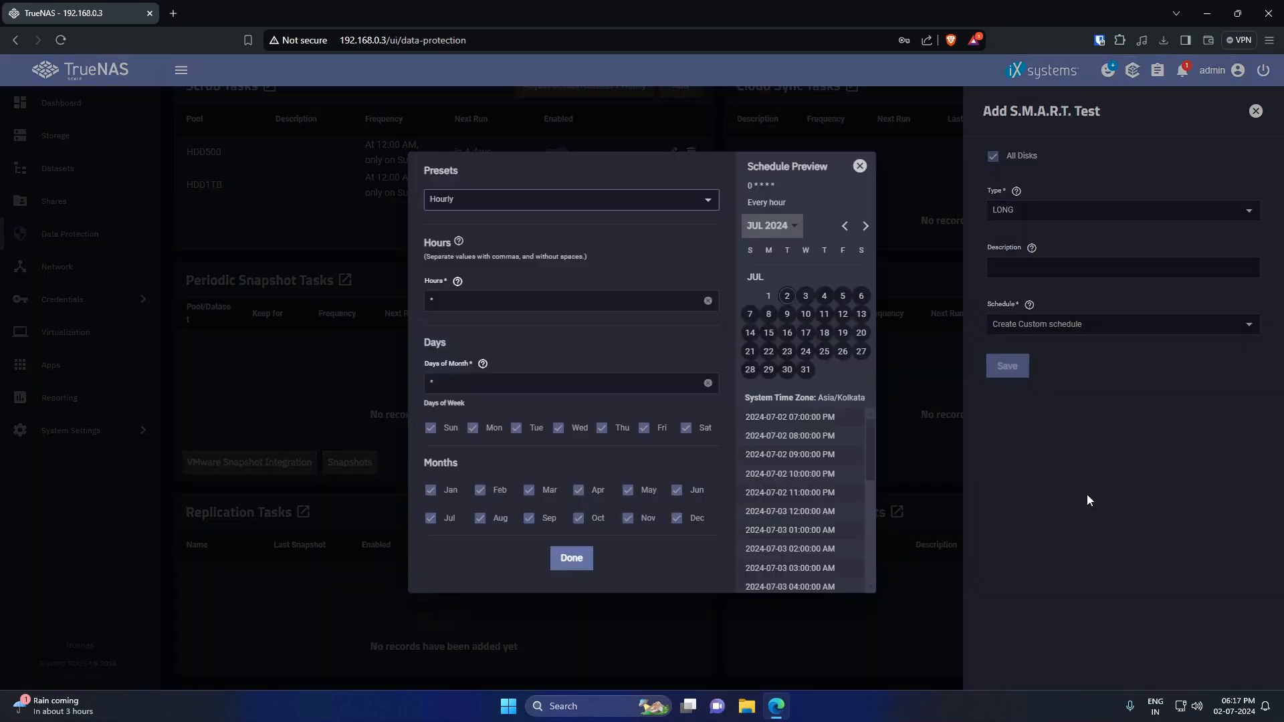
left_click(496, 200)
left_click(468, 300)
double_click(471, 301)
type("16")
left_click(580, 560)
left_click(1007, 366)
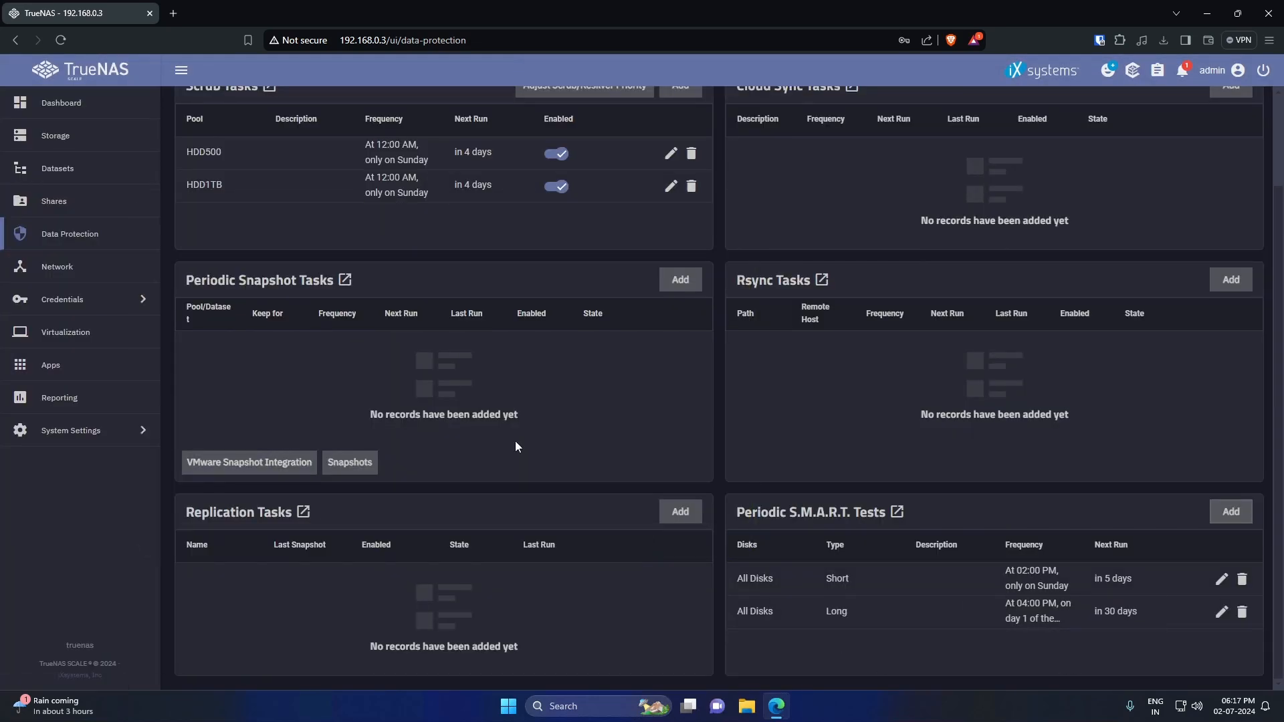
- Set up a periodic snapshot task for HDD500/downloads with a lifetime in days and an Hourly schedule
left_click(681, 279)
left_click(890, 210)
left_click(842, 284)
left_click(1097, 210)
left_click(1226, 210)
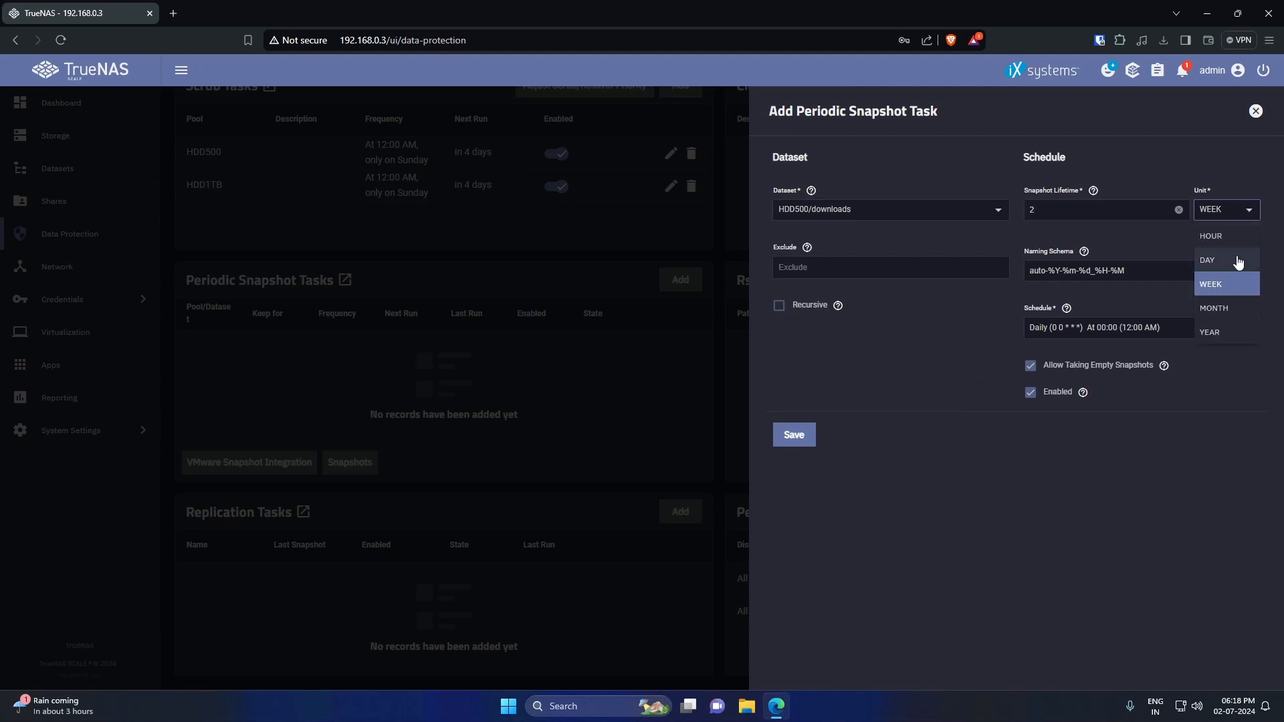
left_click(1237, 261)
left_click(1207, 331)
left_click(1136, 459)
left_click(570, 584)
left_click(1106, 386)
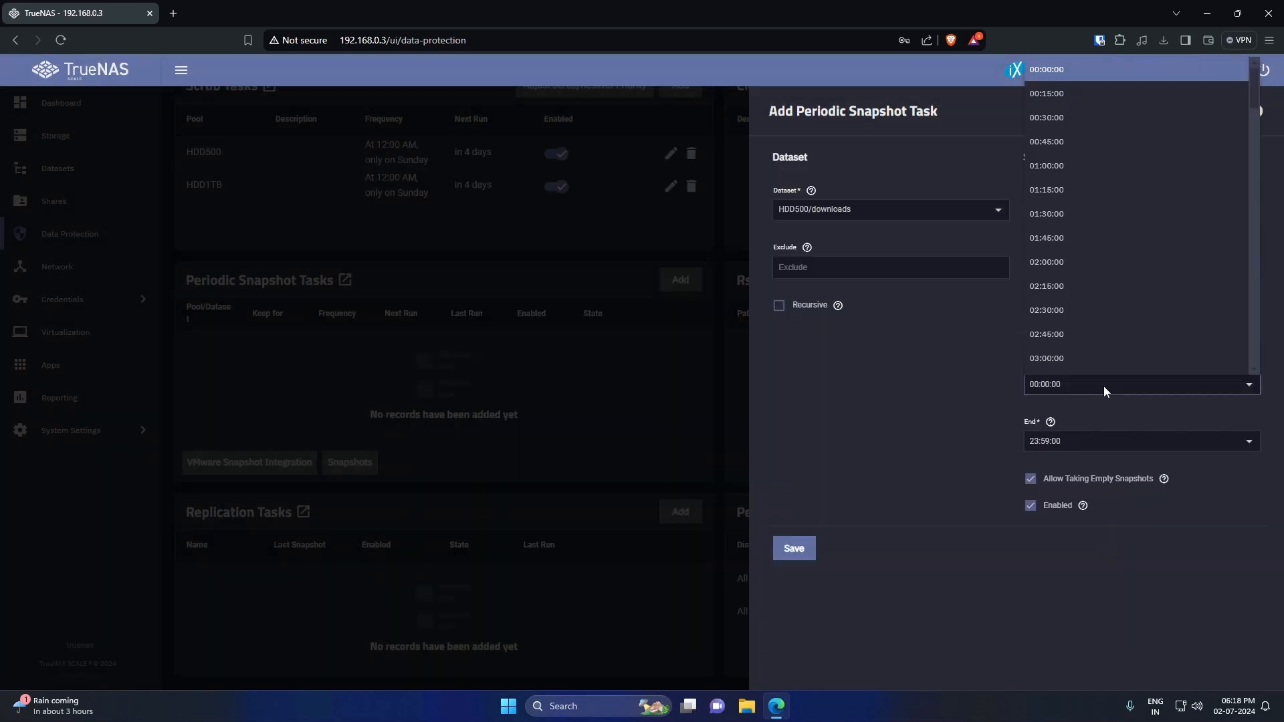
left_click(794, 548)
left_click(680, 317)
left_click(890, 210)
left_click(843, 269)
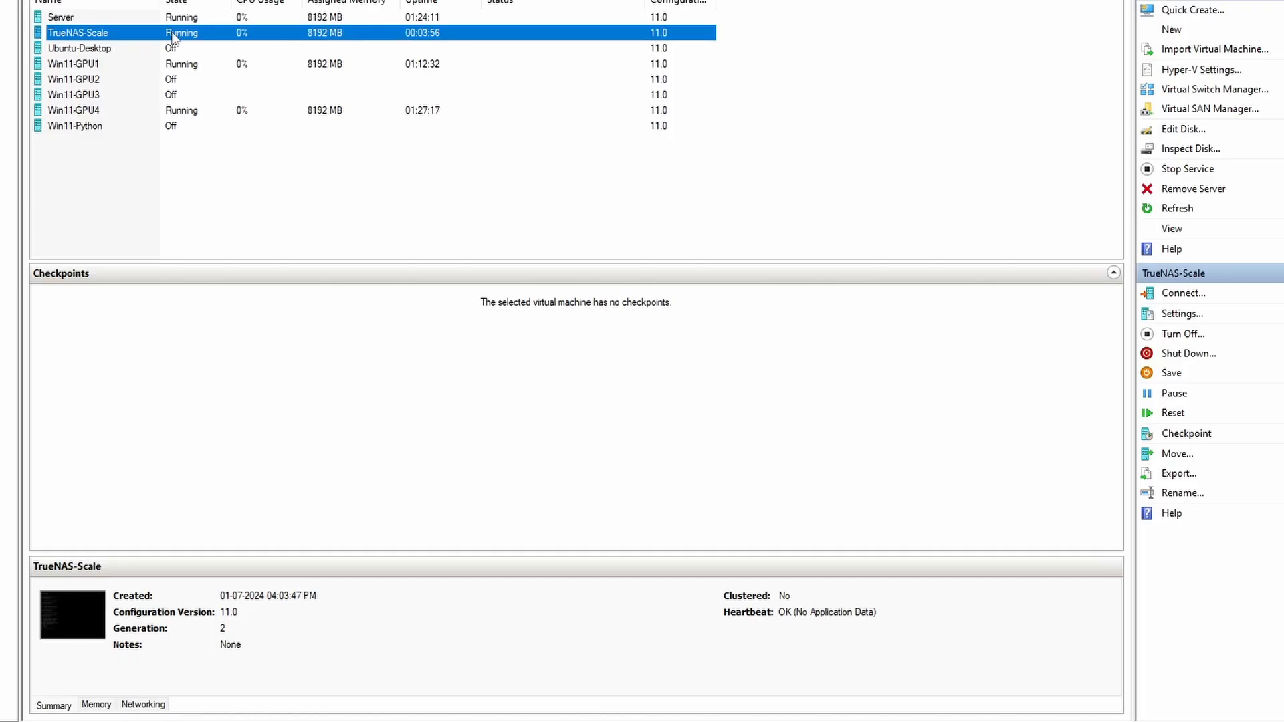
- In the TrueNAS-Scale VM settings, add a SCSI hard drive backed by physical Disk 1
right_click(173, 37)
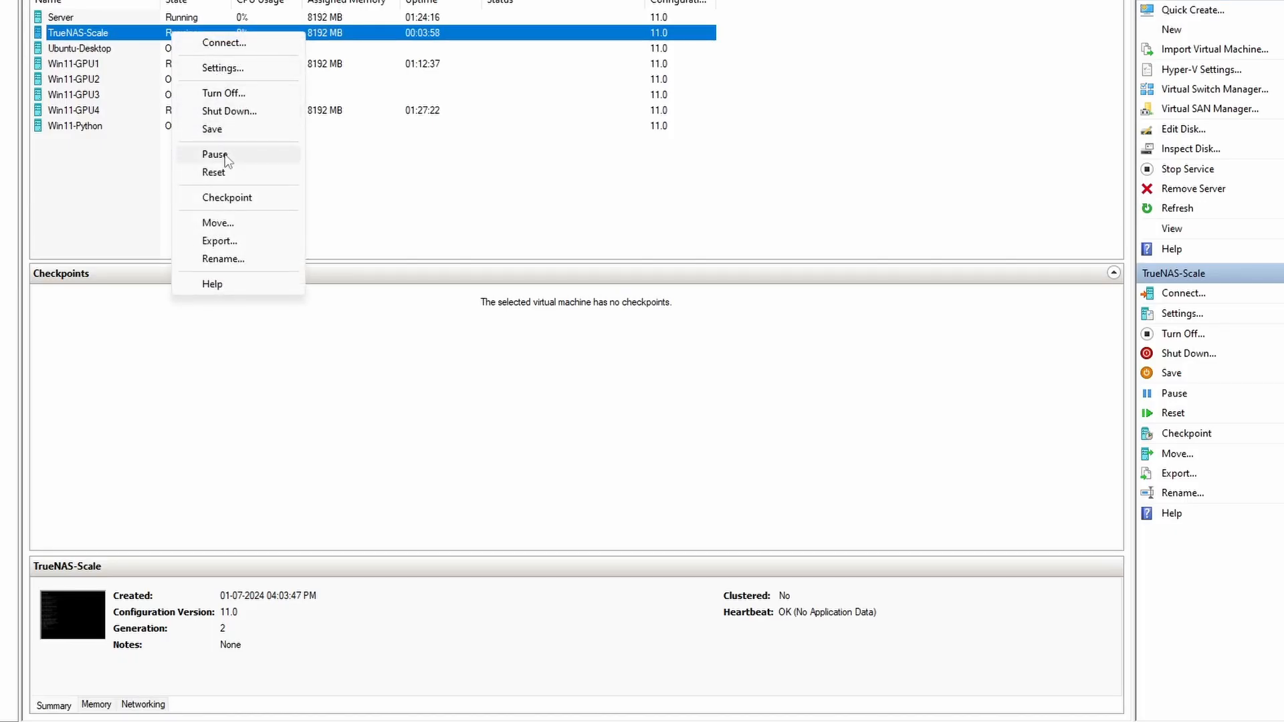
left_click(228, 68)
left_click(130, 254)
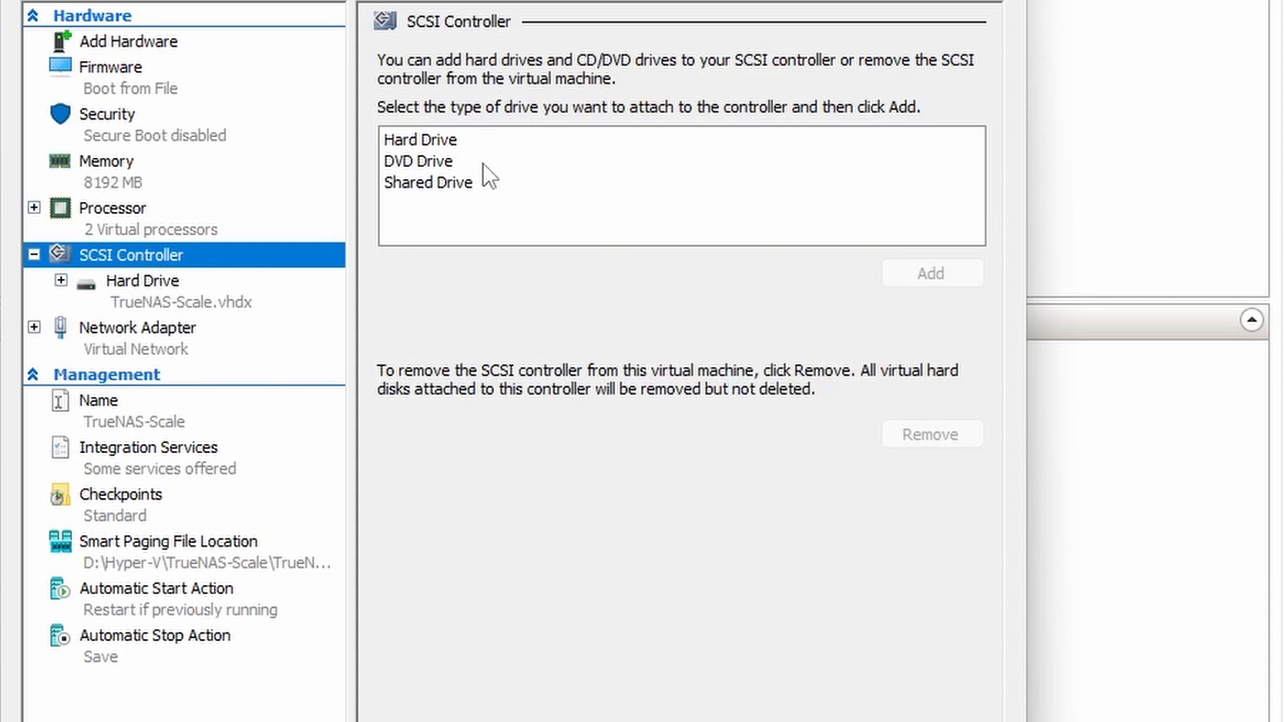
left_click(468, 139)
left_click(929, 273)
left_click(498, 376)
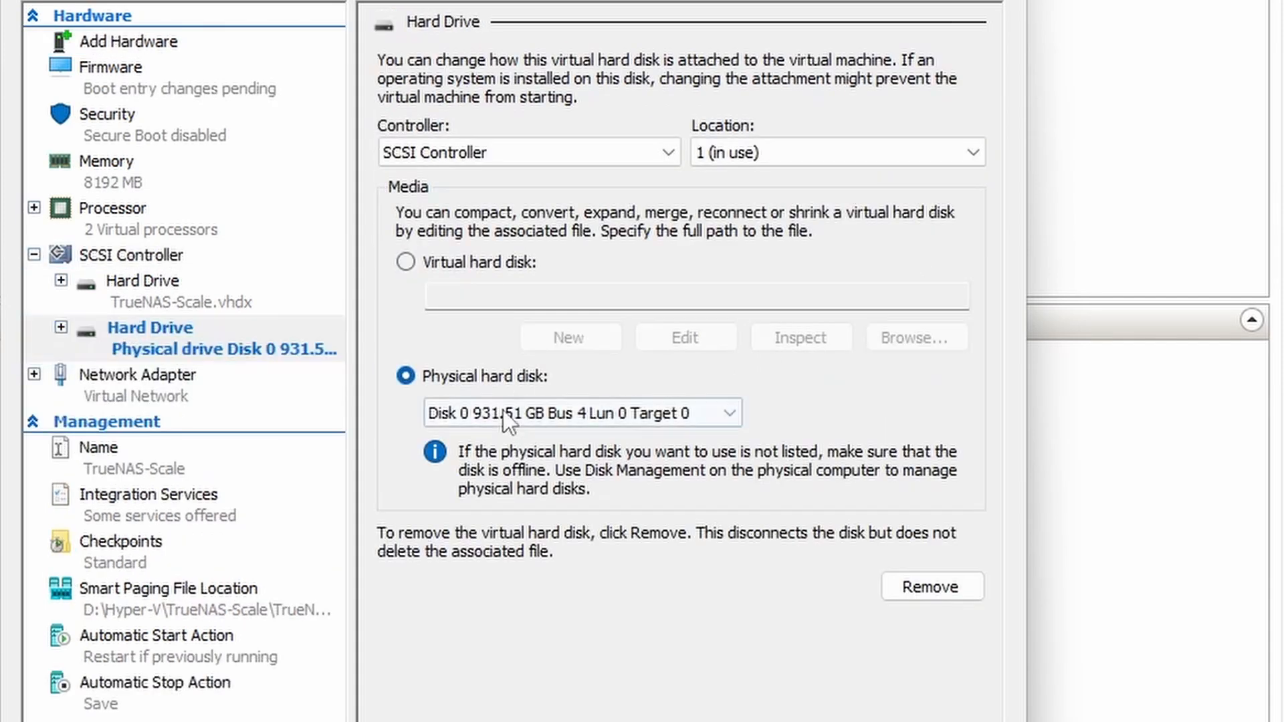
left_click(511, 413)
left_click(468, 457)
- Add a second SCSI hard drive backed by physical Disk 2, then apply and close
left_click(134, 254)
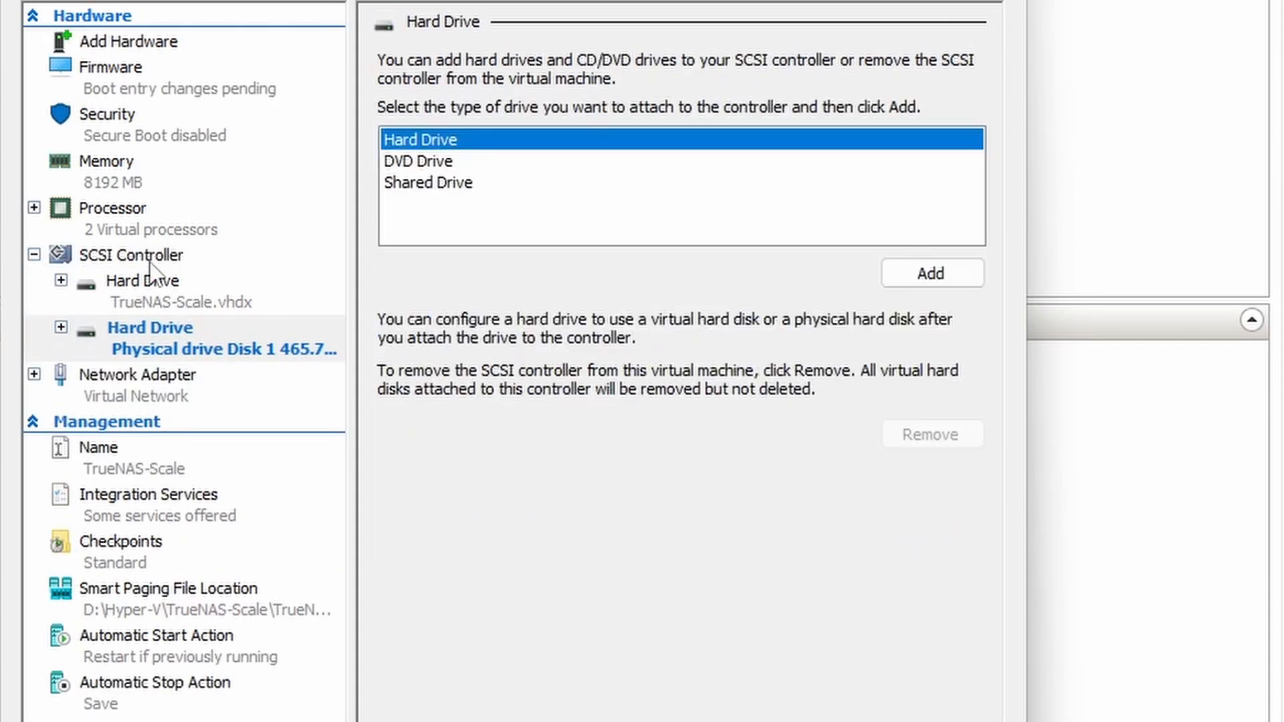
left_click(936, 276)
left_click(503, 374)
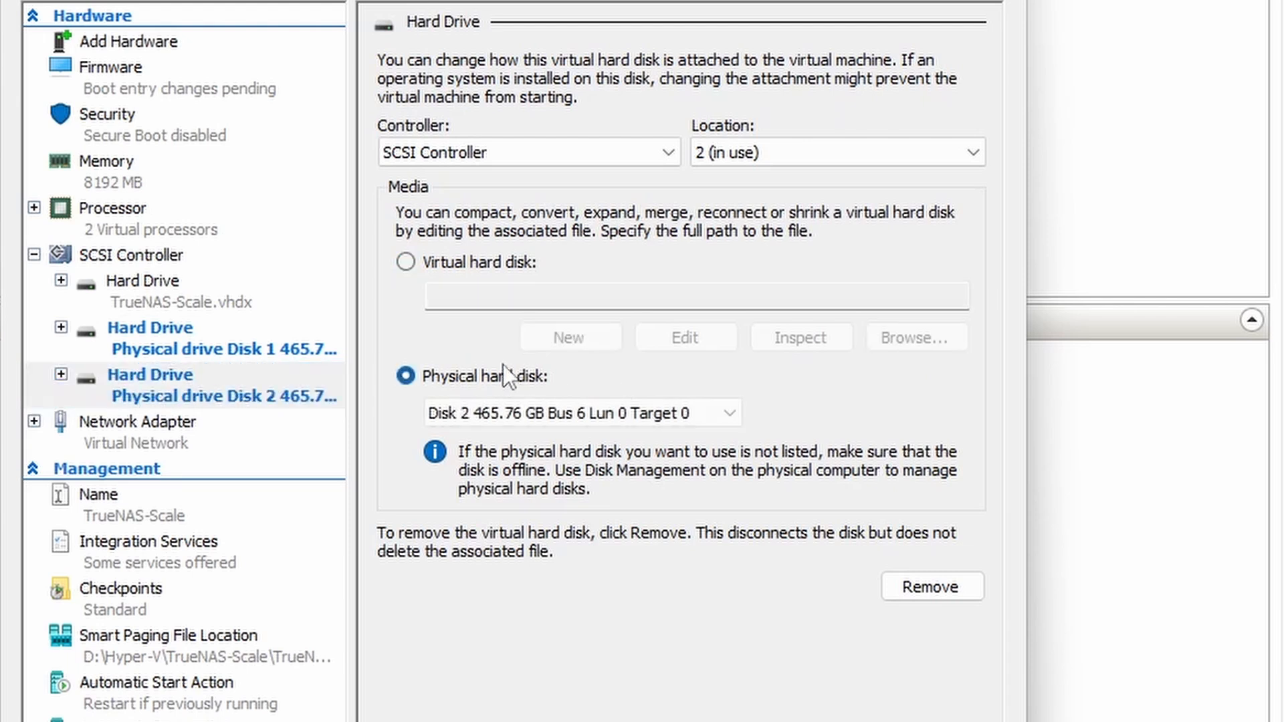
left_click(488, 414)
left_click(486, 413)
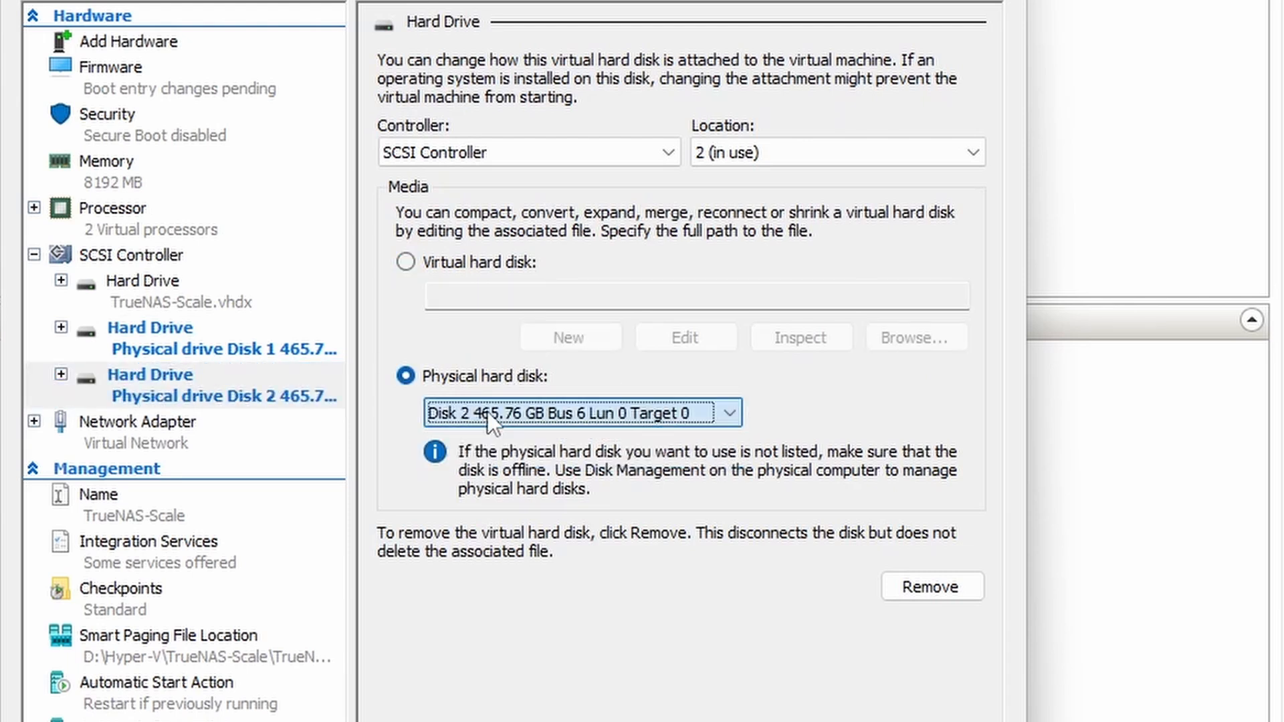
left_click(213, 342)
left_click(212, 384)
left_click(942, 644)
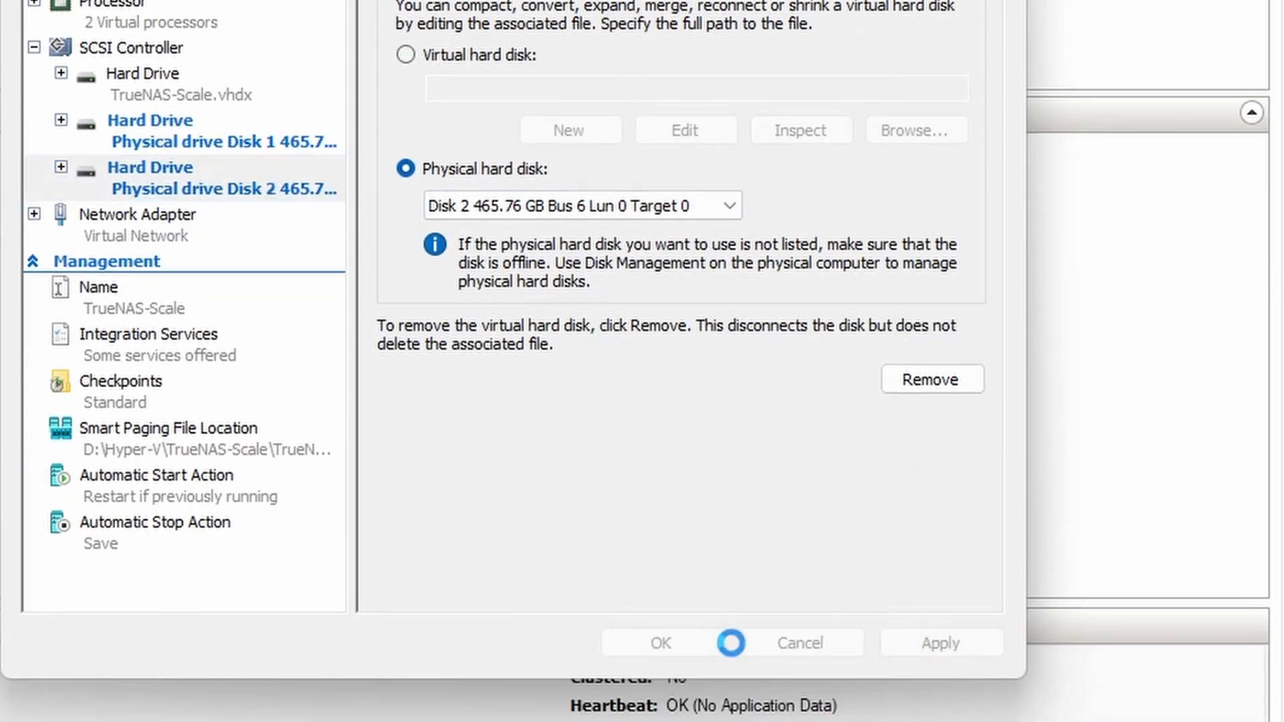
left_click(661, 643)
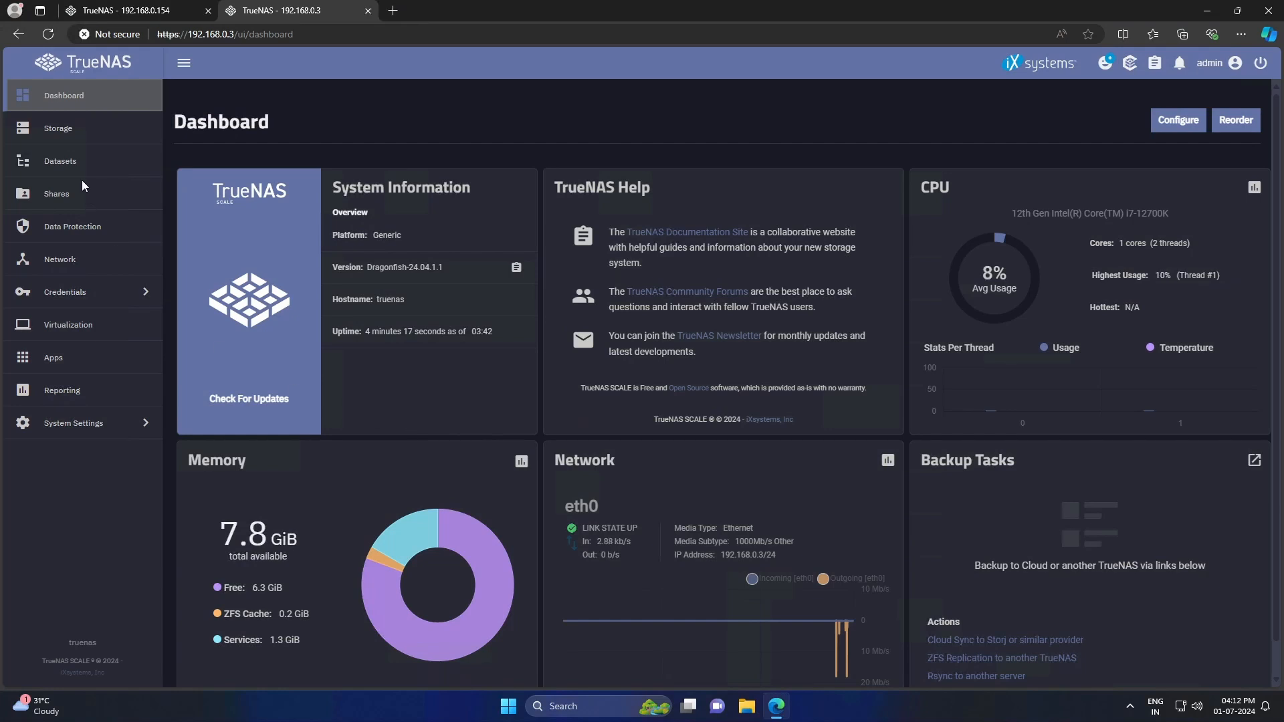
- Start a new pool named HDD500 with a single-disk stripe data layout
left_click(74, 130)
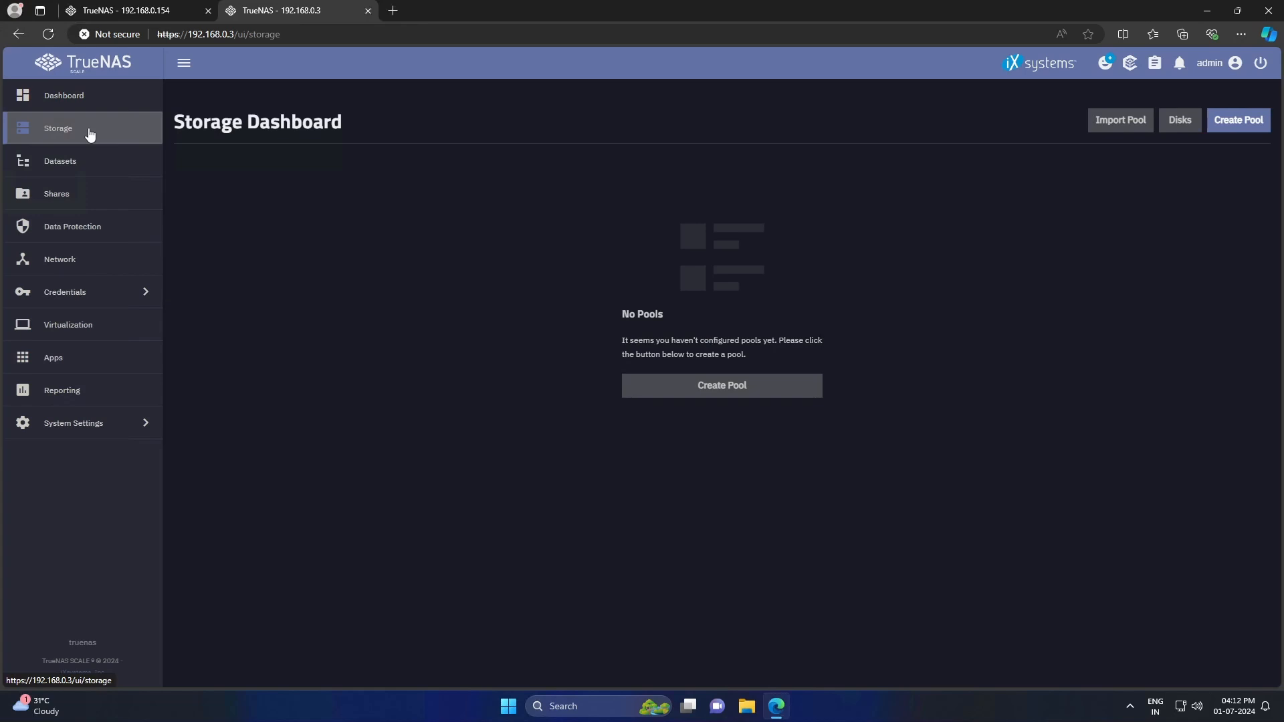
left_click(725, 393)
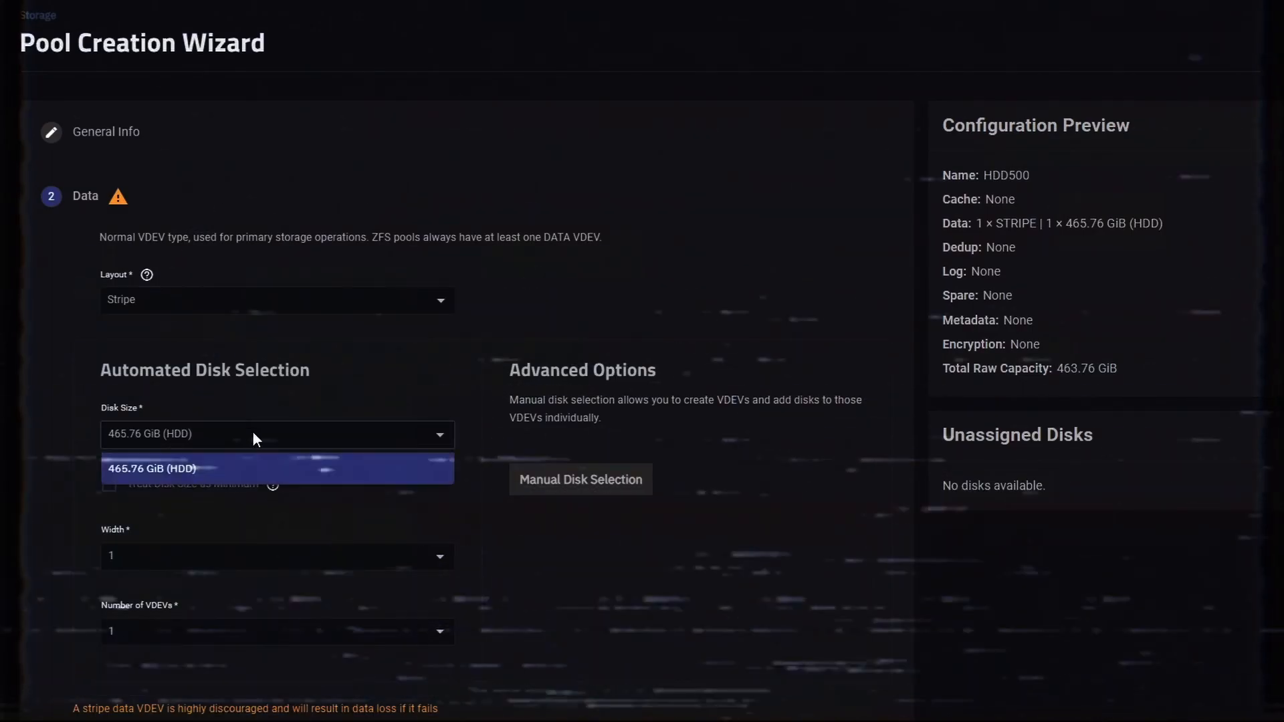
left_click(252, 467)
scroll(467, 593, "down", 2)
scroll(345, 674, "down", 5)
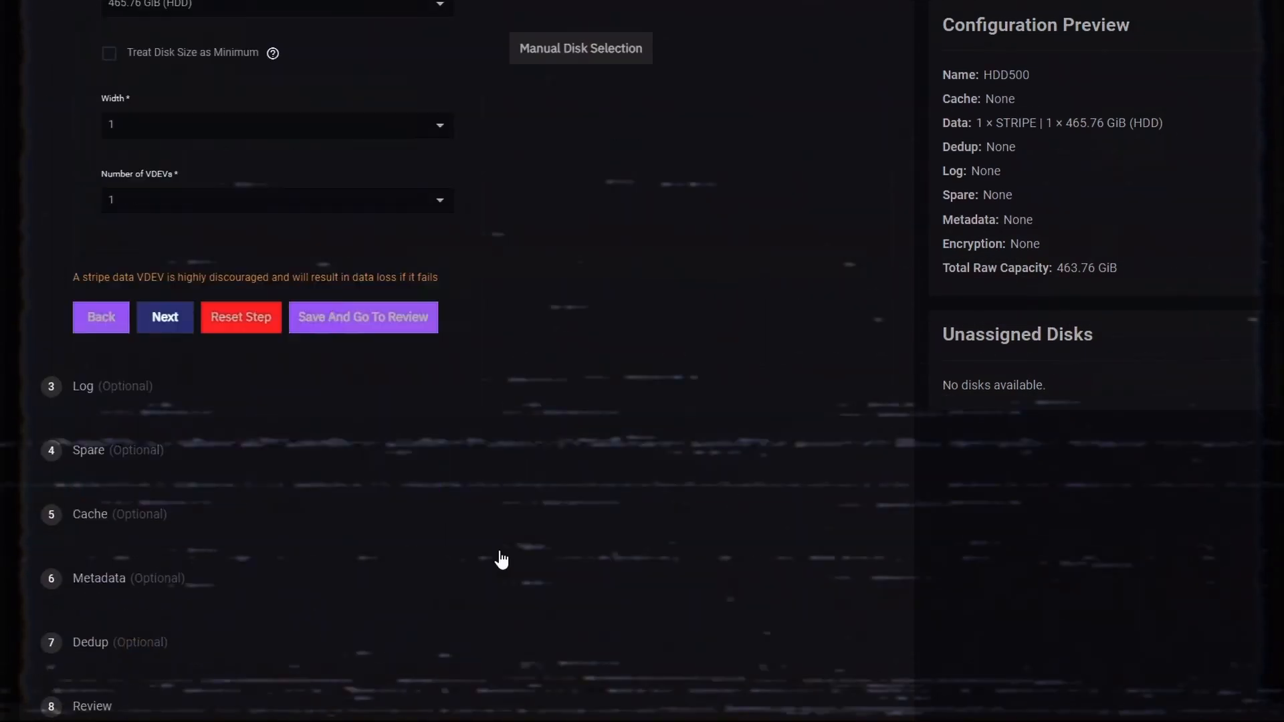
left_click(374, 323)
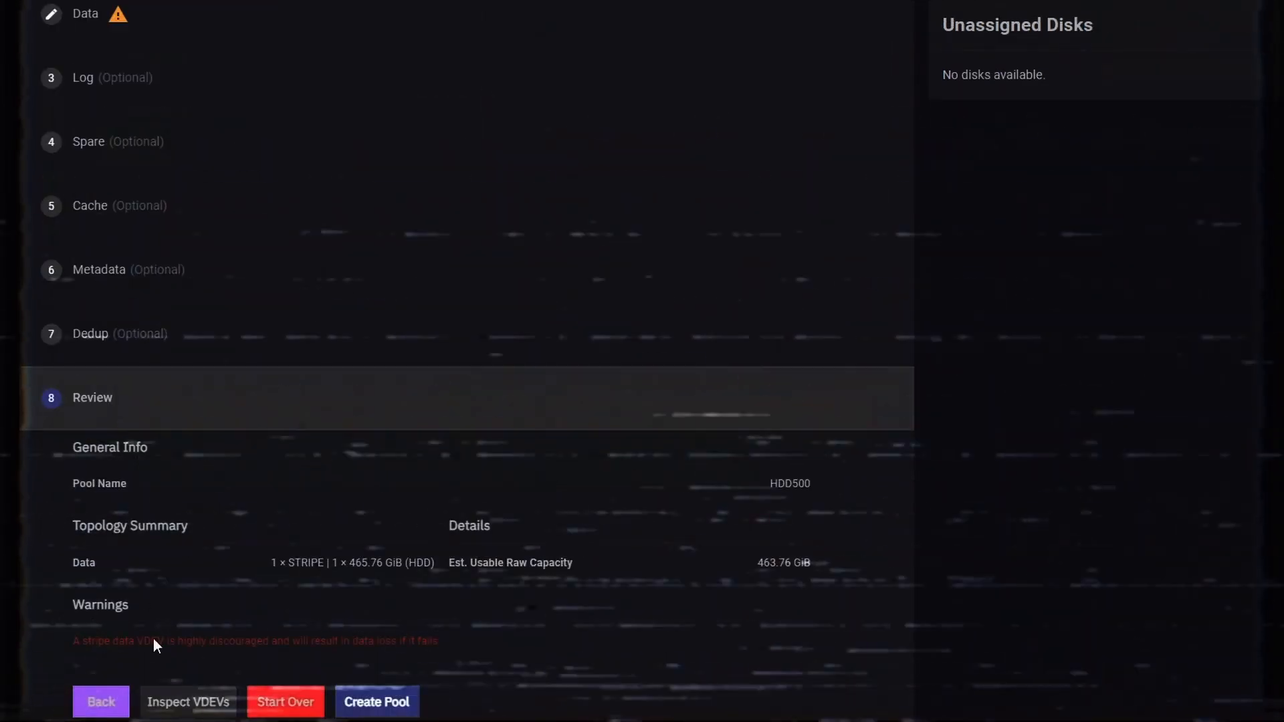
- Inspect the planned vdev layout and create the HDD500 pool, confirming the disk erase
left_click(184, 700)
left_click(1279, 33)
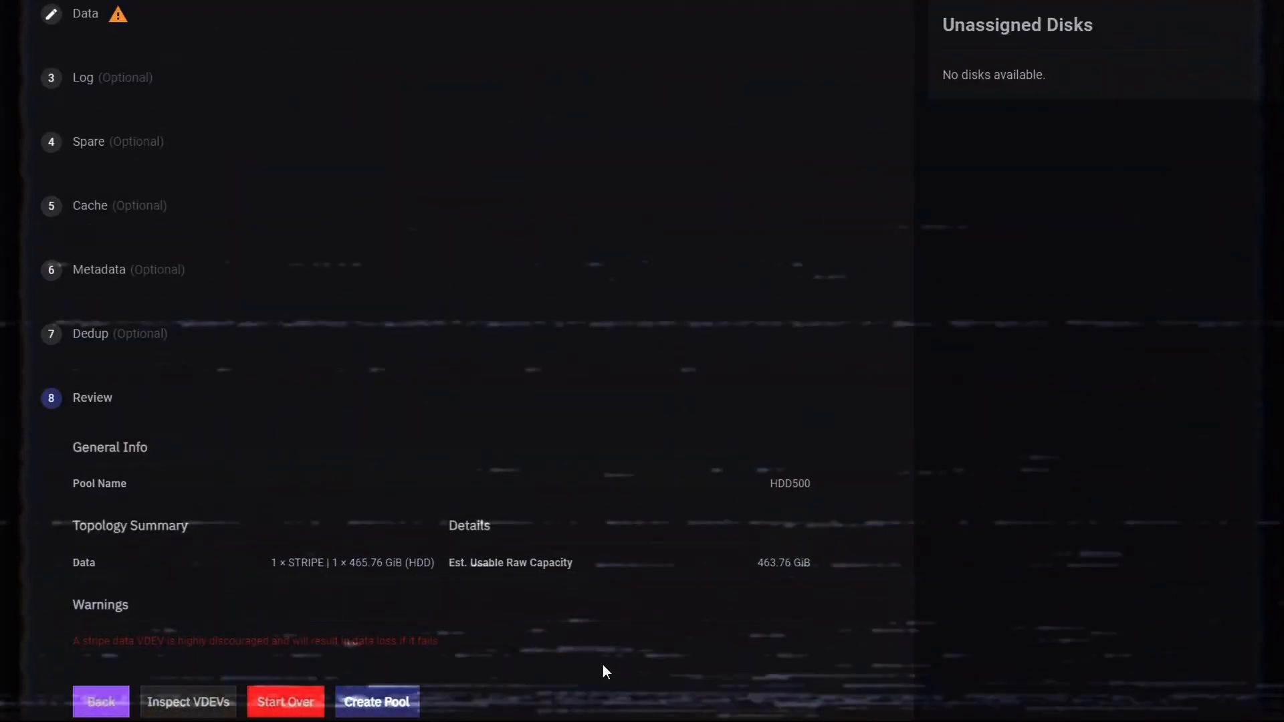
left_click(378, 704)
left_click(539, 418)
left_click(732, 416)
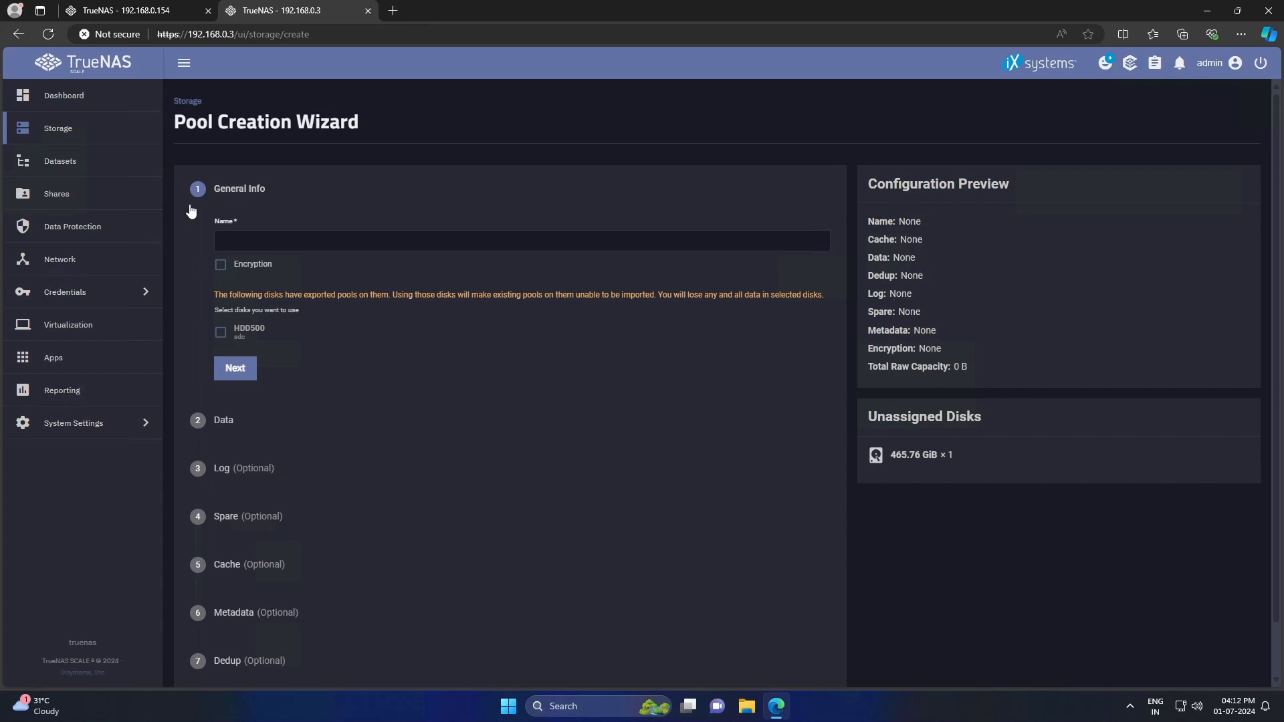
- Import the existing HDD500 pool from the Import Pool list
left_click(107, 137)
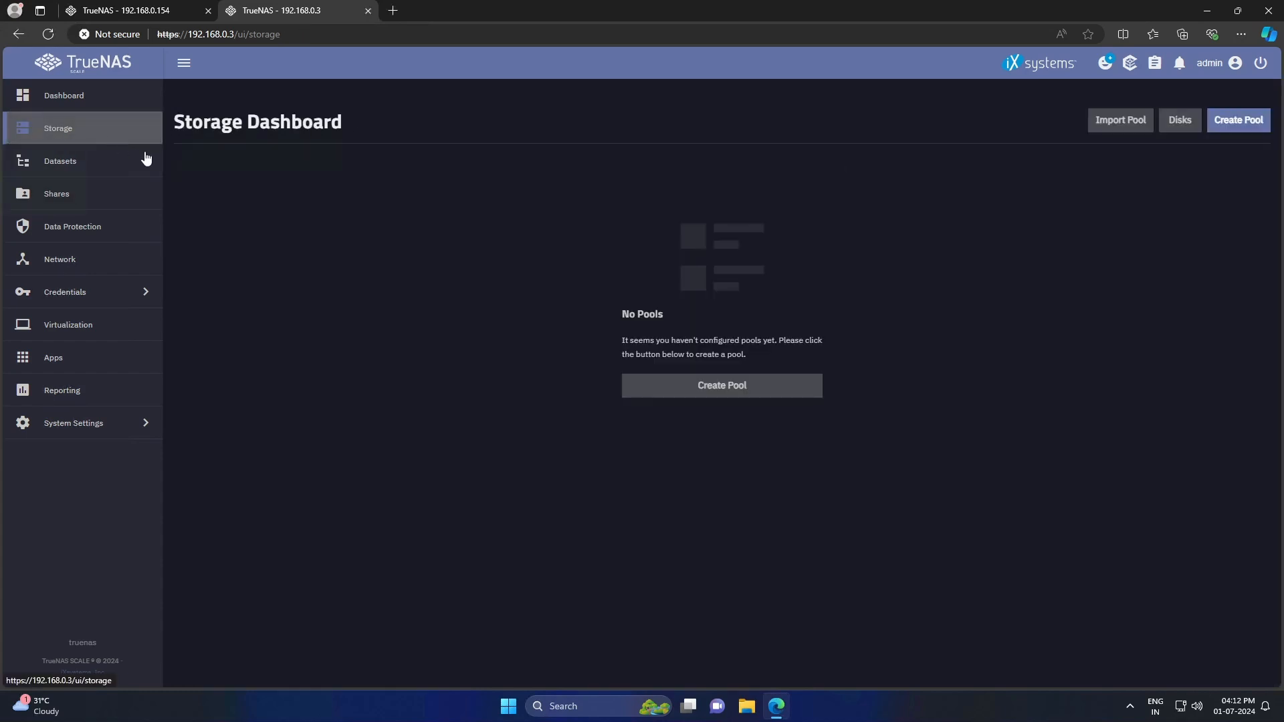
left_click(1113, 121)
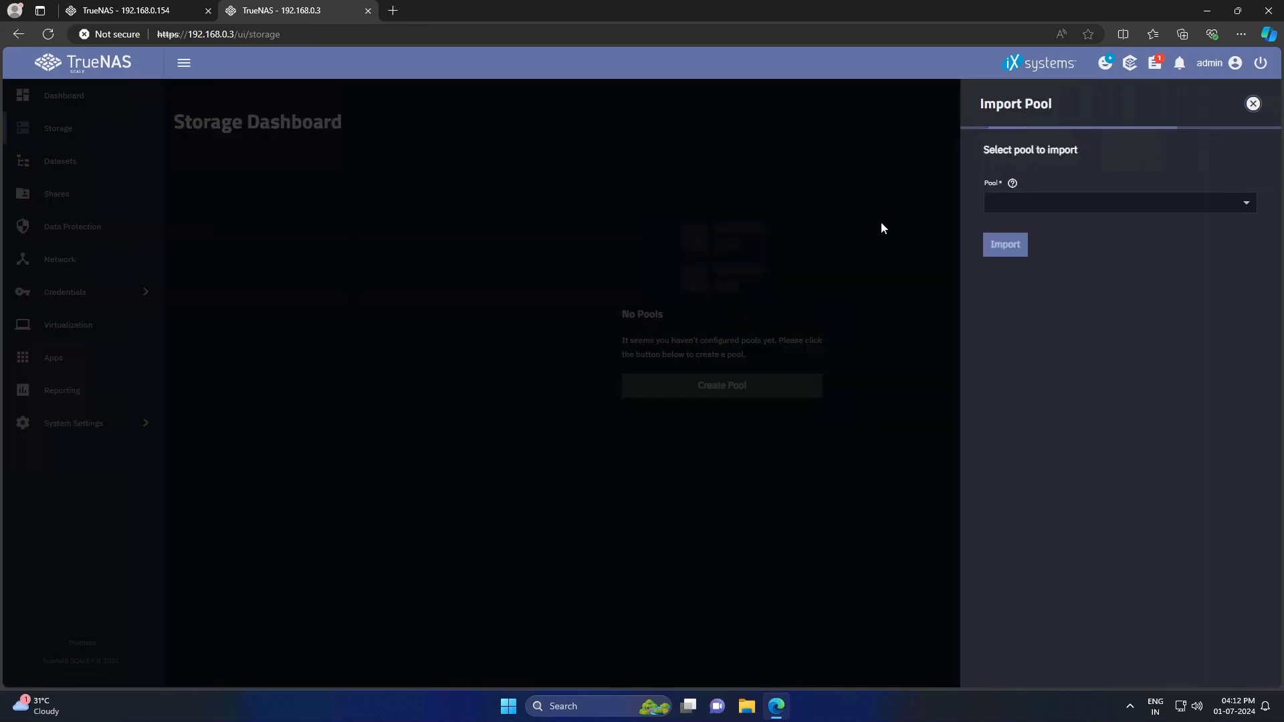
left_click(1060, 204)
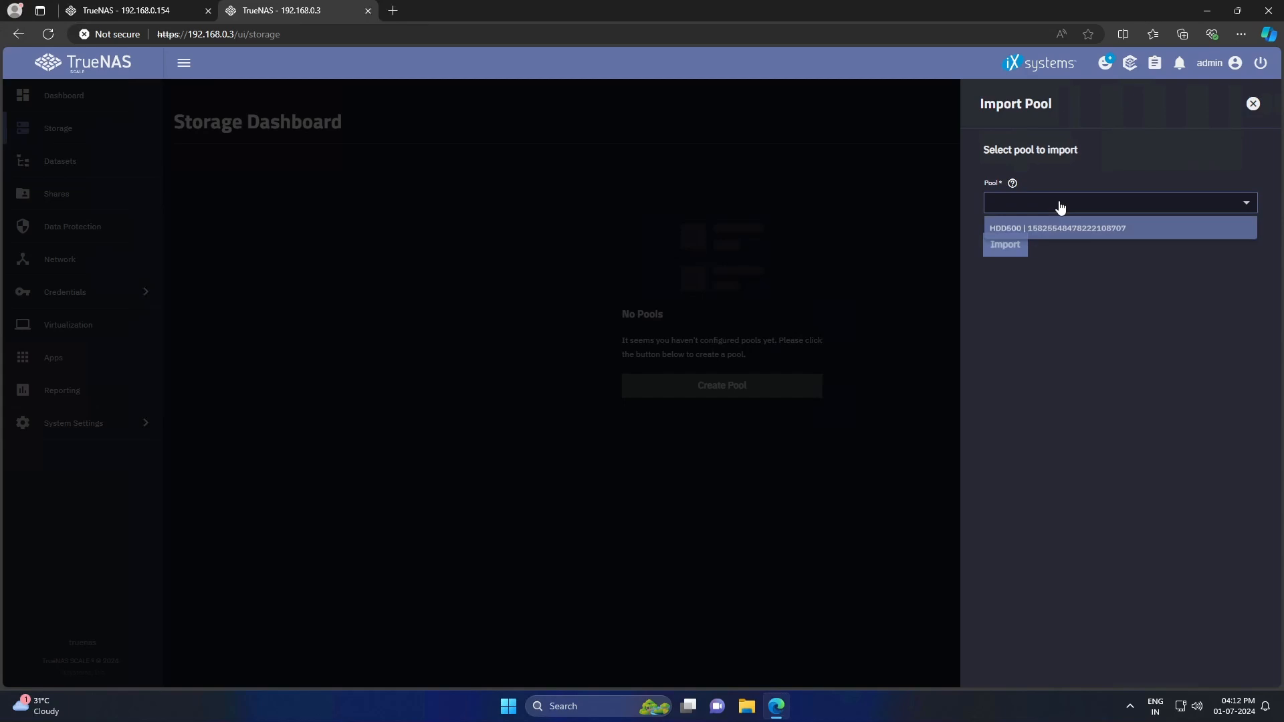
left_click(1033, 228)
left_click(1021, 245)
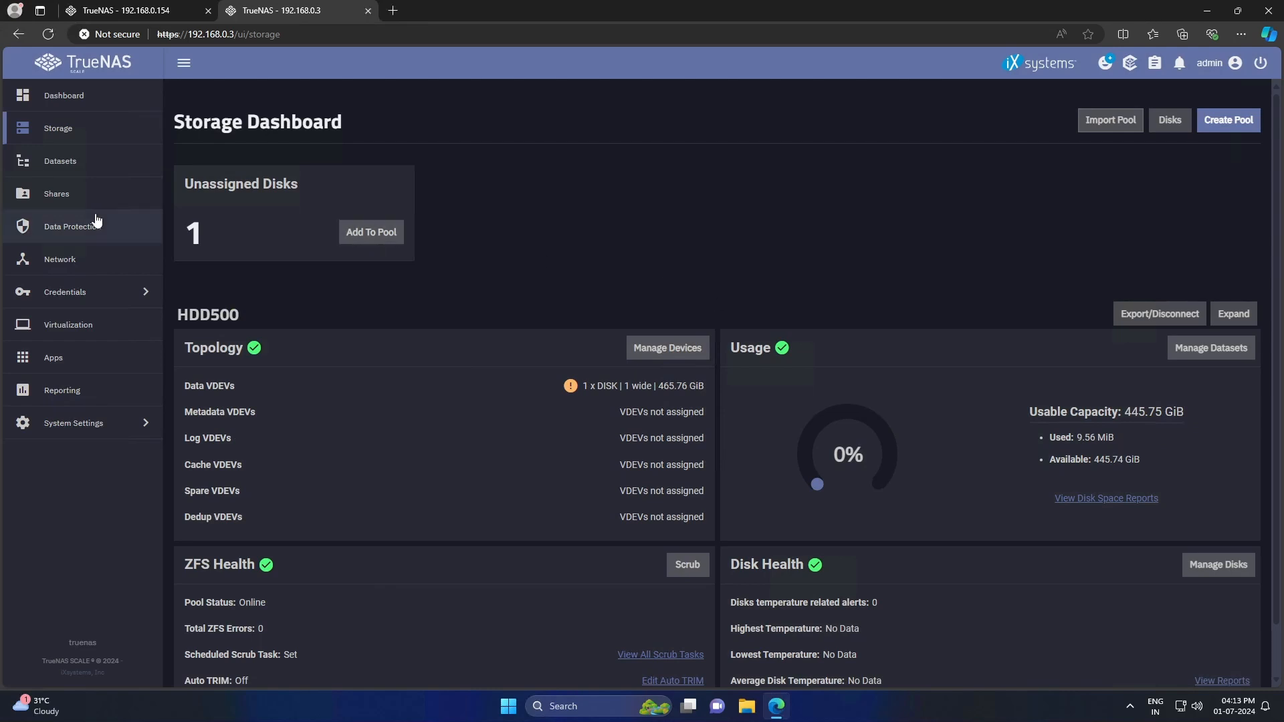
- Look over the public dataset's details, then return to the storage overview
left_click(60, 162)
left_click(387, 304)
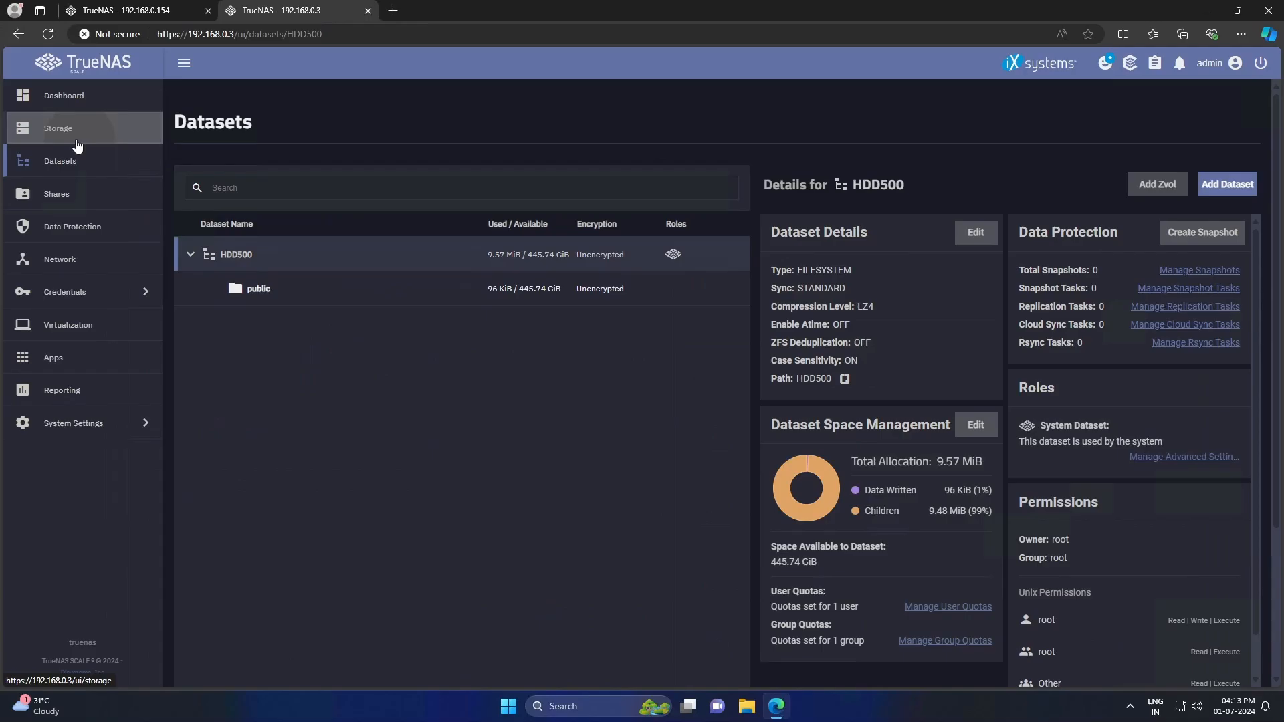
left_click(57, 128)
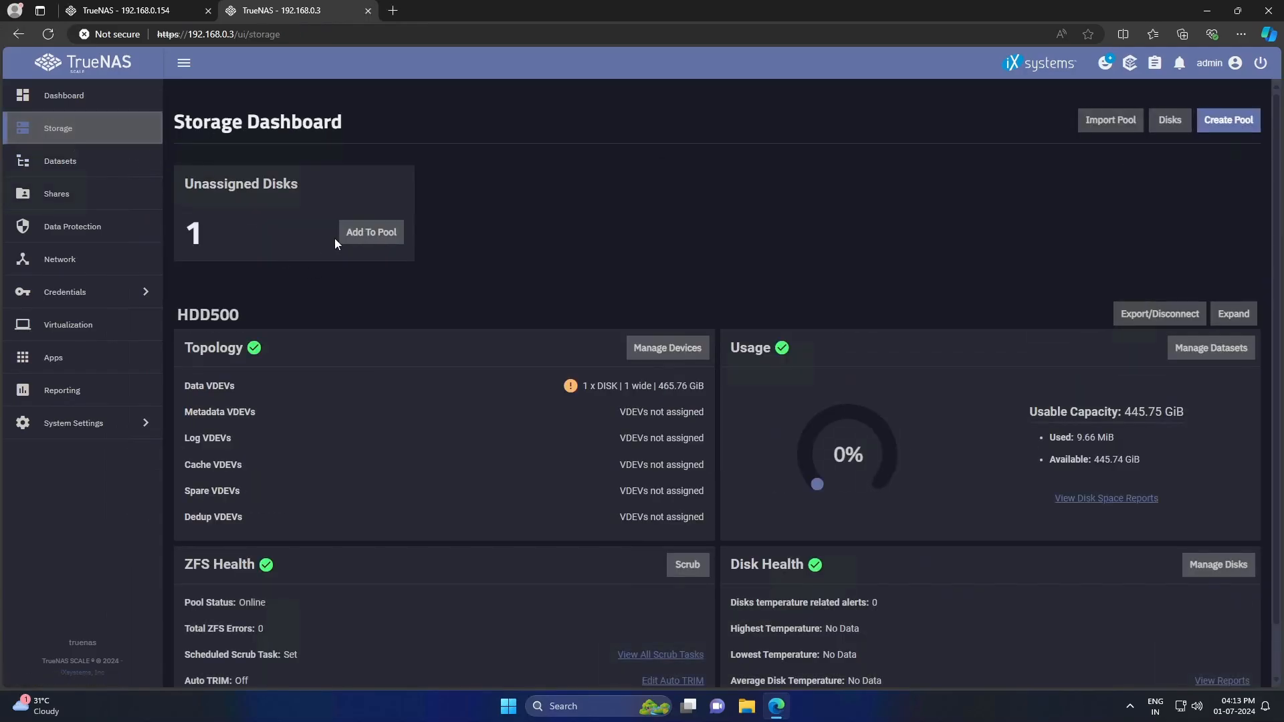
- Add the unassigned 465.76 GiB disk to the existing pool HDD500
left_click(358, 239)
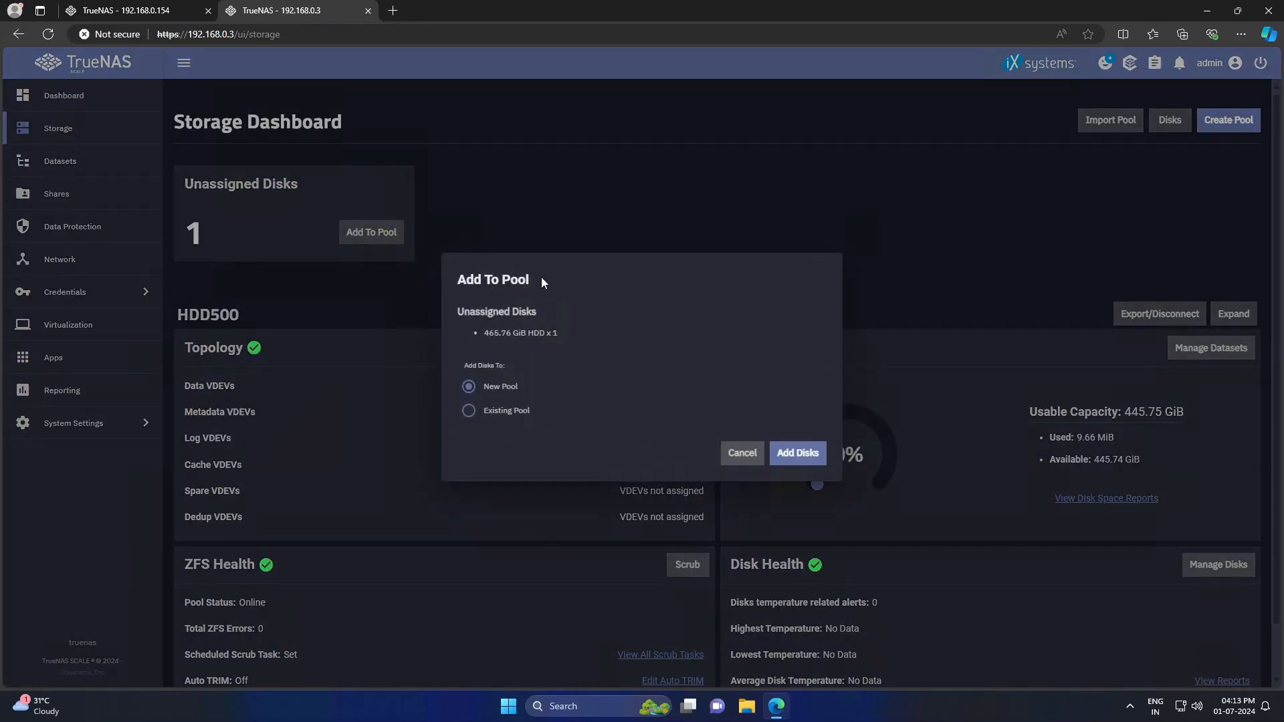
left_click(514, 411)
left_click(674, 443)
left_click(554, 466)
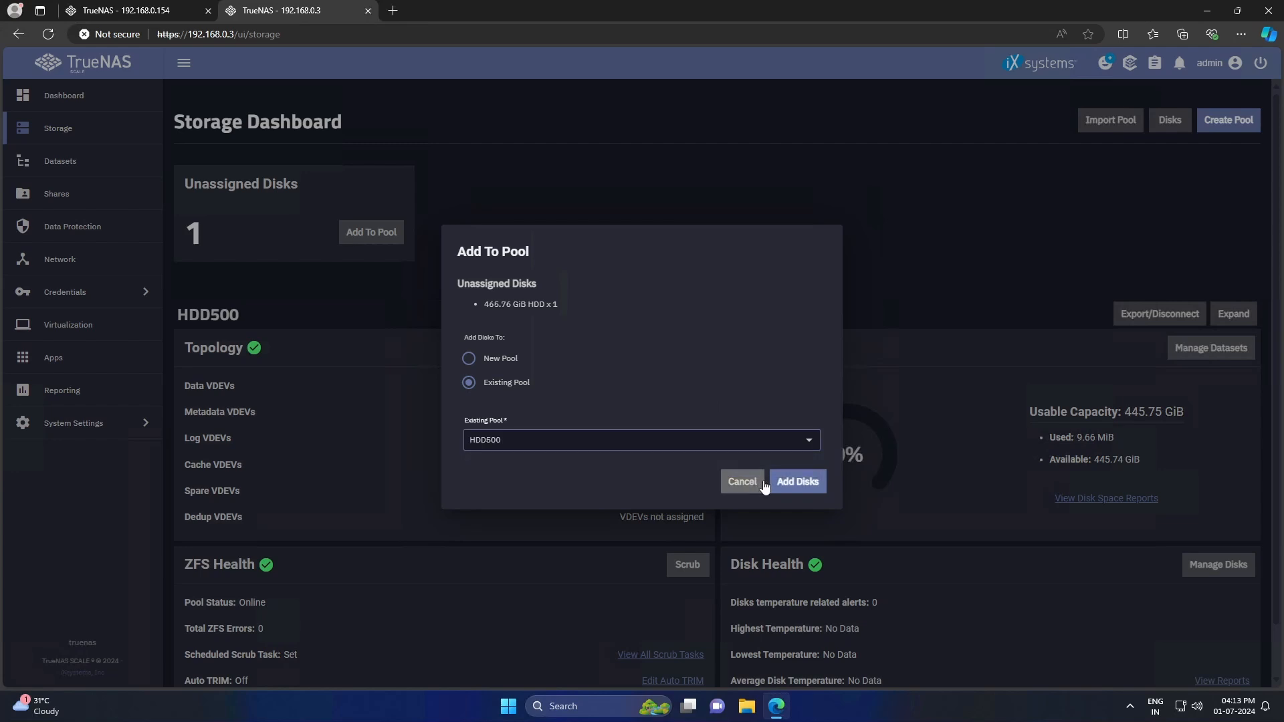
left_click(802, 482)
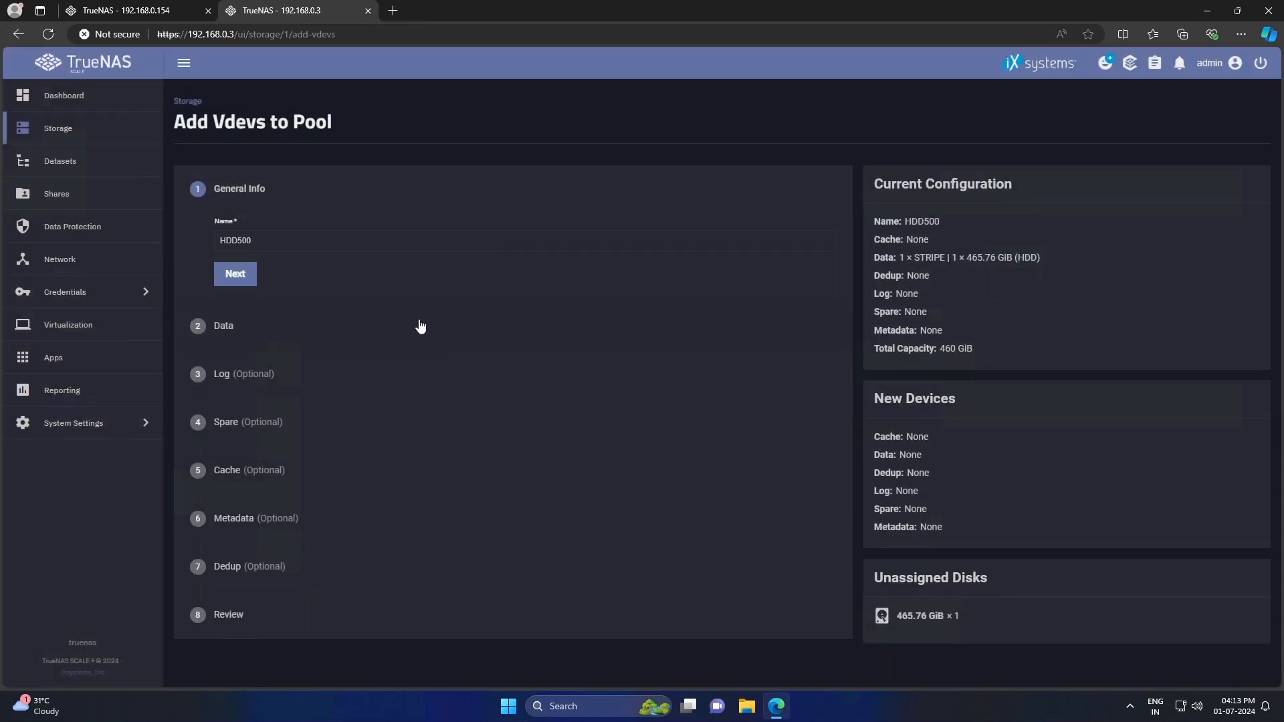
- Look through the data step's disk sizes and STRIPE layout, changing nothing, then go back to Storage
left_click(242, 274)
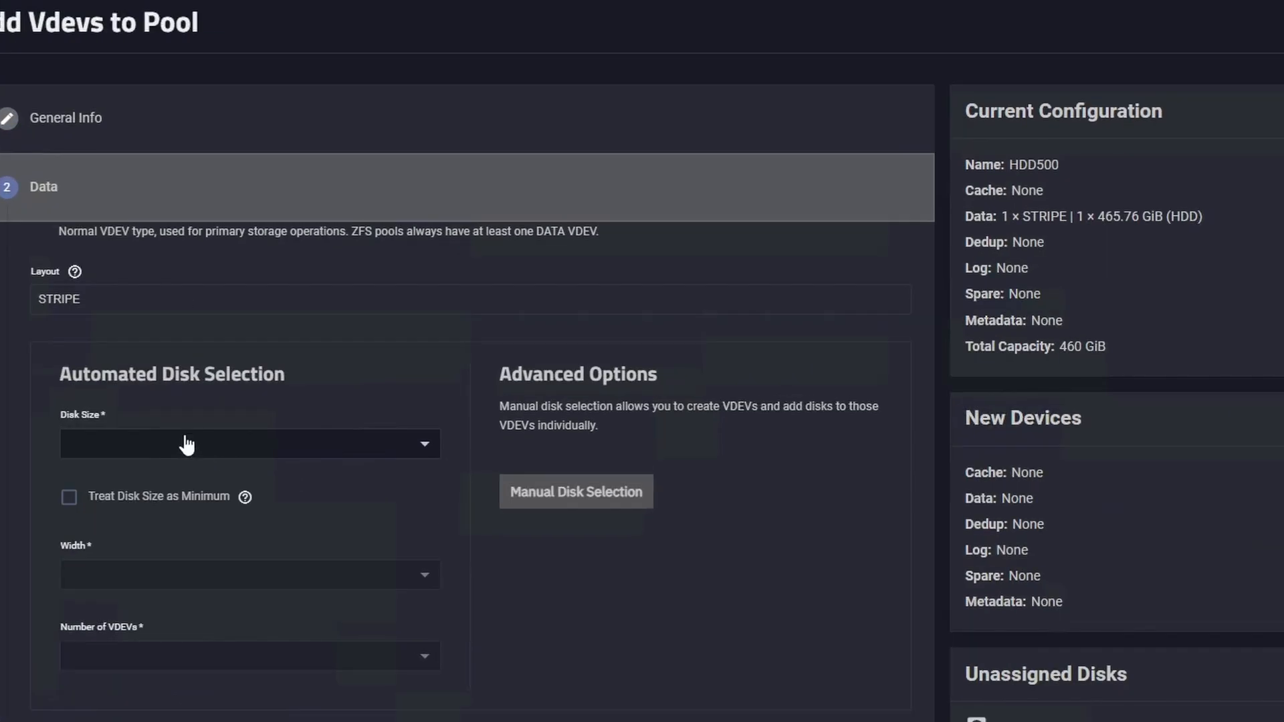
left_click(189, 443)
left_click(137, 333)
double_click(179, 299)
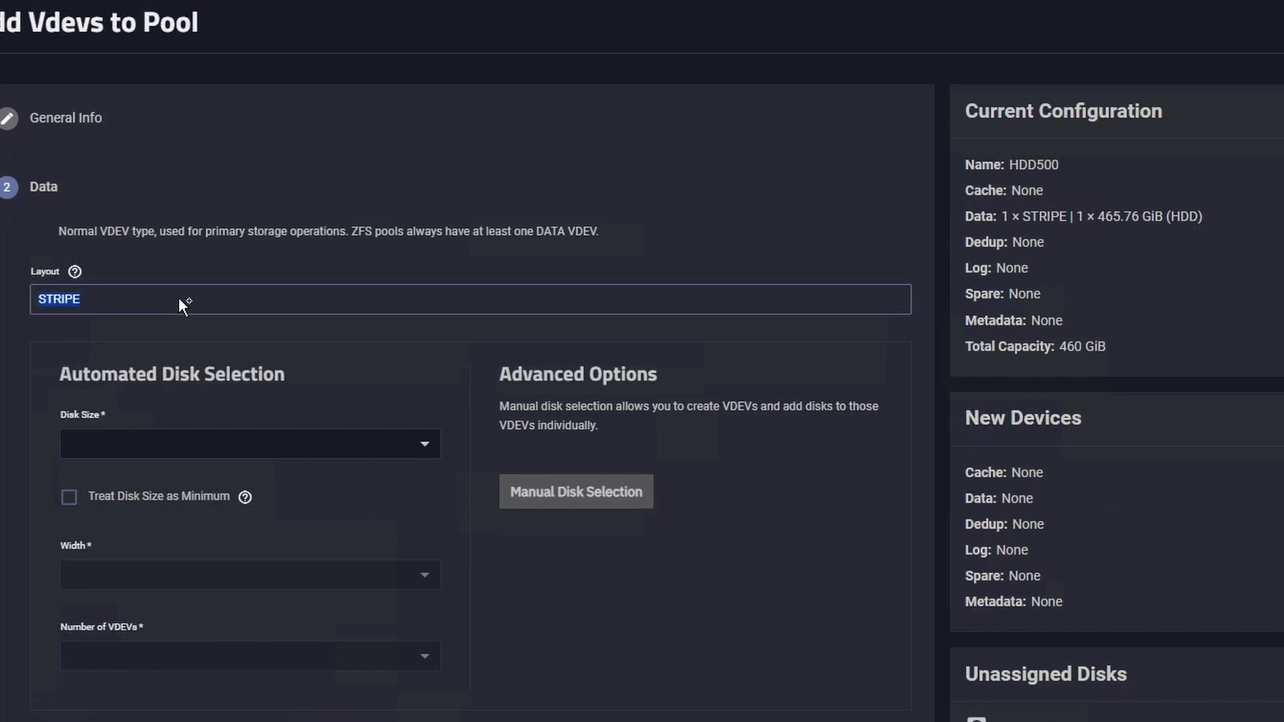
left_click(181, 297)
scroll(472, 496, "down", 3)
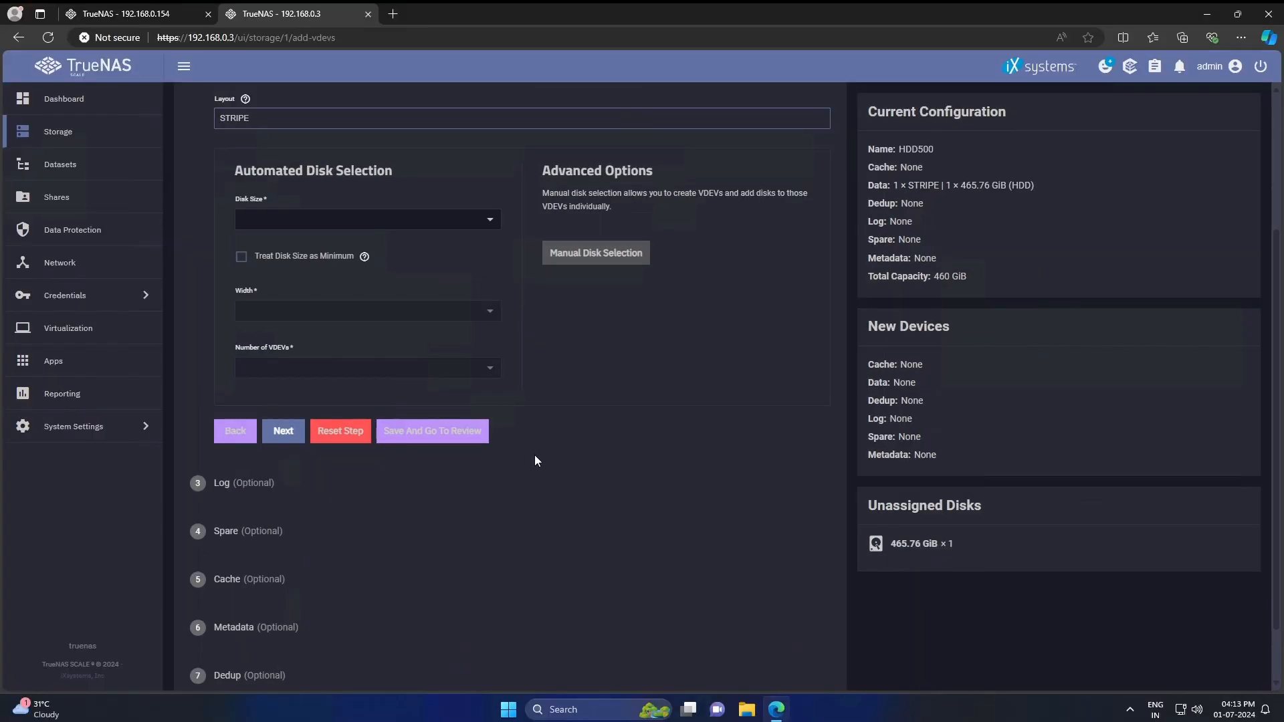
scroll(533, 455, "down", 1)
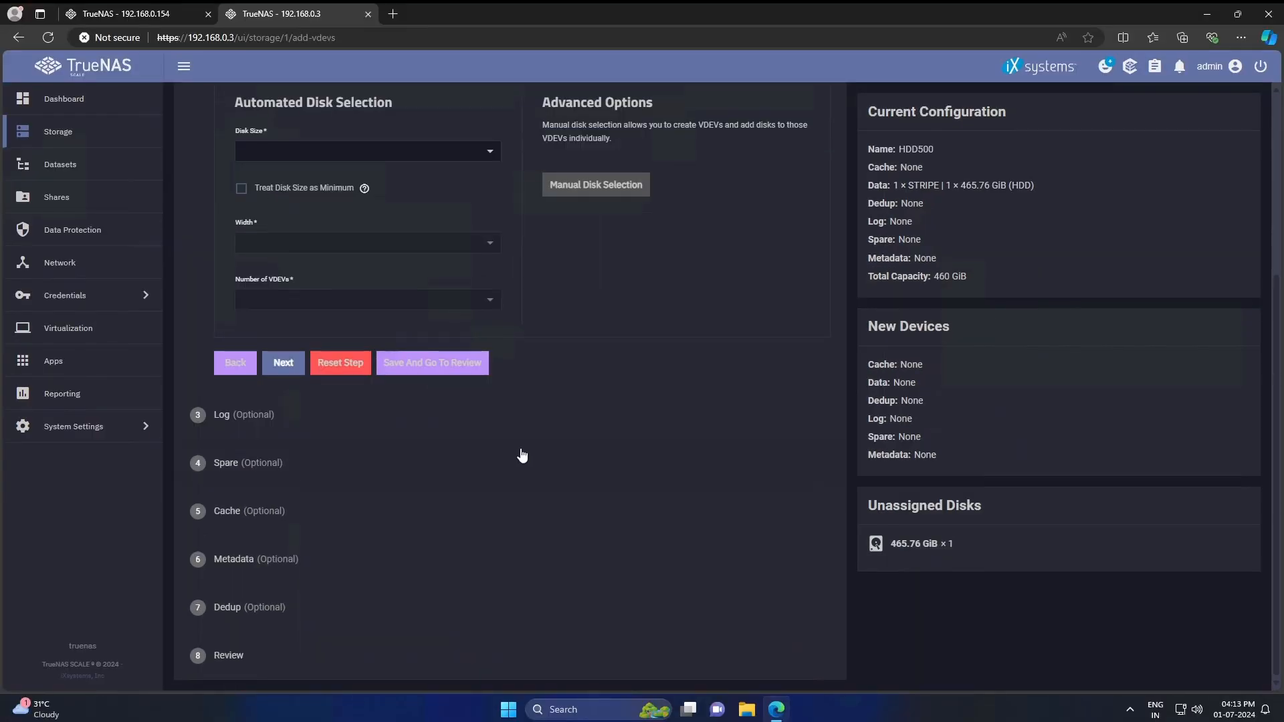
scroll(522, 455, "up", 3)
scroll(522, 454, "down", 3)
scroll(520, 449, "up", 5)
left_click(123, 130)
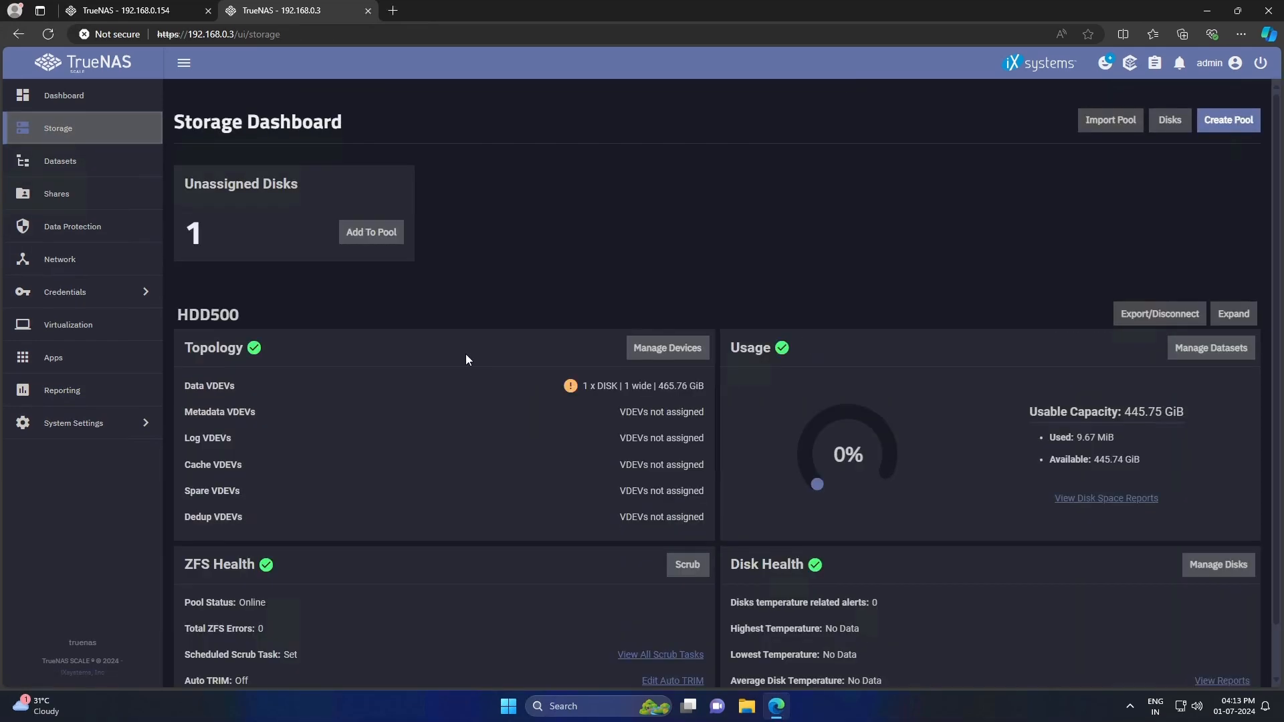
- Export and disconnect HDD500 with data destroyed and saved configurations deleted, confirming with 'HDD500'
left_click(1131, 313)
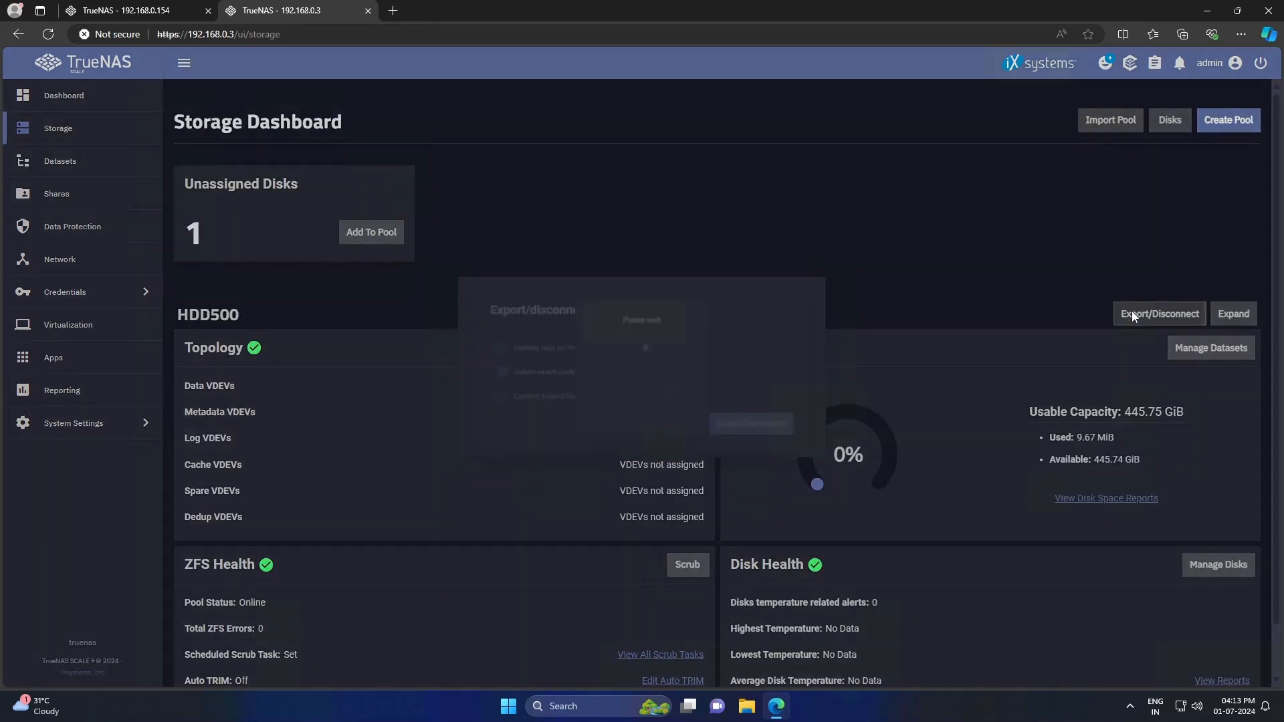
left_click(539, 455)
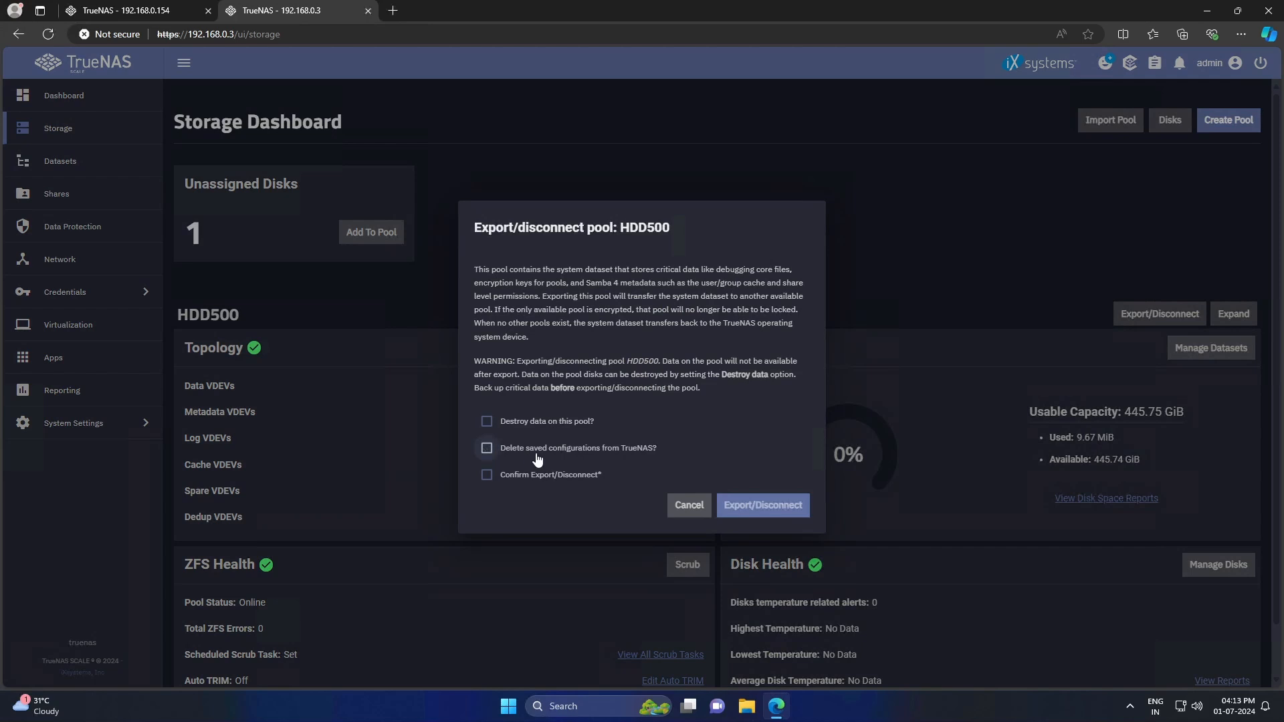
left_click(541, 453)
left_click(547, 425)
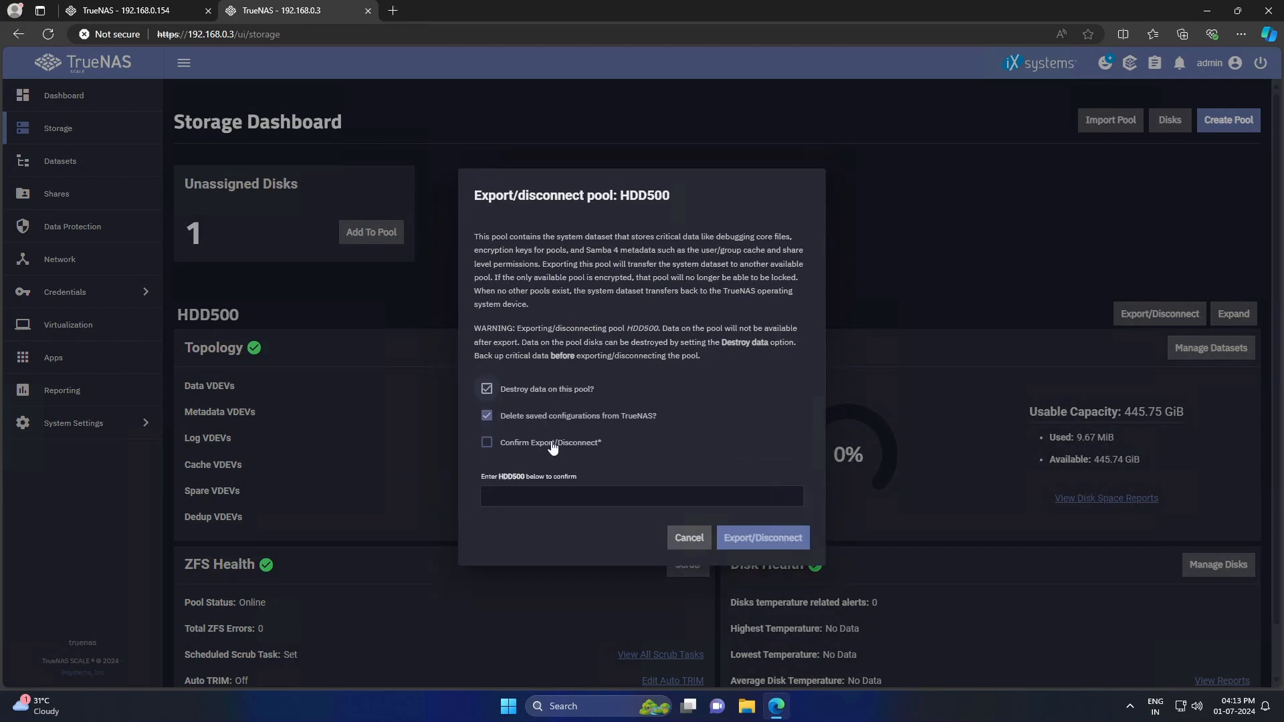
left_click(531, 444)
left_click(511, 493)
type("HDD500")
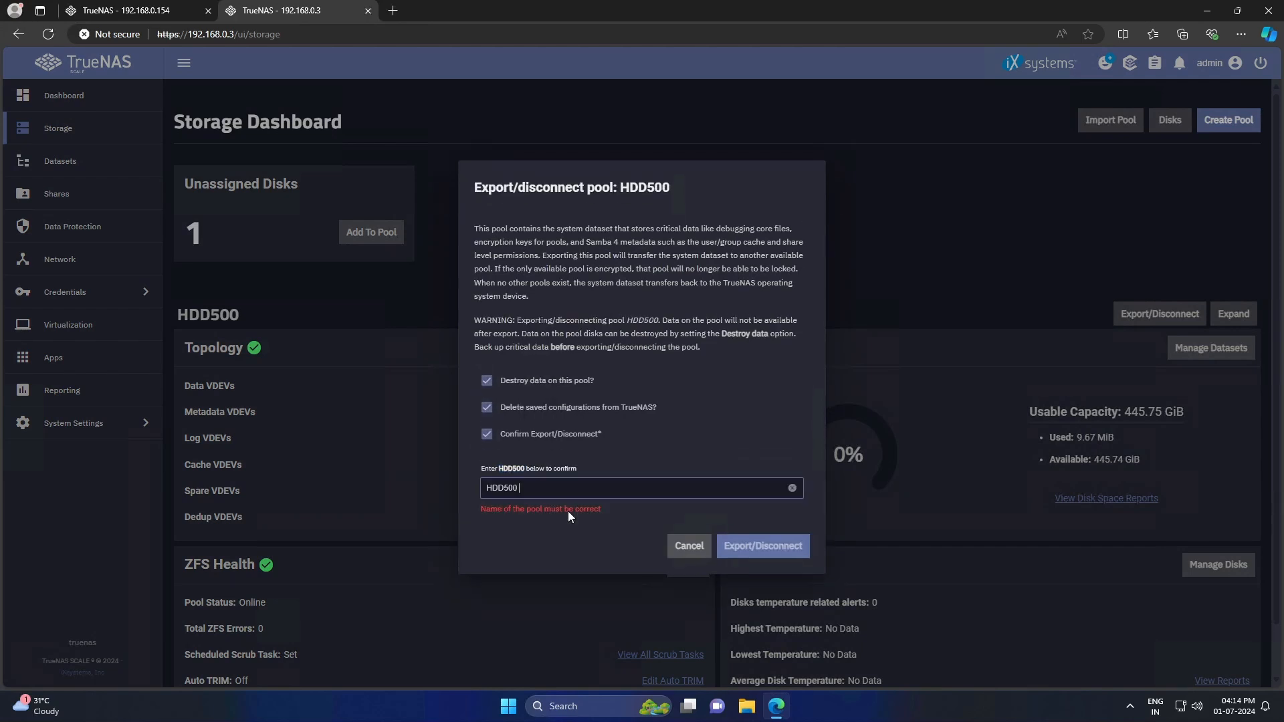
left_click(753, 538)
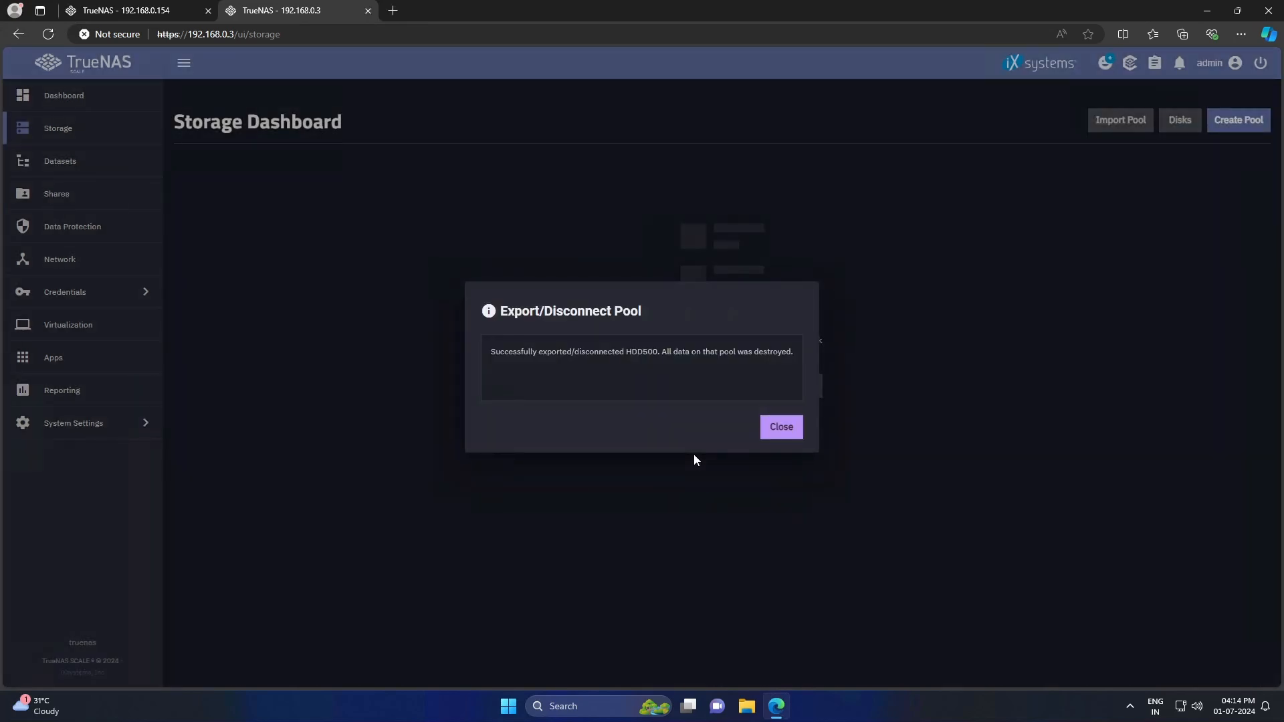
left_click(776, 428)
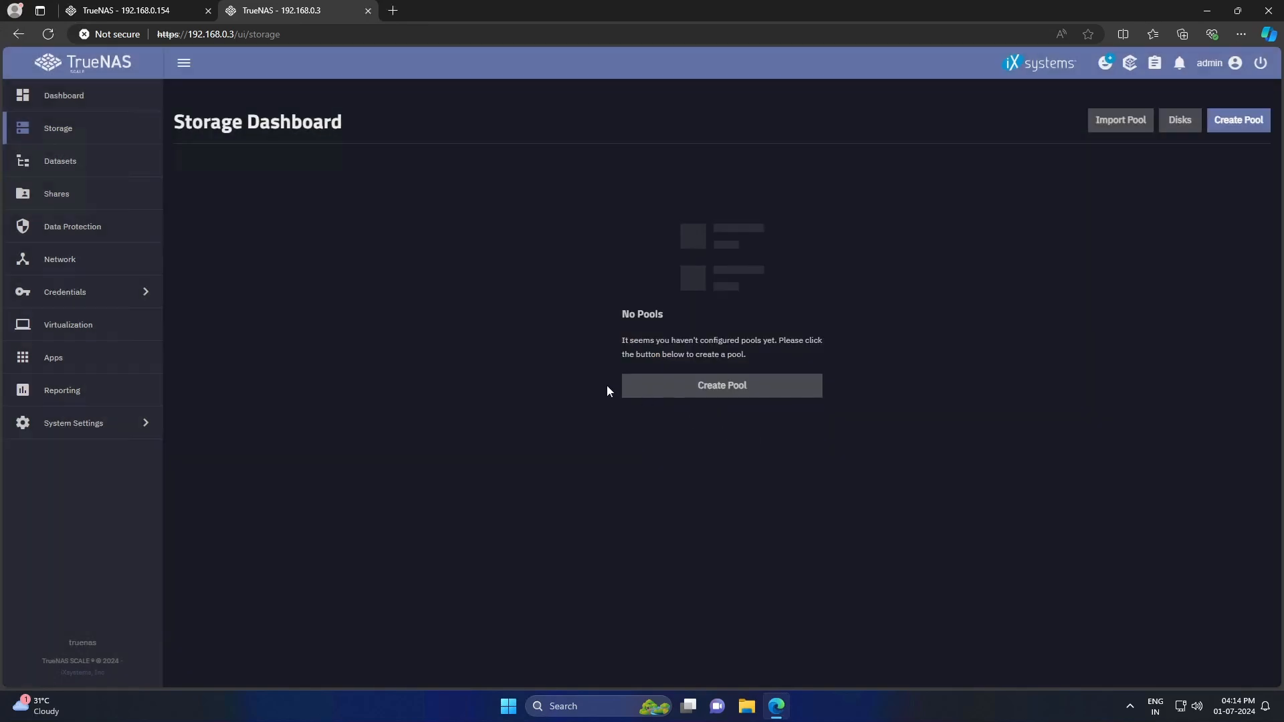
- Start a new pool and name it HDD500
left_click(712, 399)
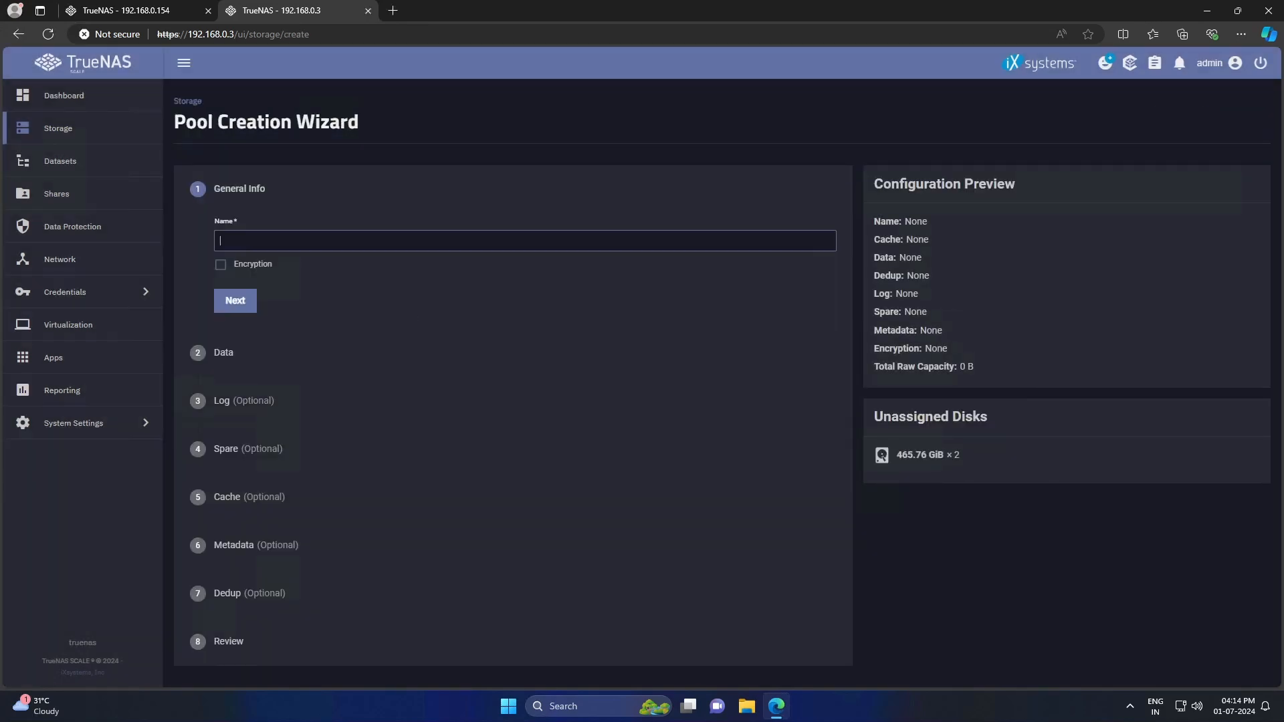
type("HDD500")
left_click(234, 299)
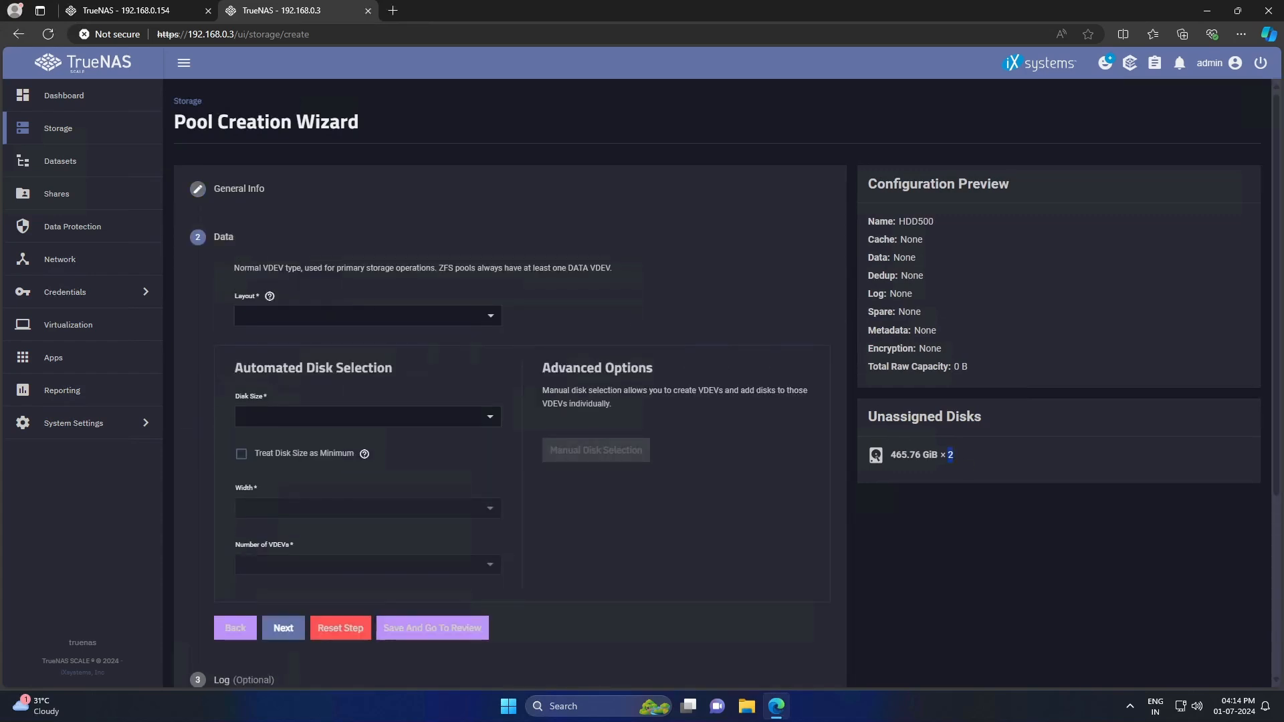
- Make the data vdev a Mirror of the two 465.76 GiB disks
left_click(309, 314)
left_click(280, 368)
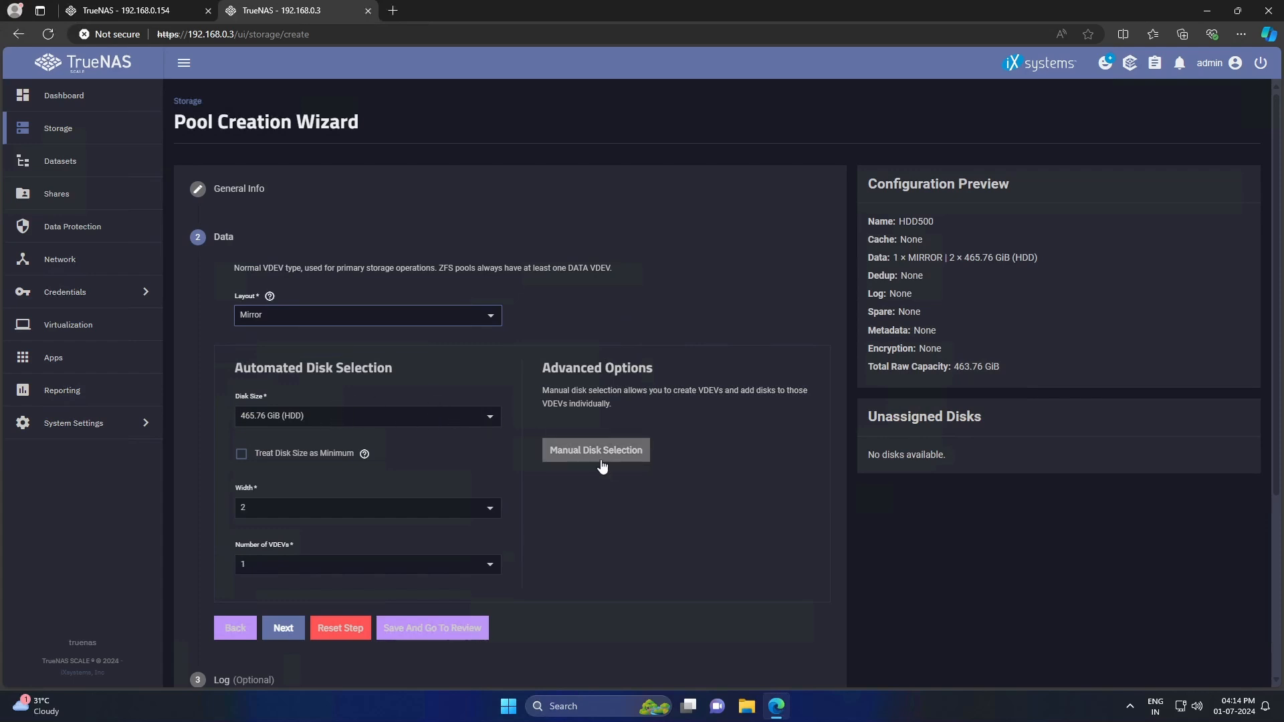
scroll(597, 461, "down", 1)
left_click(595, 383)
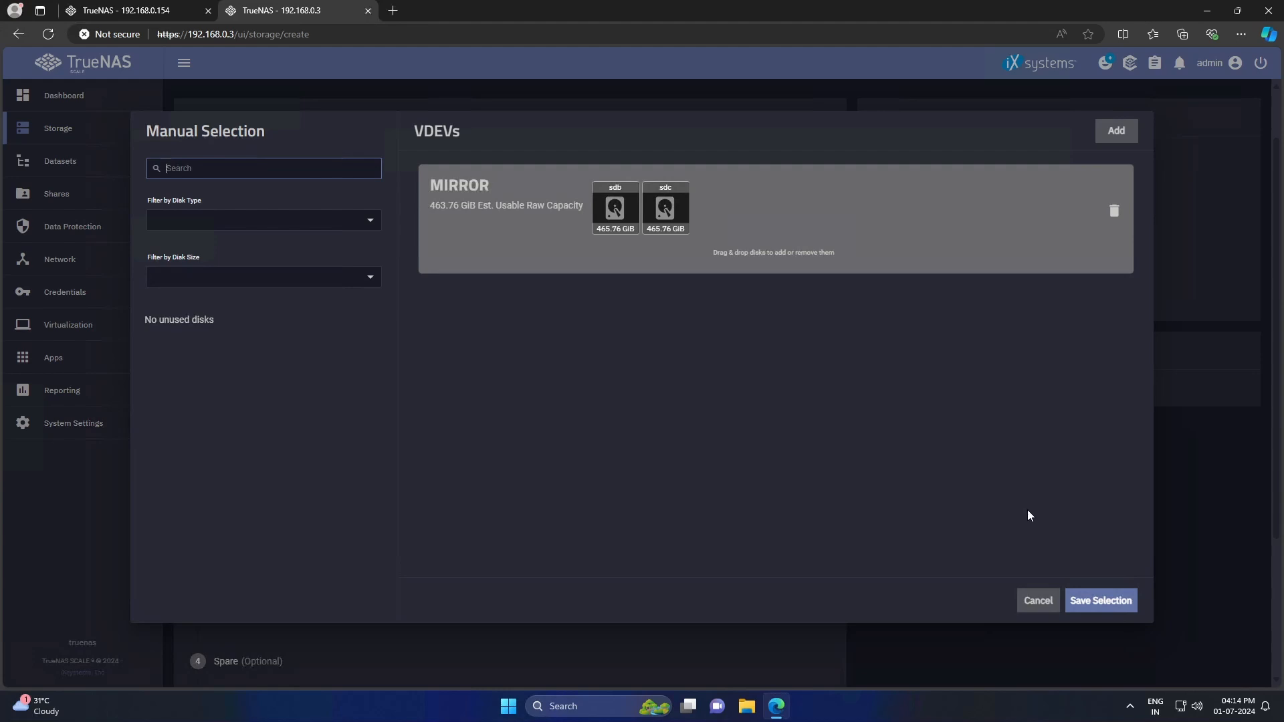
left_click(1100, 601)
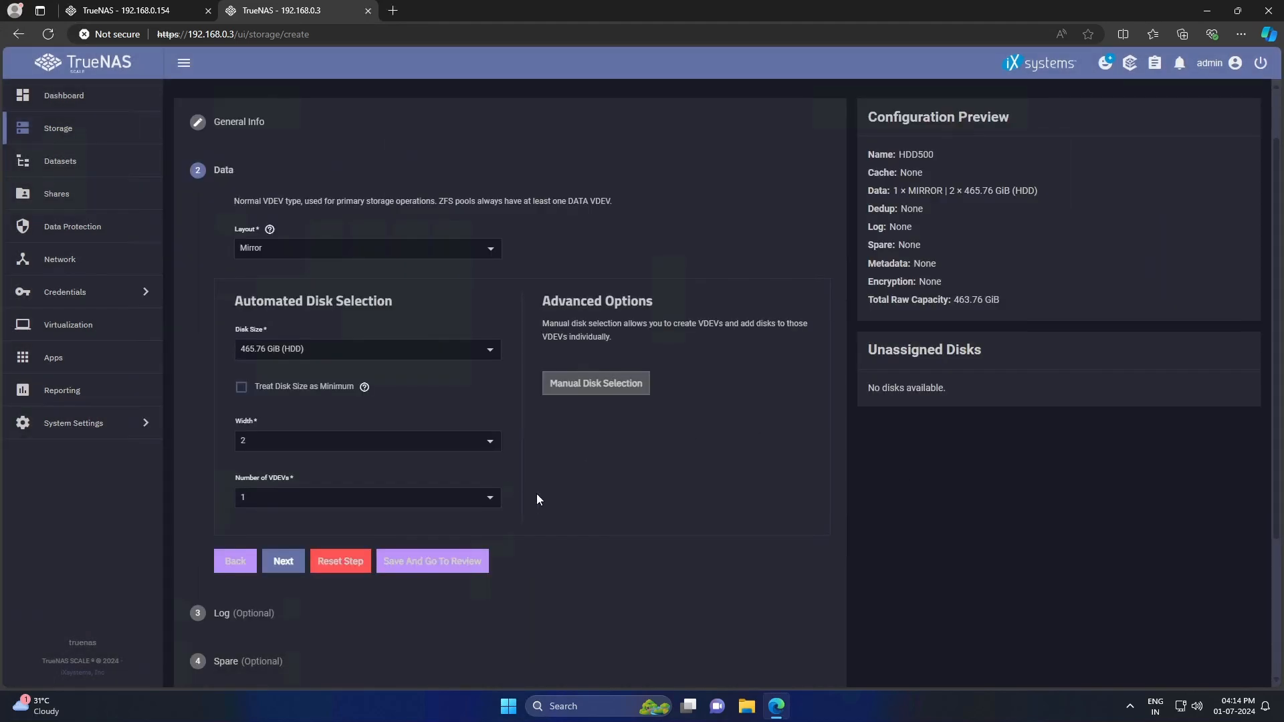
scroll(537, 493, "down", 2)
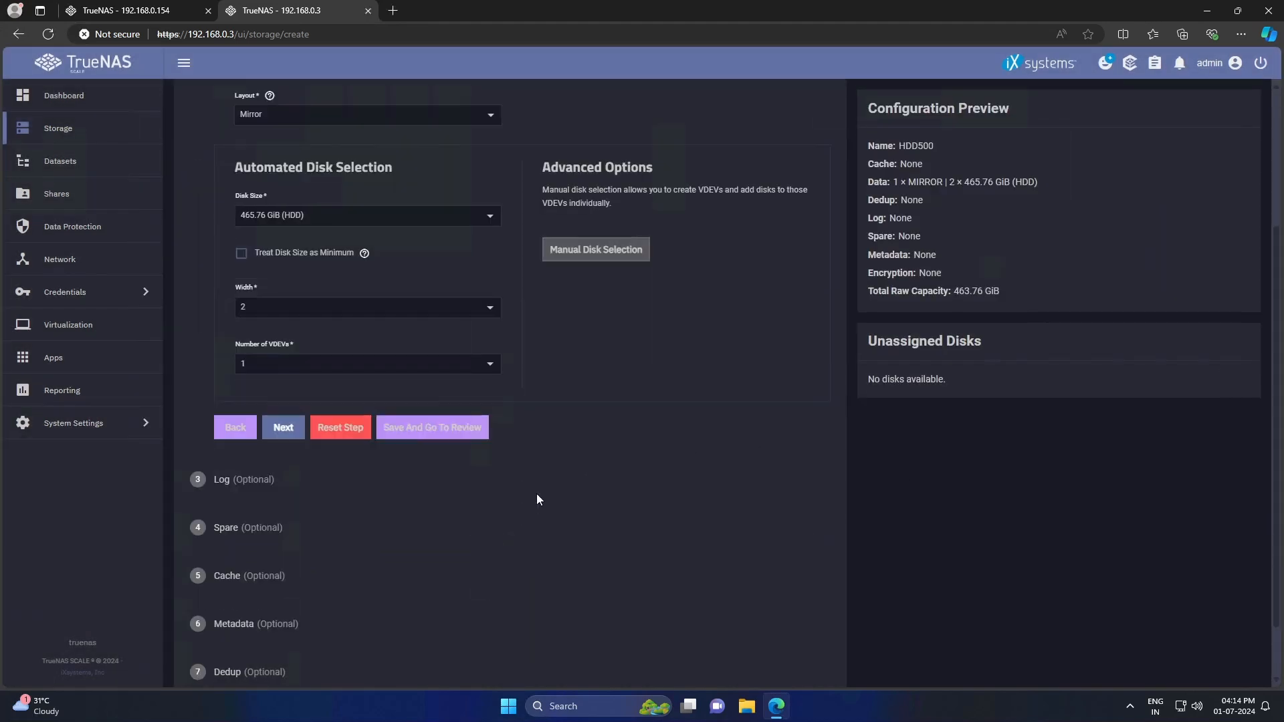
- Review the 2-wide mirror vdev and create HDD500, confirming the disks will be erased
left_click(430, 432)
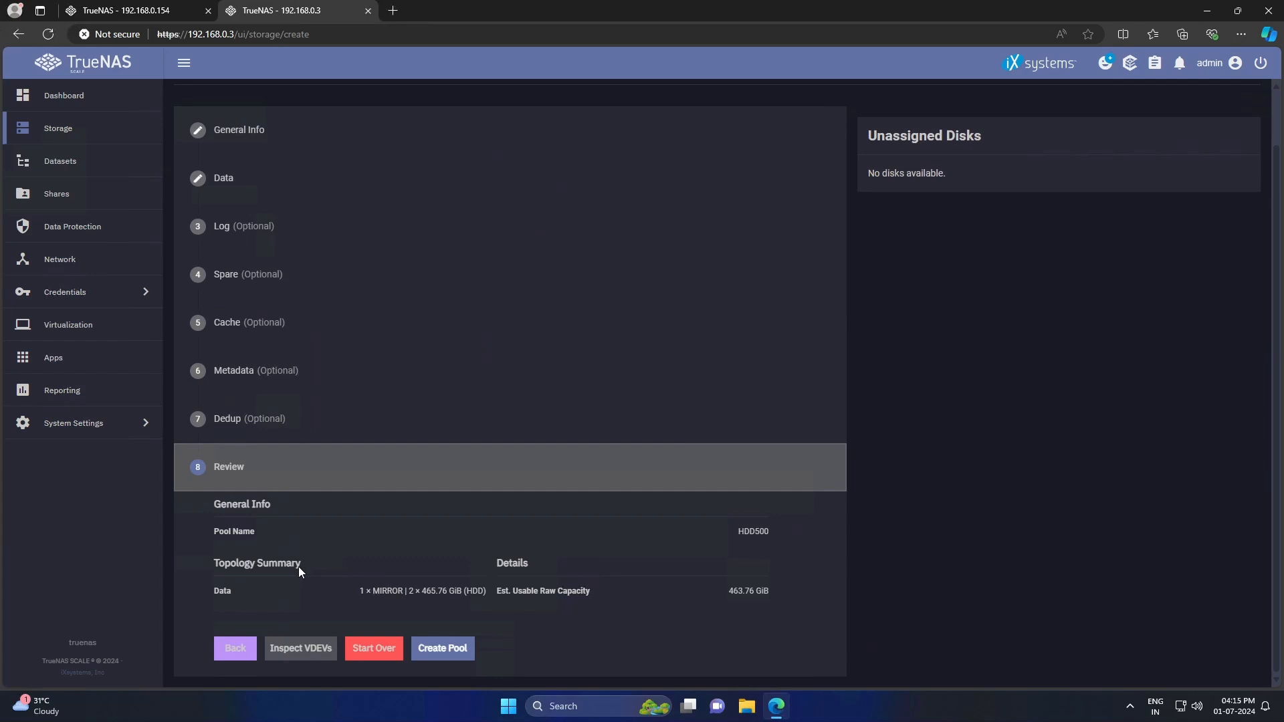
left_click(293, 650)
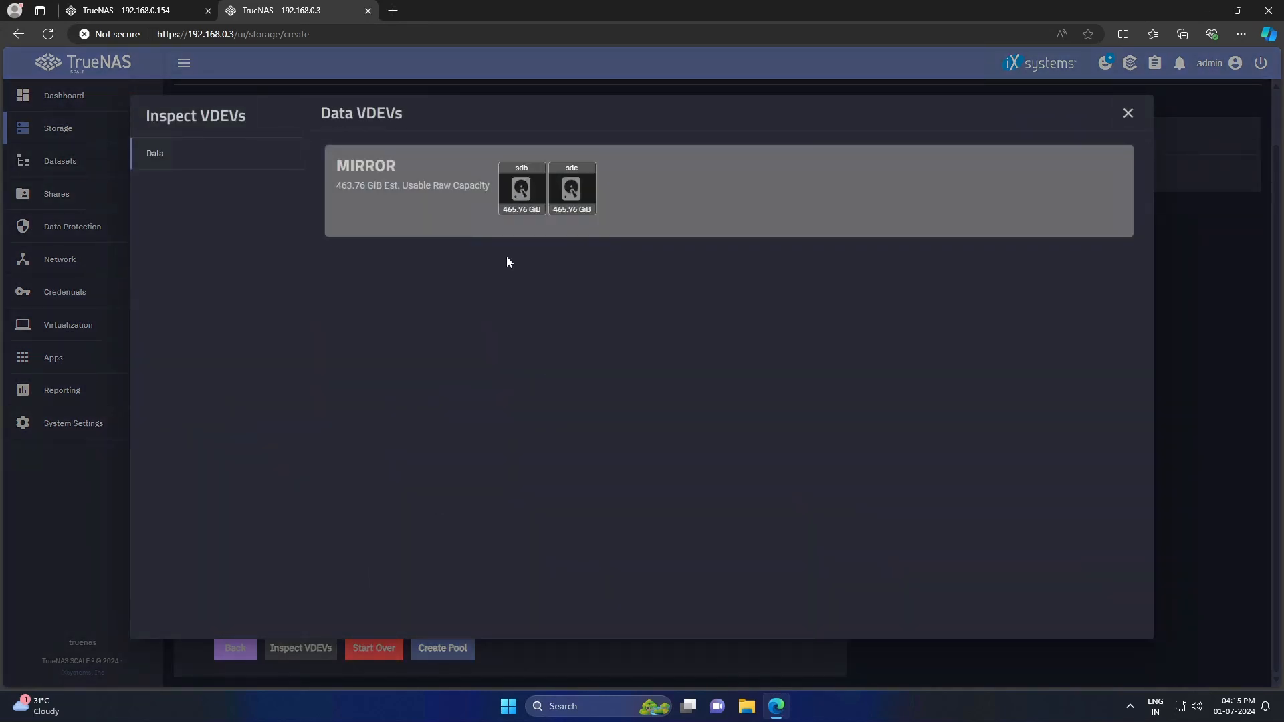
left_click(1127, 115)
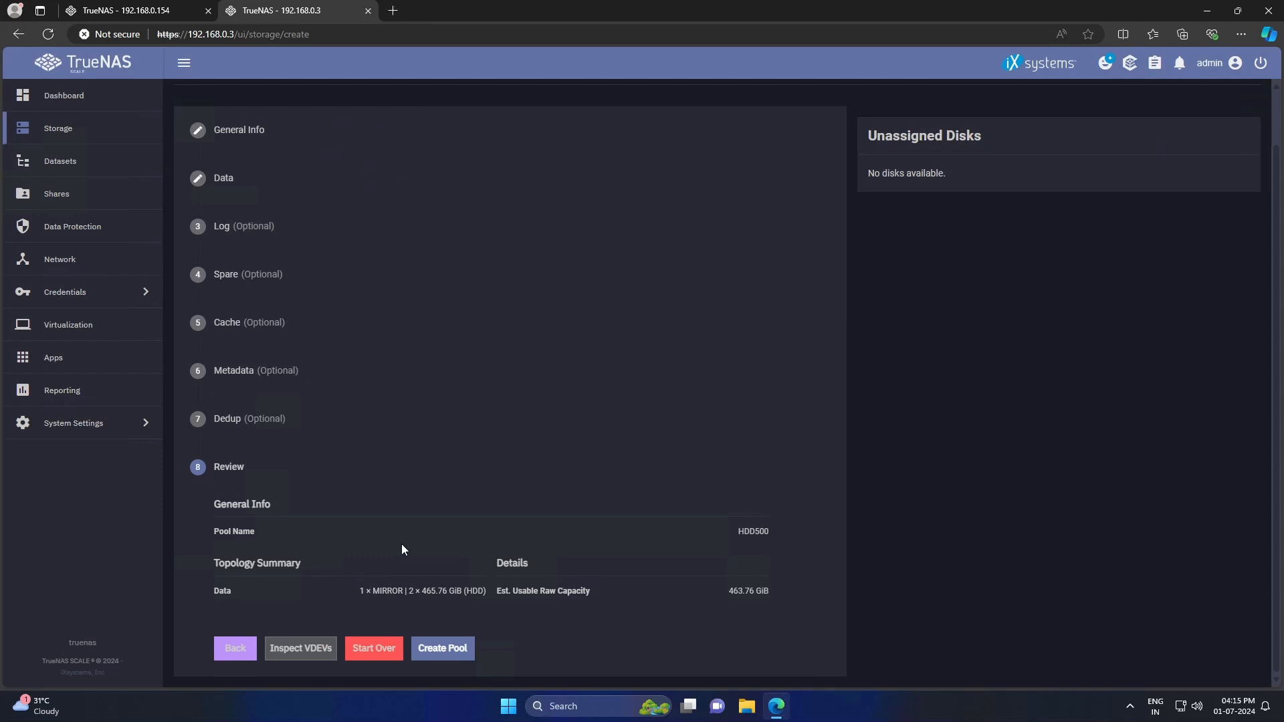
left_click(446, 650)
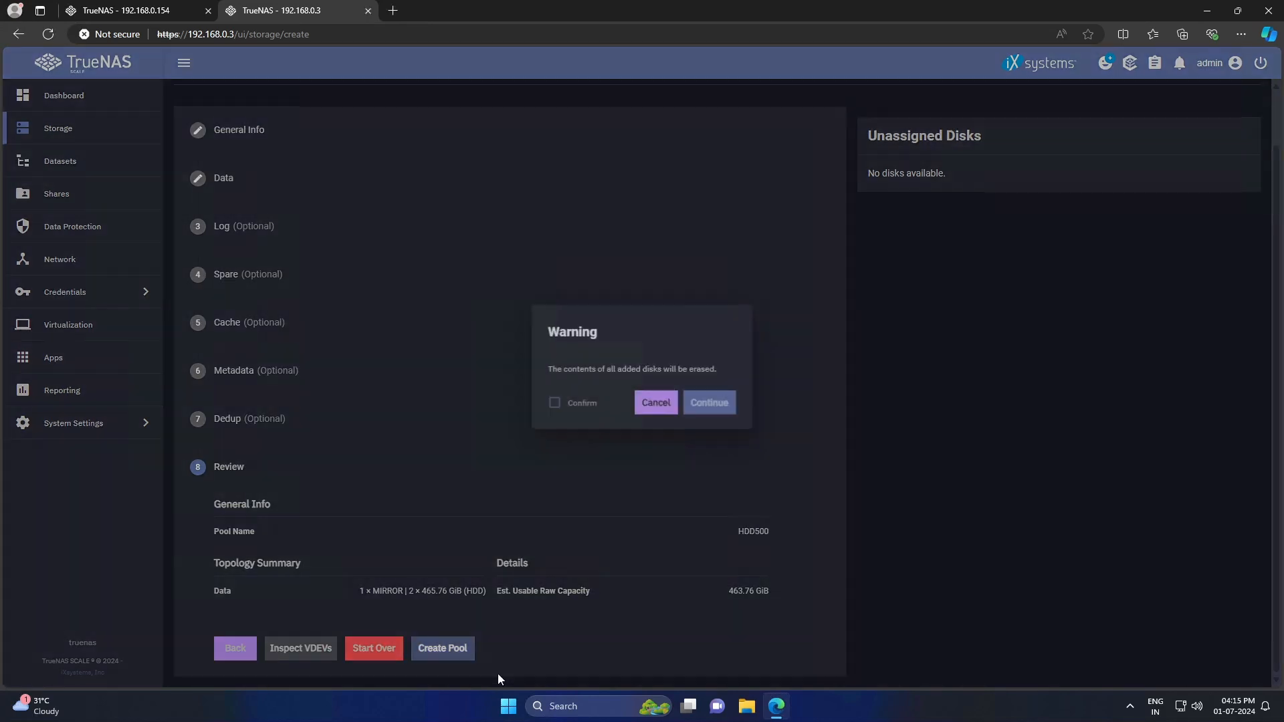
left_click(581, 403)
left_click(713, 403)
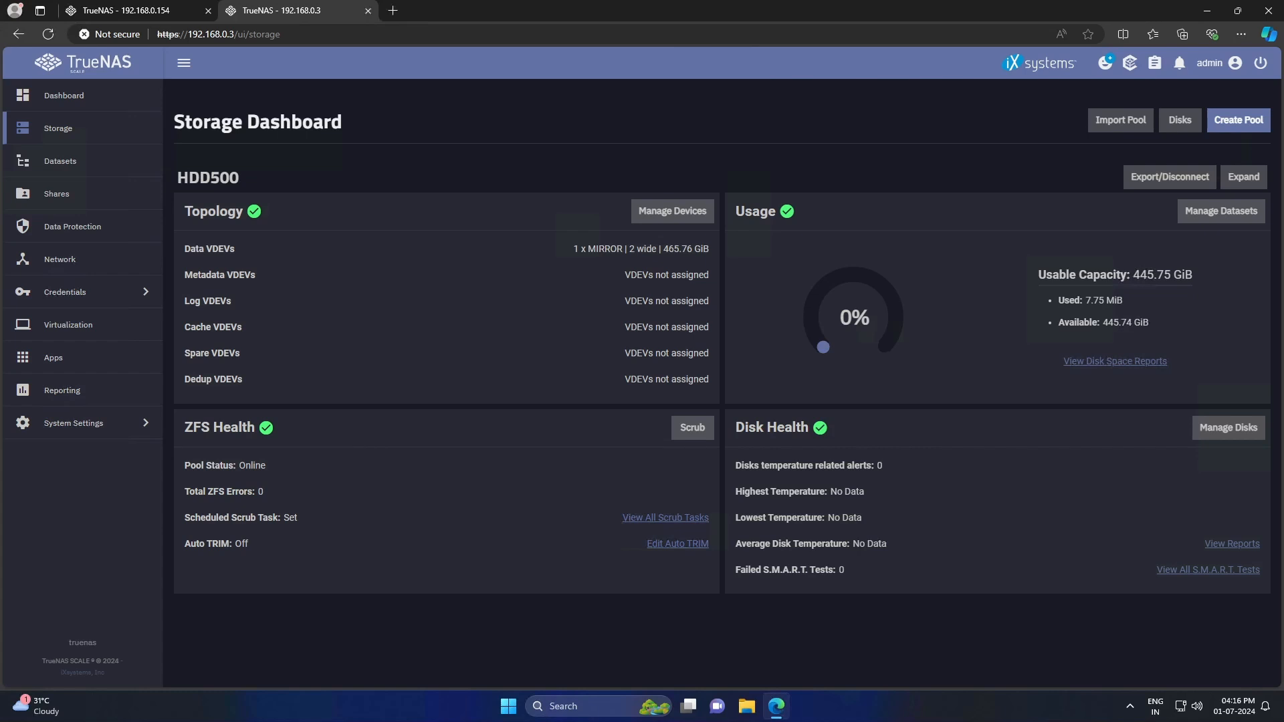
- Add a dataset named 'public' under HDD500
left_click(96, 168)
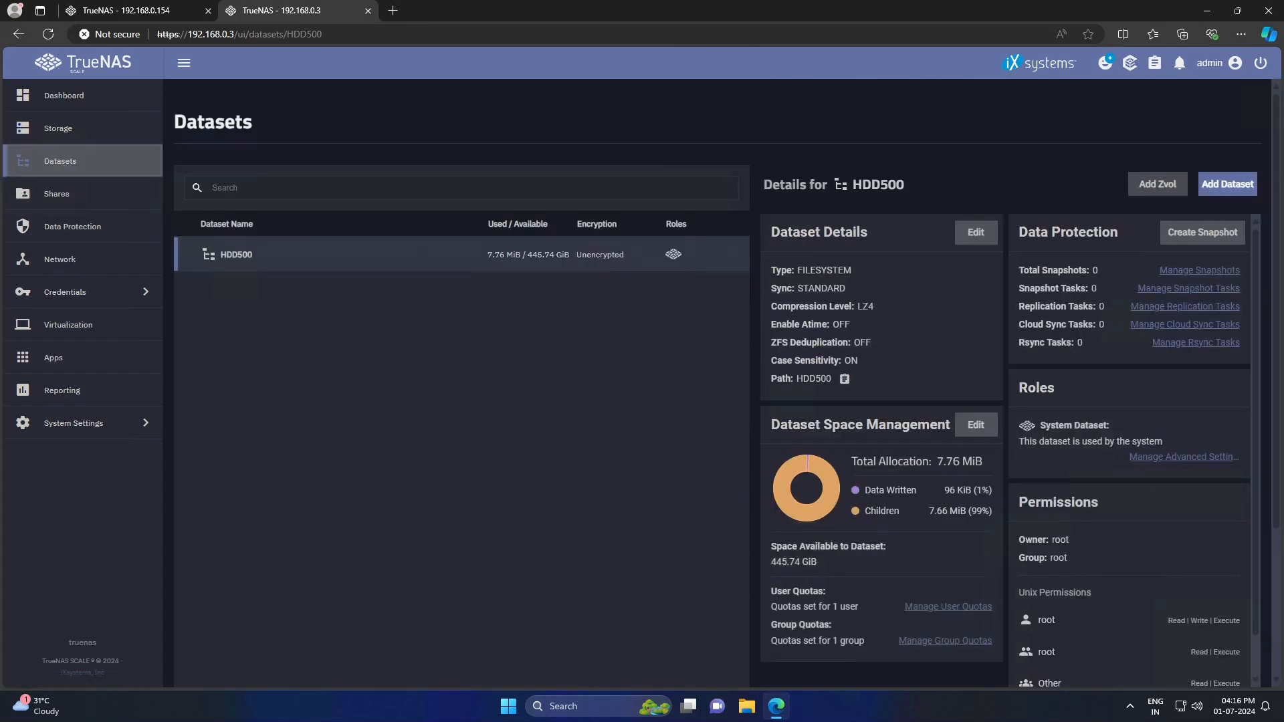
left_click(1243, 183)
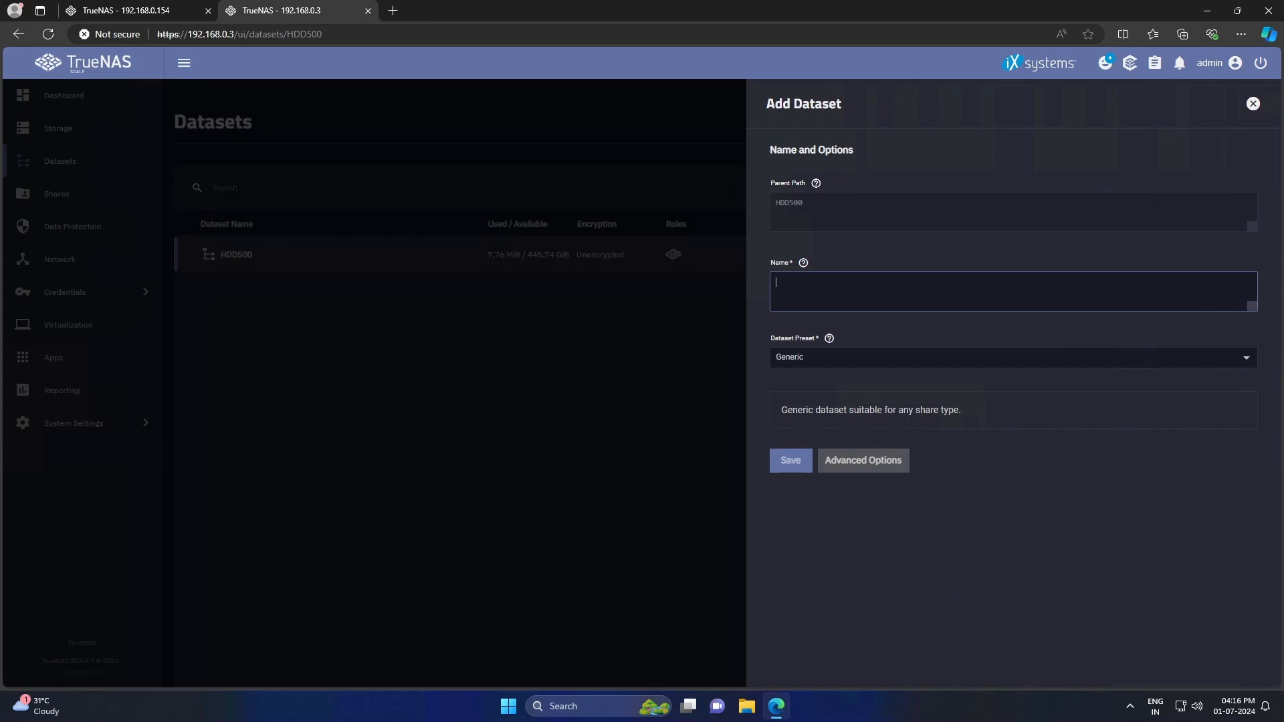
type("public")
left_click(788, 471)
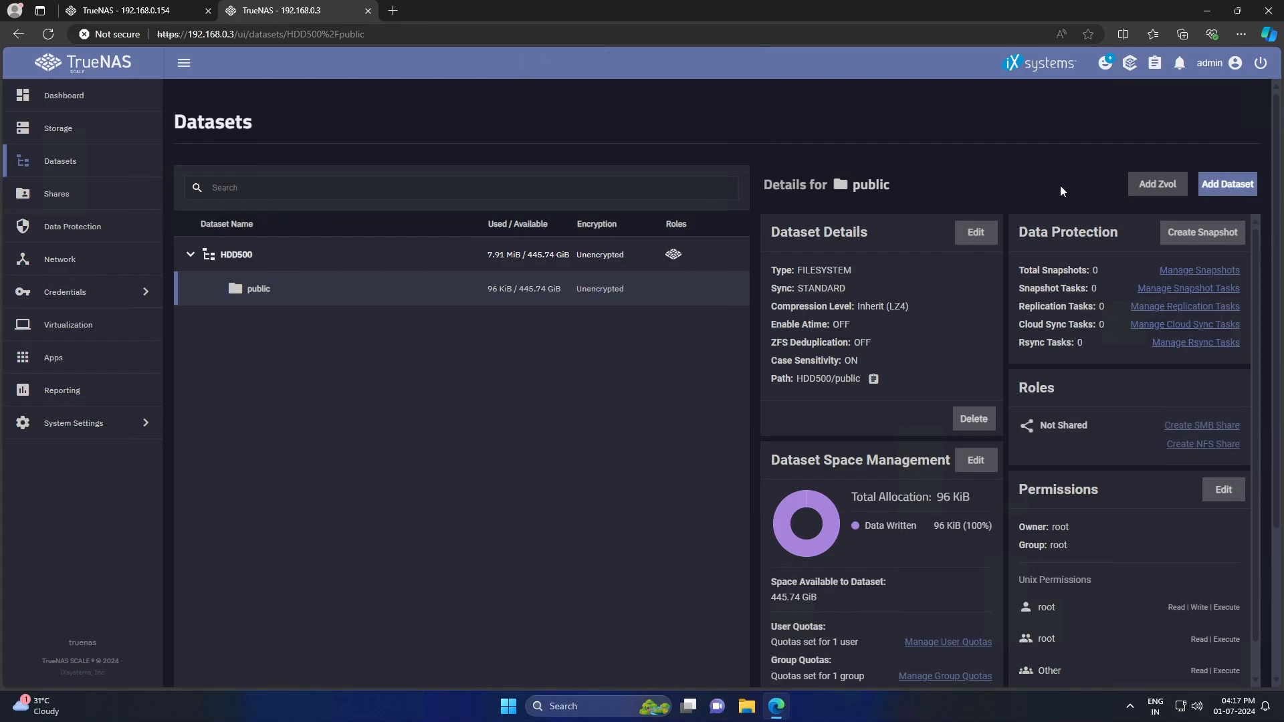
- Add a dataset named 'downloads' inside public, giving HDD500/public/downloads
left_click(1229, 185)
left_click(869, 288)
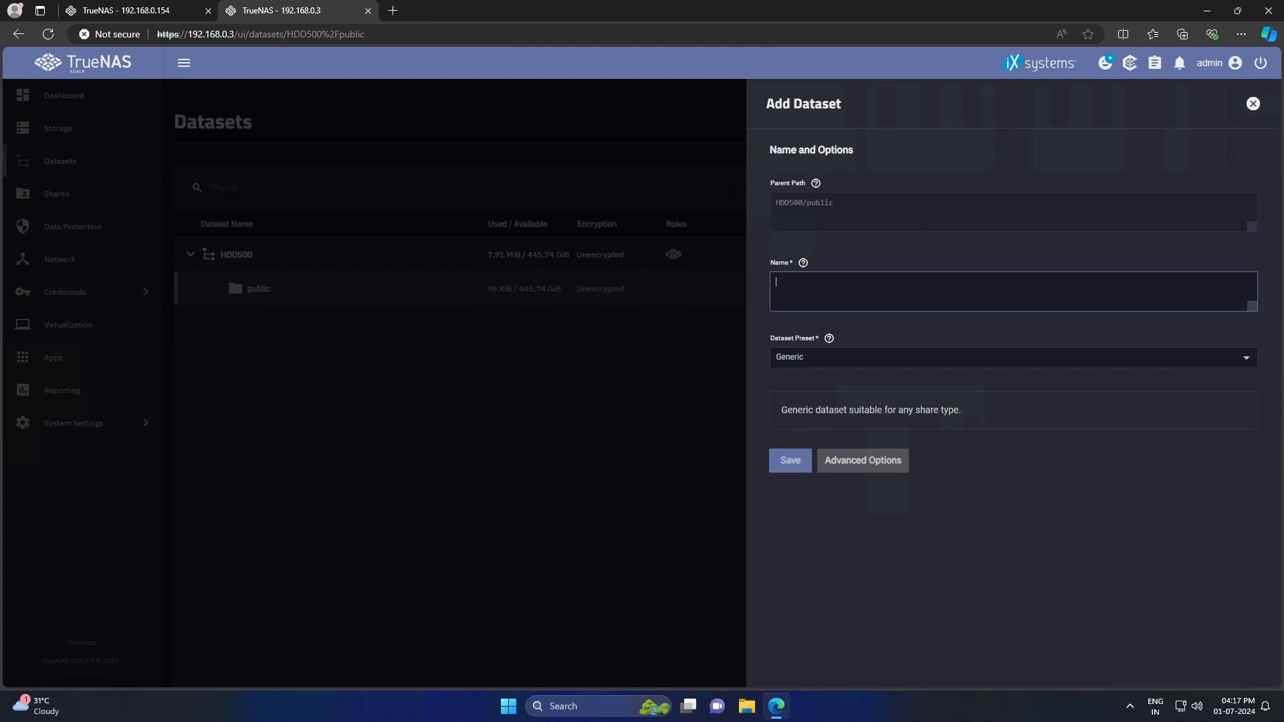
type("downloads")
left_click(791, 462)
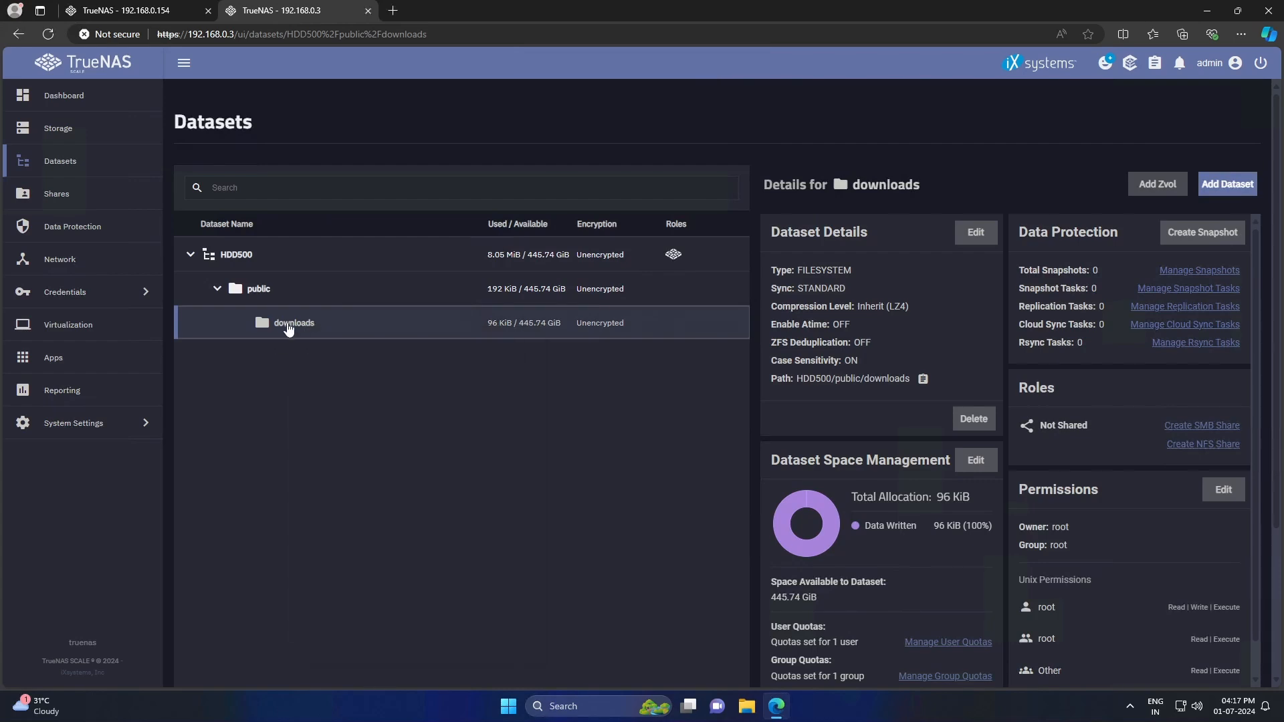
- Delete the nested downloads dataset, confirming with its pasted dataset path
left_click(974, 418)
left_click(545, 367)
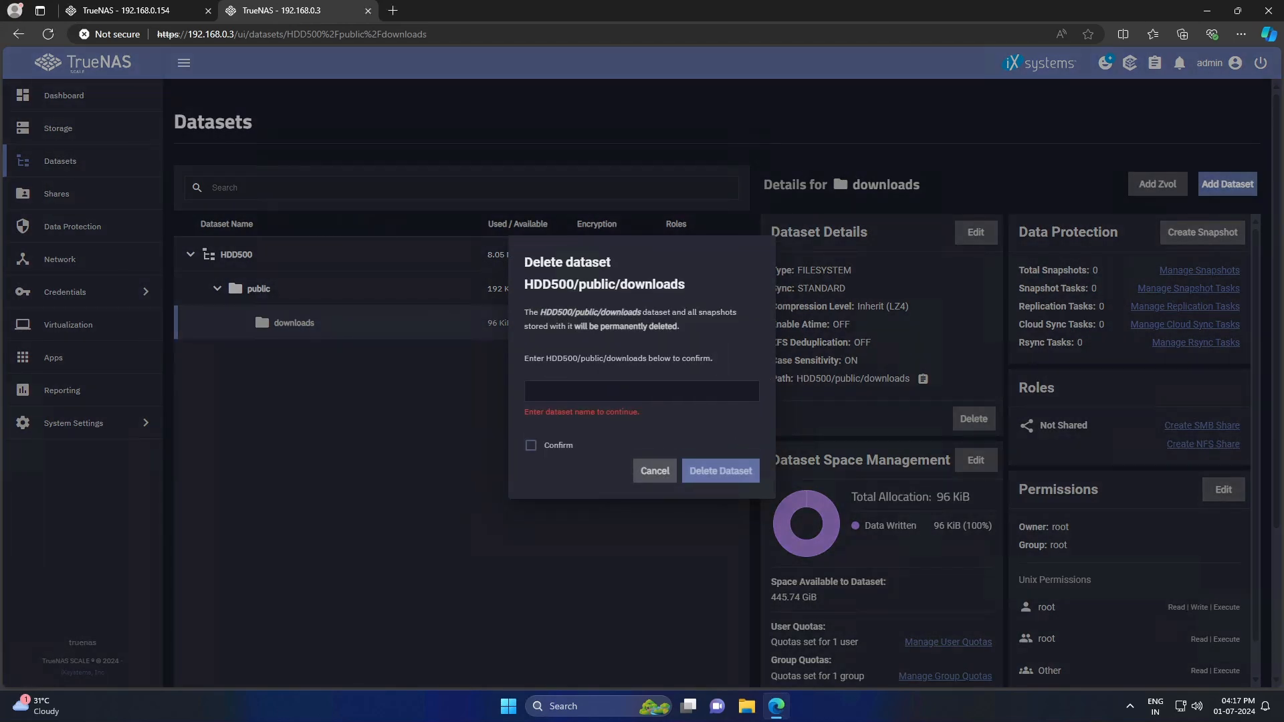
left_click_drag(546, 359, 647, 358)
key("ctrl+c")
left_click(622, 391)
key("ctrl+v")
left_click(531, 446)
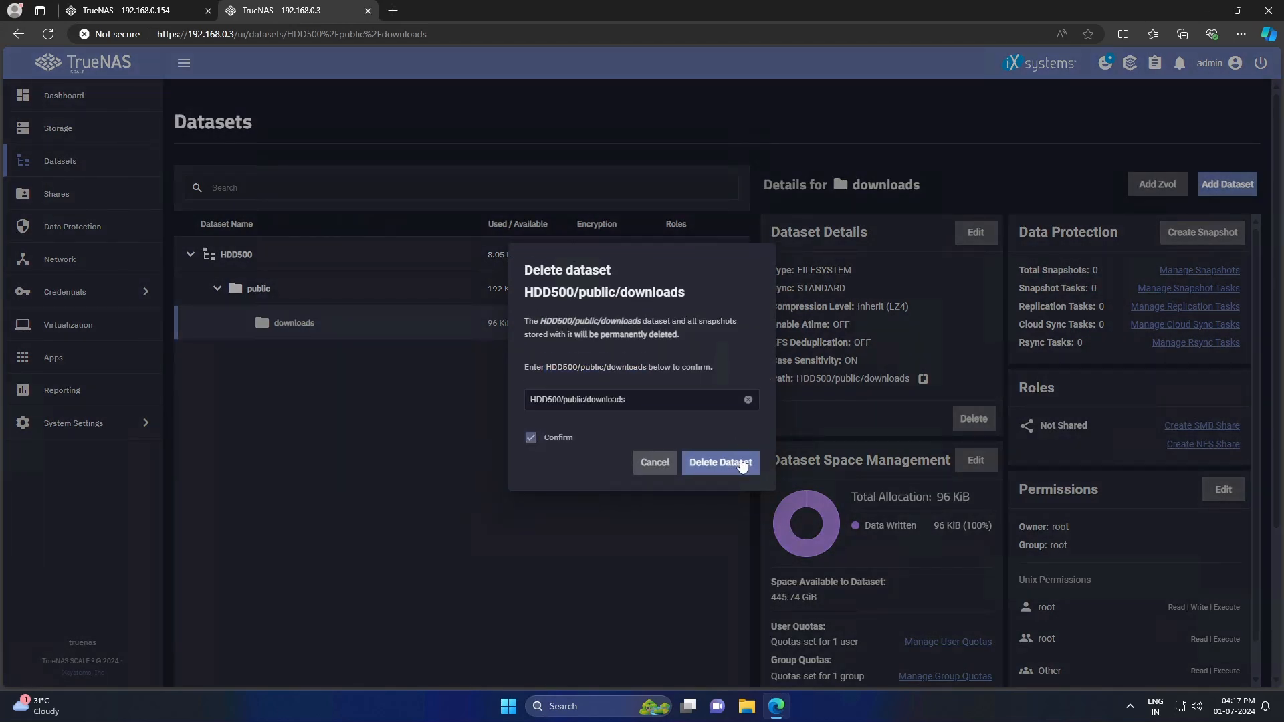
left_click(739, 467)
left_click(294, 255)
- Add a dataset named downloads directly under HDD500
left_click(1228, 185)
type("downloads")
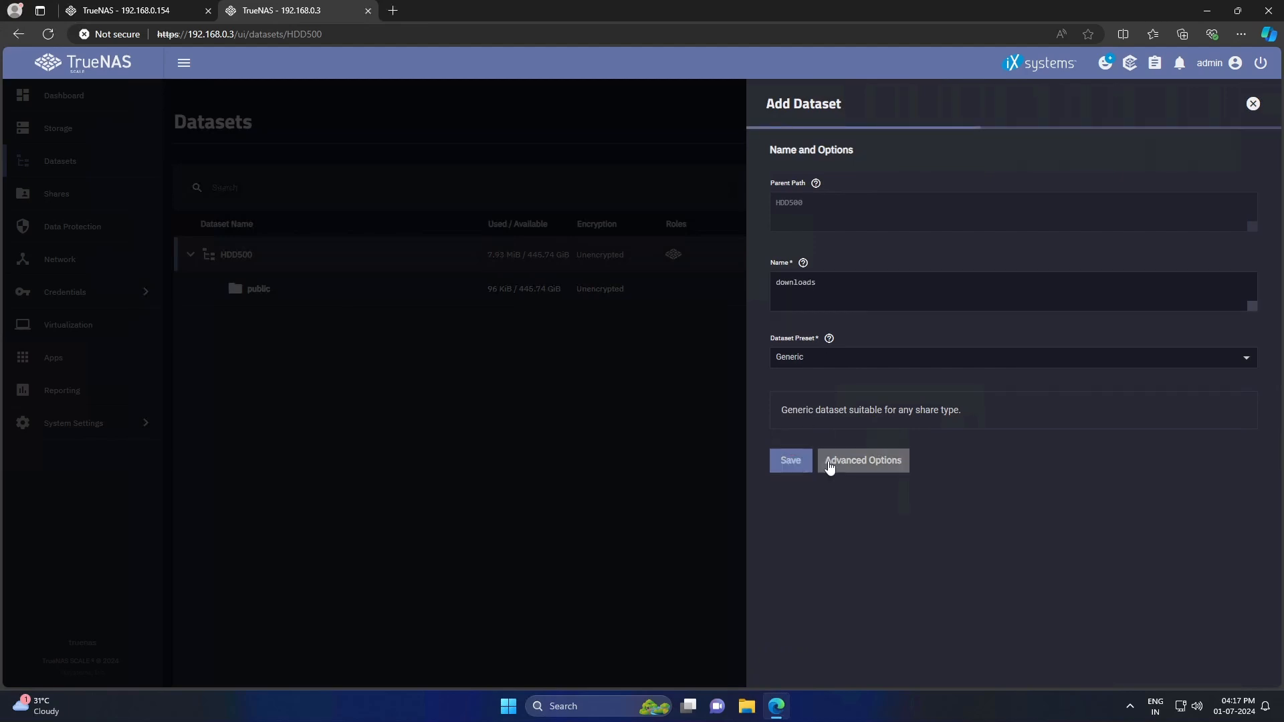
left_click(791, 460)
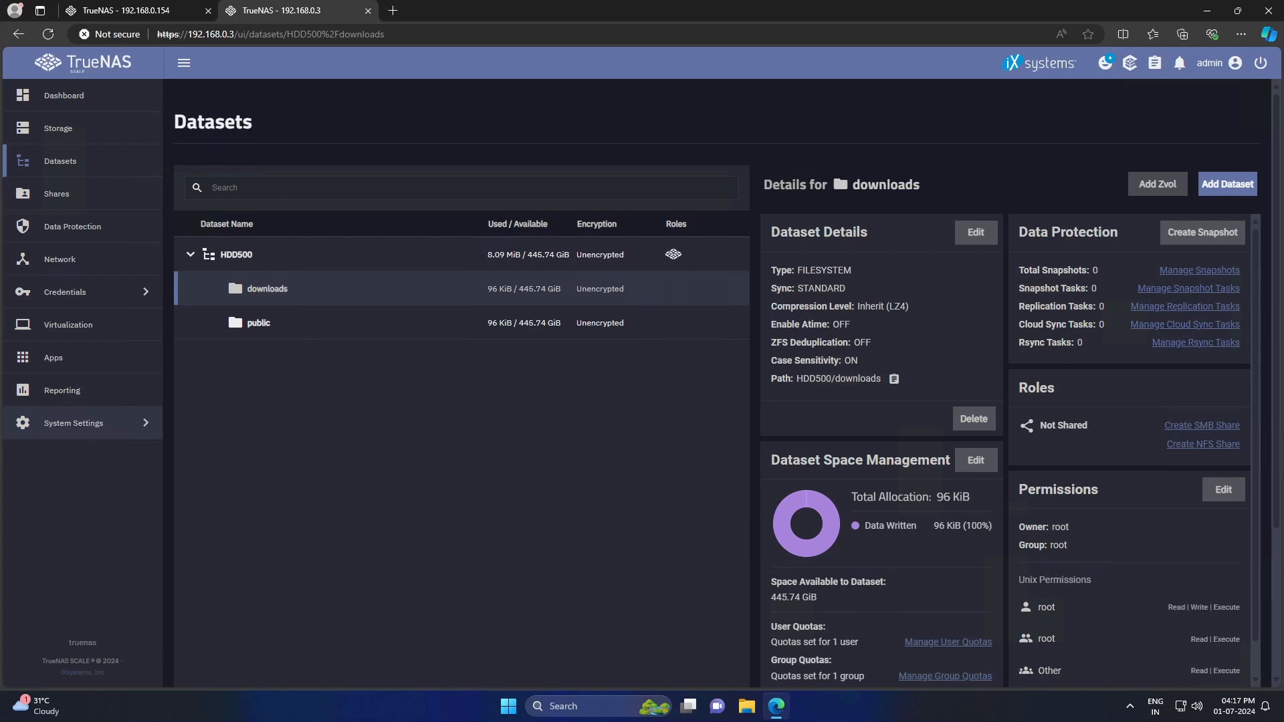
- Create the local user tech with a password and its confirmation
left_click(65, 292)
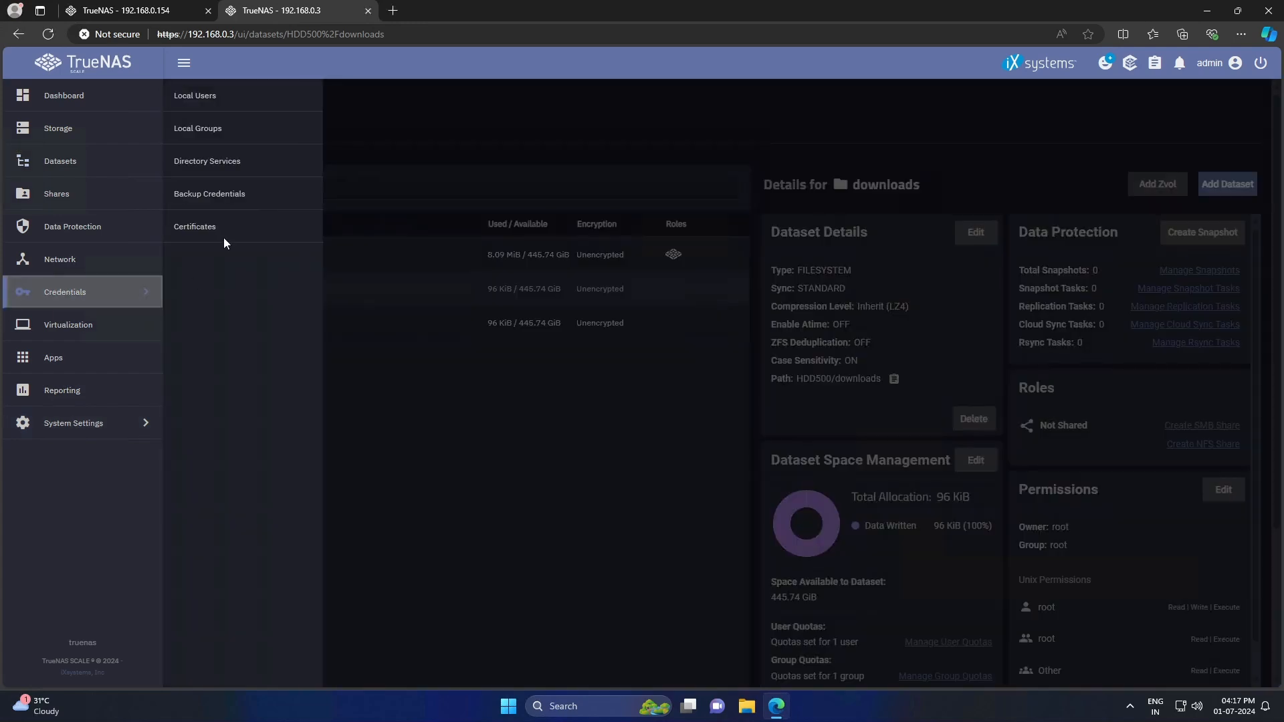
left_click(194, 95)
left_click(1248, 120)
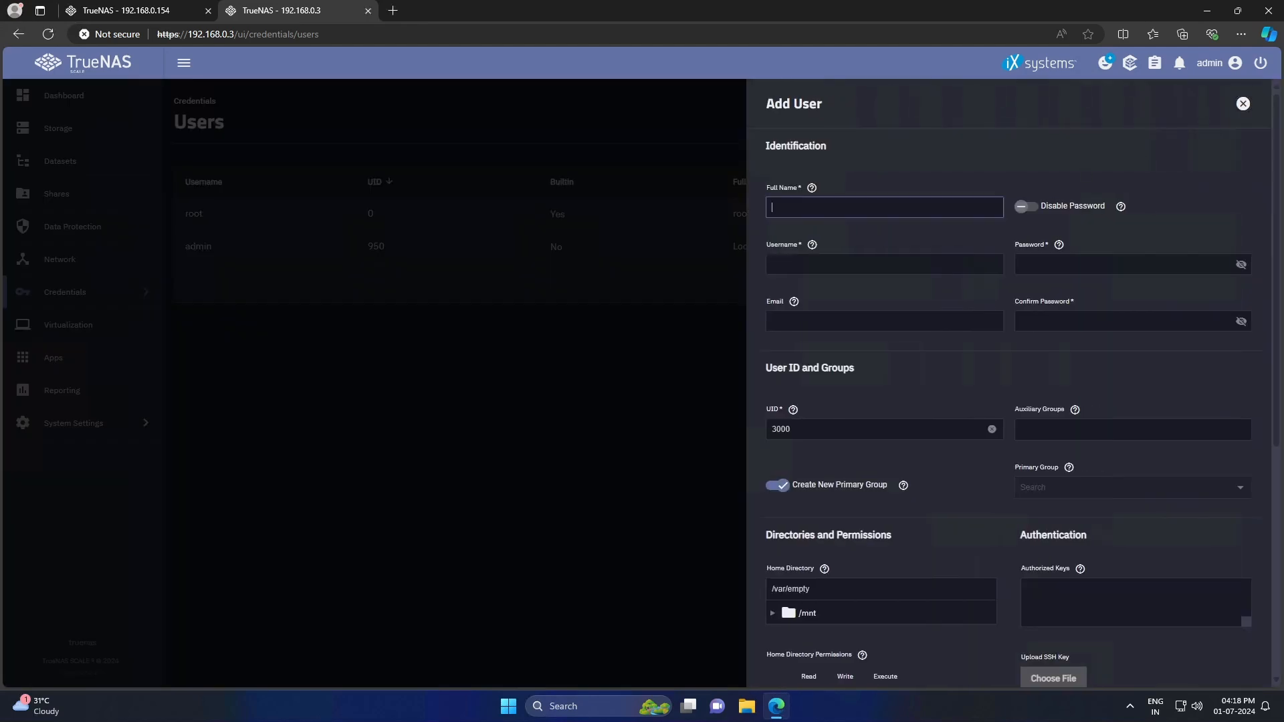
type("tech")
key("Tab")
key("Tab")
left_click(1042, 264)
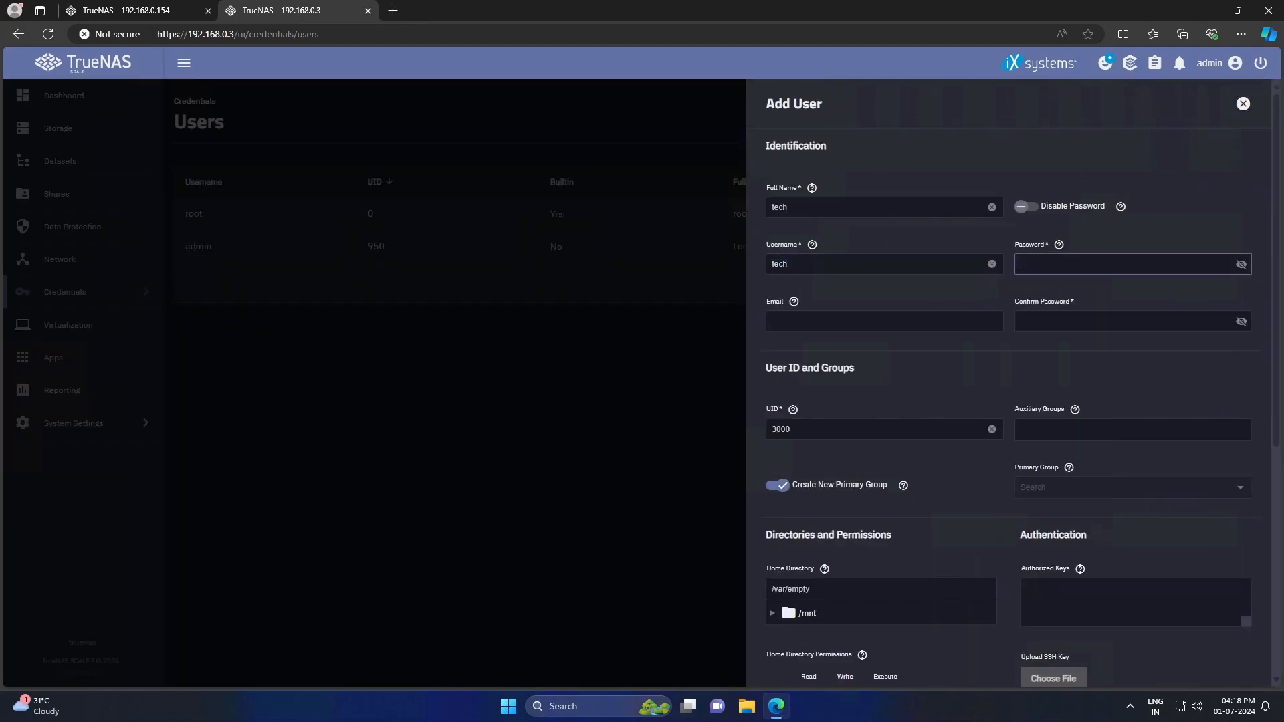
type("************")
key("Tab")
type("************")
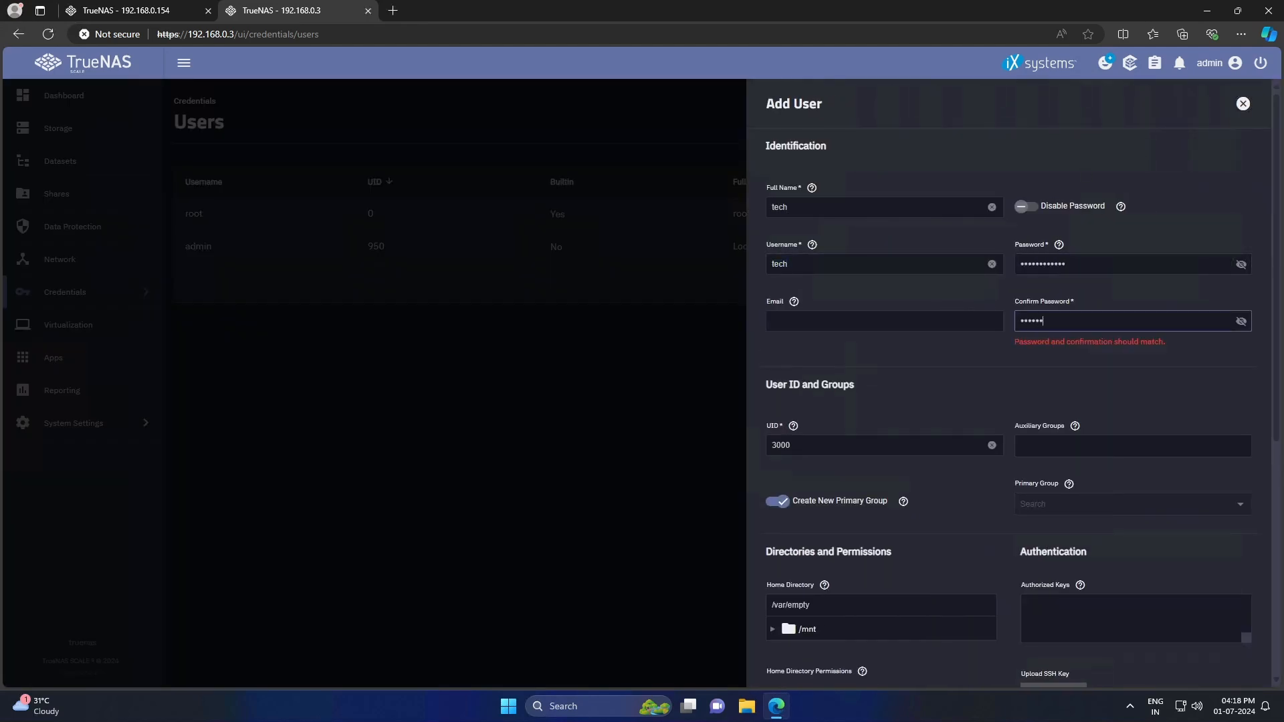
scroll(795, 662, "down", 6)
left_click(794, 662)
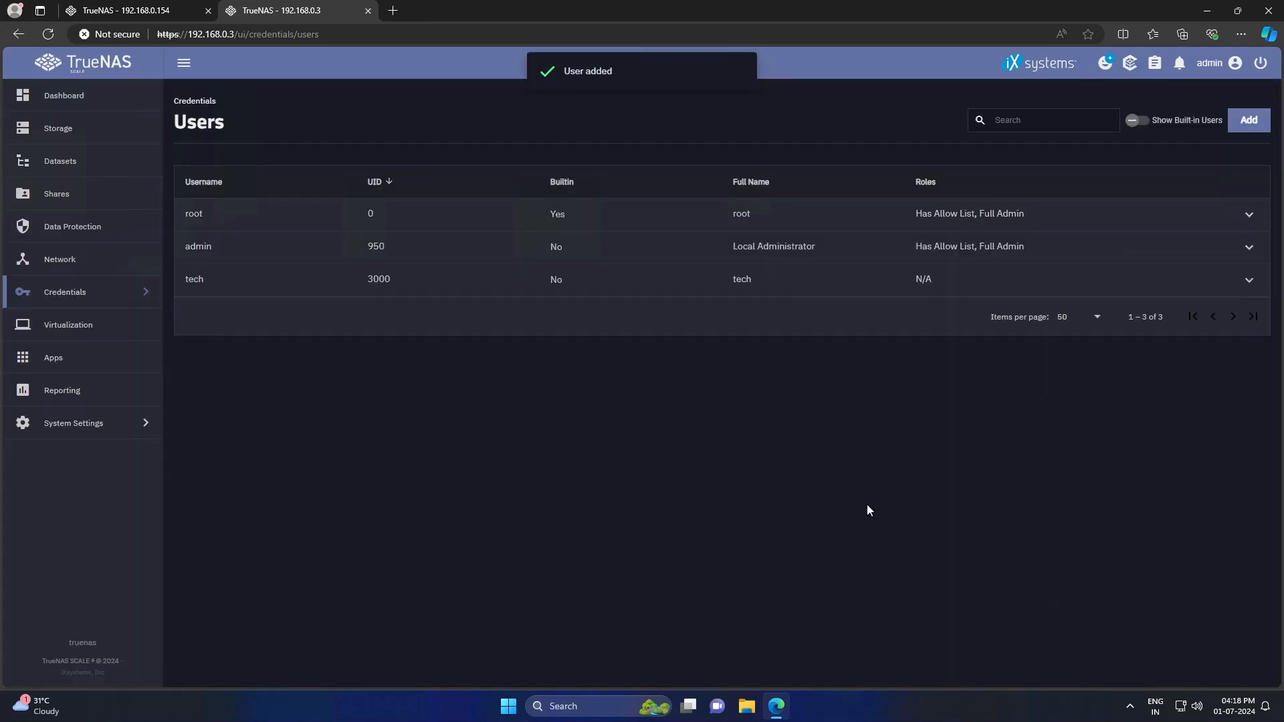
- Create the local user public with a password, then go to the Sharing page
left_click(1237, 129)
type("public")
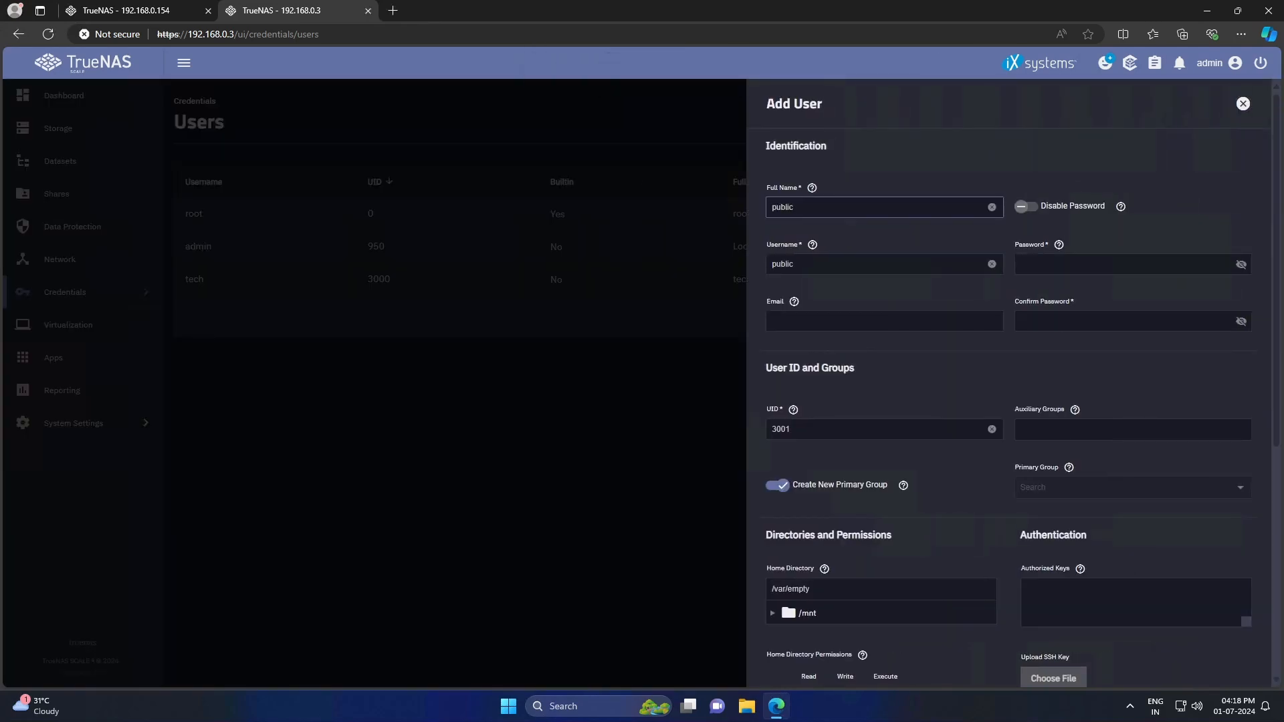
left_click(1042, 264)
type("************")
key("Tab")
type("************")
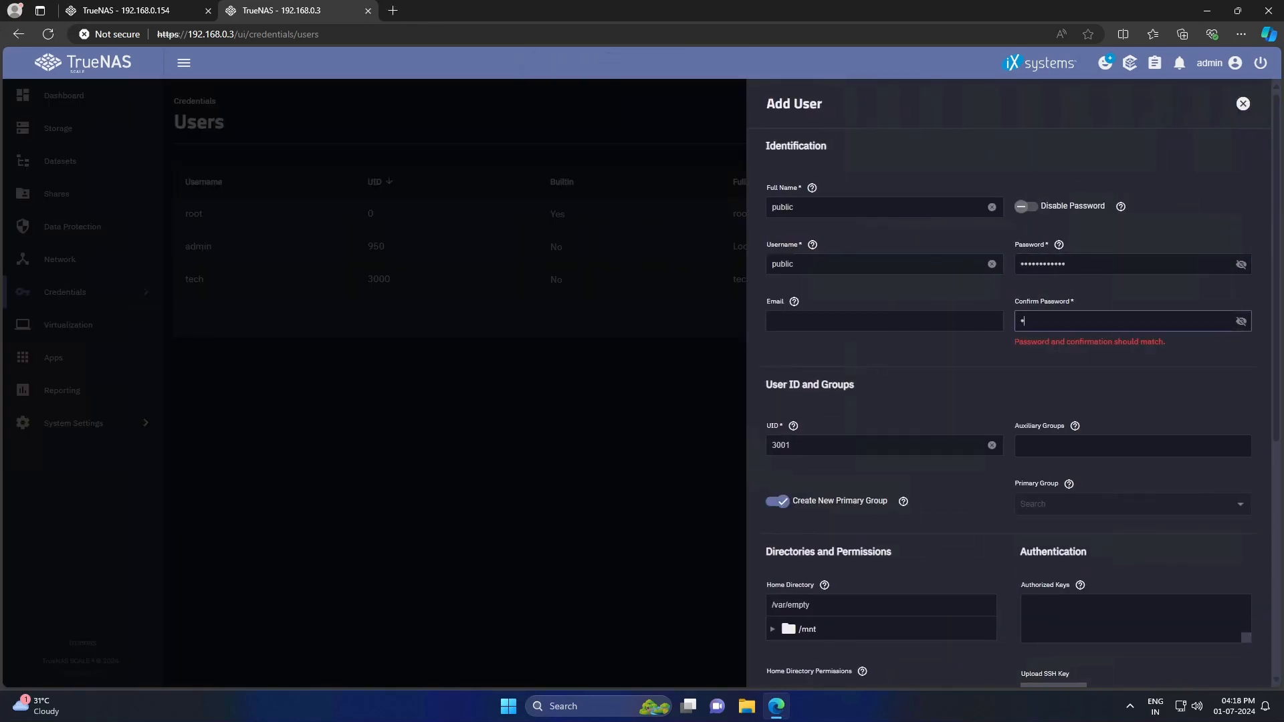
key("Return")
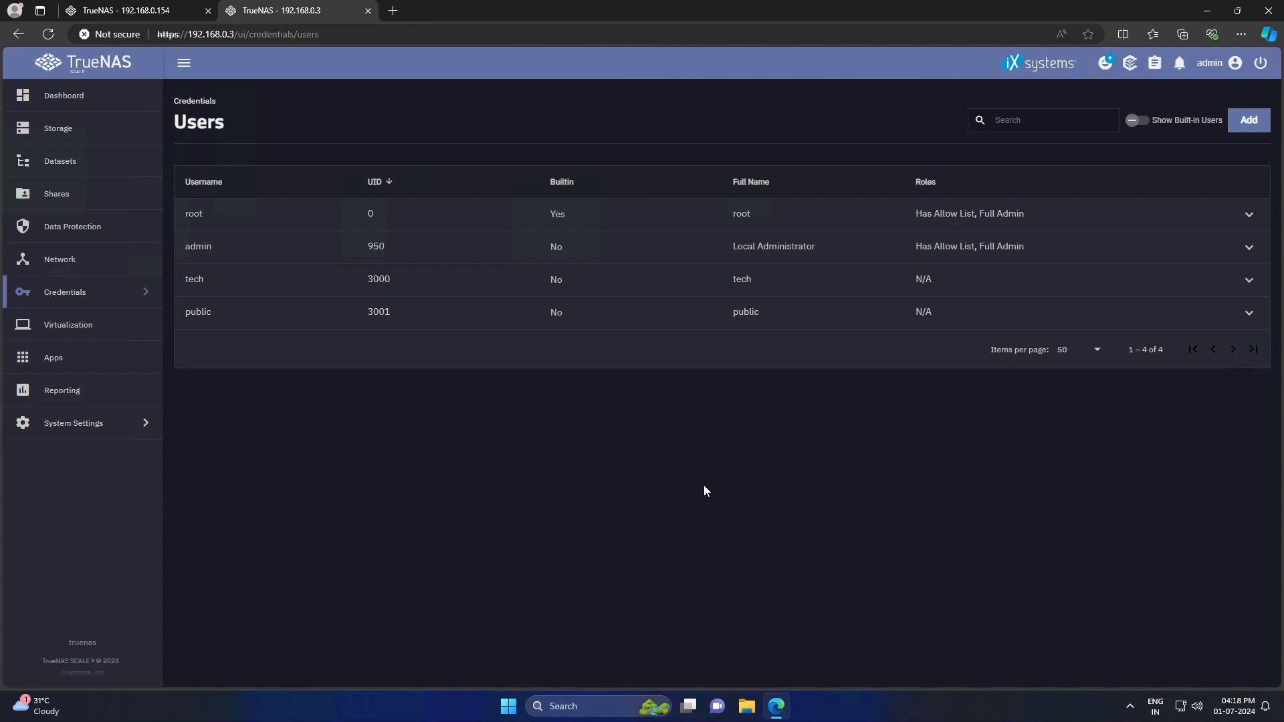
left_click(60, 194)
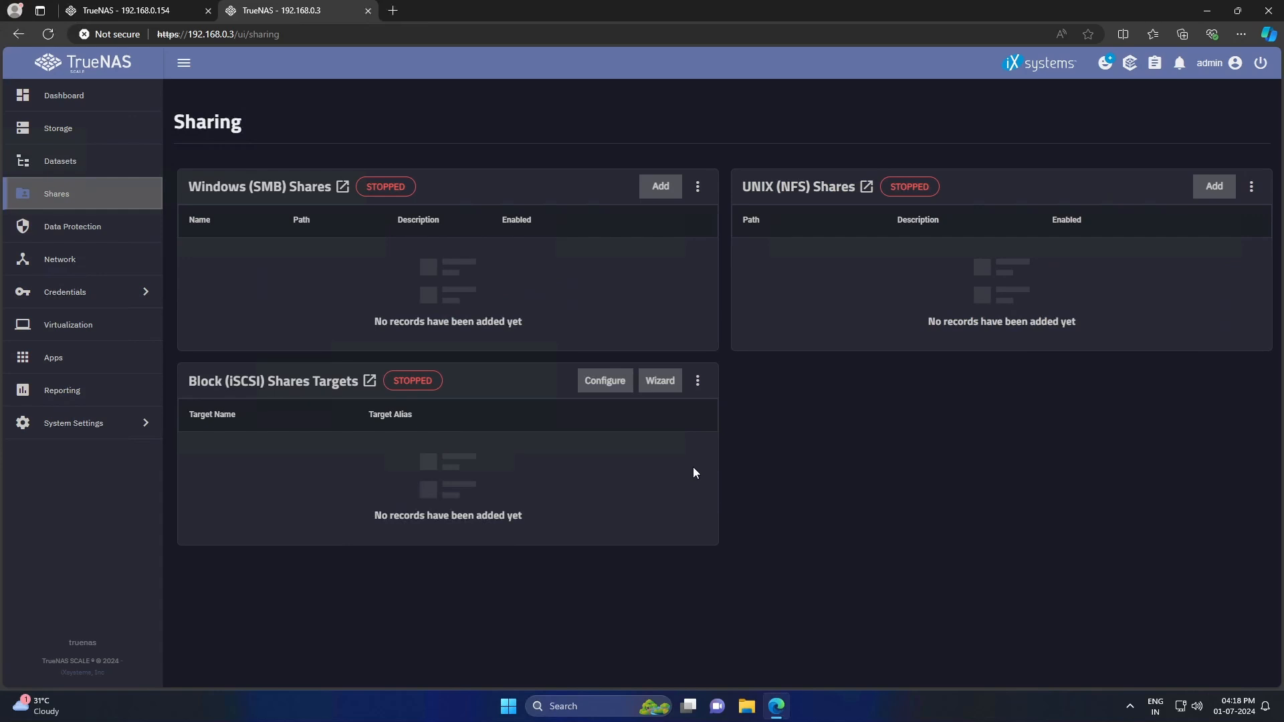
- Add and save an SMB share with path /mnt/HDD500/public
left_click(664, 193)
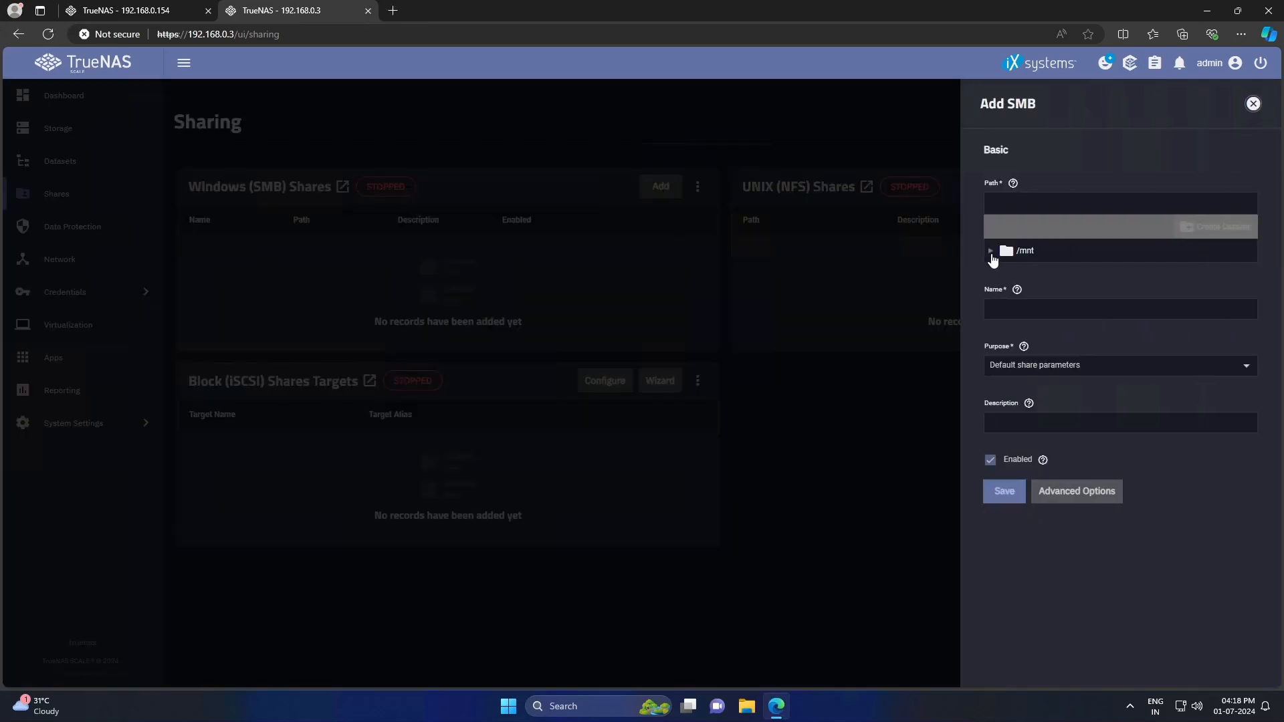
left_click(991, 252)
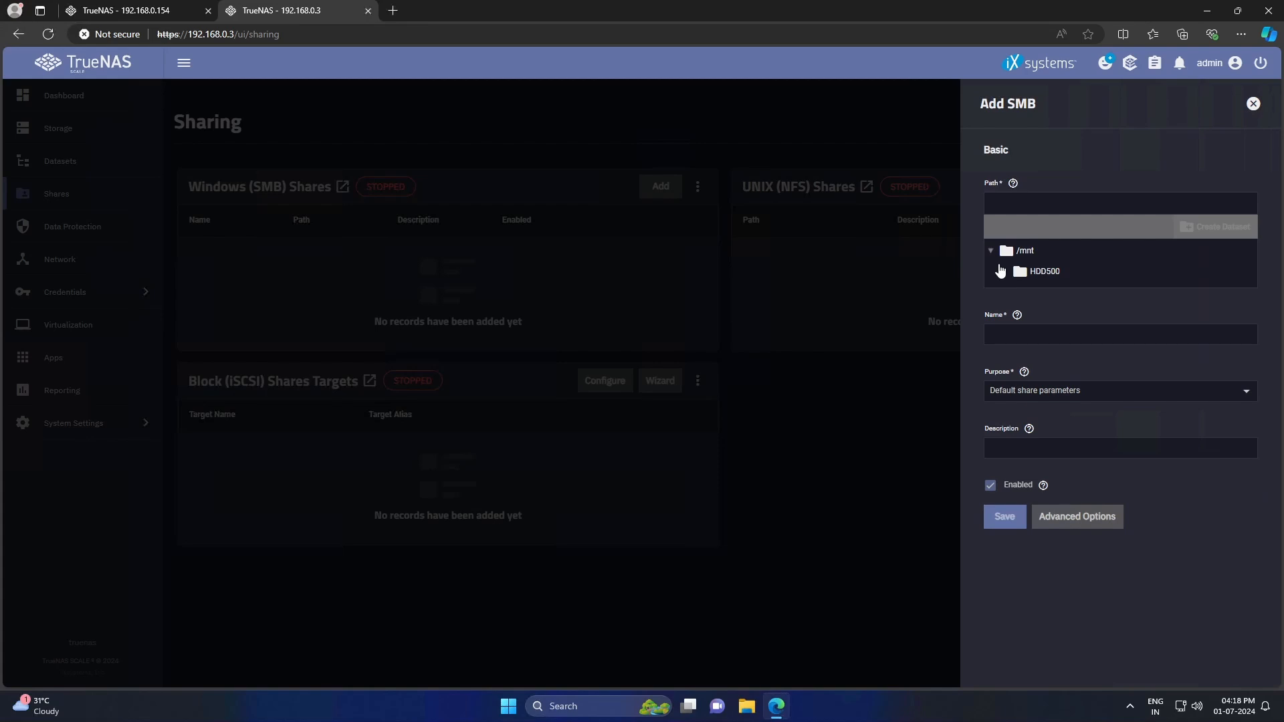
left_click(1001, 271)
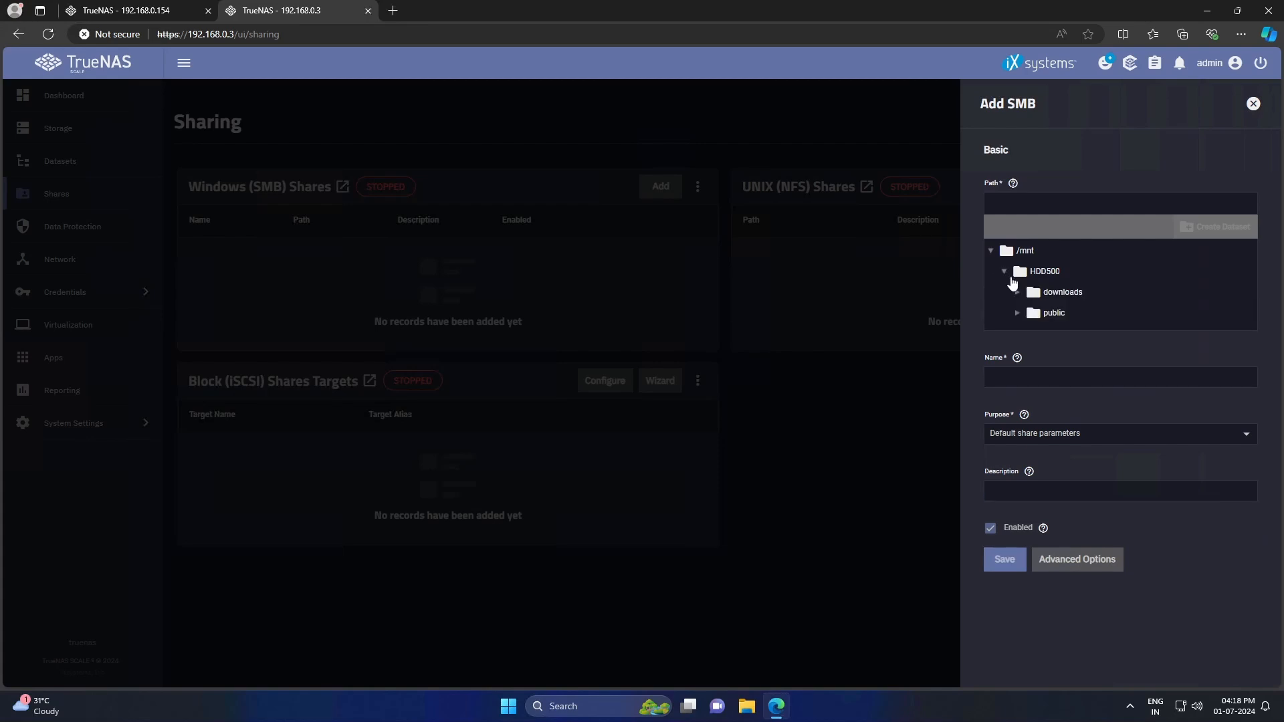
left_click(1054, 313)
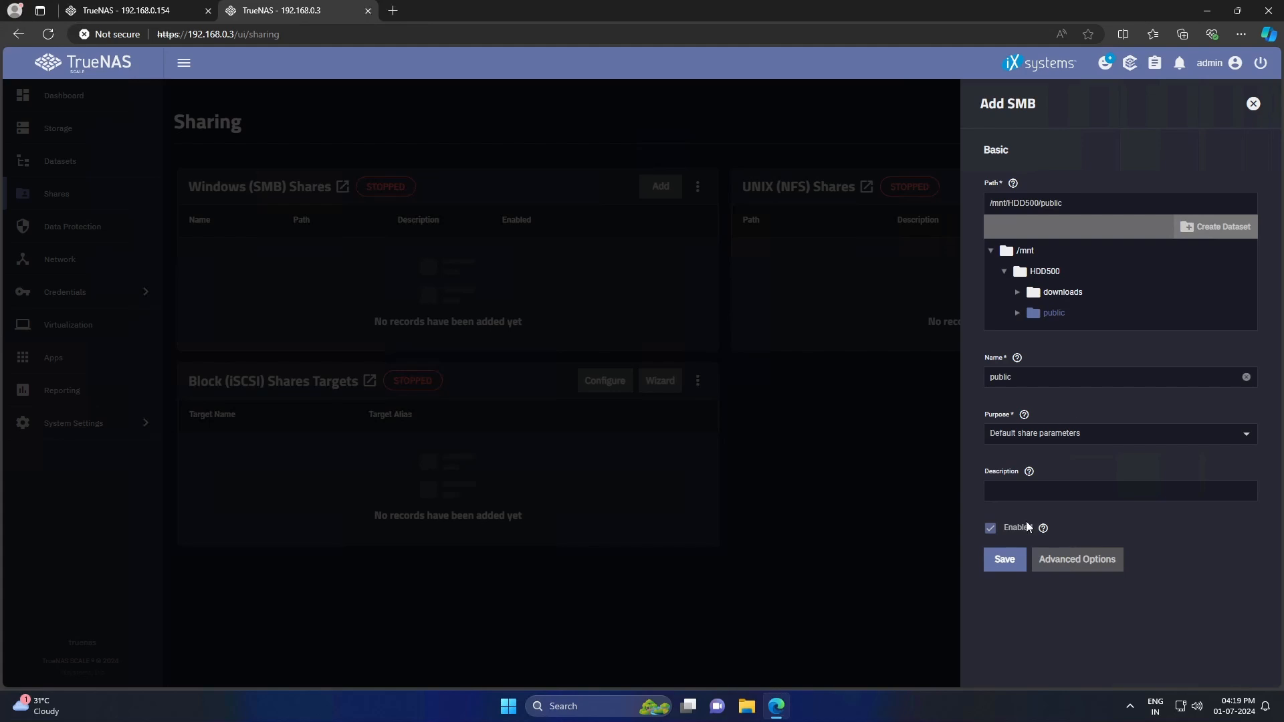
left_click(1005, 559)
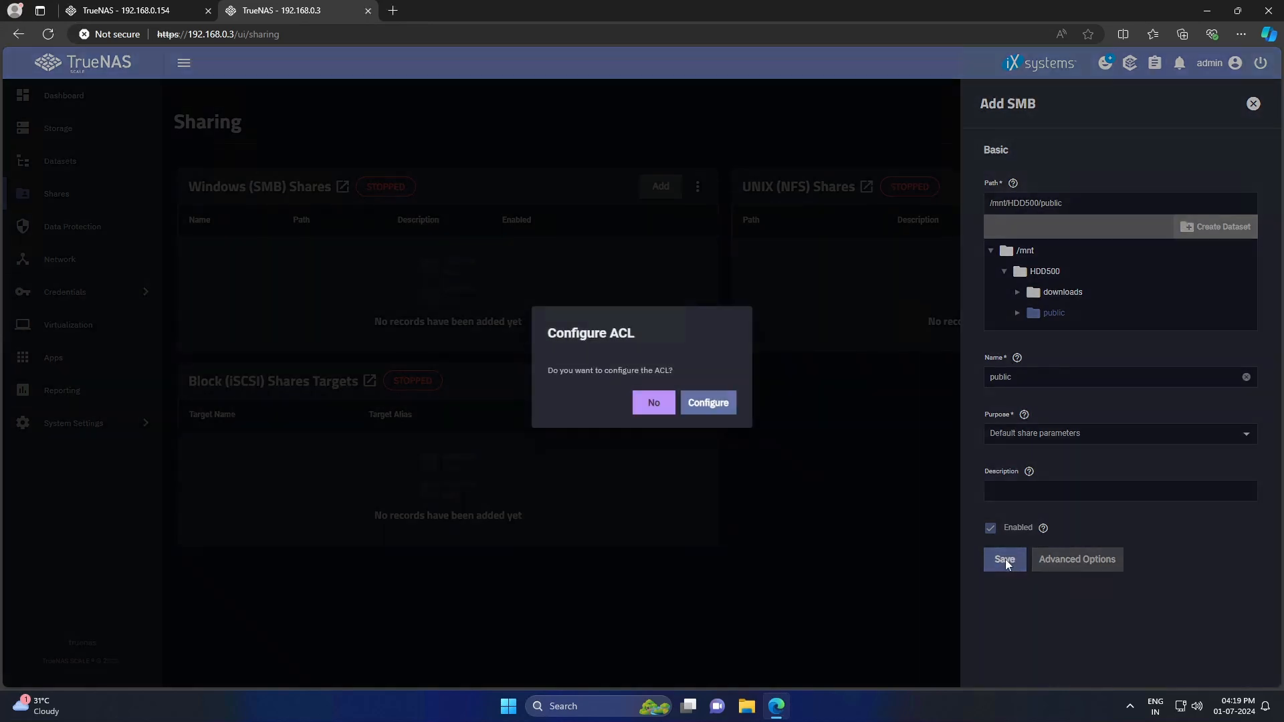
- Start SMB with auto-start and apply public as owner and group of the public dataset ACL
left_click(709, 403)
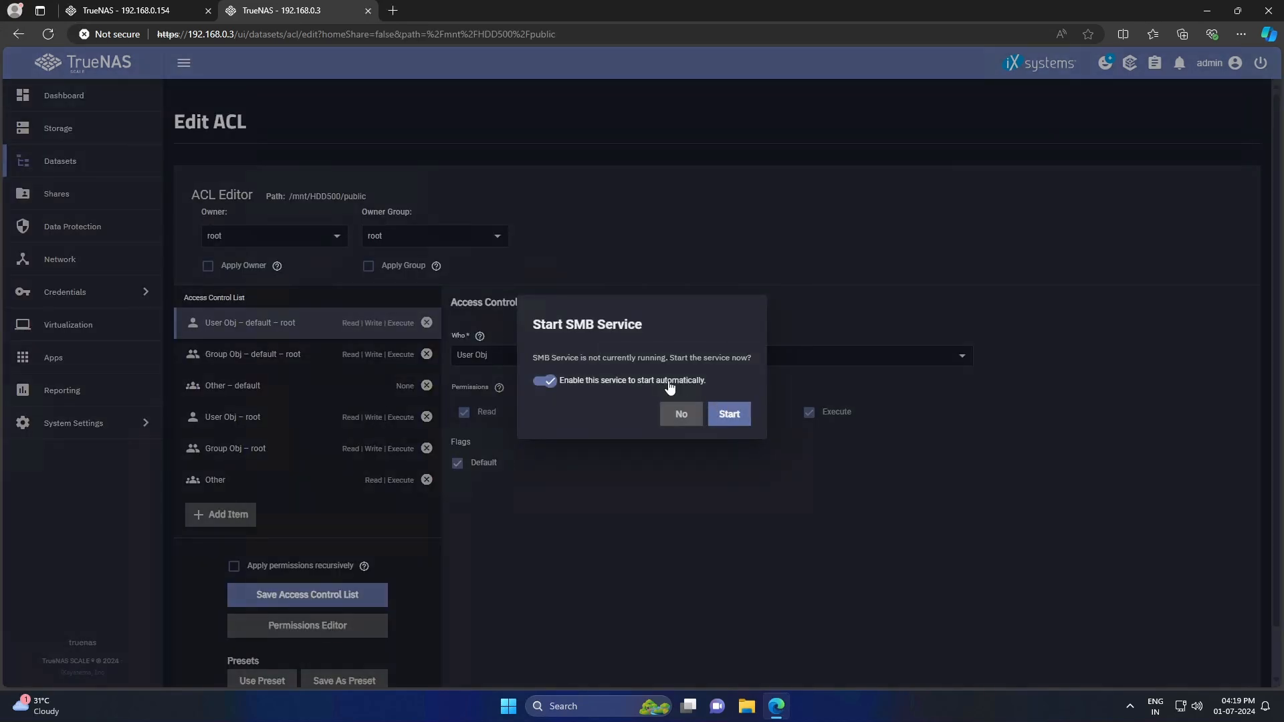
left_click(729, 415)
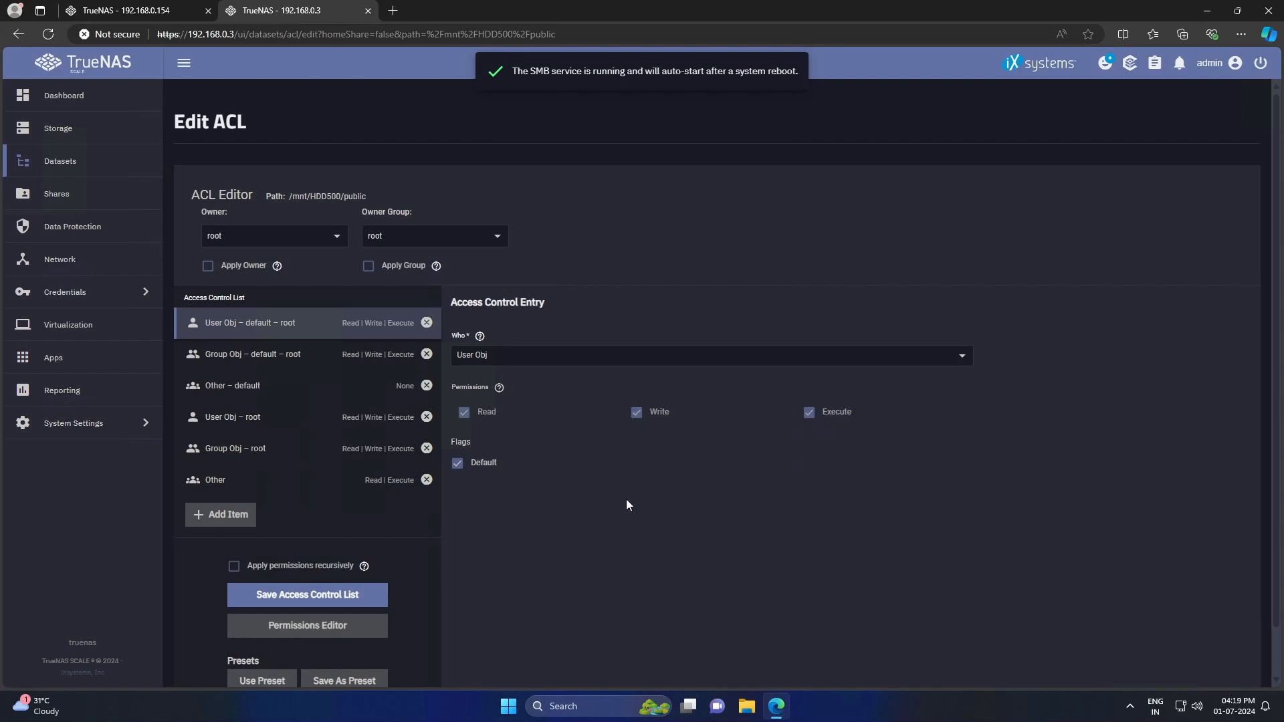
left_click(274, 235)
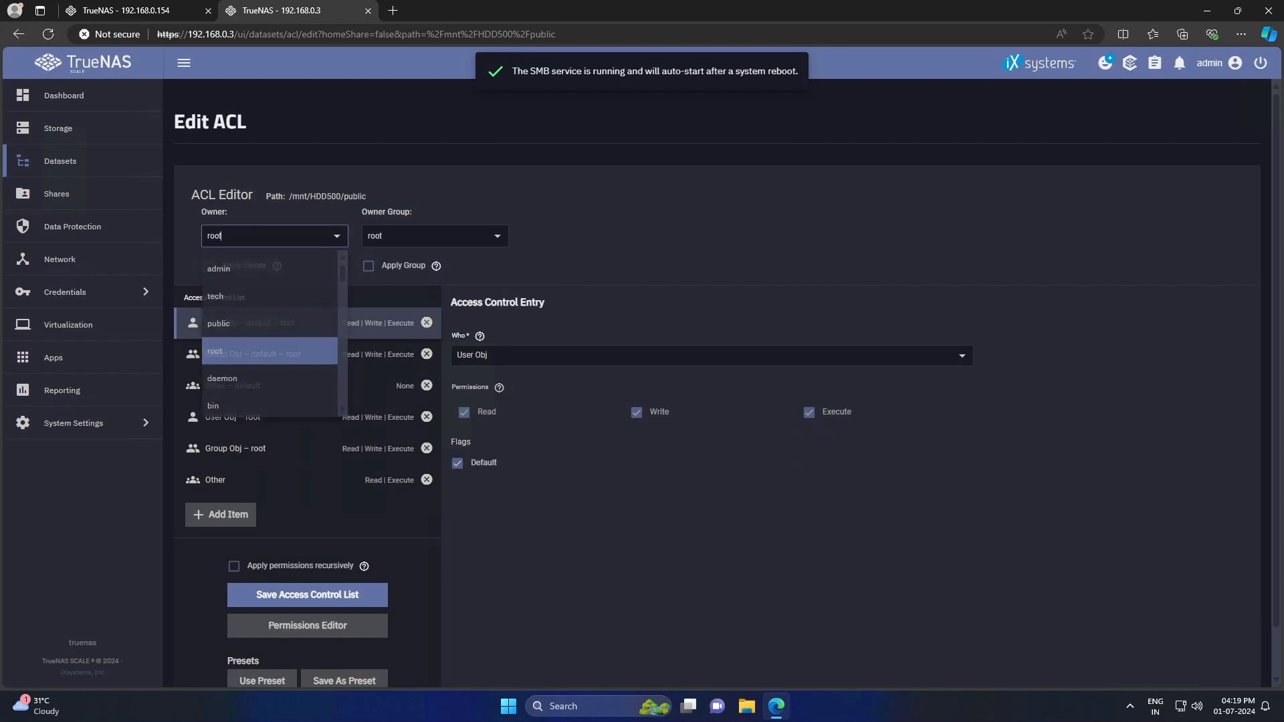
left_click(234, 326)
left_click(428, 235)
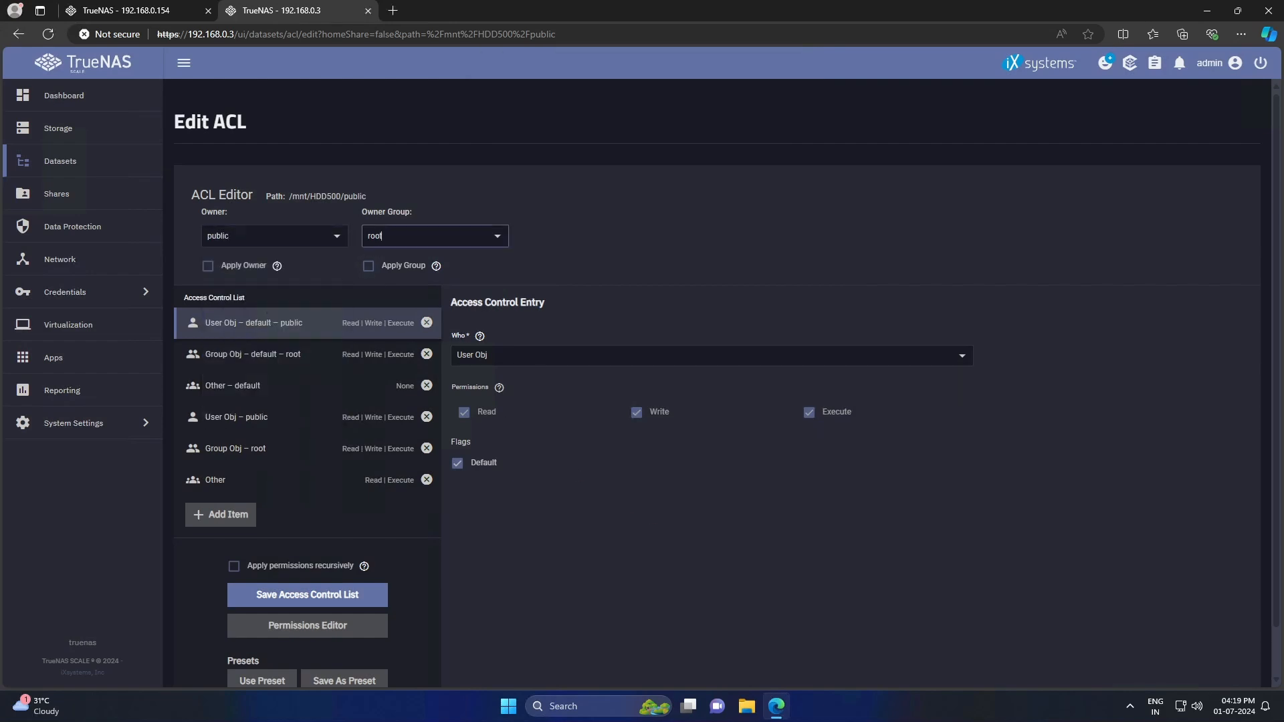
left_click(397, 328)
left_click(369, 267)
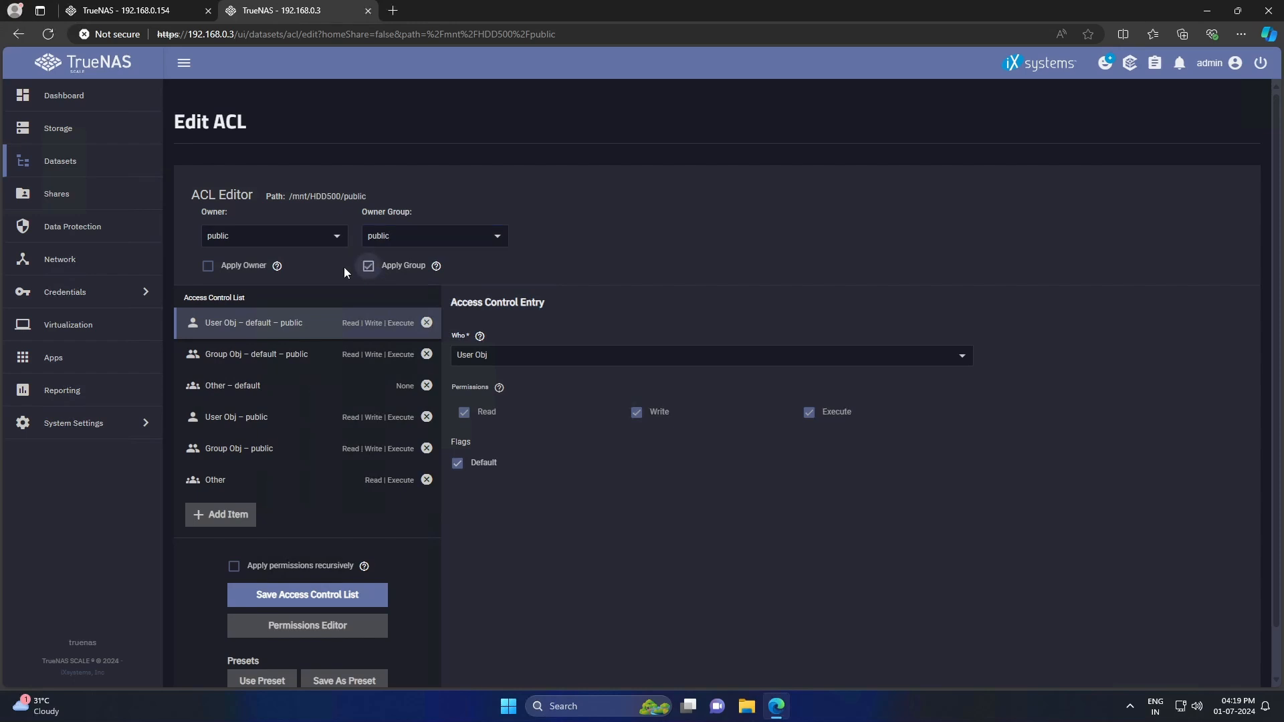
left_click(257, 267)
scroll(345, 273, "down", 1)
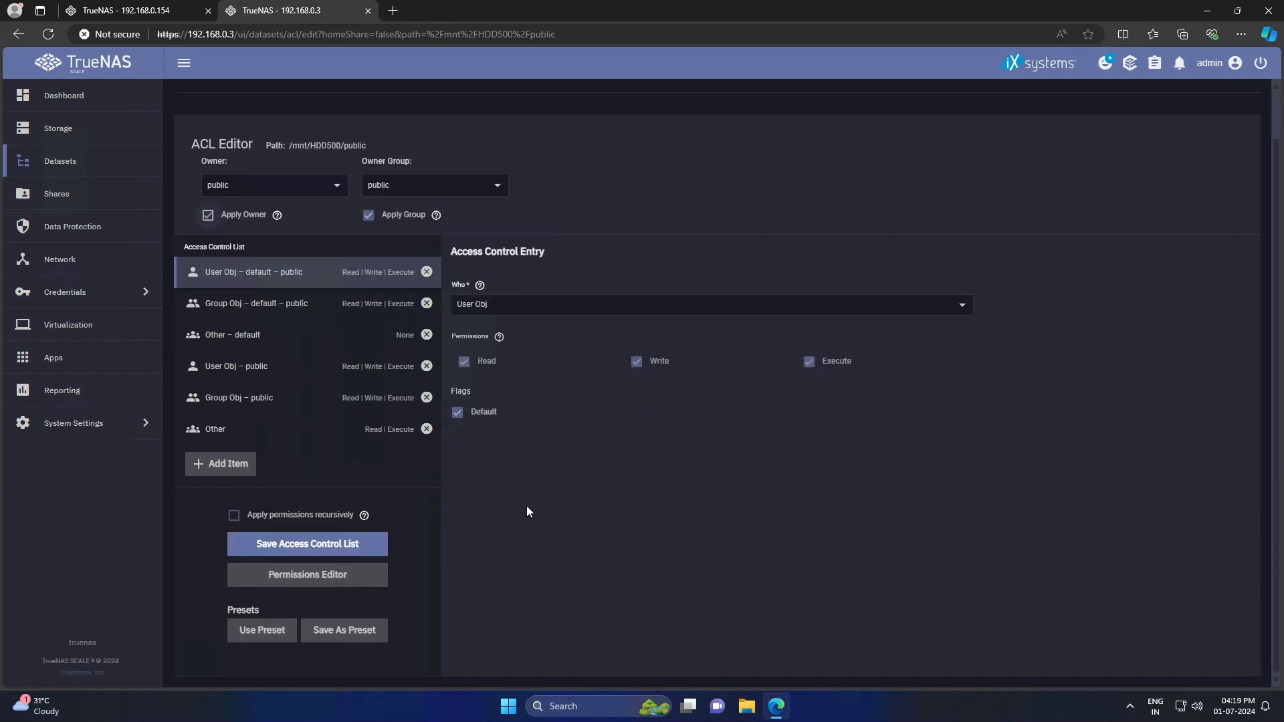
left_click(330, 550)
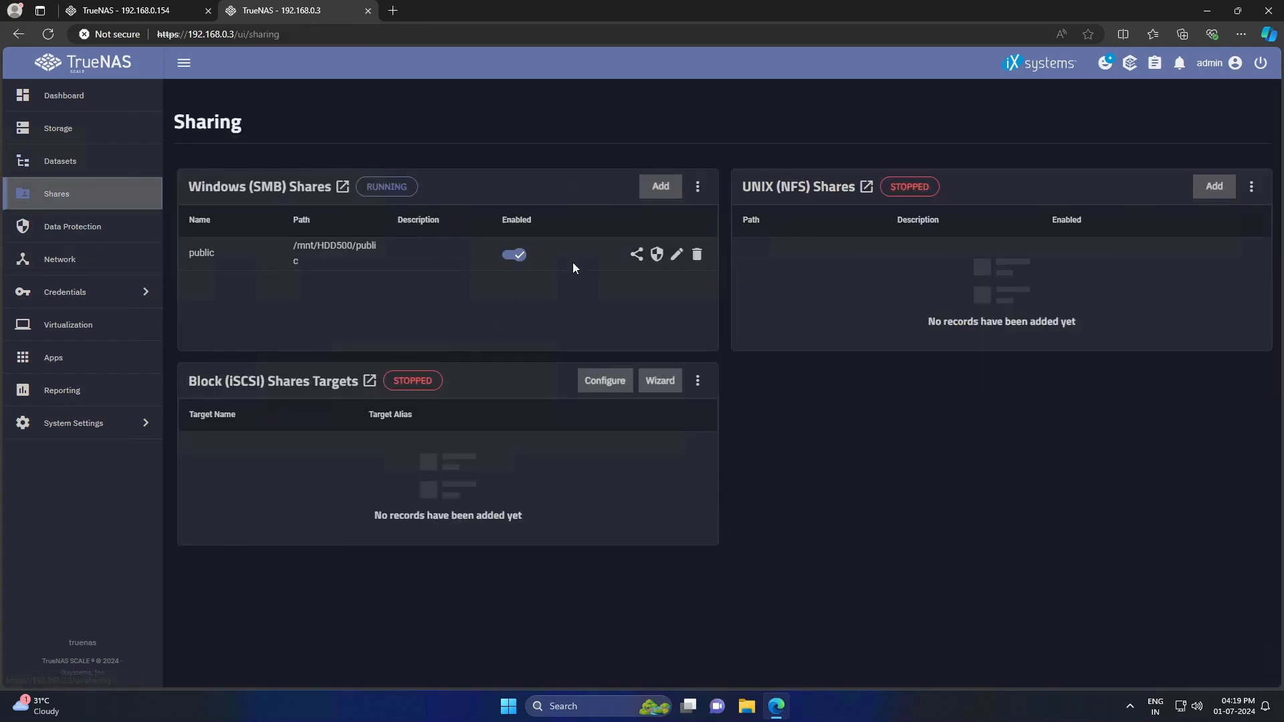
- Add an SMB share for /mnt/HDD500/downloads and restart the SMB service
left_click(668, 184)
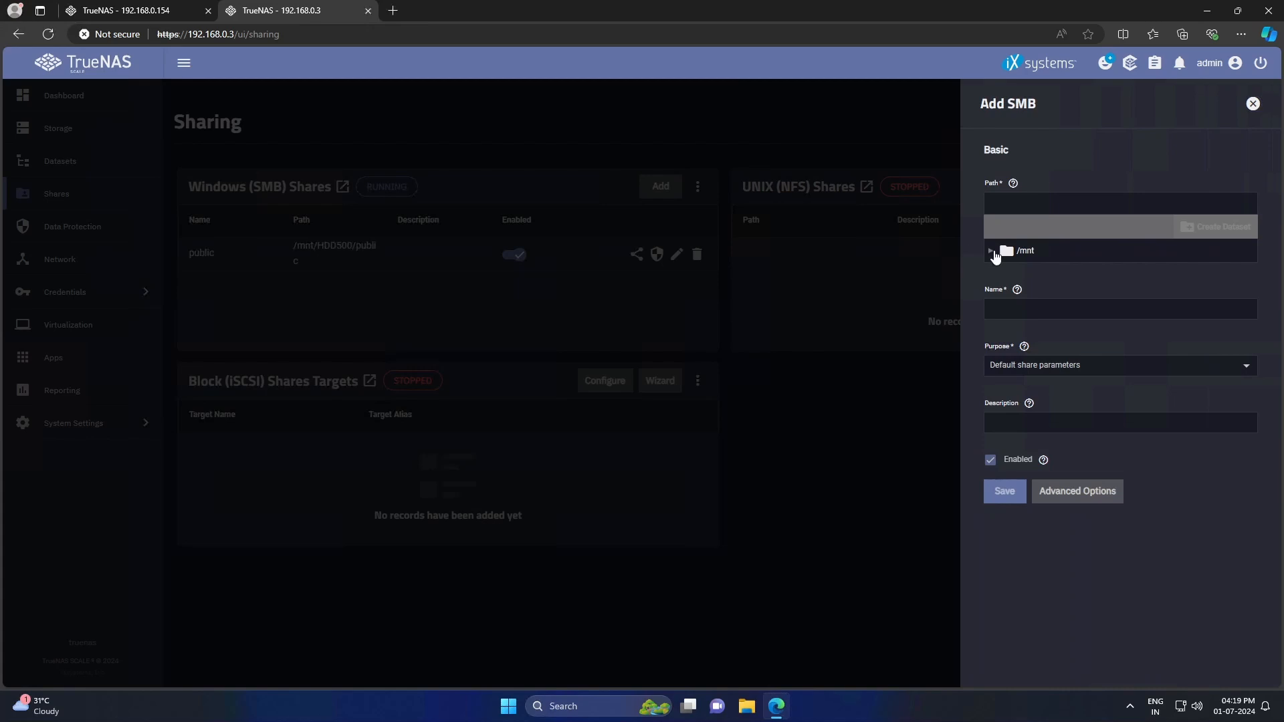
left_click(991, 251)
left_click(1004, 271)
left_click(1030, 295)
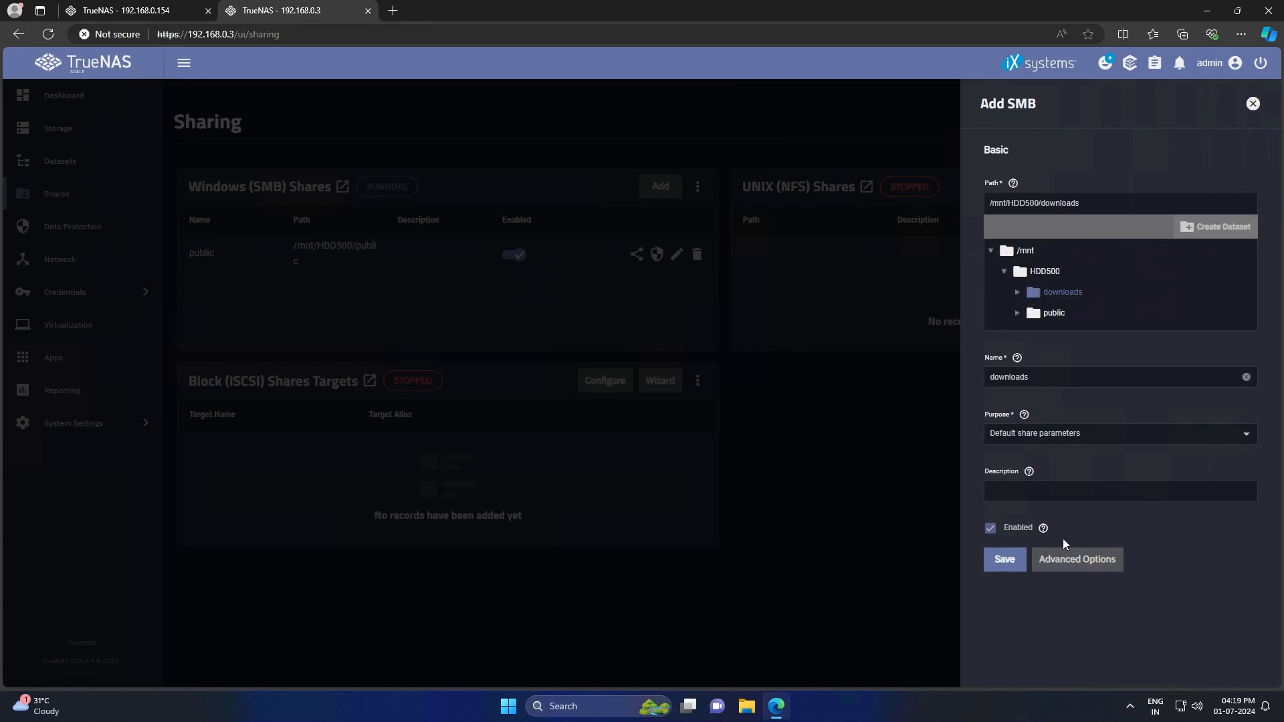
left_click(1006, 561)
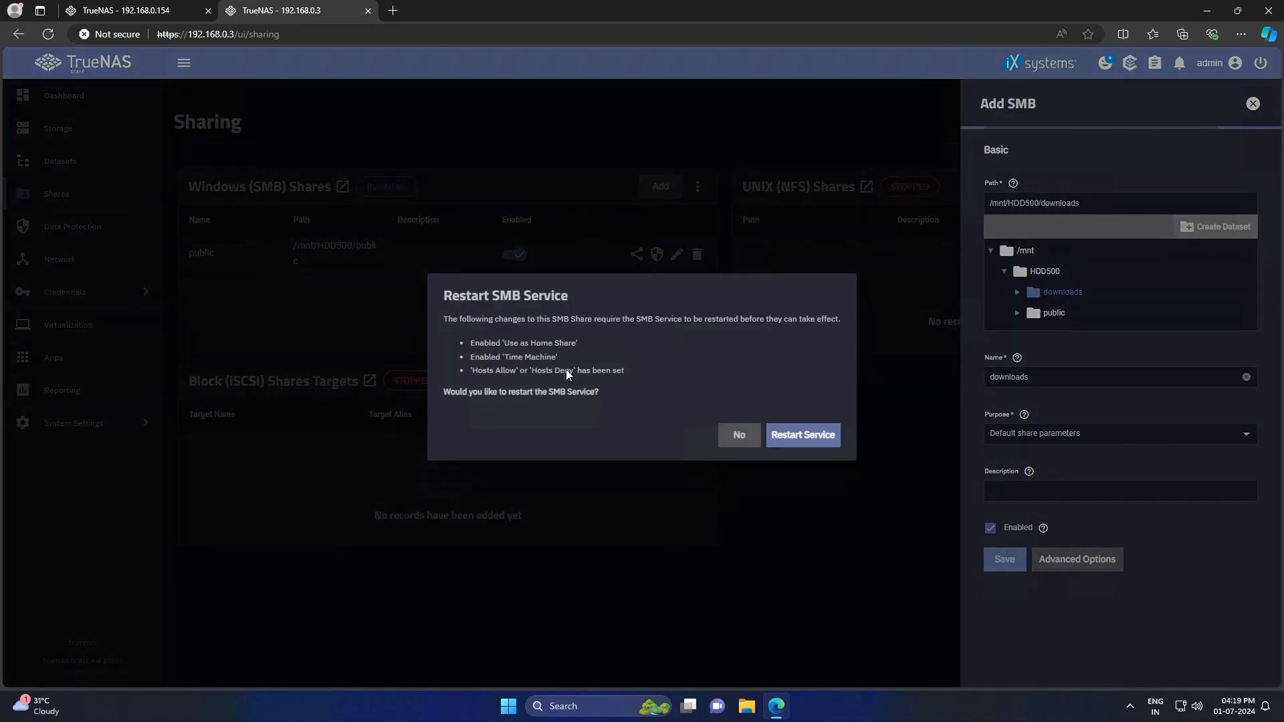
left_click(806, 438)
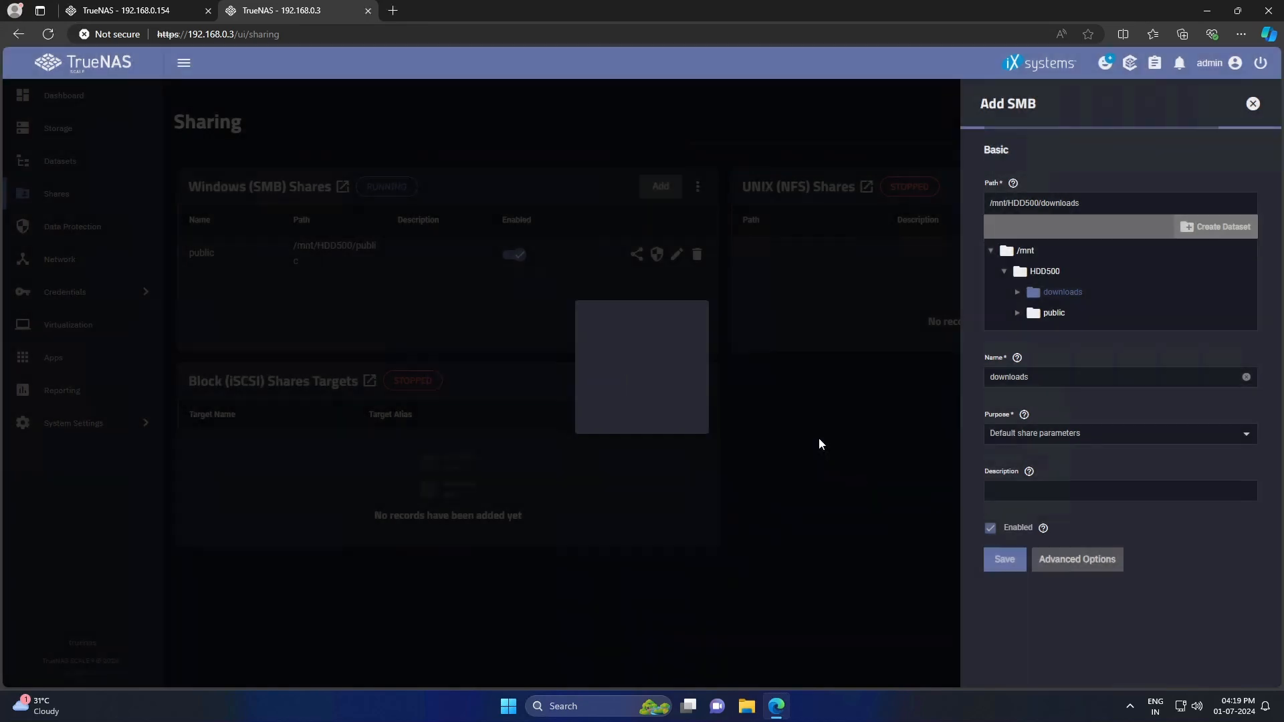
- Apply tech as owner and group of the downloads ACL, then close the other TrueNAS tab
left_click(708, 403)
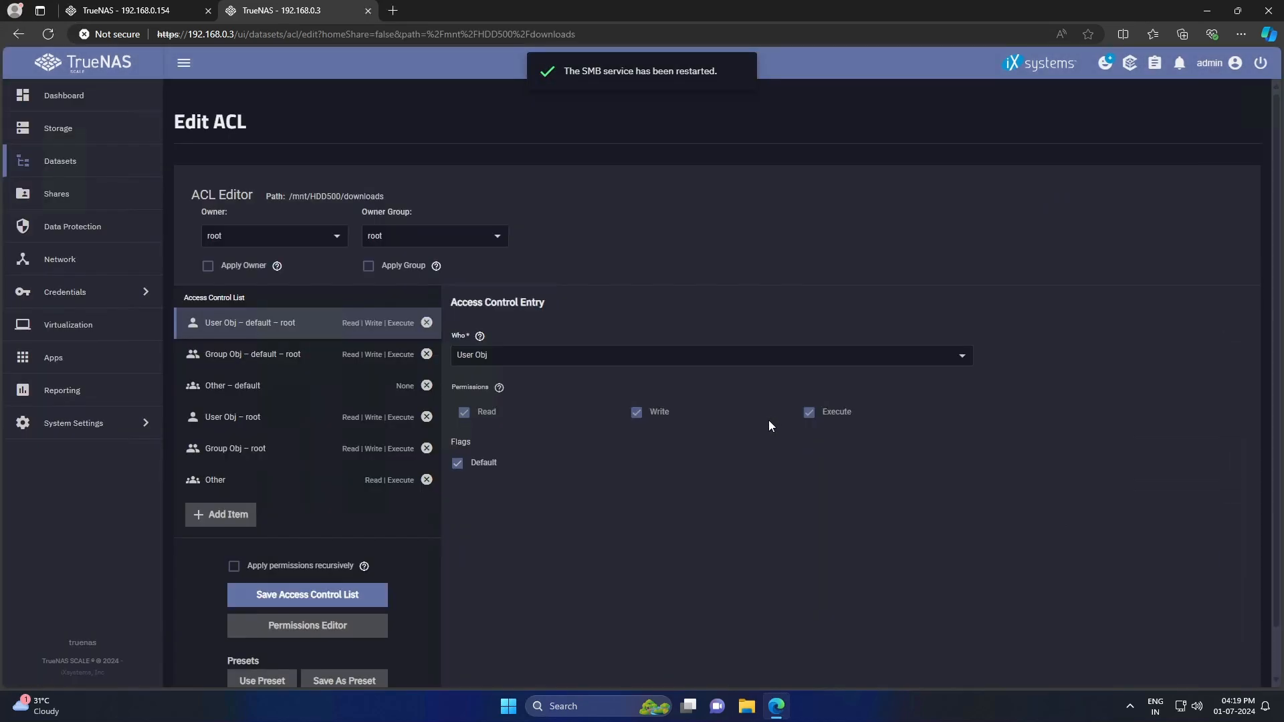
left_click(324, 238)
left_click(237, 302)
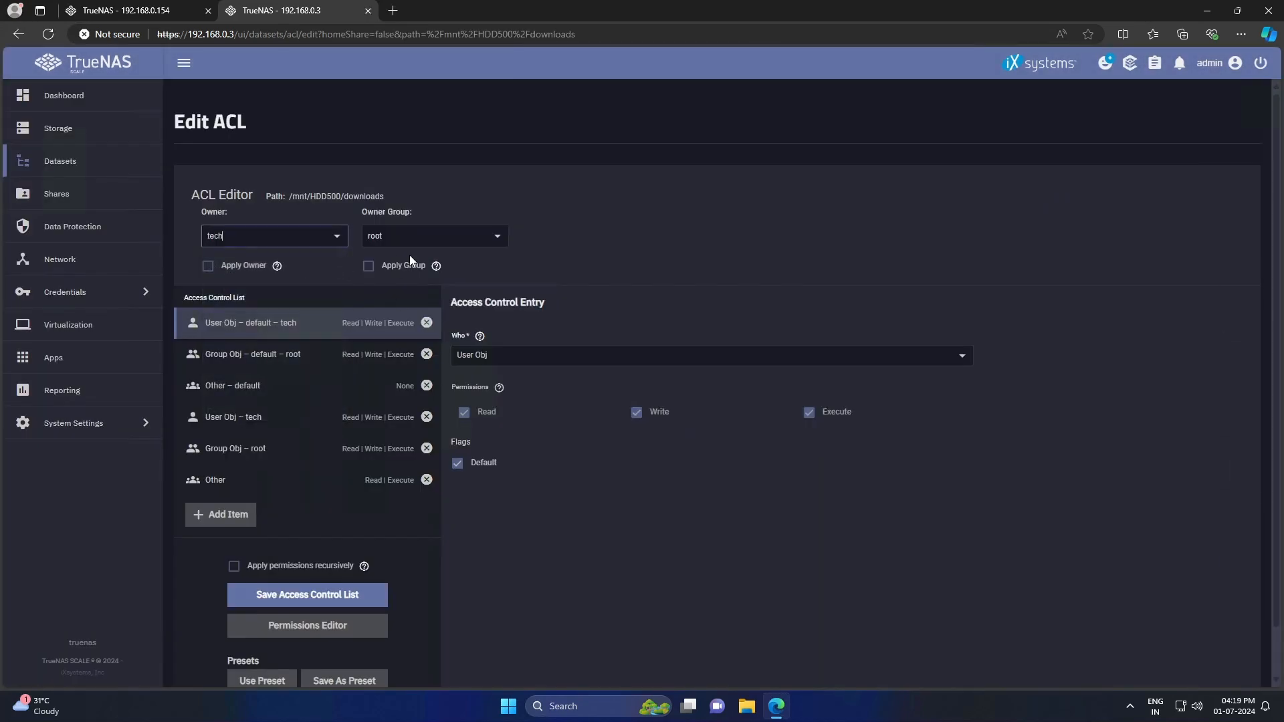
left_click(414, 237)
left_click(396, 296)
left_click(230, 267)
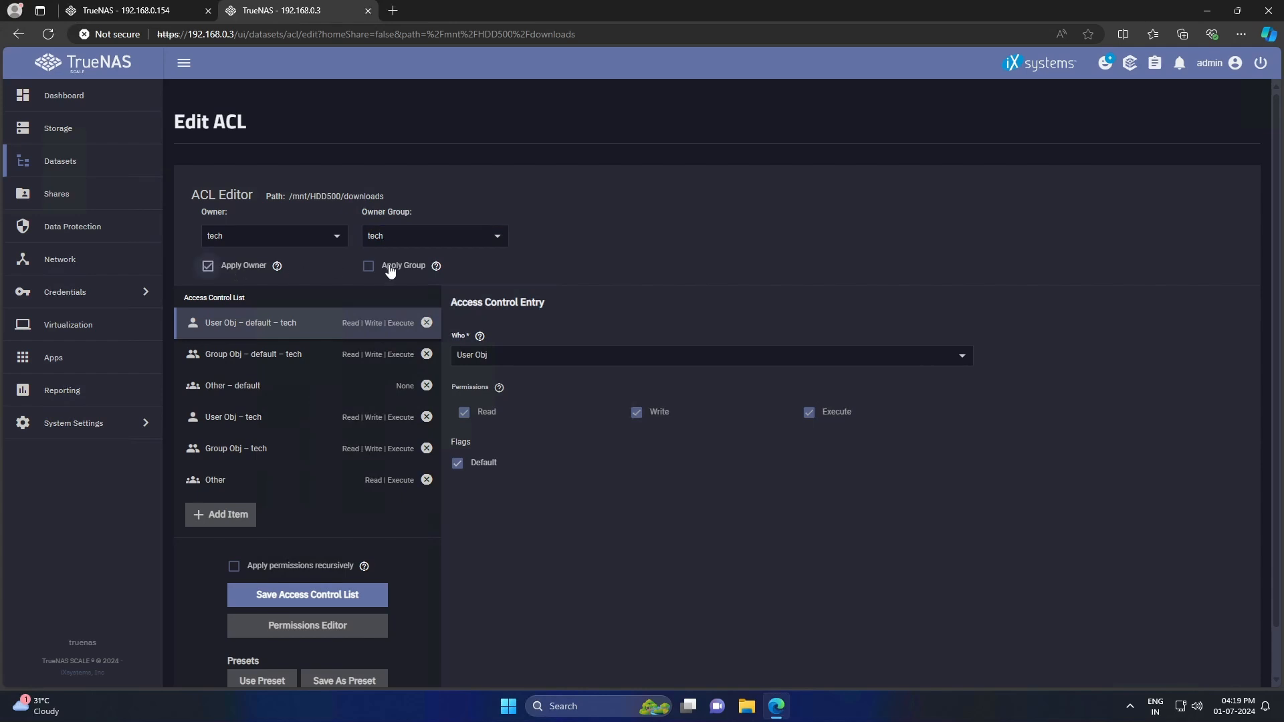
left_click(391, 266)
left_click(307, 598)
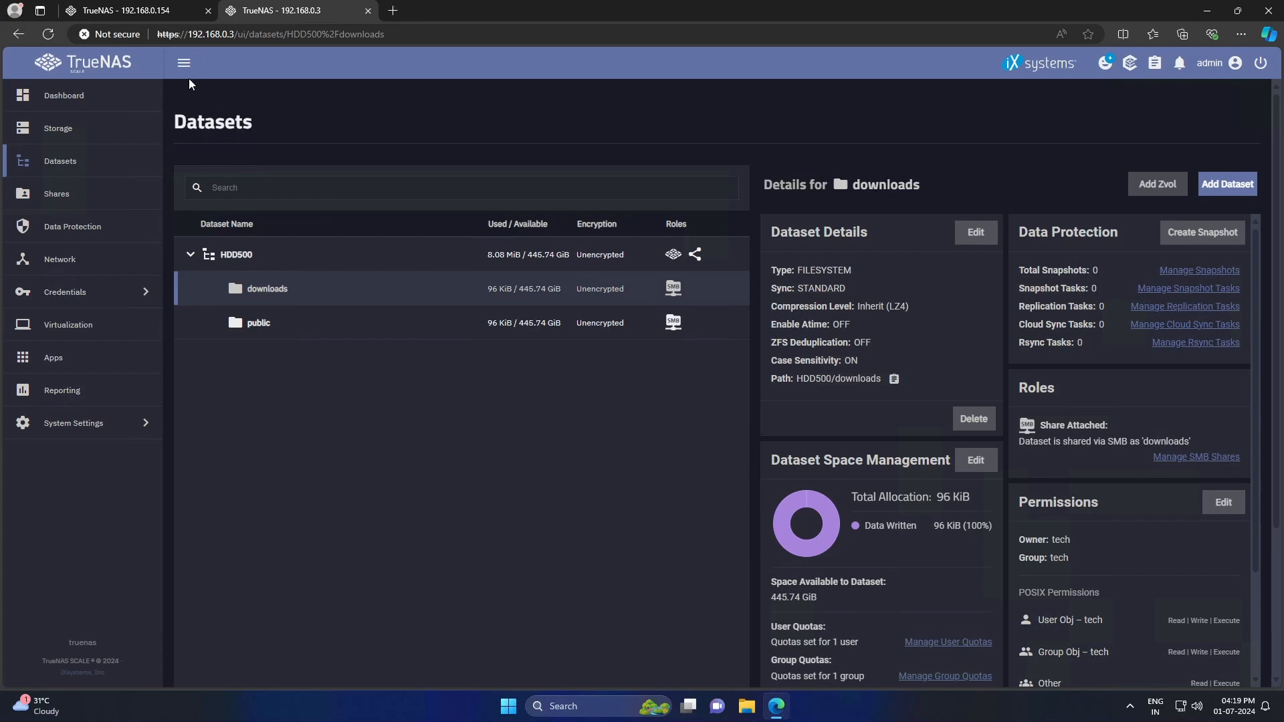
left_click(208, 11)
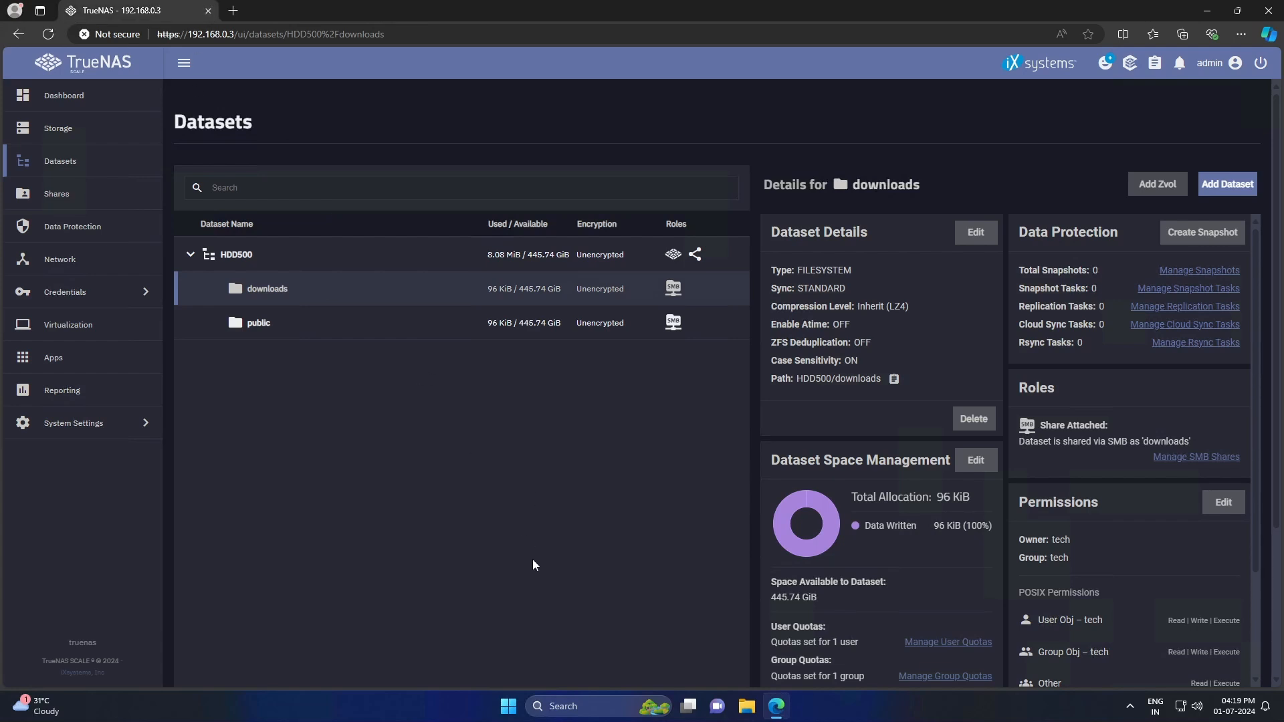
left_click(746, 705)
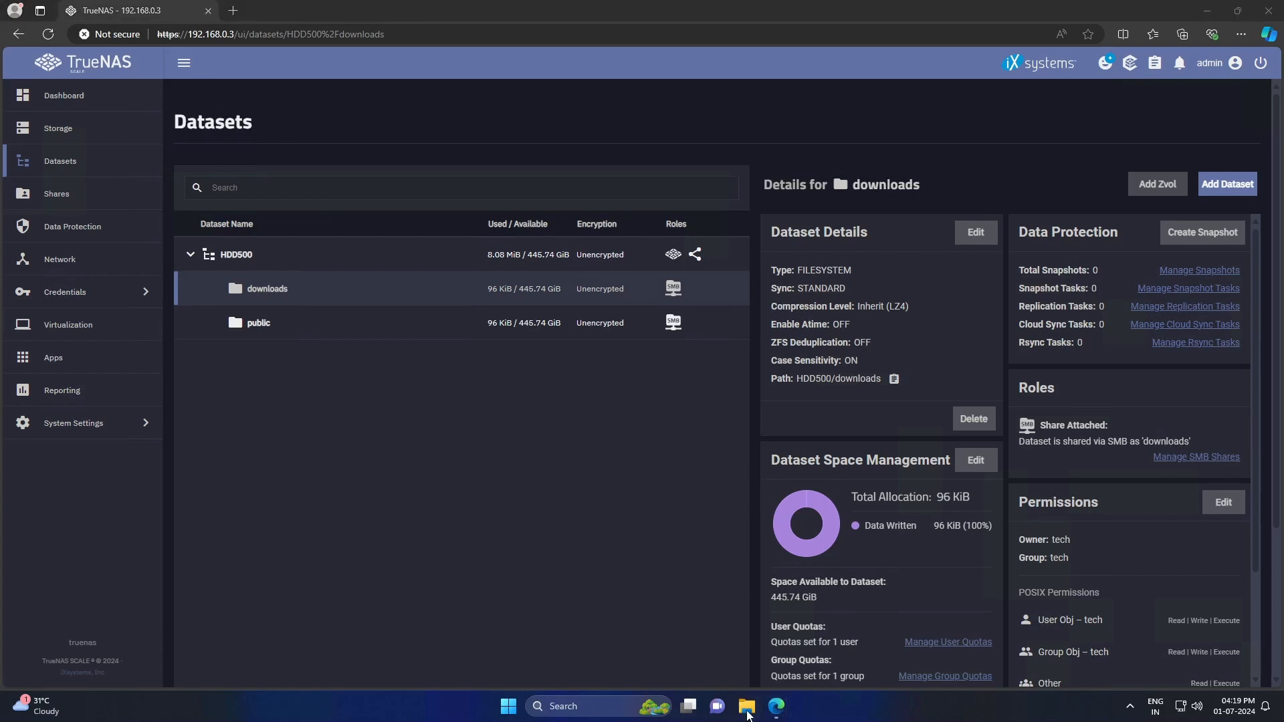
- Map \\192.168.0.3\downloads as network drive Z: from This PC
left_click(74, 347)
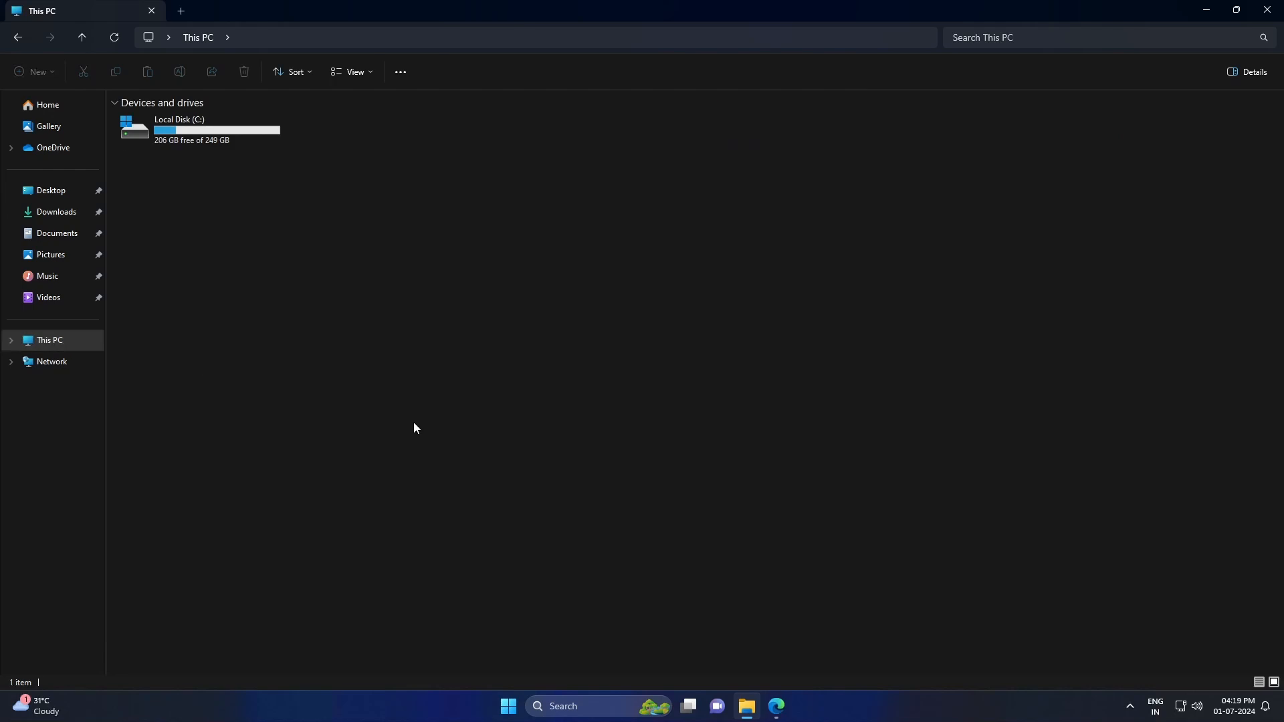
left_click(401, 72)
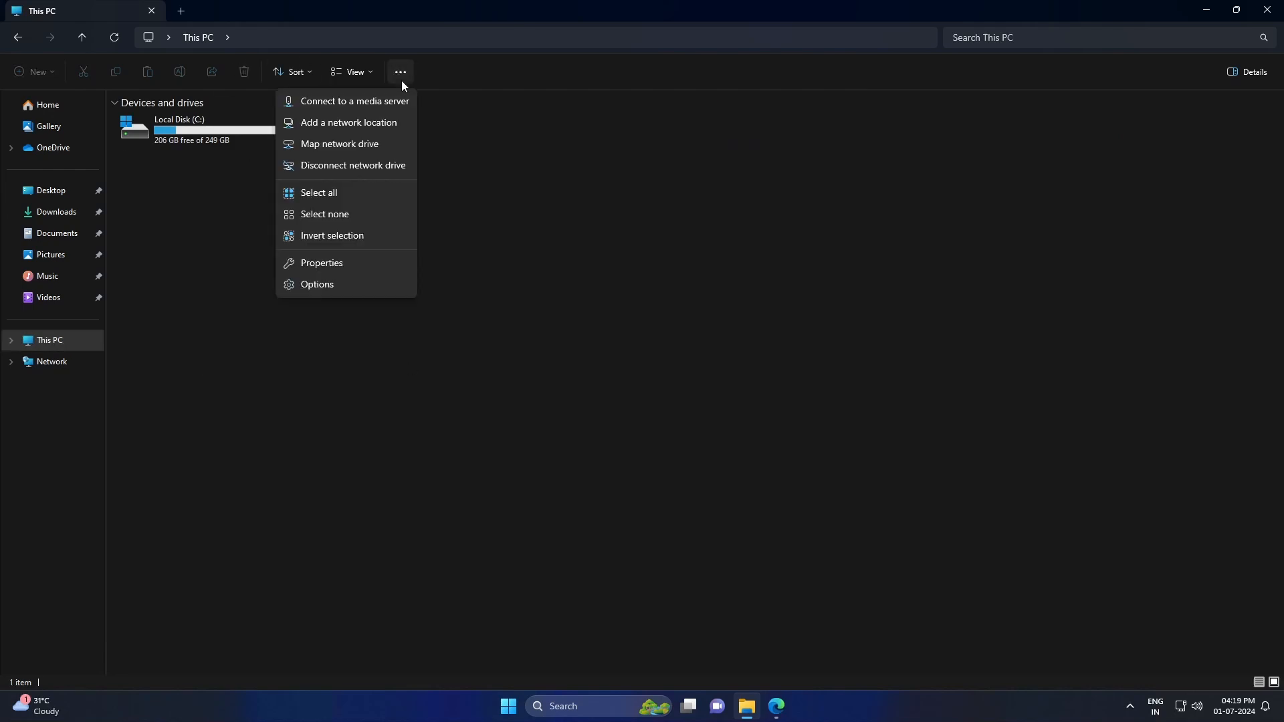
left_click(342, 145)
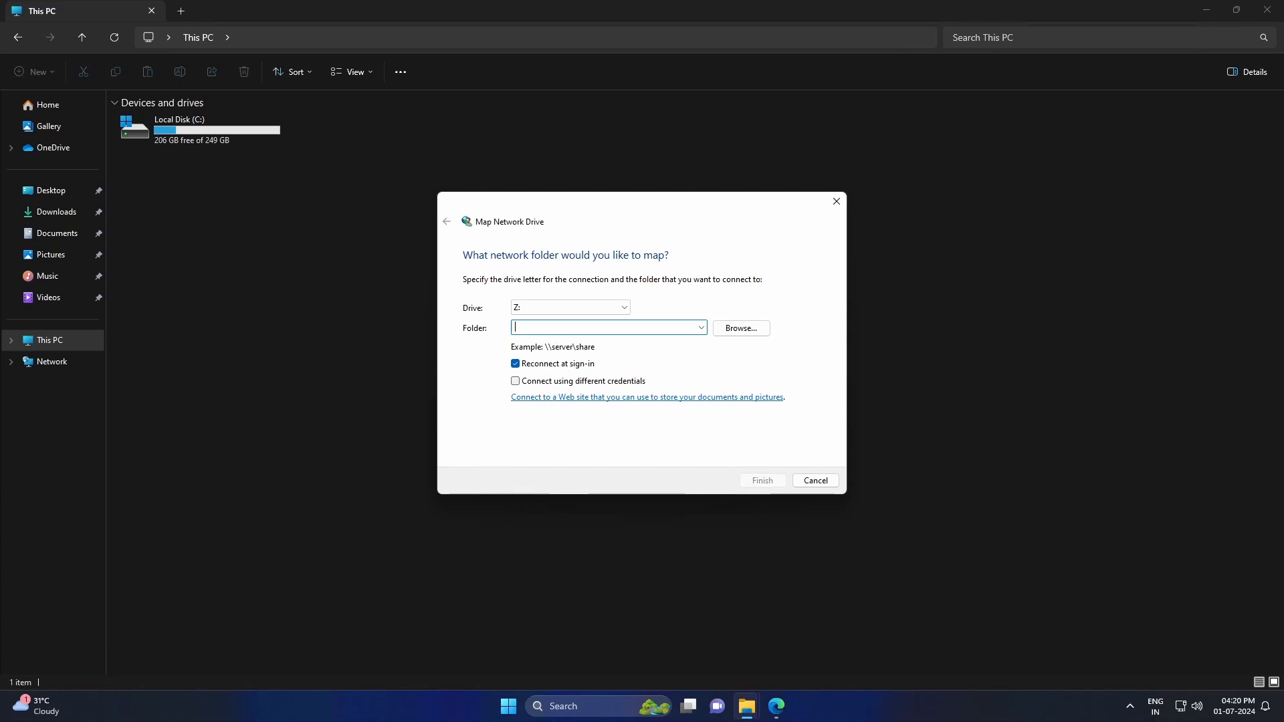
type("\\\\192.168.0.3\\downloads")
left_click(762, 481)
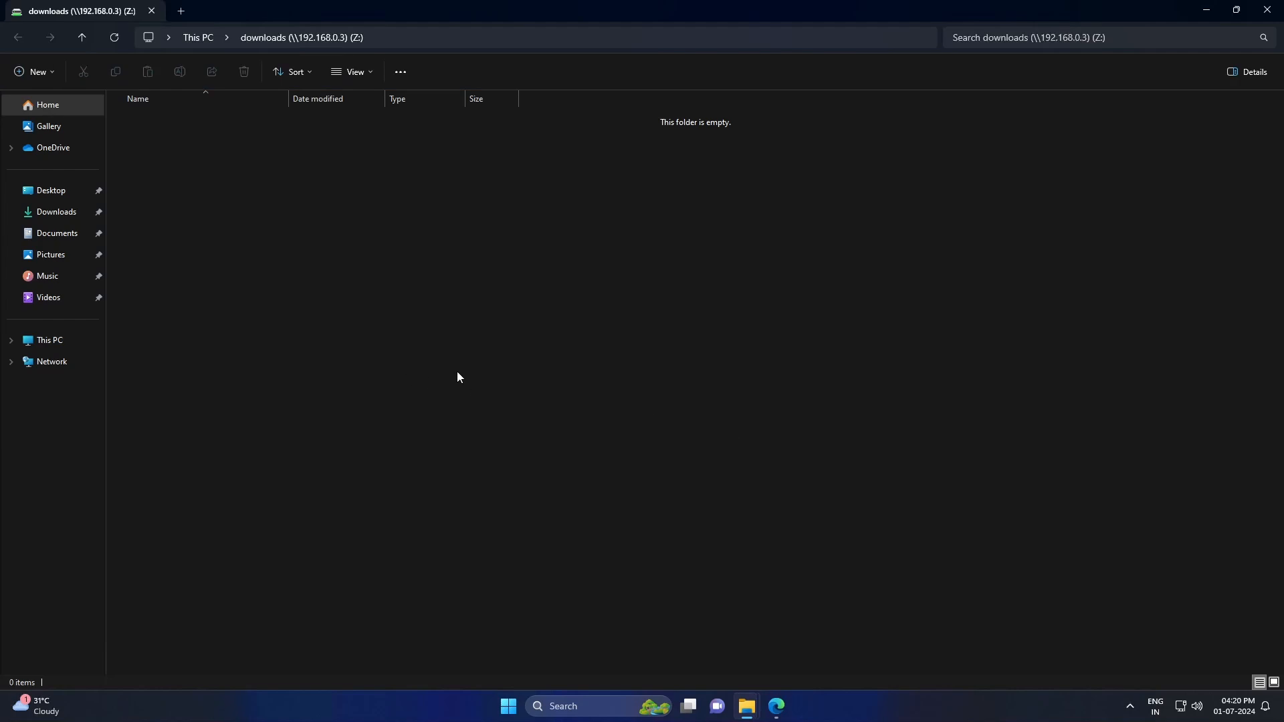
left_click(197, 39)
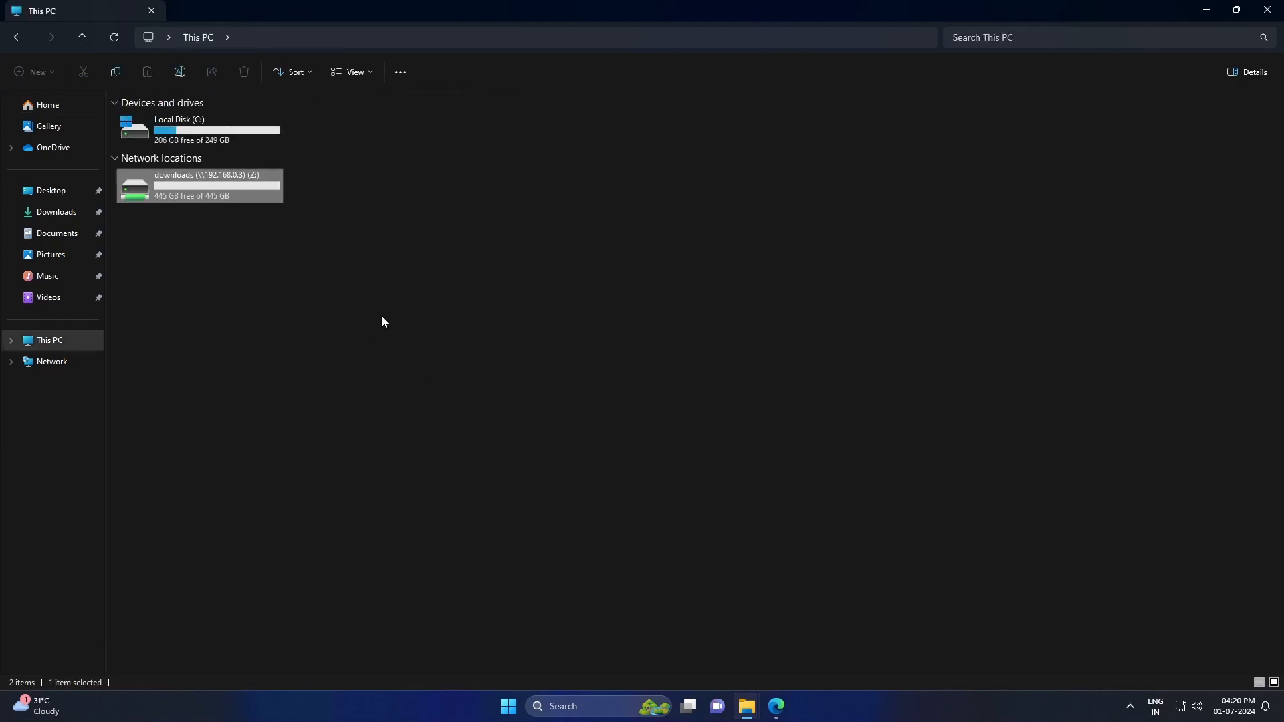
left_click(353, 339)
- Attempt to map the public share at 192.168.0.3 using different credentials and the account password
left_click(401, 72)
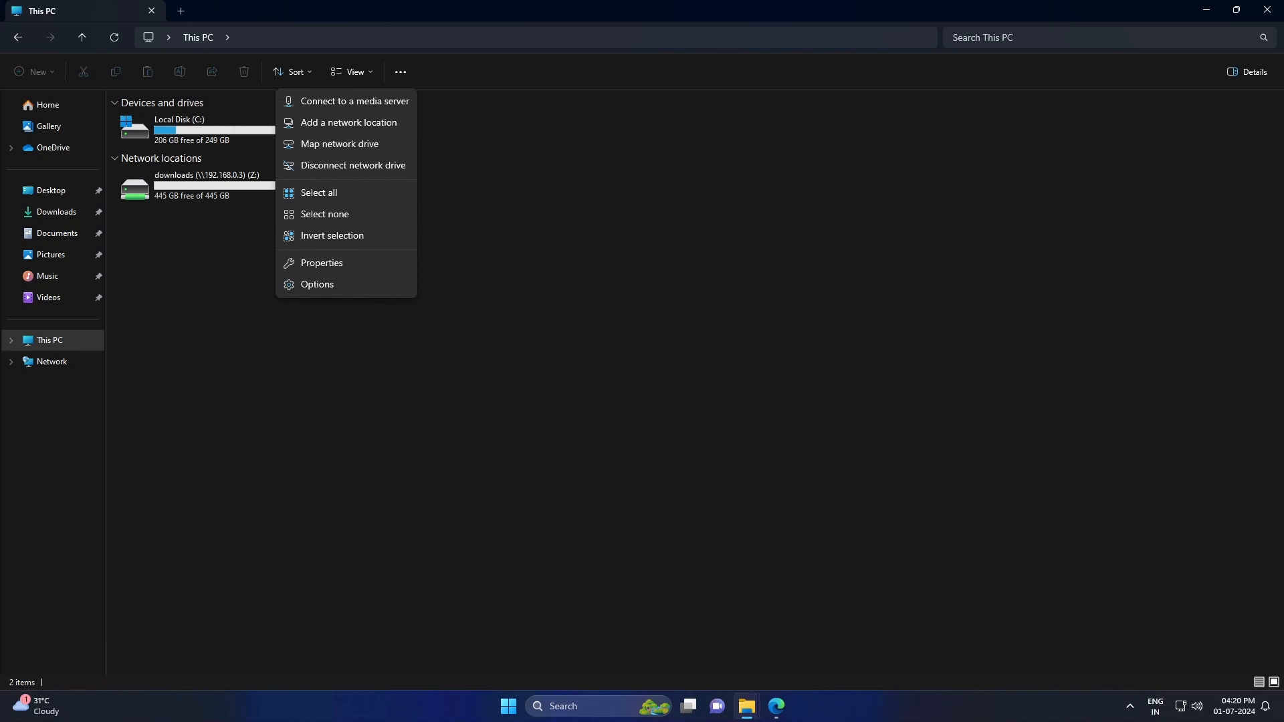
left_click(328, 144)
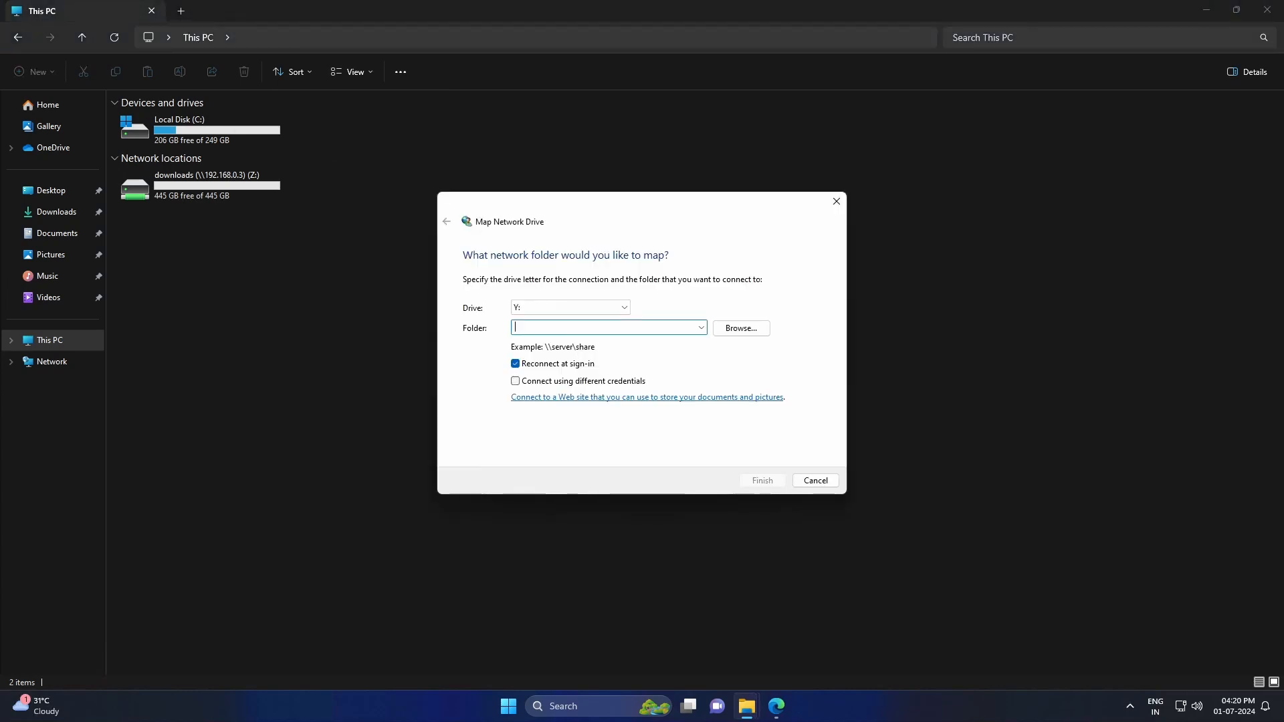
type("\\192.168.0.3\\public")
left_click(593, 382)
left_click(755, 483)
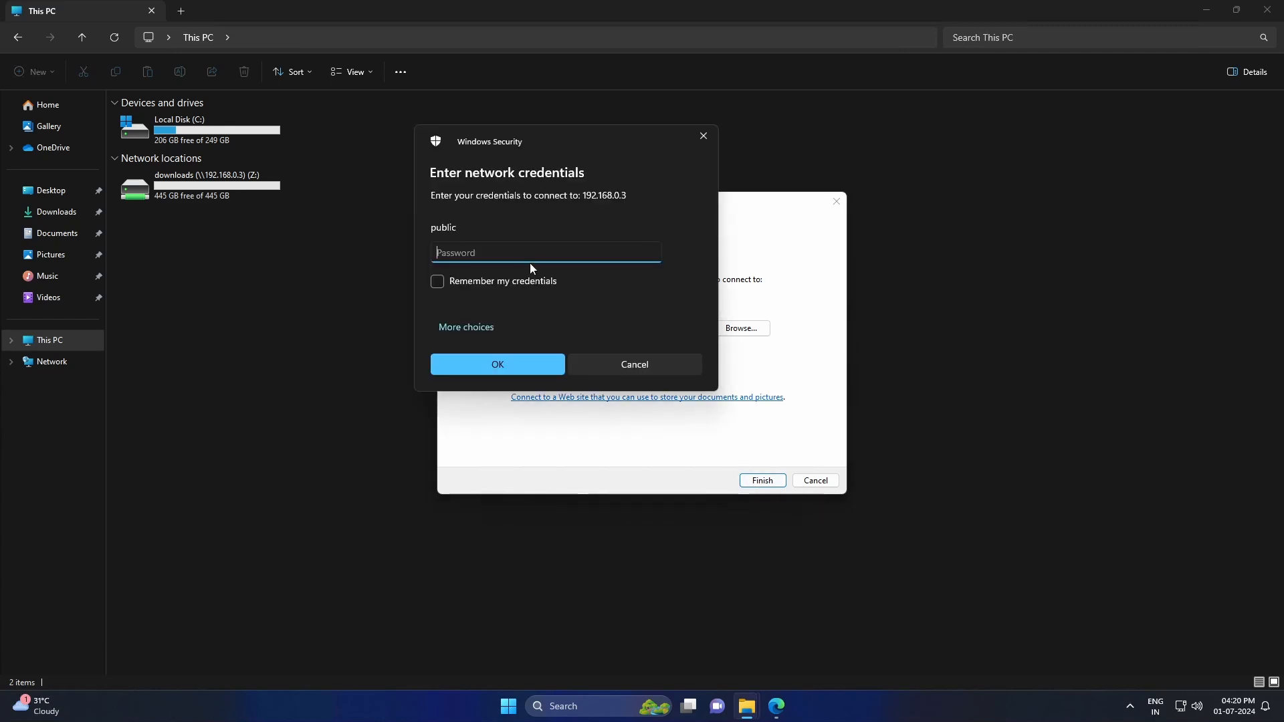
type("************")
key("Return")
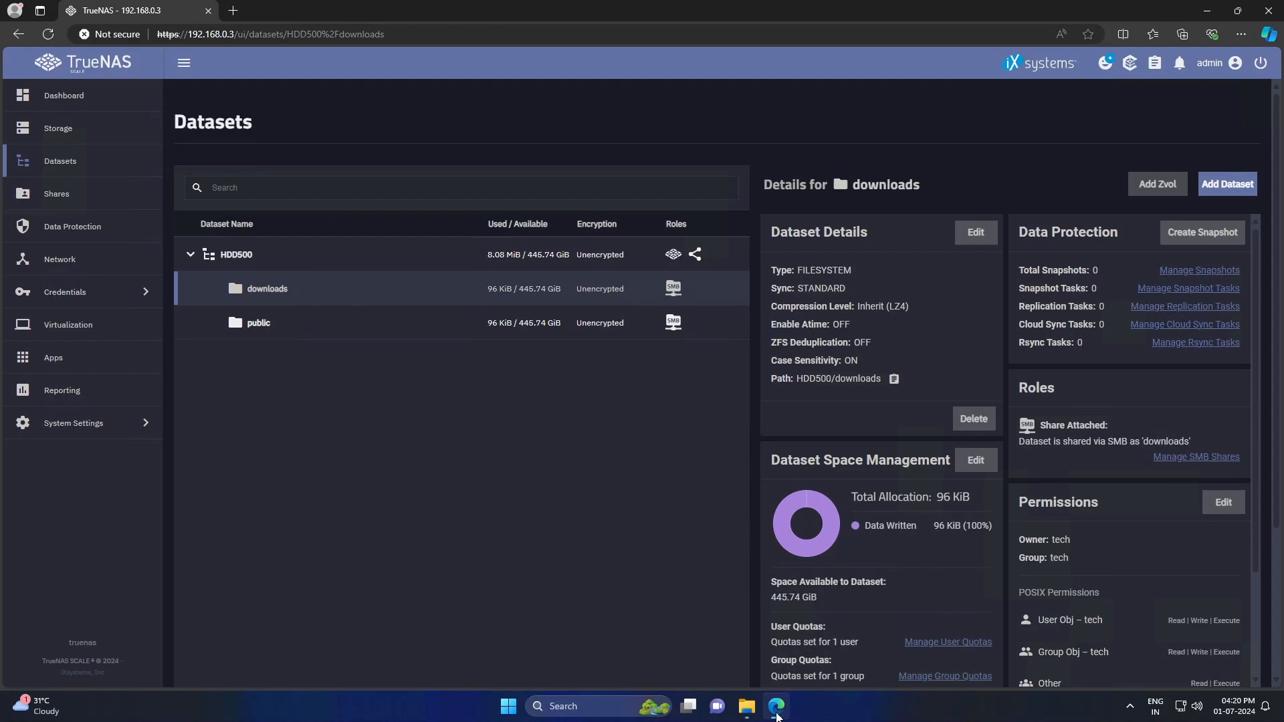
- Add the alias 192.168.0.4 with netmask /24 to the eth0 interface
left_click(71, 264)
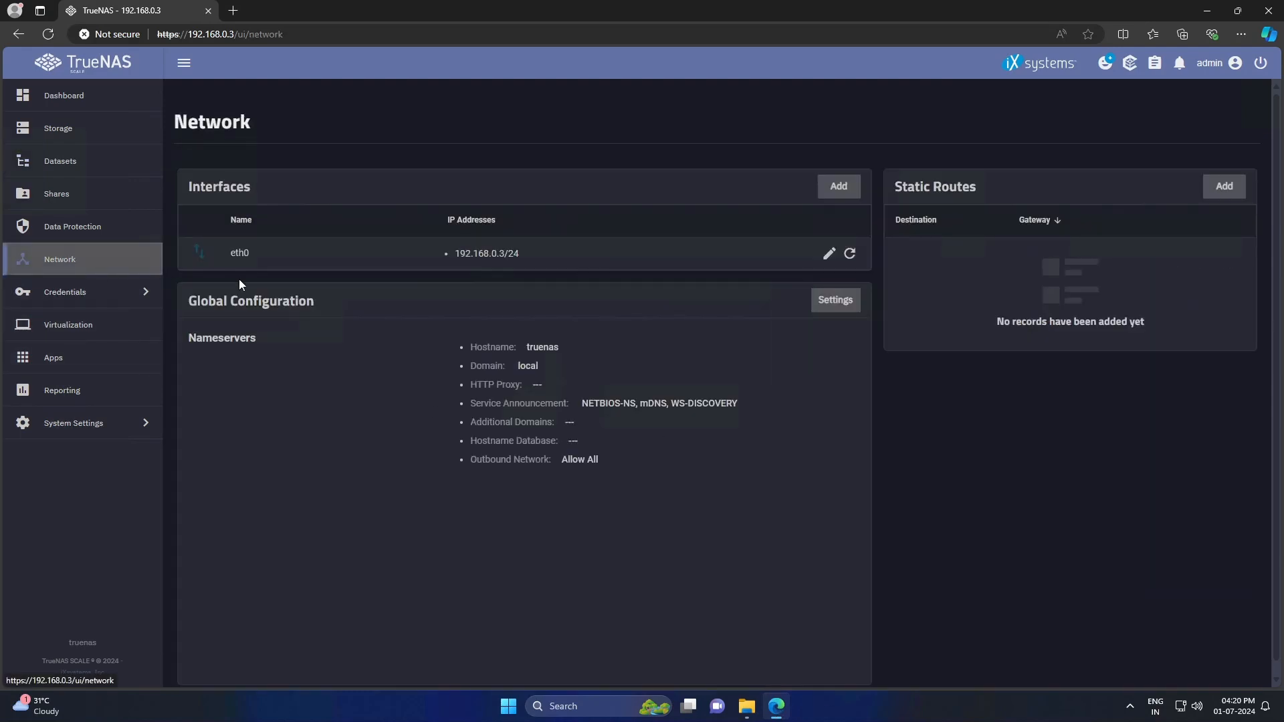
left_click(829, 253)
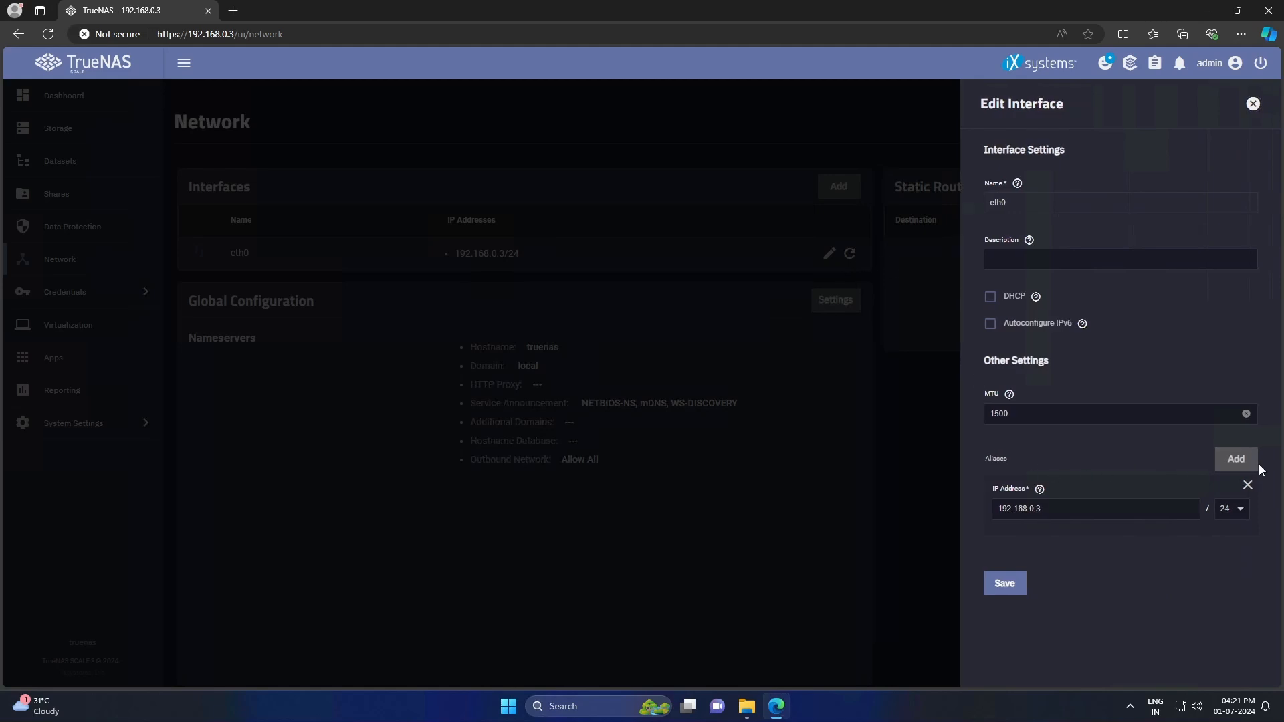
left_click(1237, 461)
left_click(1030, 573)
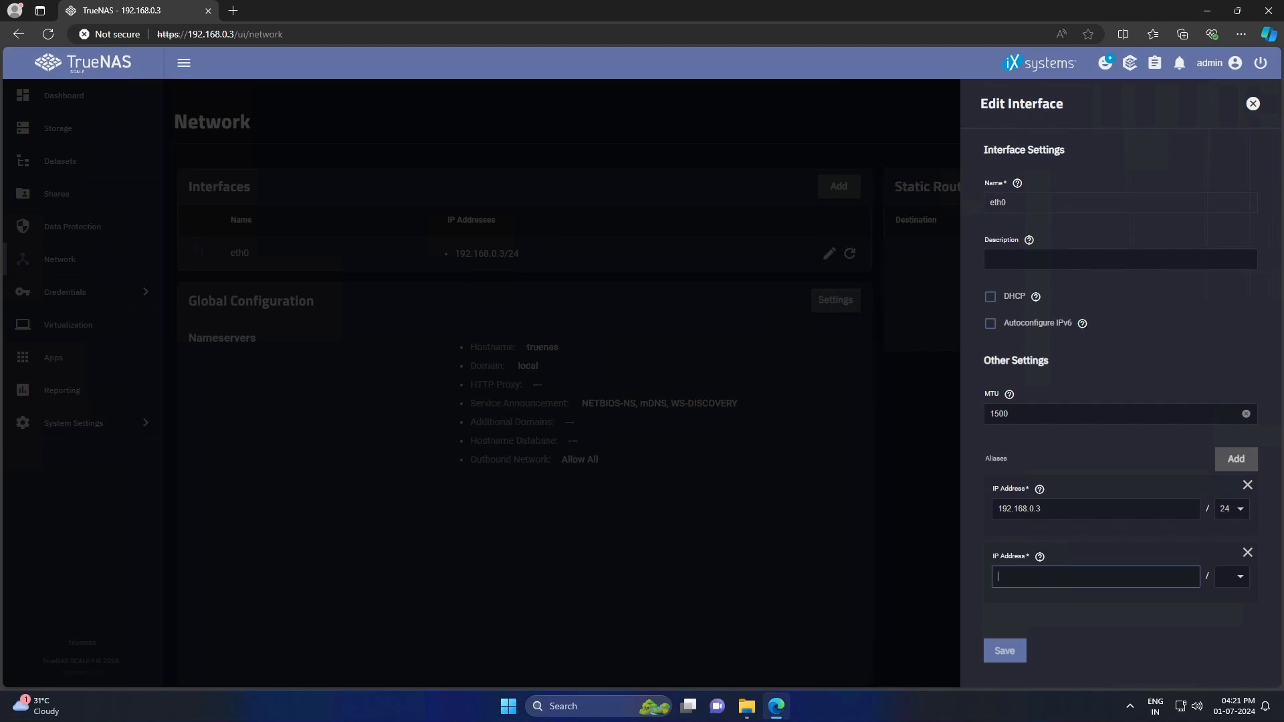
type("192.168.0.4")
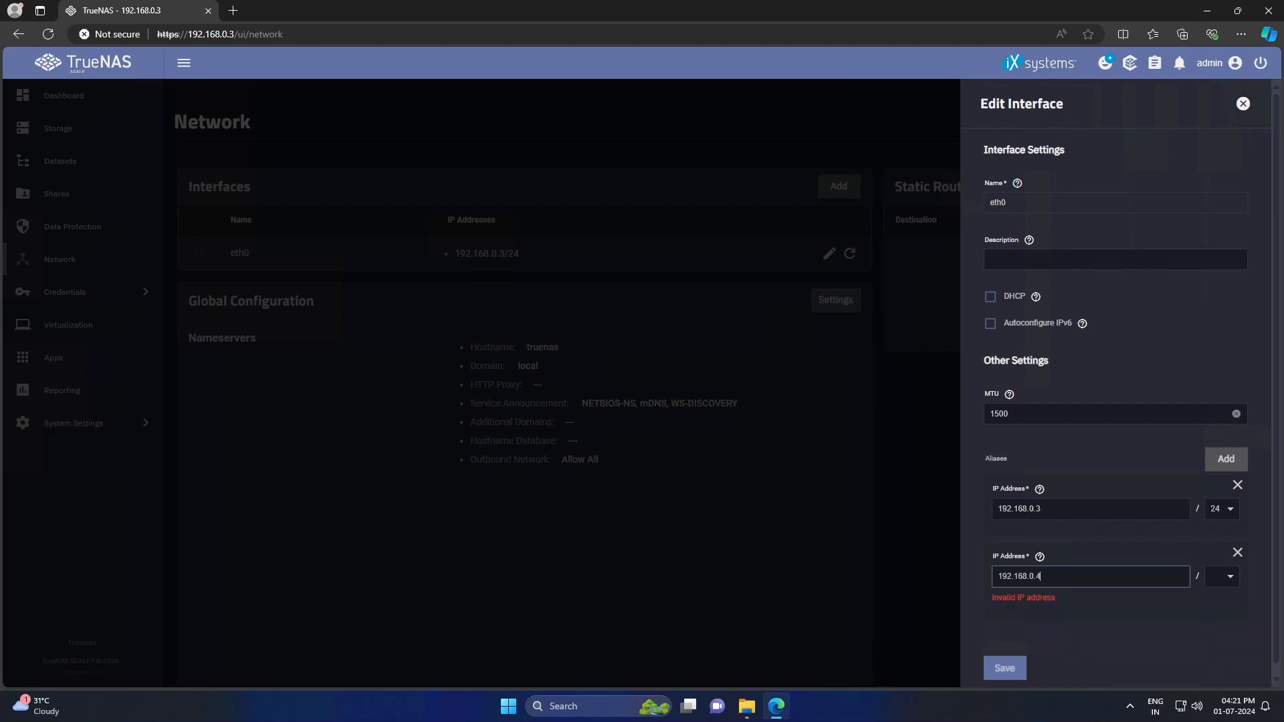
left_click(1232, 583)
left_click(1218, 501)
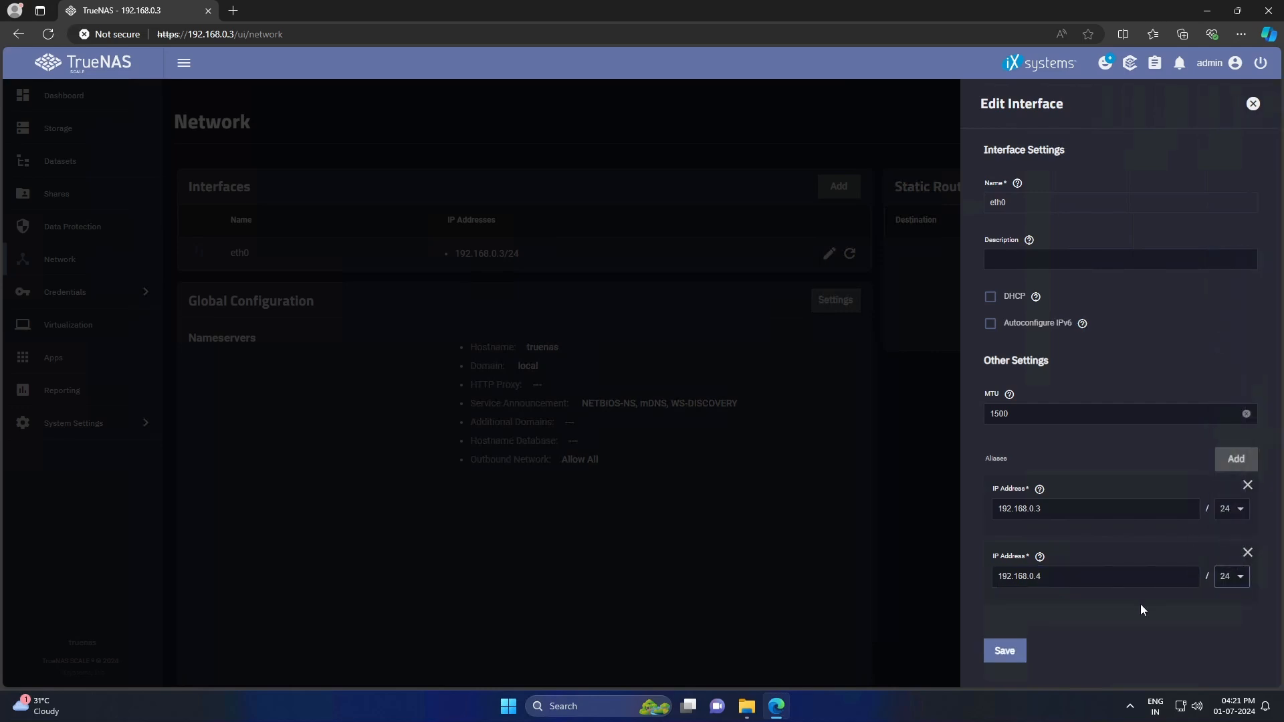
left_click(1005, 650)
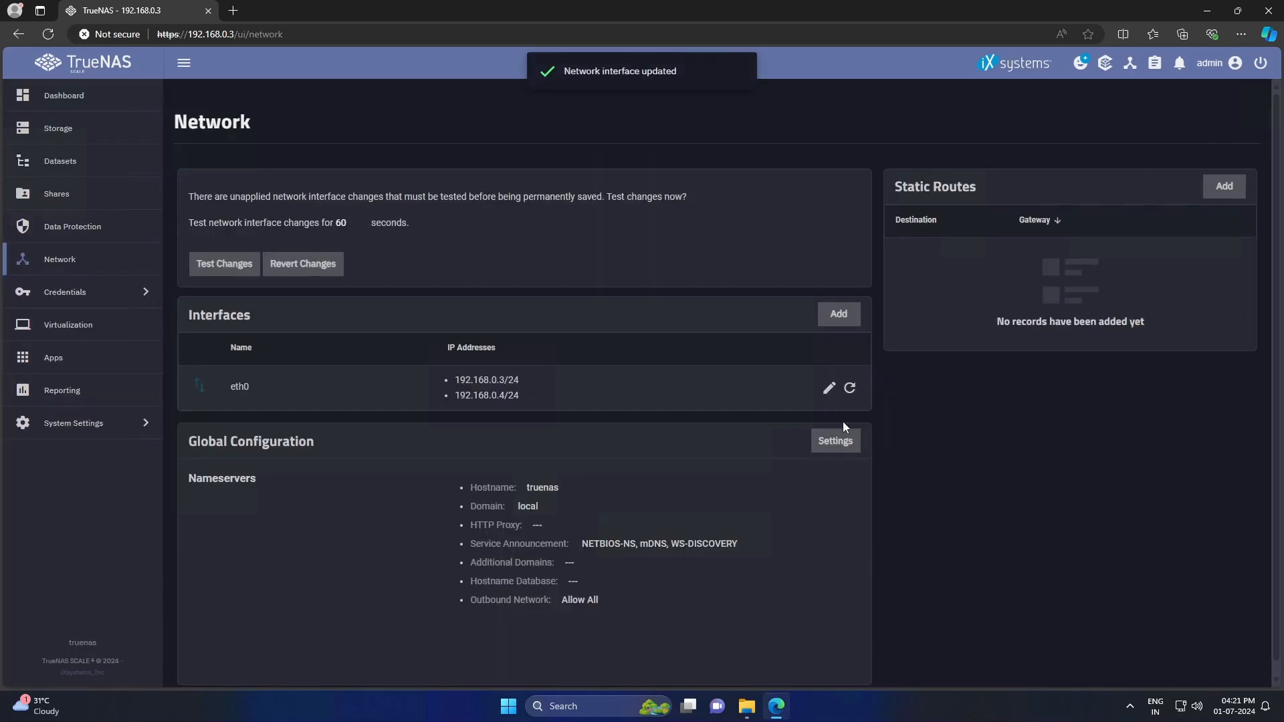
- Test the network changes, accepting the temporary apply
left_click(232, 263)
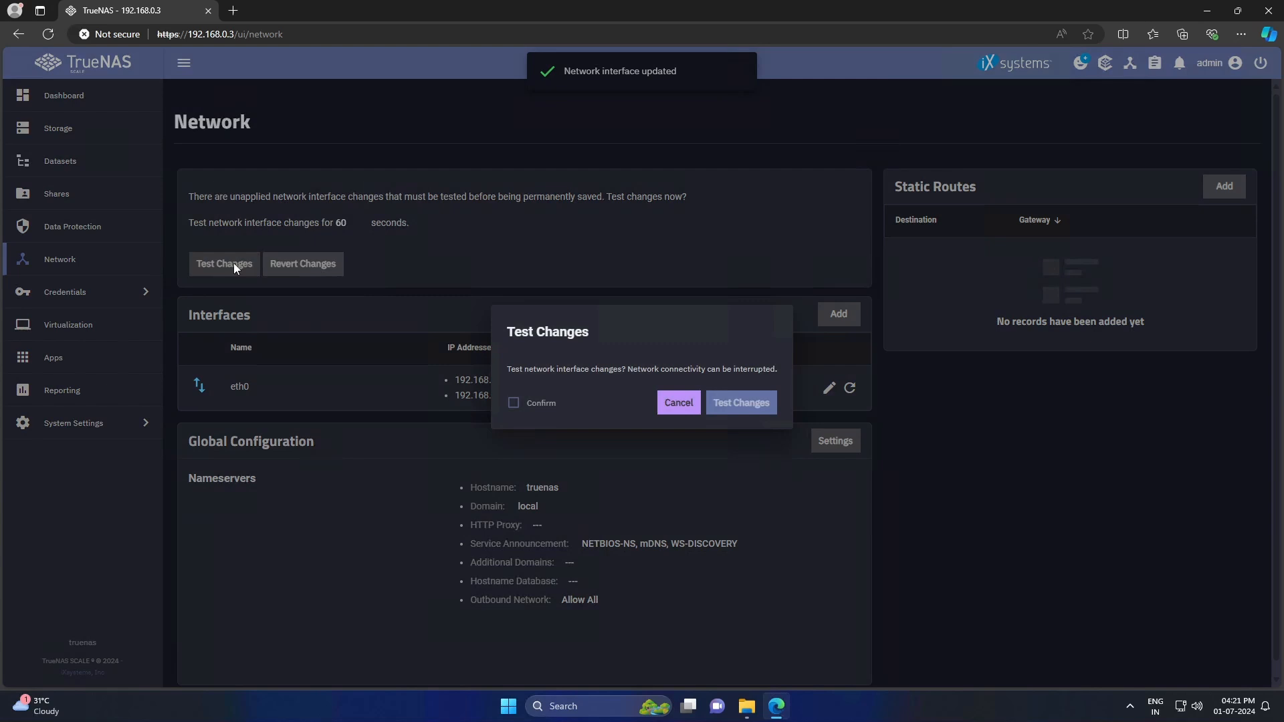
left_click(528, 404)
left_click(738, 402)
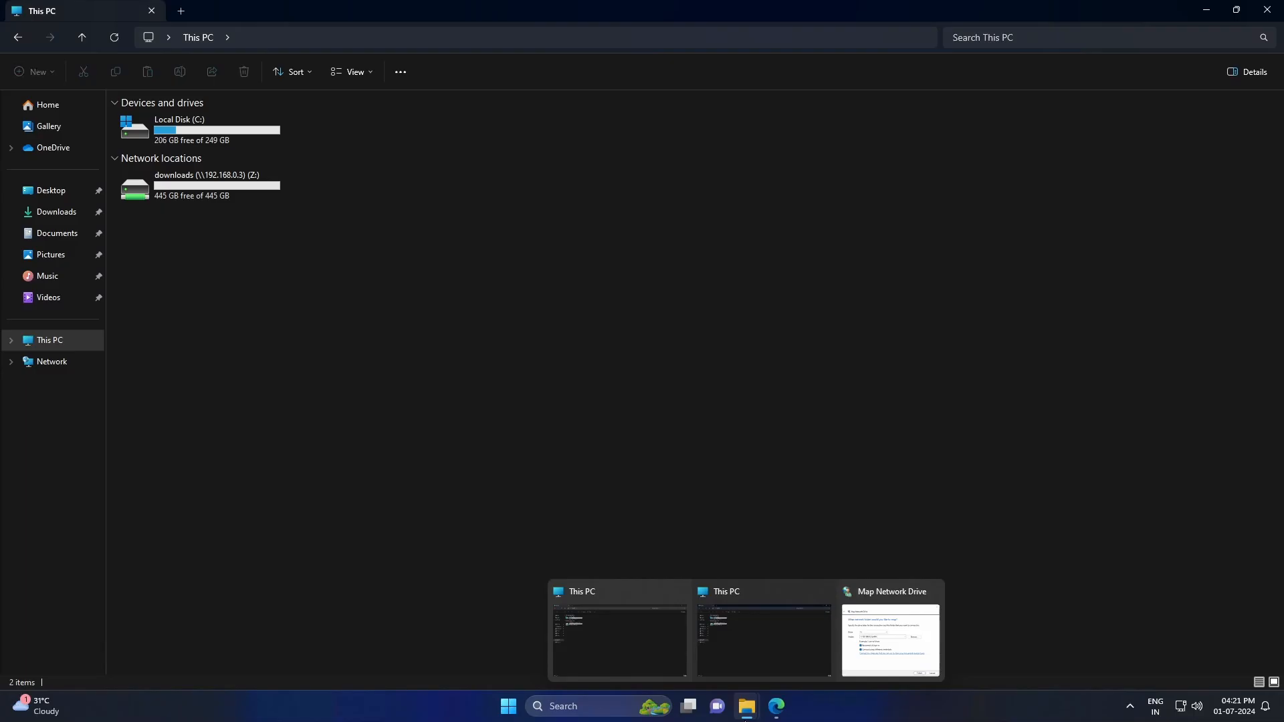
- Map \\192.168.0.4\public as drive Y: with the public account's credentials
left_click(891, 635)
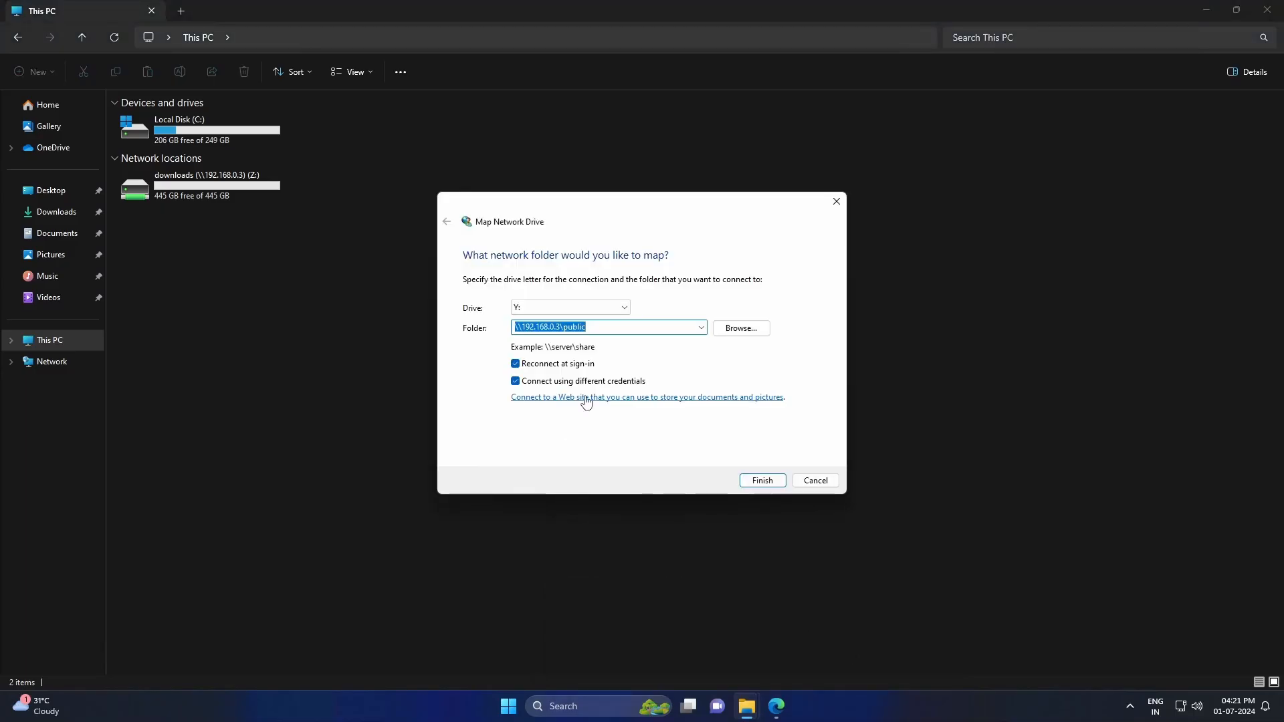
left_click(561, 327)
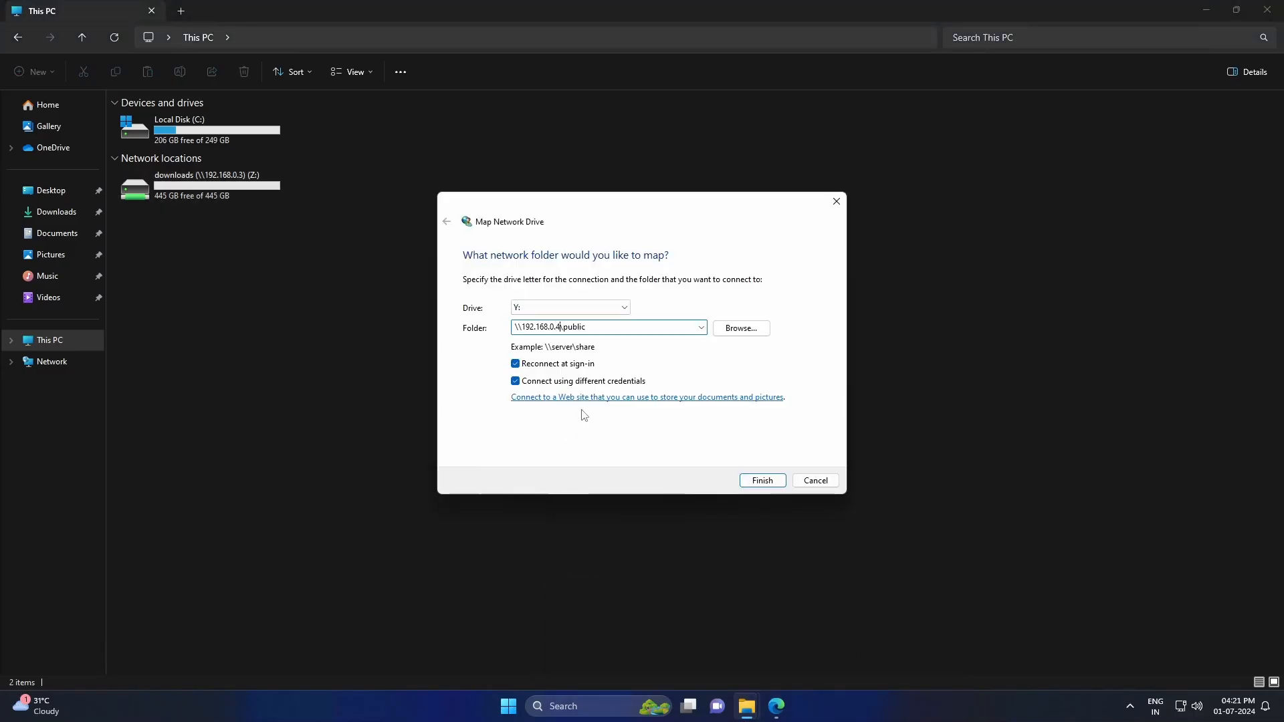
left_click(762, 480)
type("public")
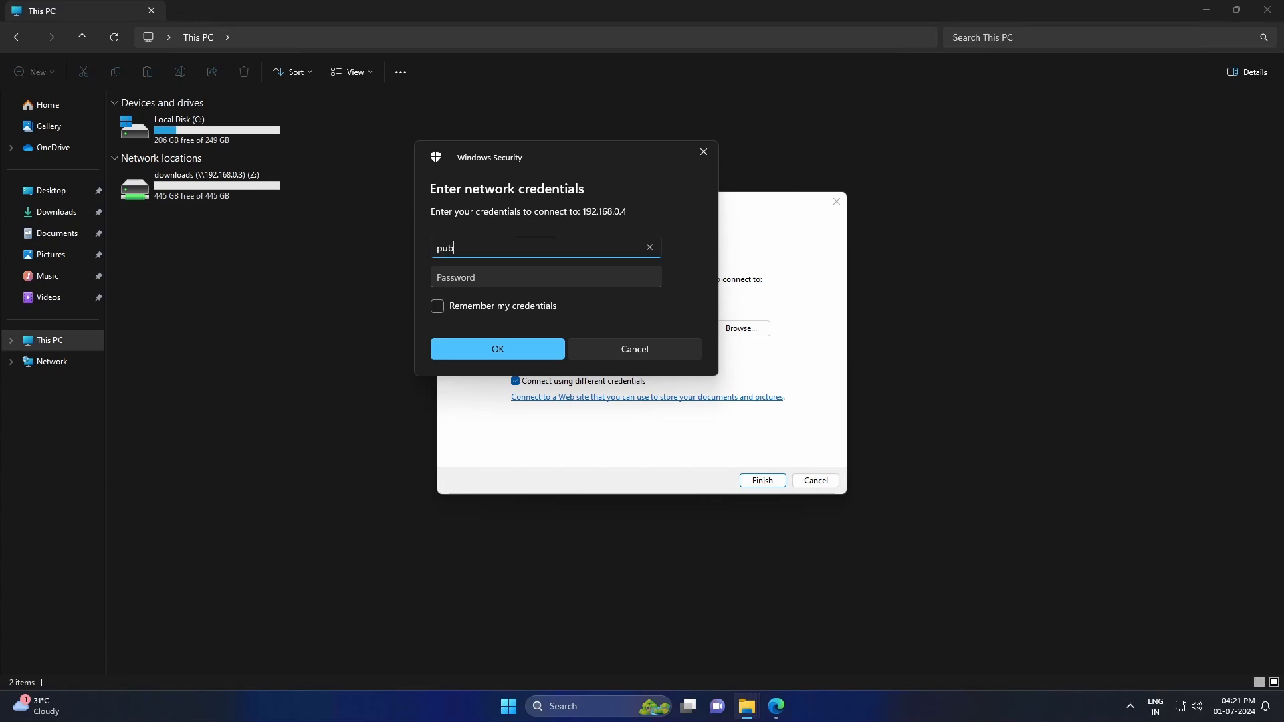
key("Tab")
type("*************")
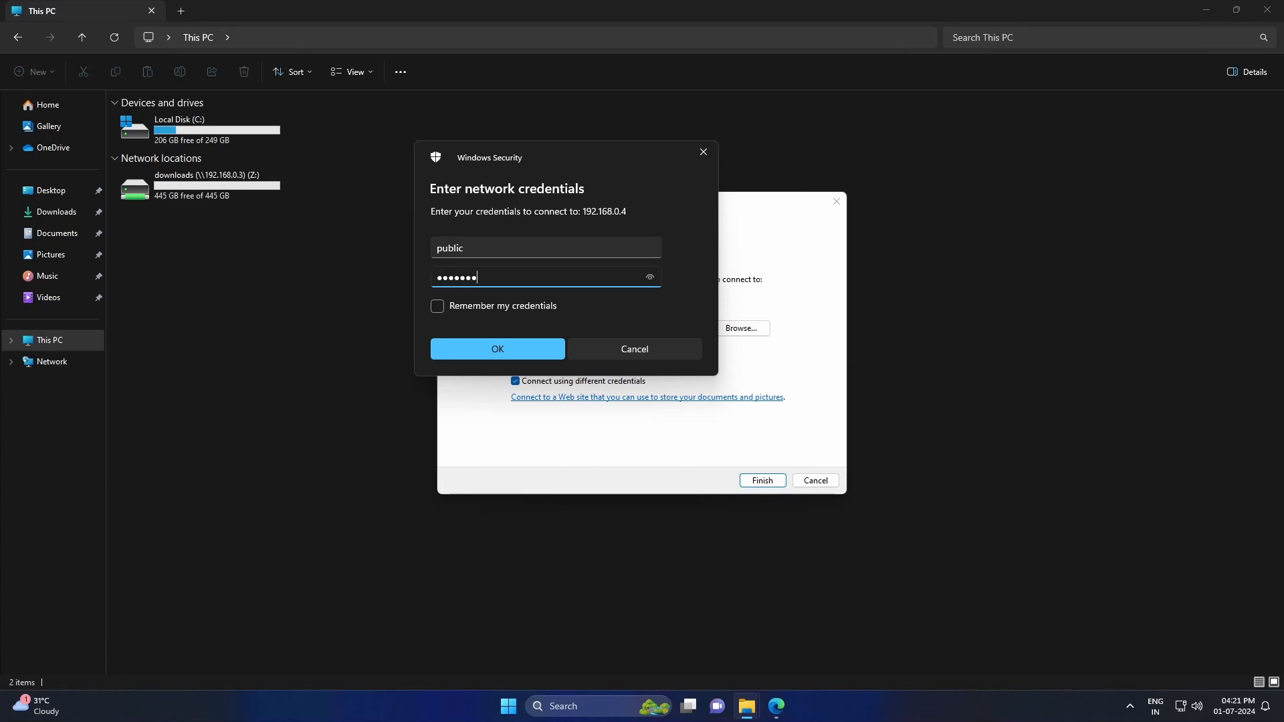
left_click(493, 350)
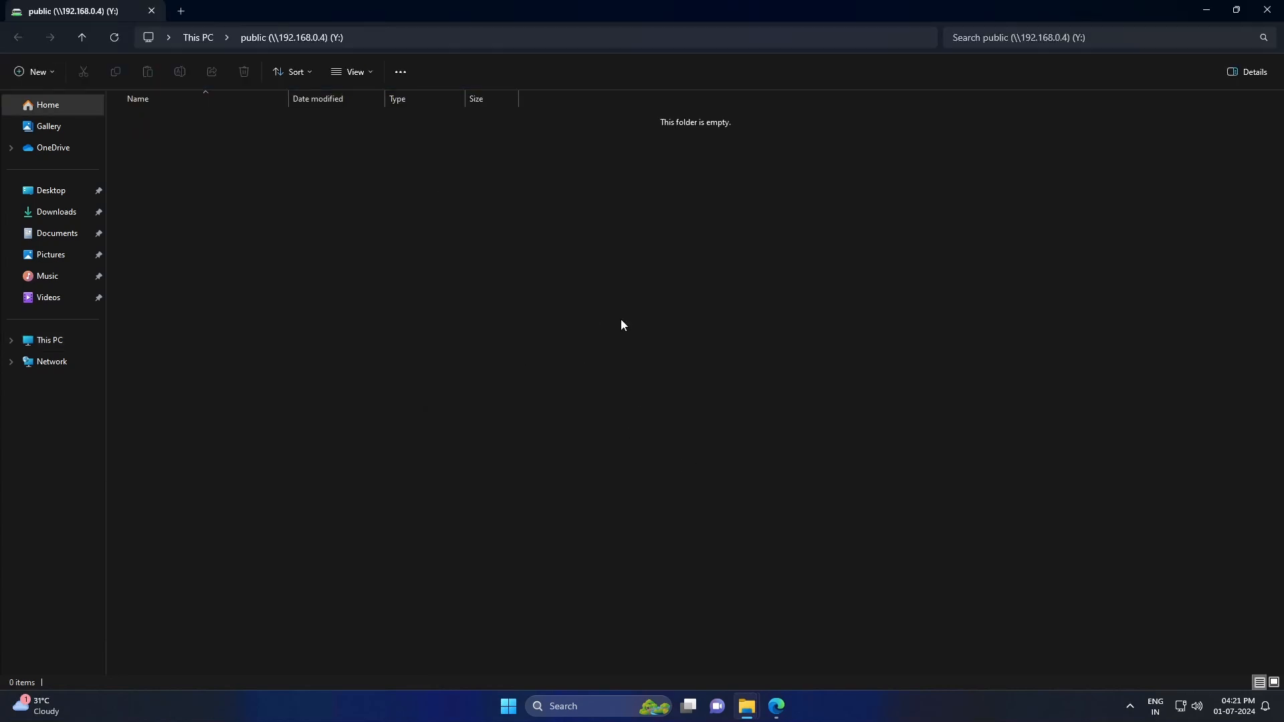
- Return to This PC and open the downloads (Z:) drive
left_click(195, 38)
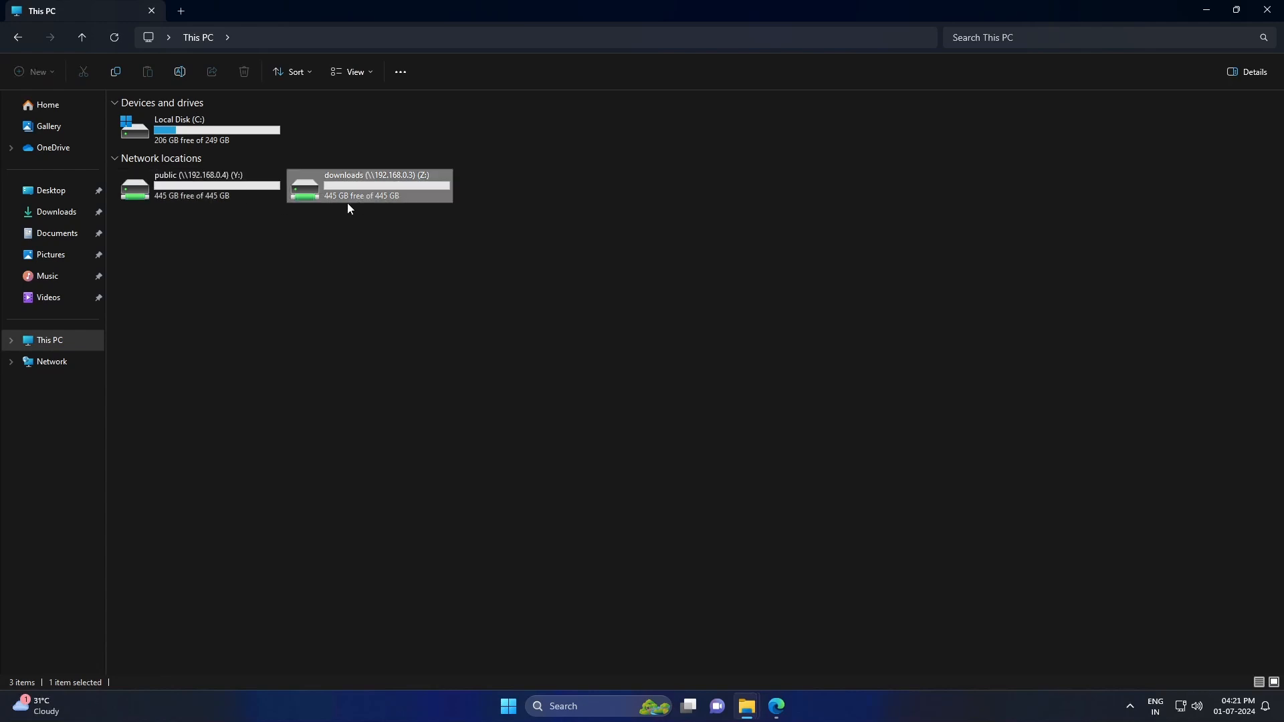
left_click(347, 192)
left_click(231, 188)
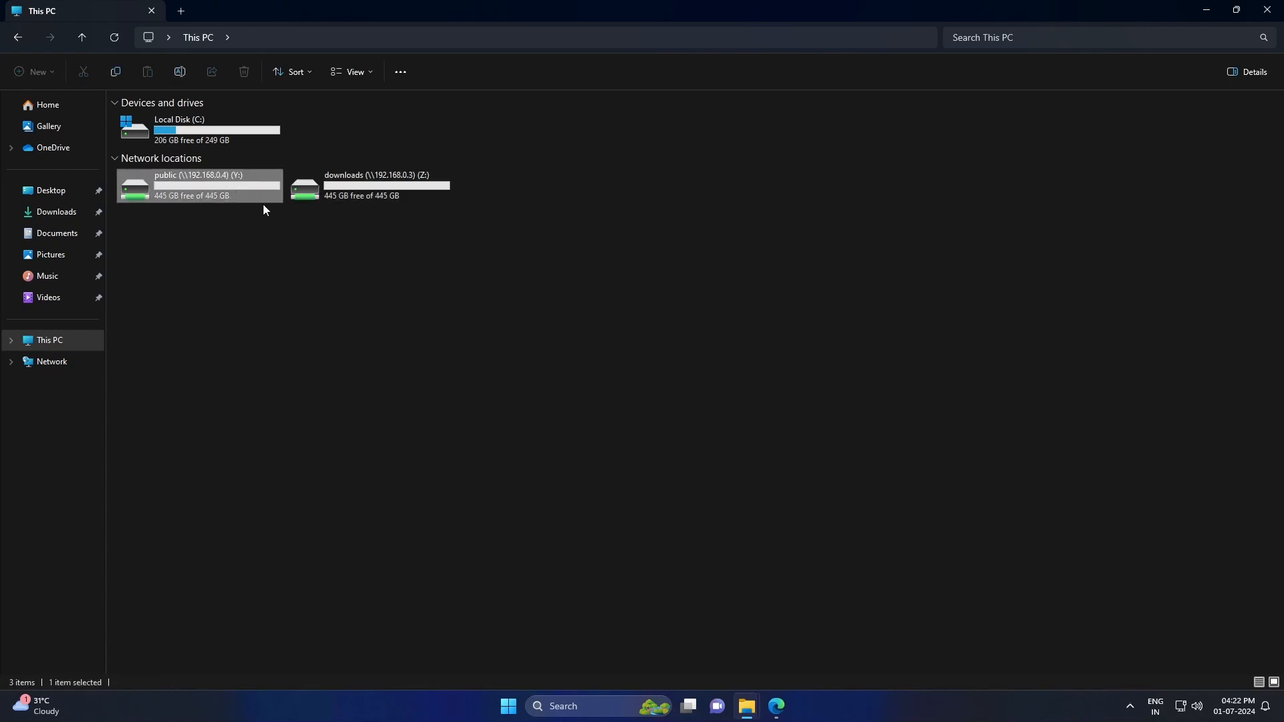
left_click(355, 195)
double_click(355, 195)
- In TrueNAS-Scale VM settings, add a SCSI hard drive using physical Disk 0
left_click(199, 37)
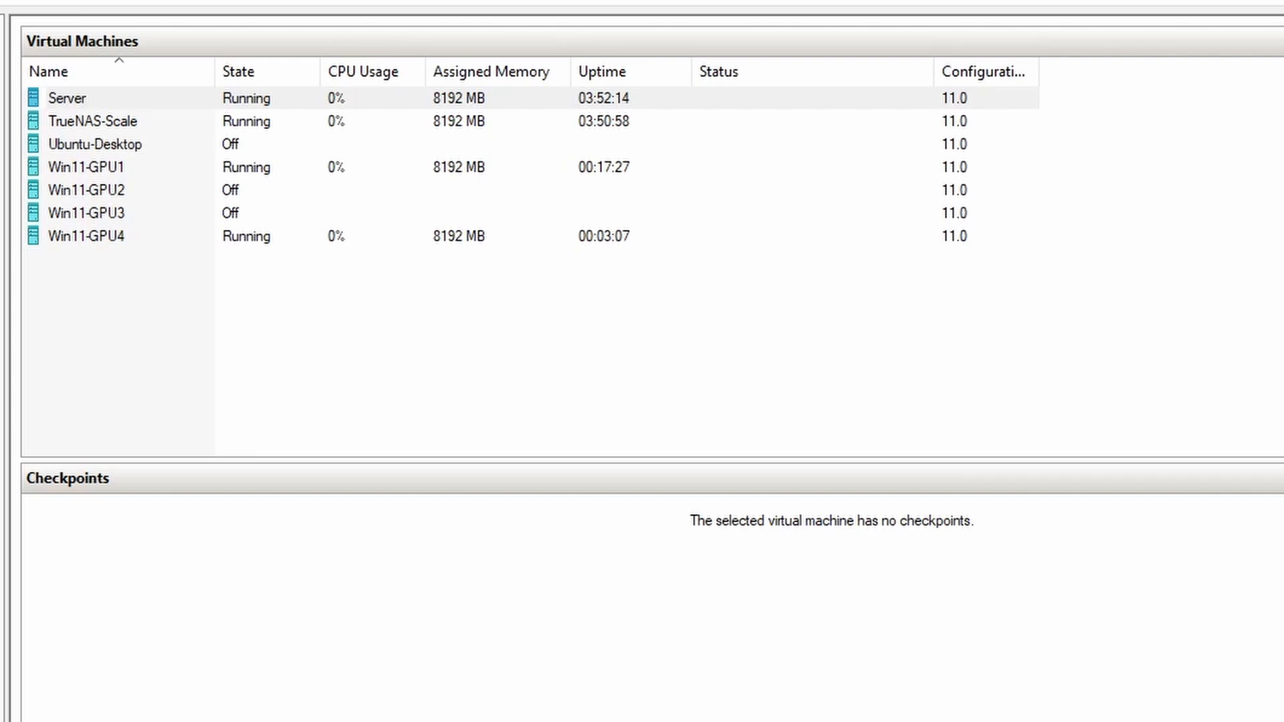
left_click(328, 353)
left_click(257, 125)
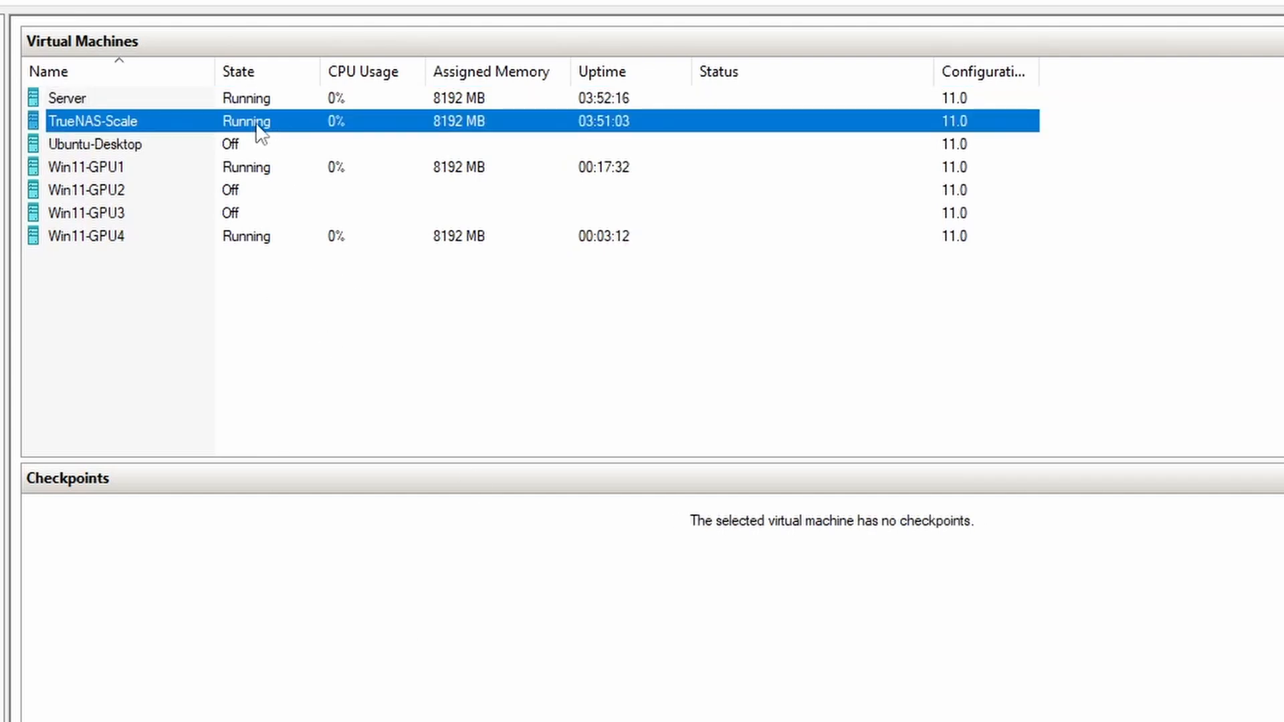
right_click(249, 121)
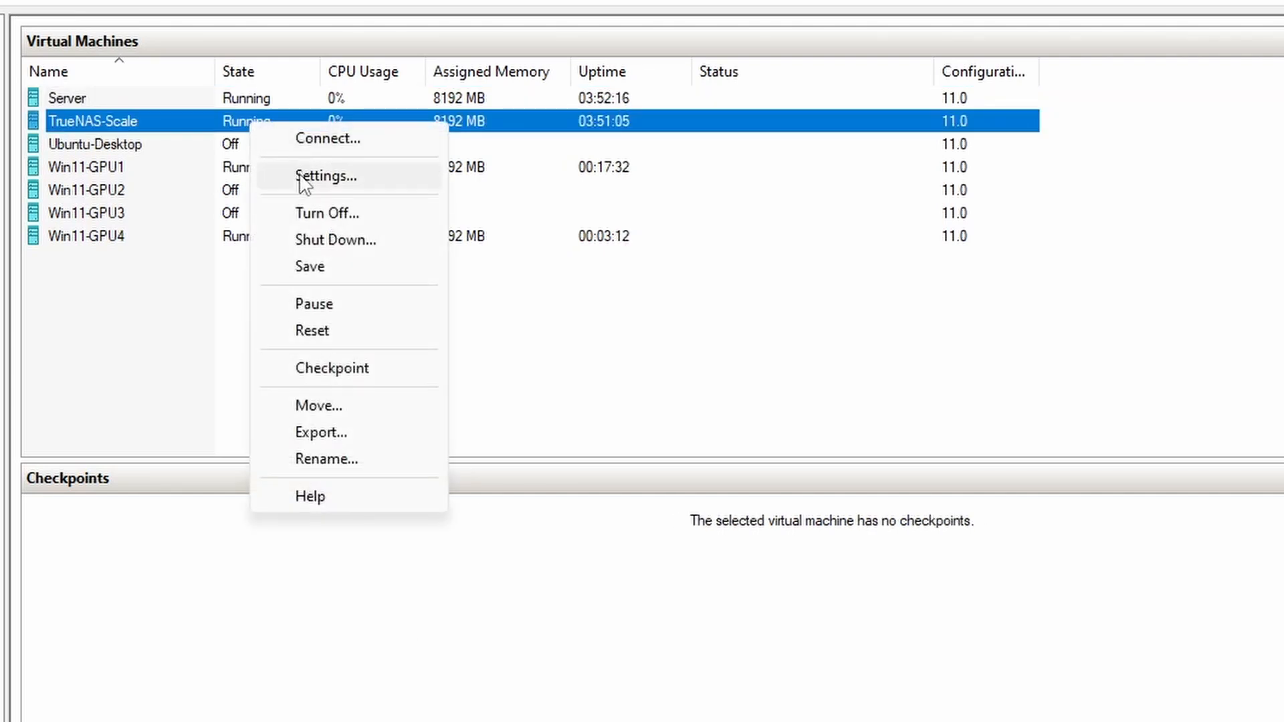
left_click(301, 176)
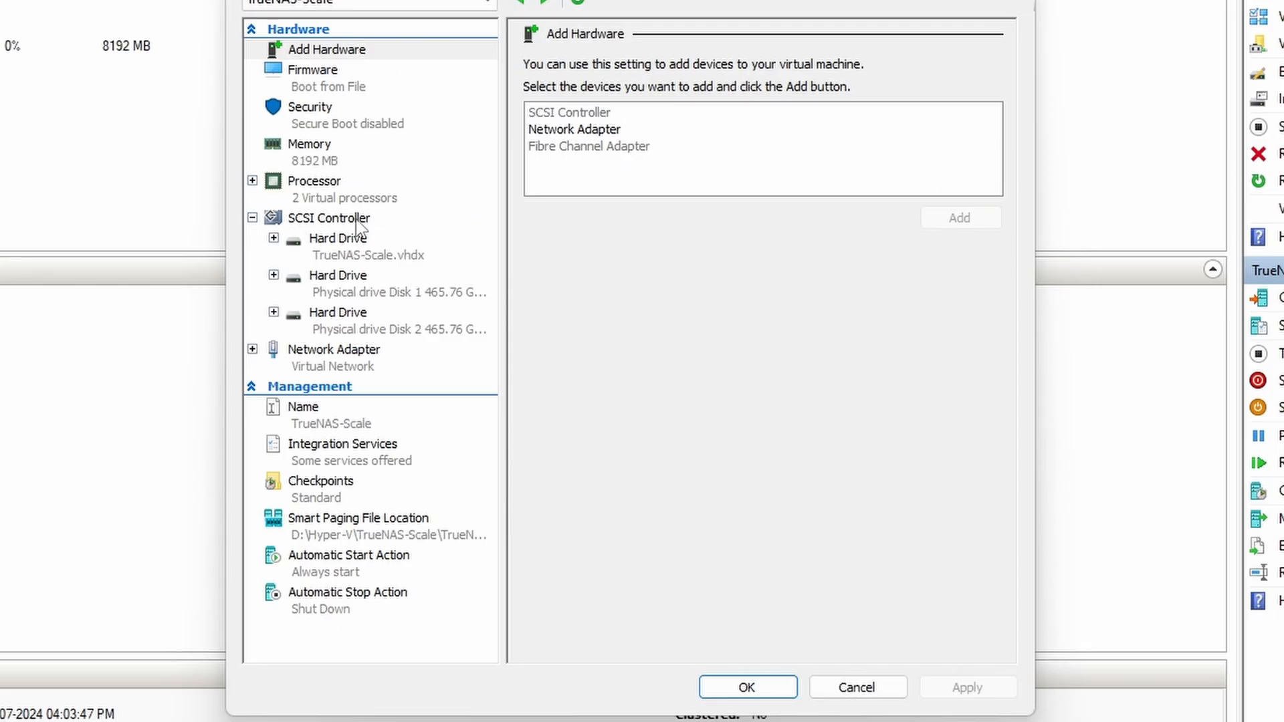
left_click(357, 219)
left_click(557, 127)
left_click(959, 232)
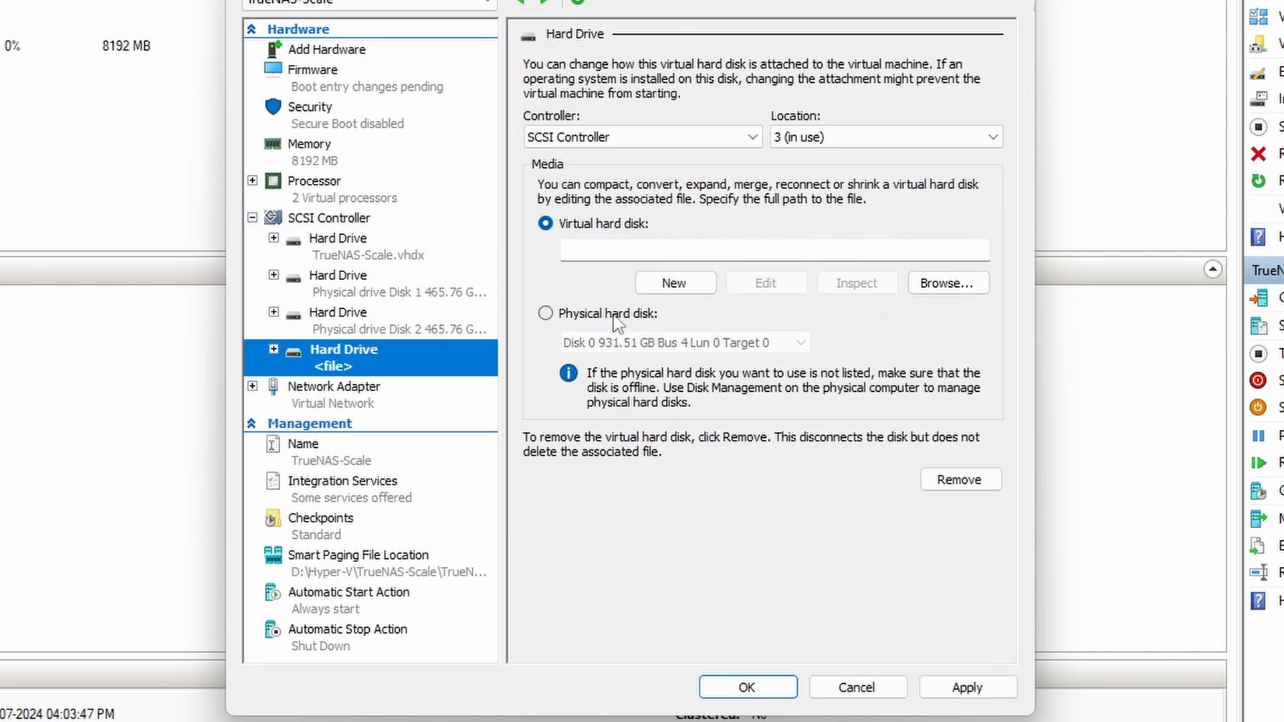
left_click(614, 314)
- Add a second SCSI hard drive using physical Disk 3, then apply and close
left_click(377, 241)
left_click(368, 220)
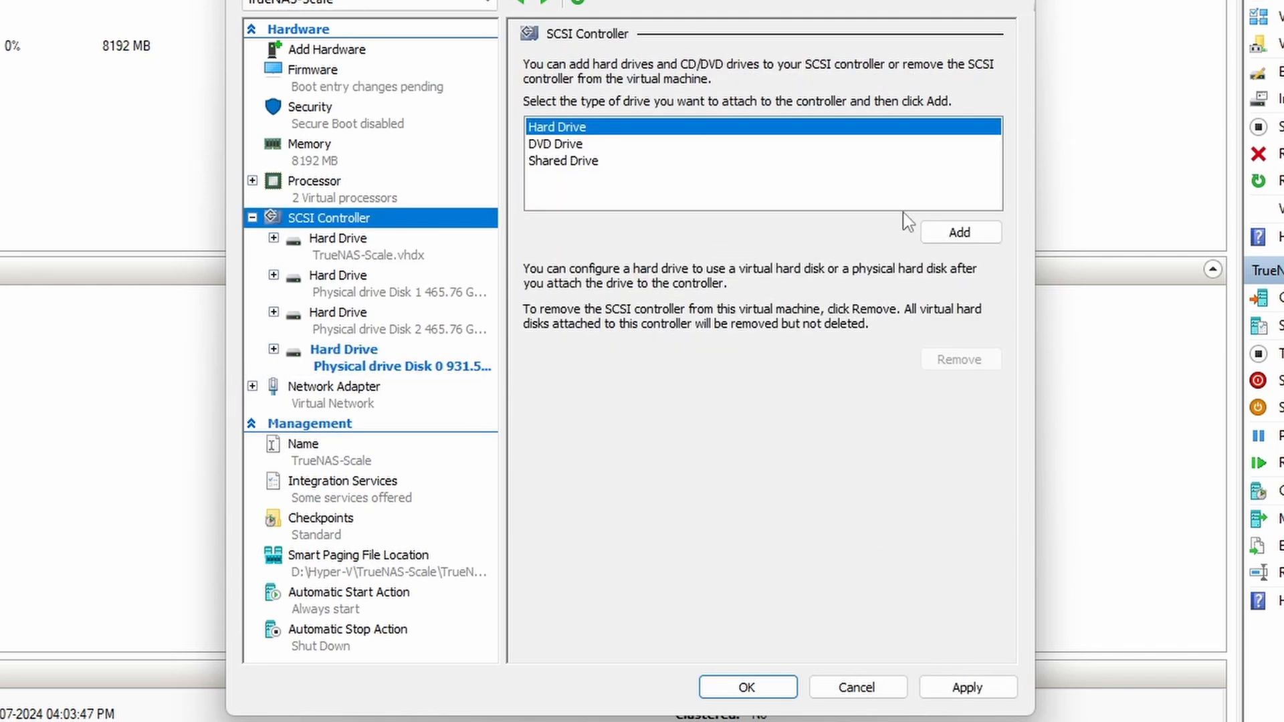
left_click(940, 231)
left_click(613, 315)
left_click(967, 687)
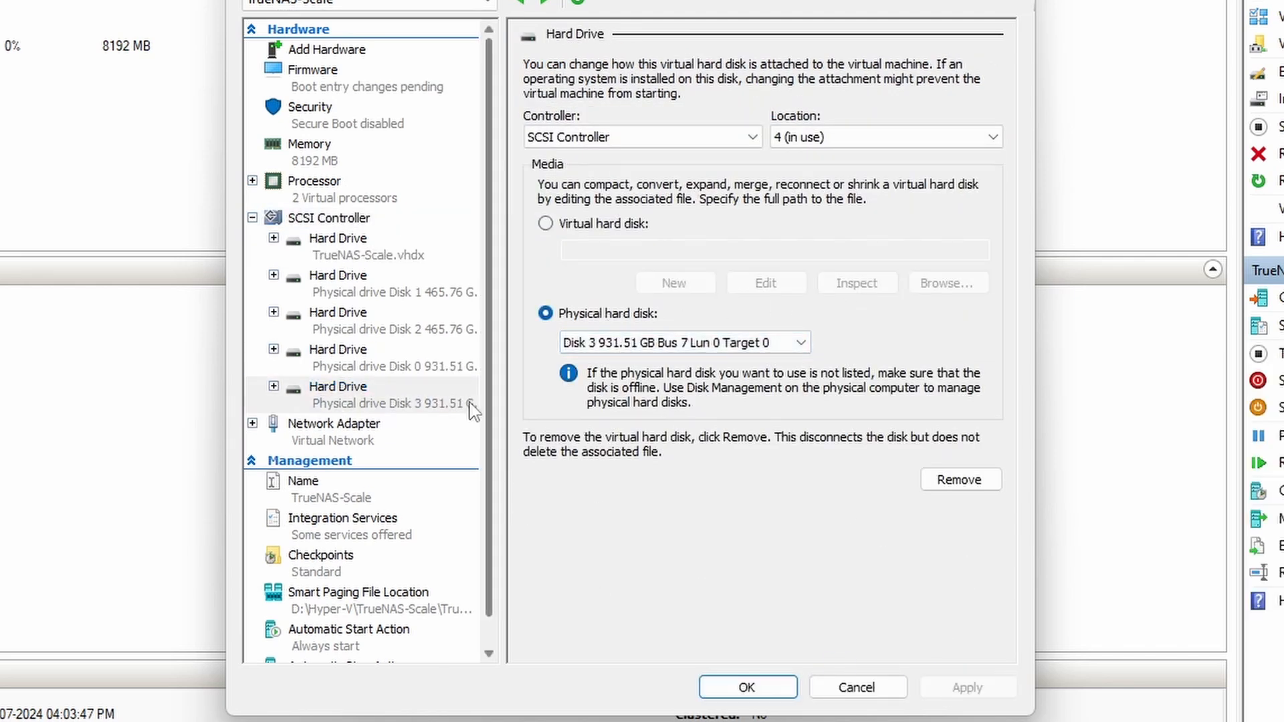
left_click(747, 688)
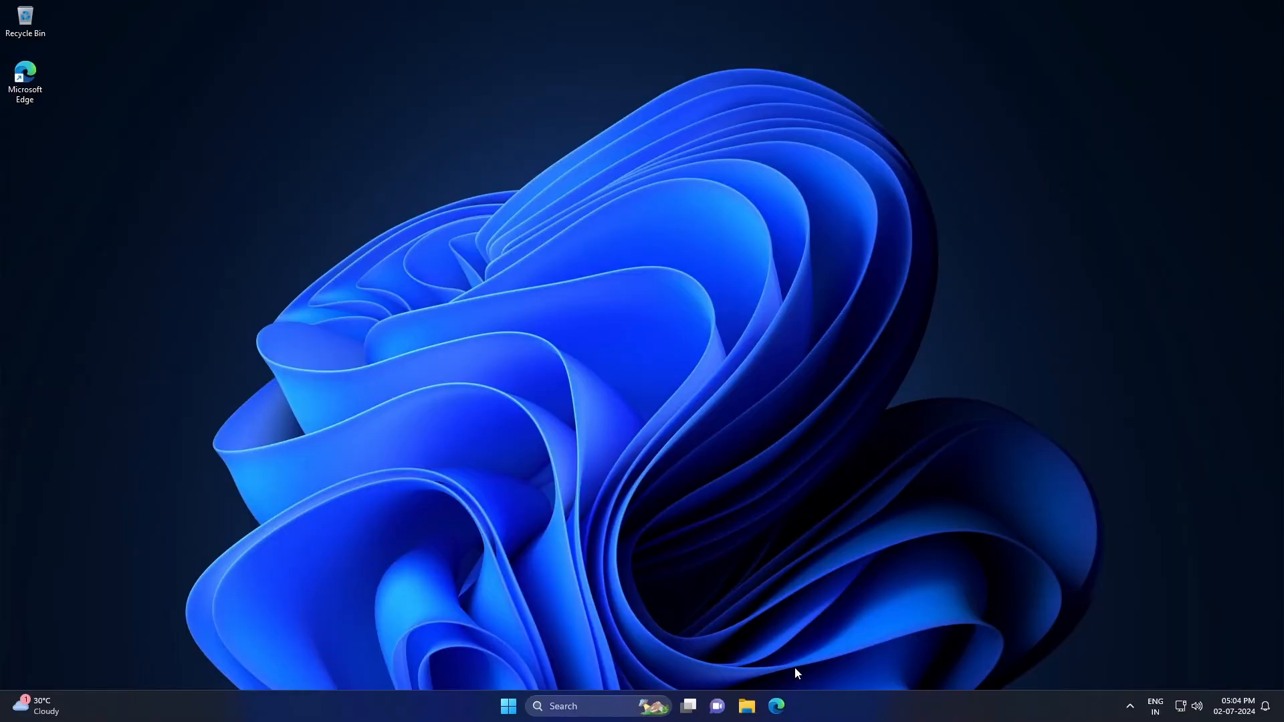
left_click(777, 706)
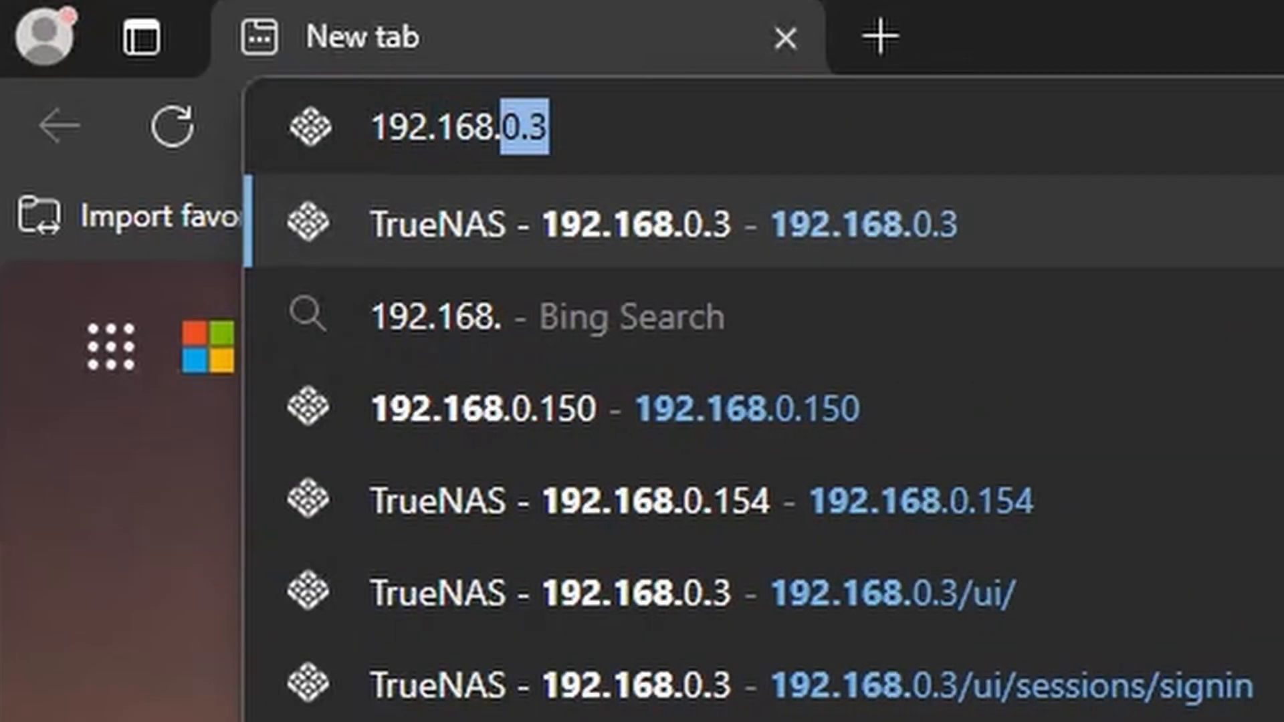
key("Return")
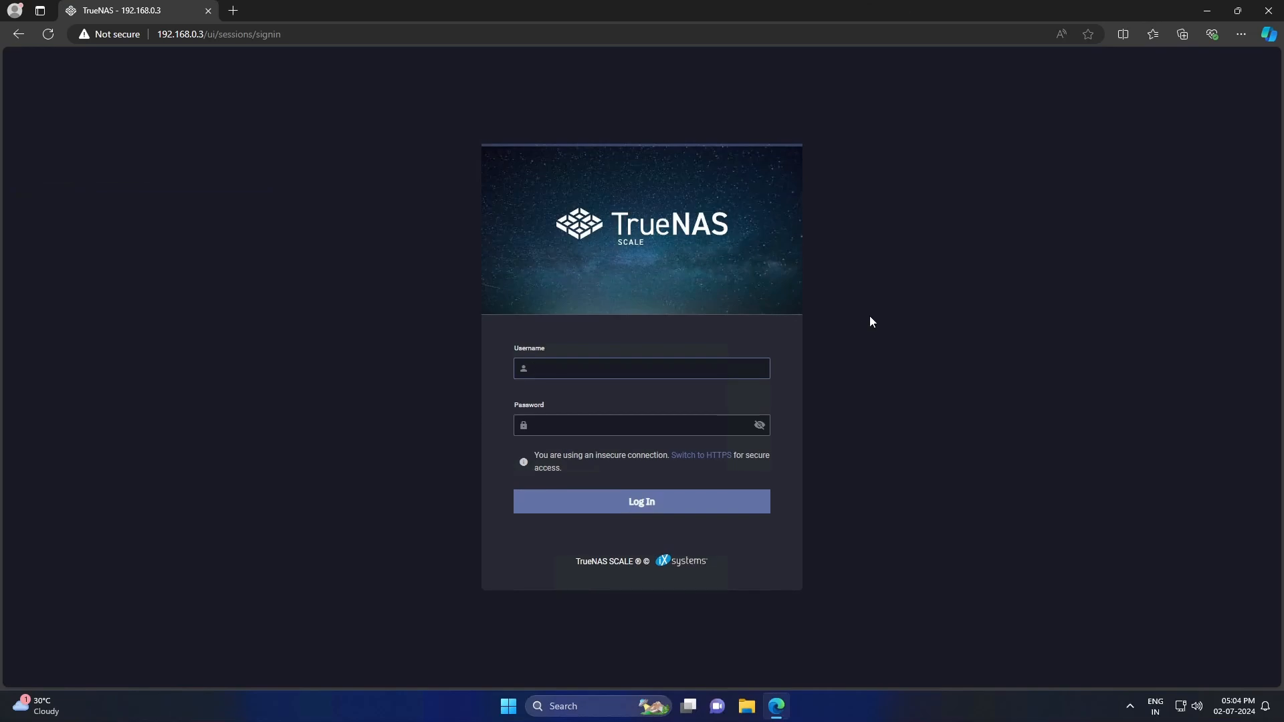
key("Tab")
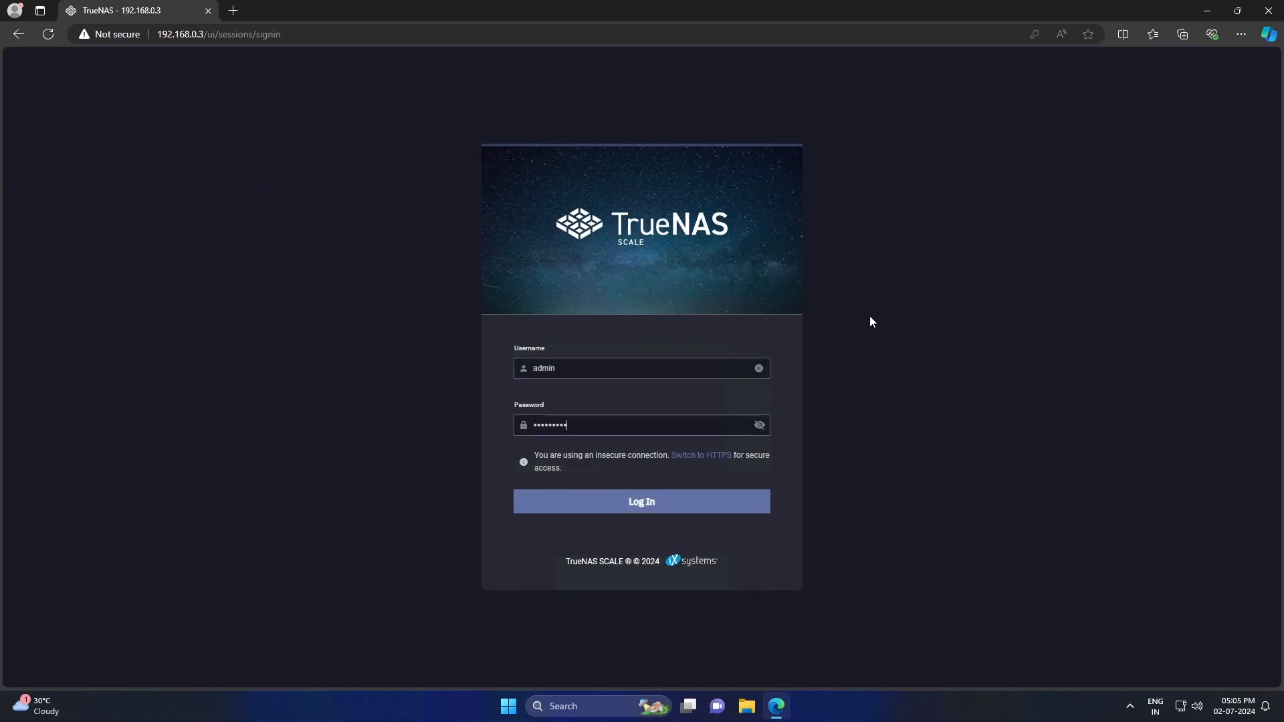
key("Return")
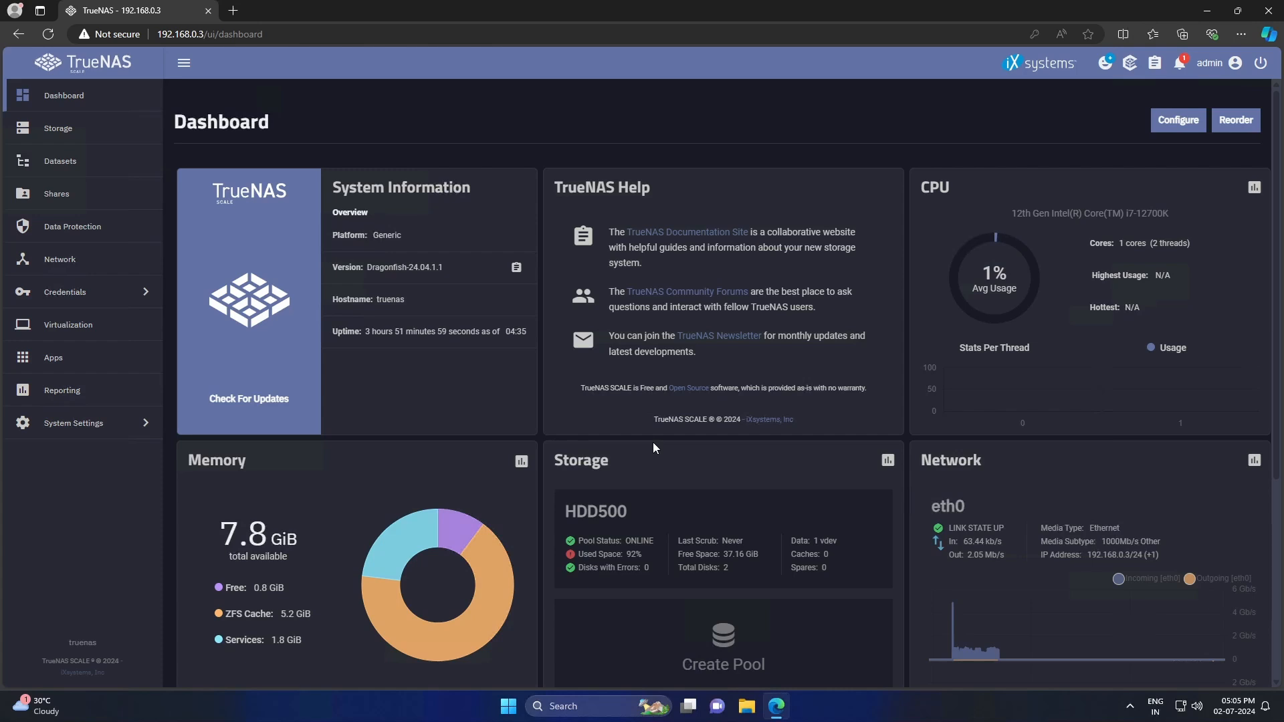
scroll(652, 443, "down", 5)
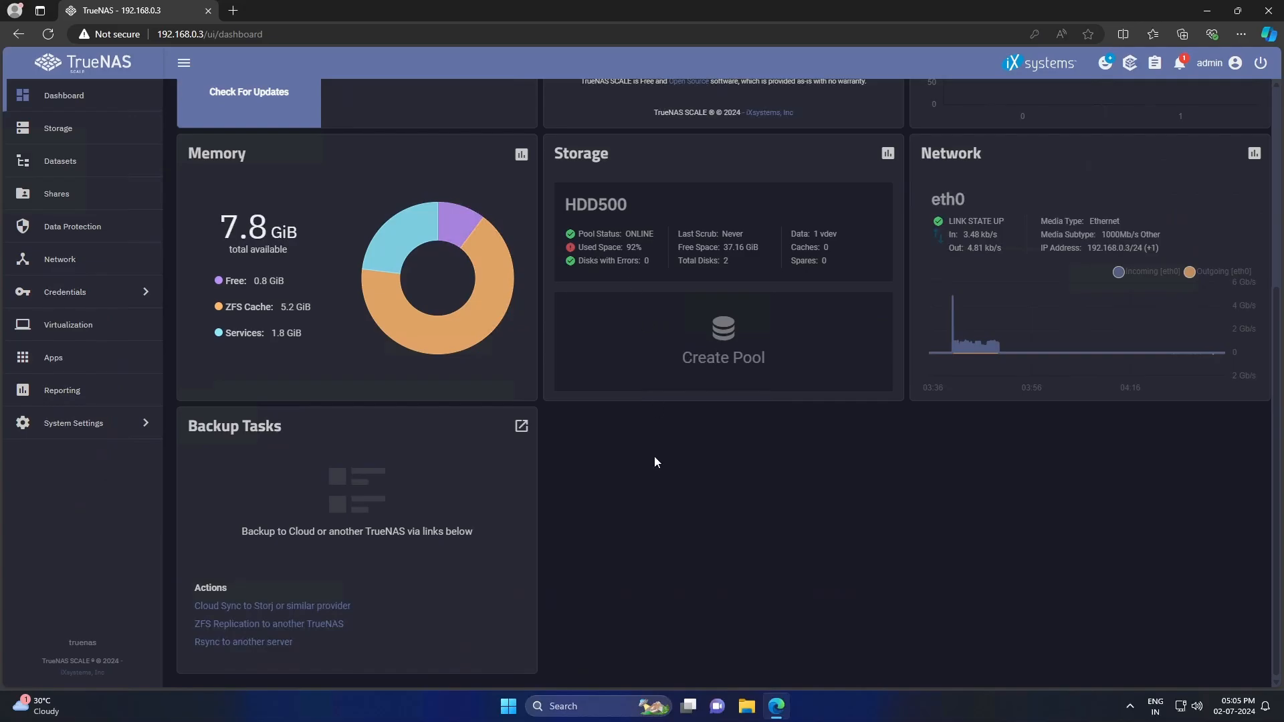
scroll(833, 564, "up", 5)
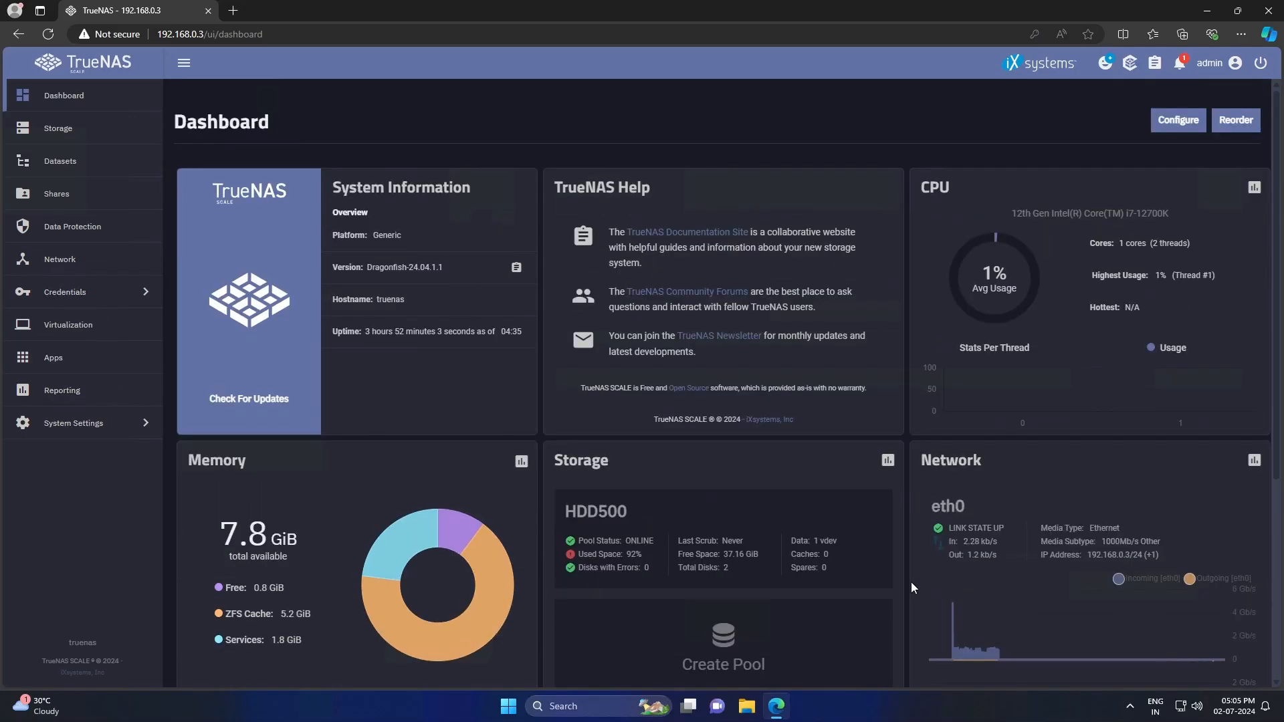
- Delete the 'public' SMB share after checking the public dataset's details
left_click(86, 163)
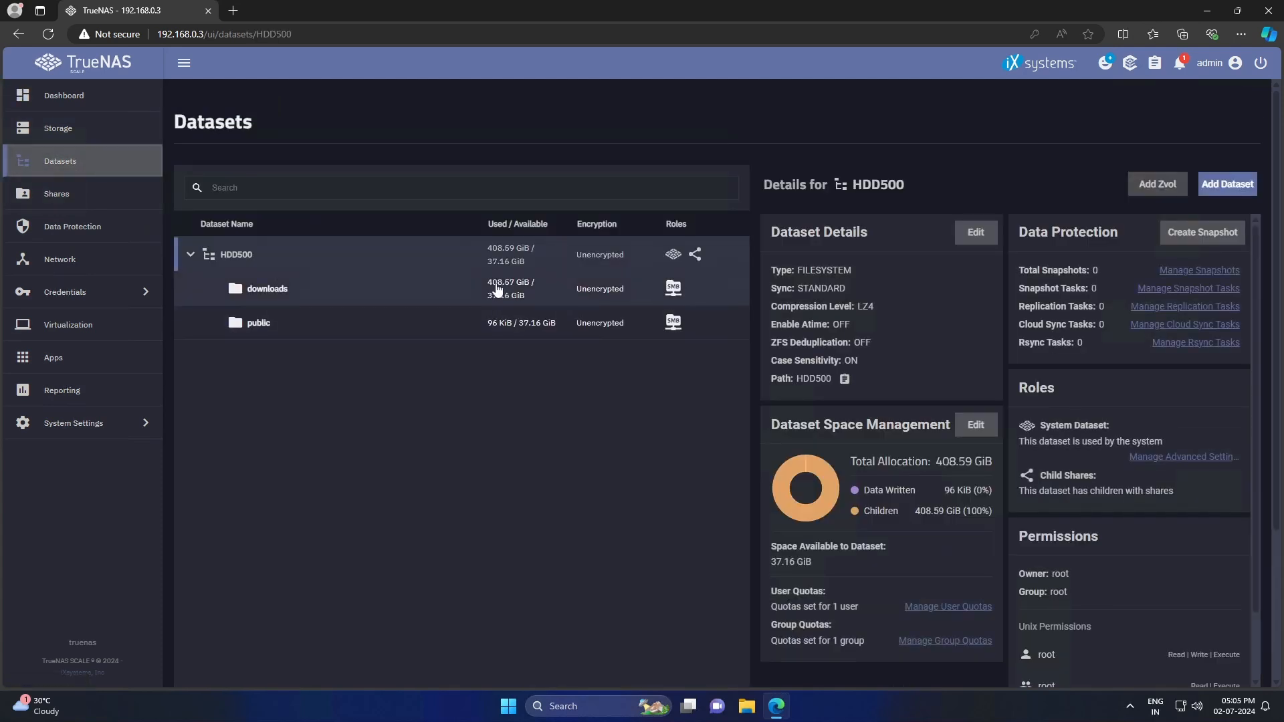
left_click(379, 334)
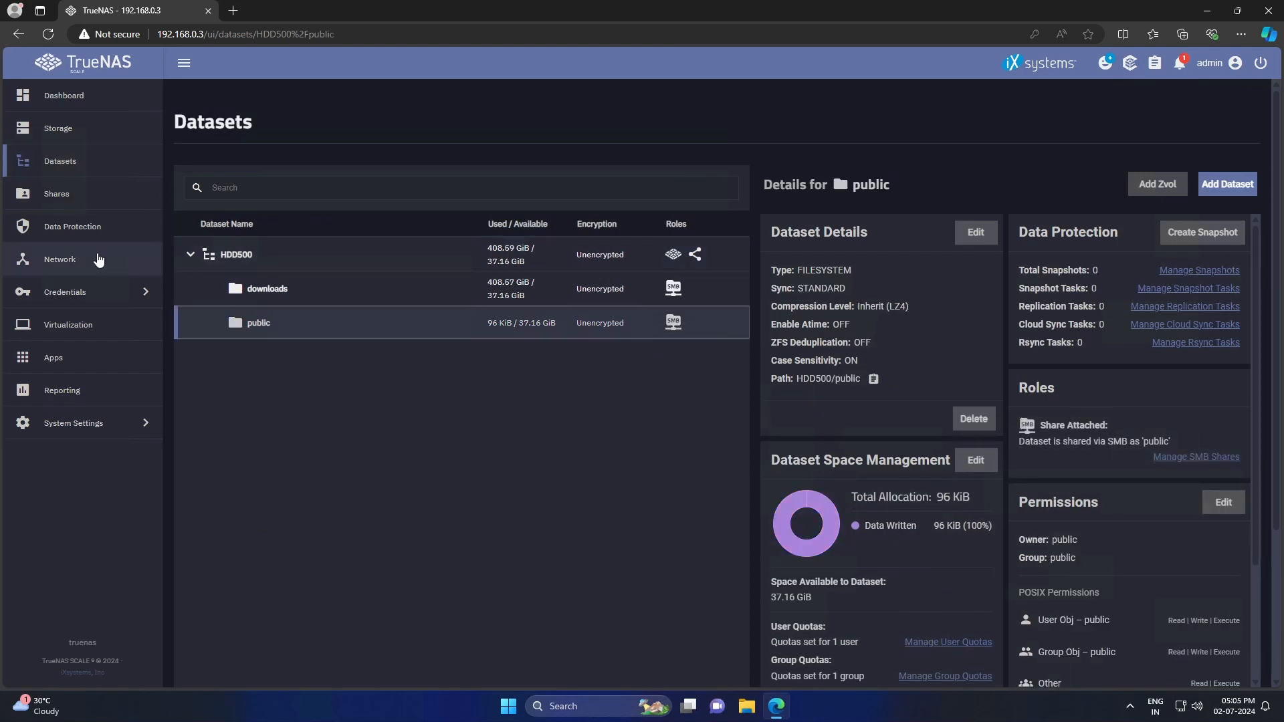
left_click(57, 206)
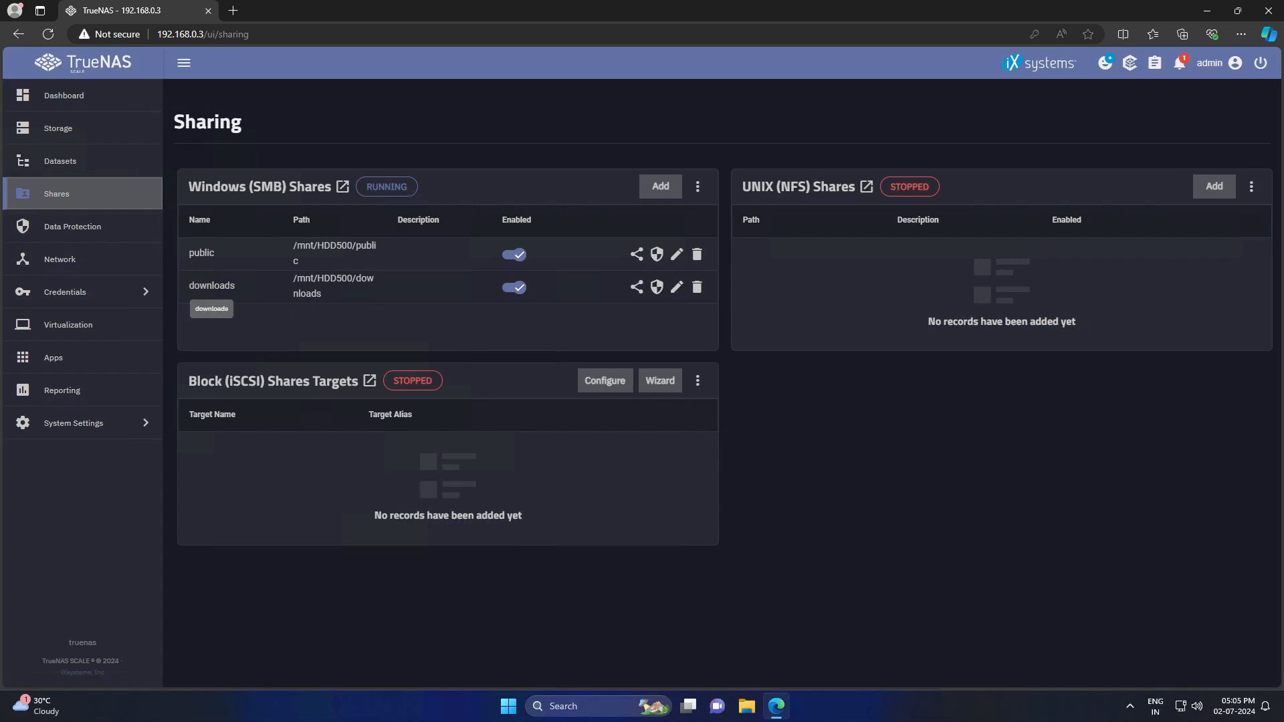
left_click(697, 253)
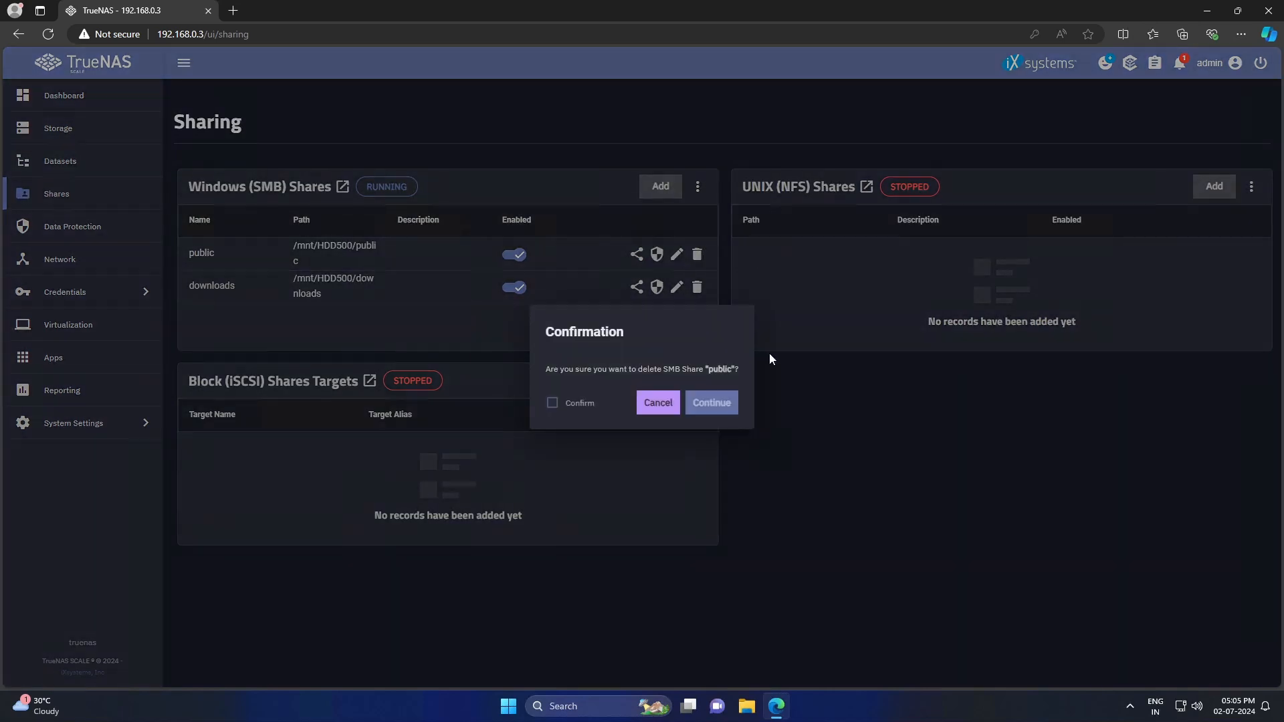
left_click(572, 402)
left_click(711, 402)
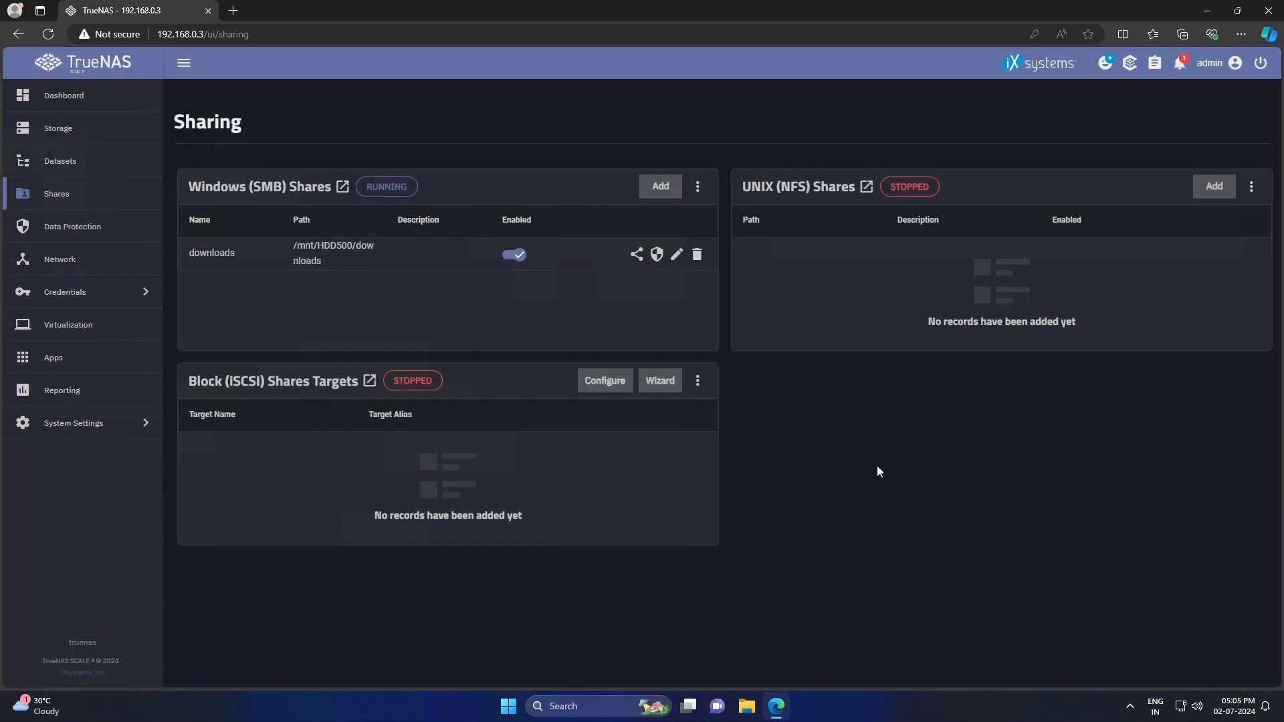
- Delete the HDD500/public dataset by pasting its path to confirm, then view the Storage dashboard
left_click(75, 168)
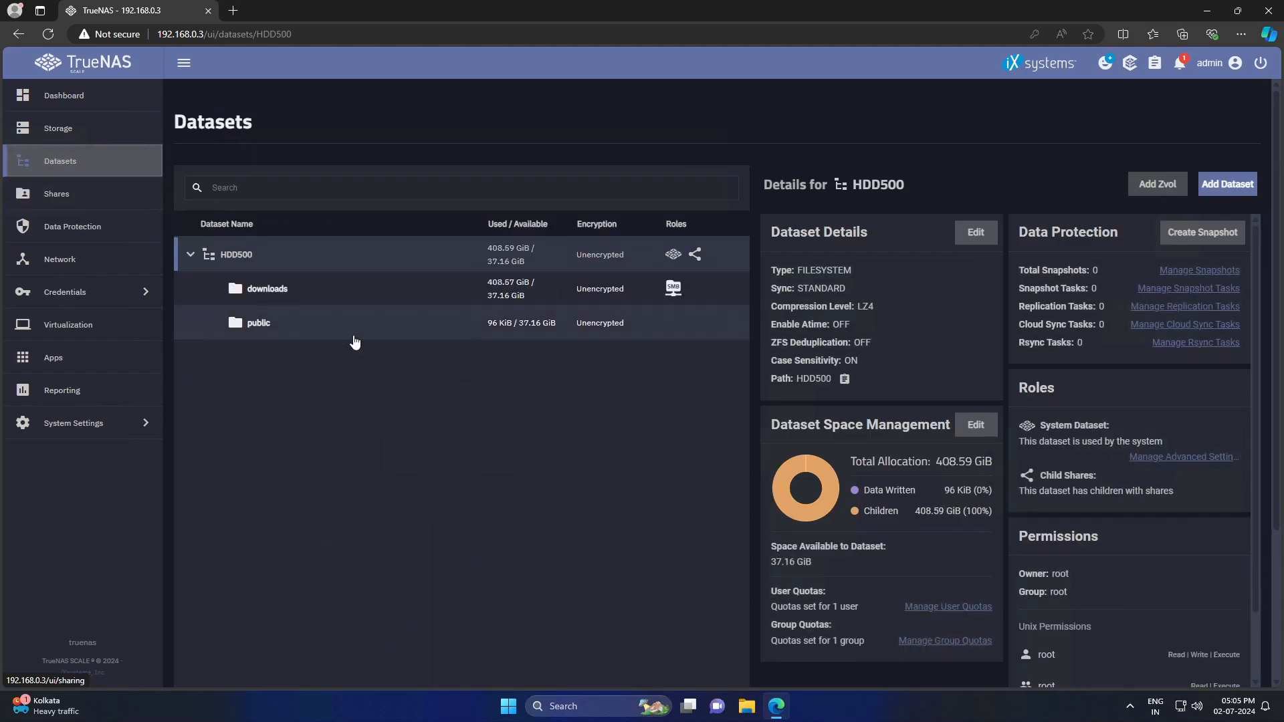
left_click(458, 323)
left_click(973, 418)
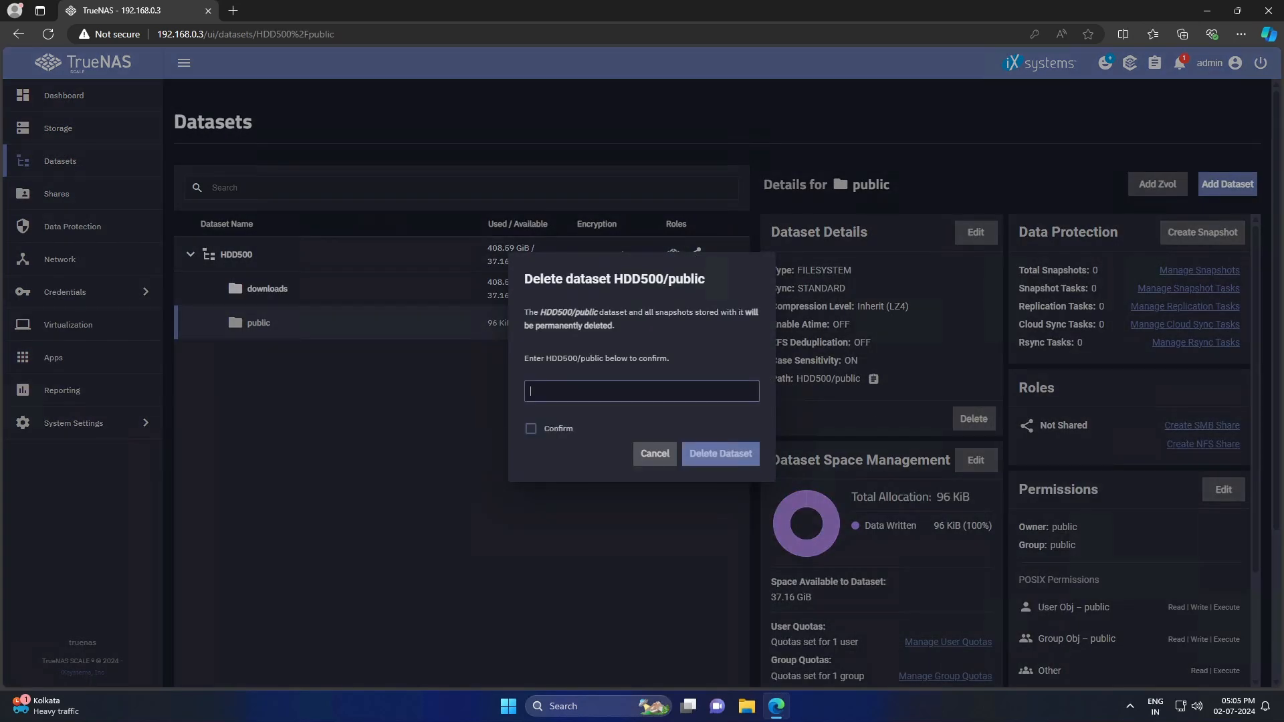
left_click_drag(547, 349, 603, 349)
key("ctrl+c")
left_click(641, 383)
key("ctrl+v")
left_click(531, 437)
left_click(723, 457)
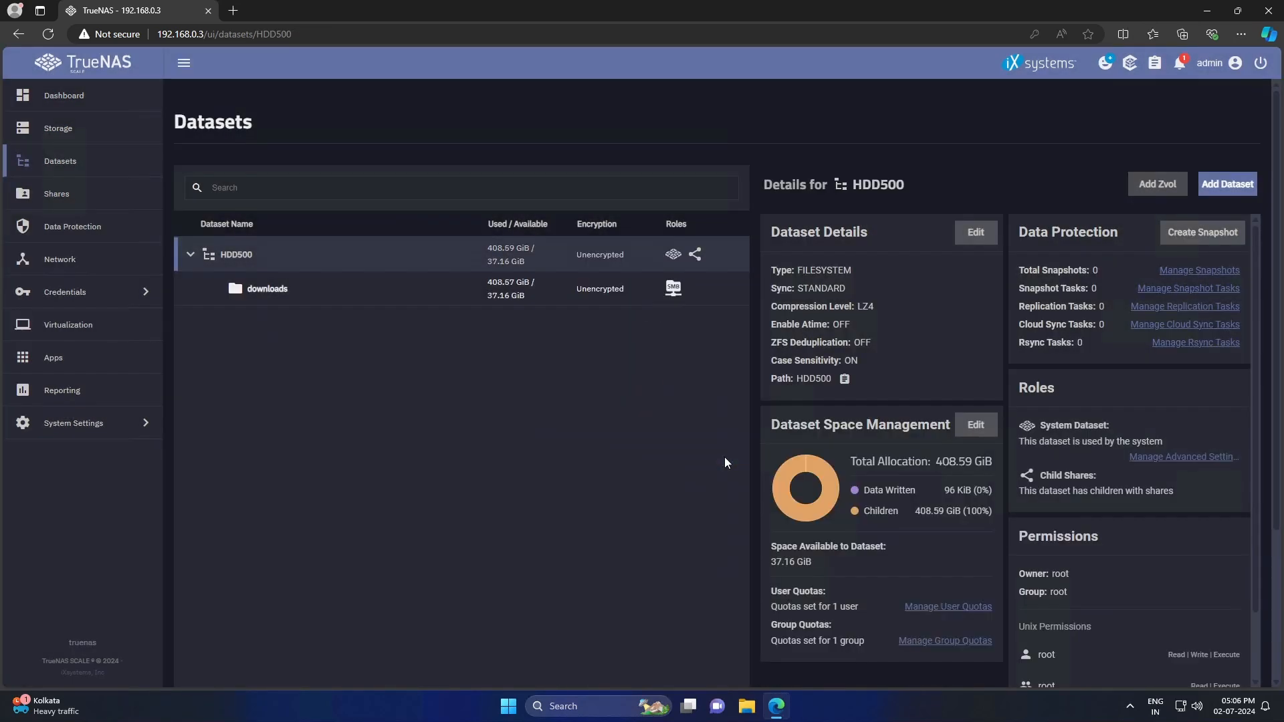
left_click(77, 128)
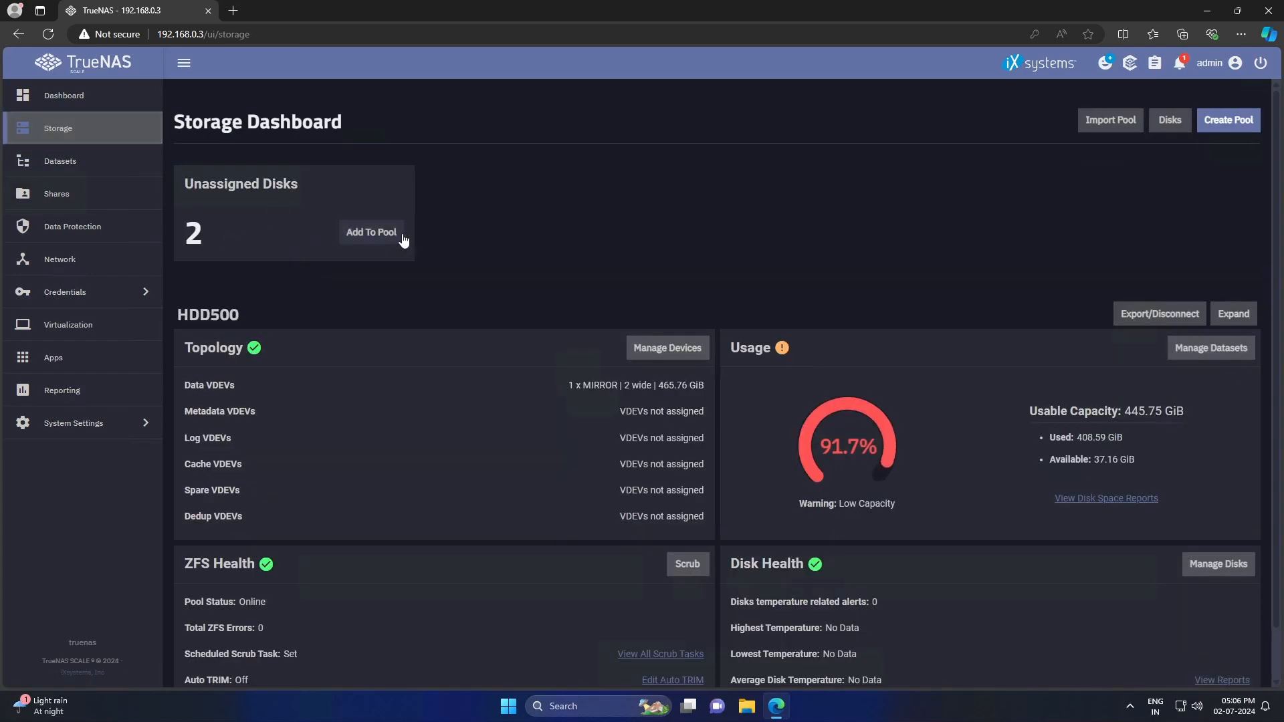
- Start a new pool named HDD1TB using manual disk selection
left_click(1237, 127)
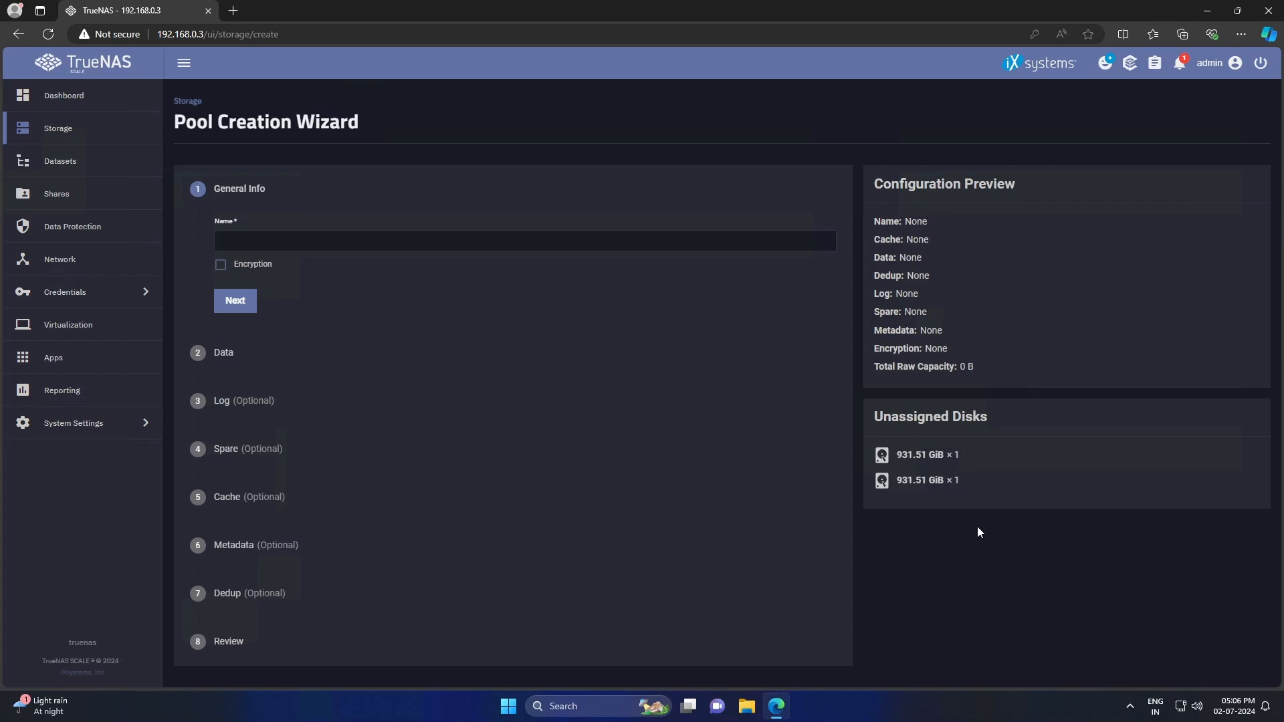
left_click(524, 241)
type("HDD1TB")
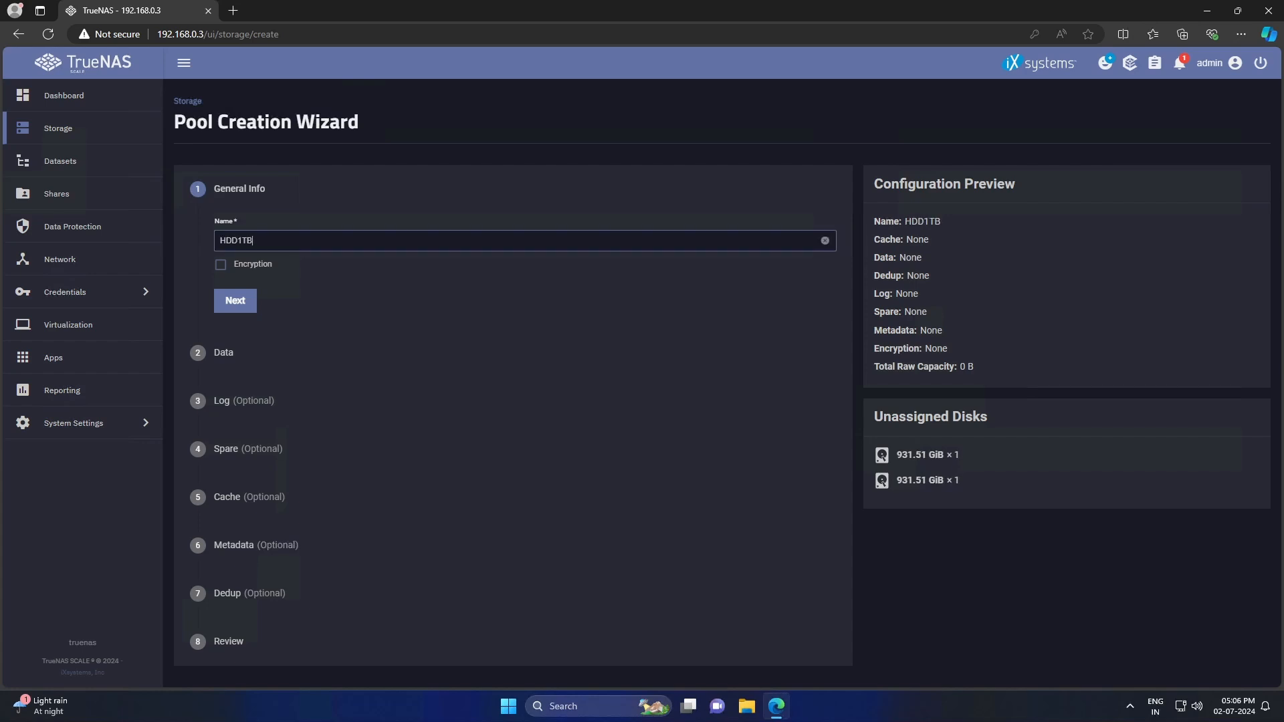
left_click(235, 300)
left_click(619, 440)
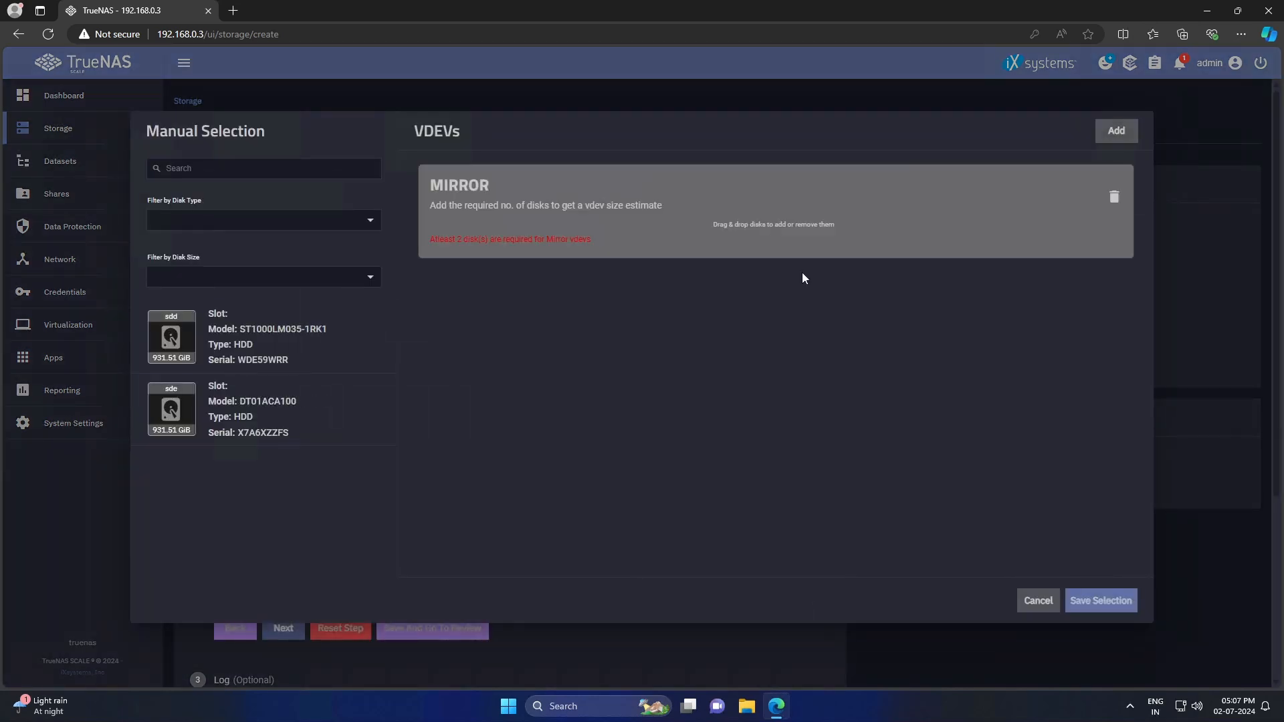
- Put both 931.51 GiB disks into a MIRROR and create the HDD1TB pool after review
left_click_drag(172, 323, 689, 214)
left_click_drag(238, 335, 675, 241)
left_click(1096, 600)
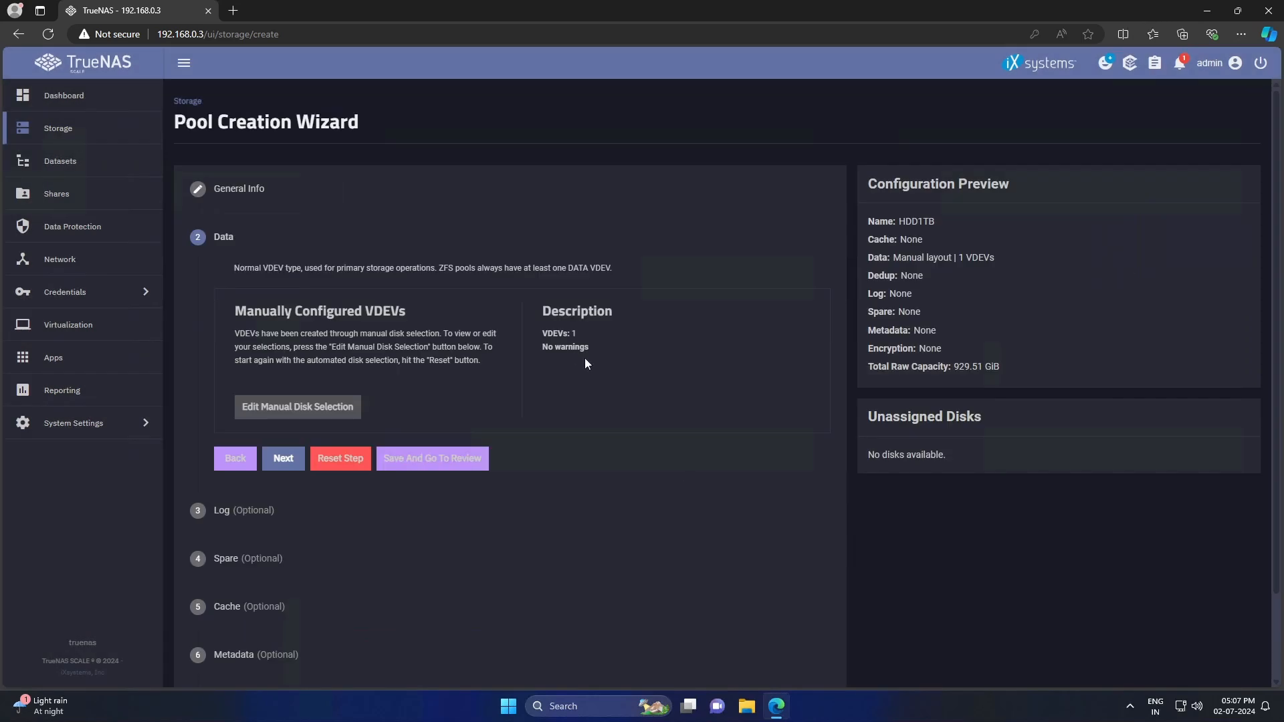
left_click(411, 463)
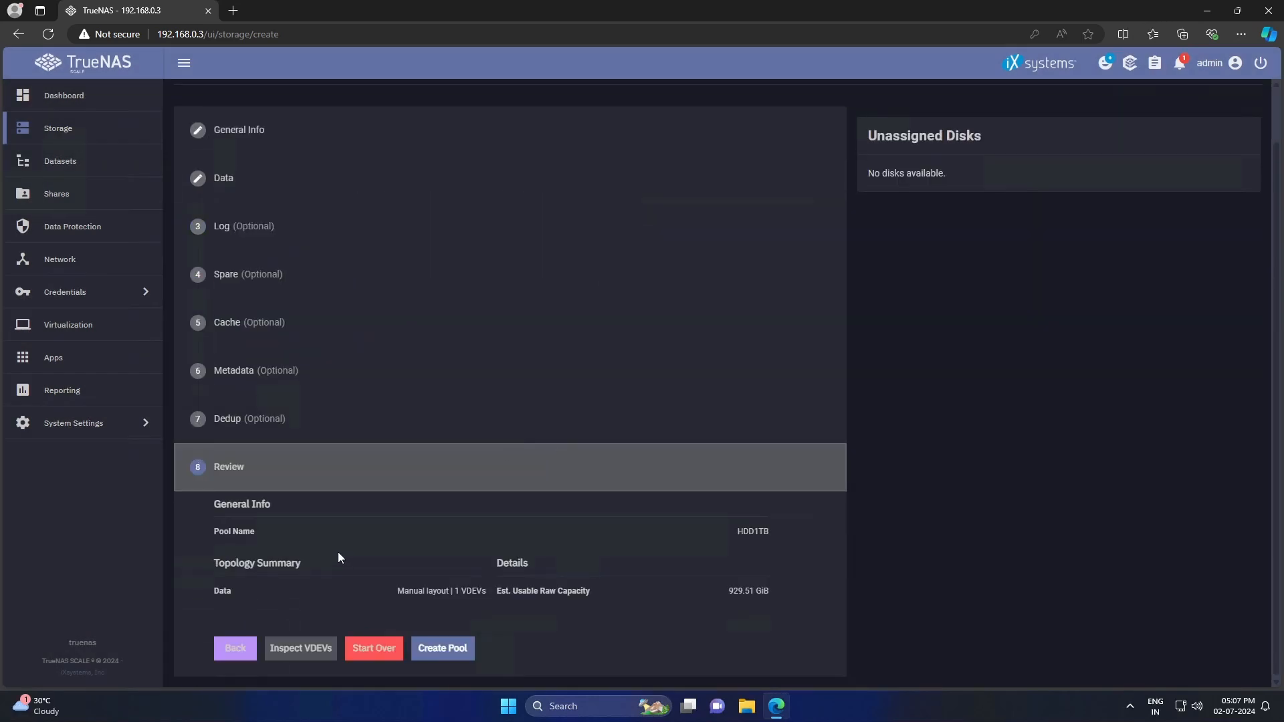
left_click(442, 648)
left_click(705, 403)
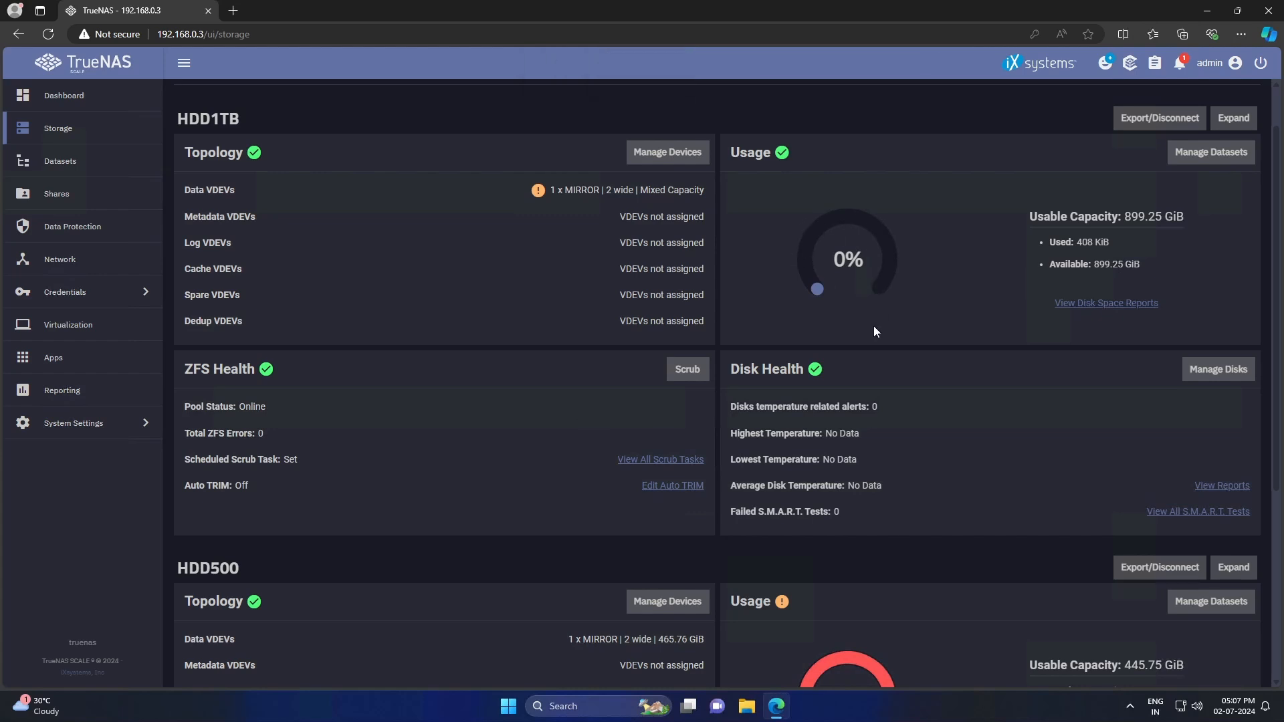
scroll(874, 331, "down", 5)
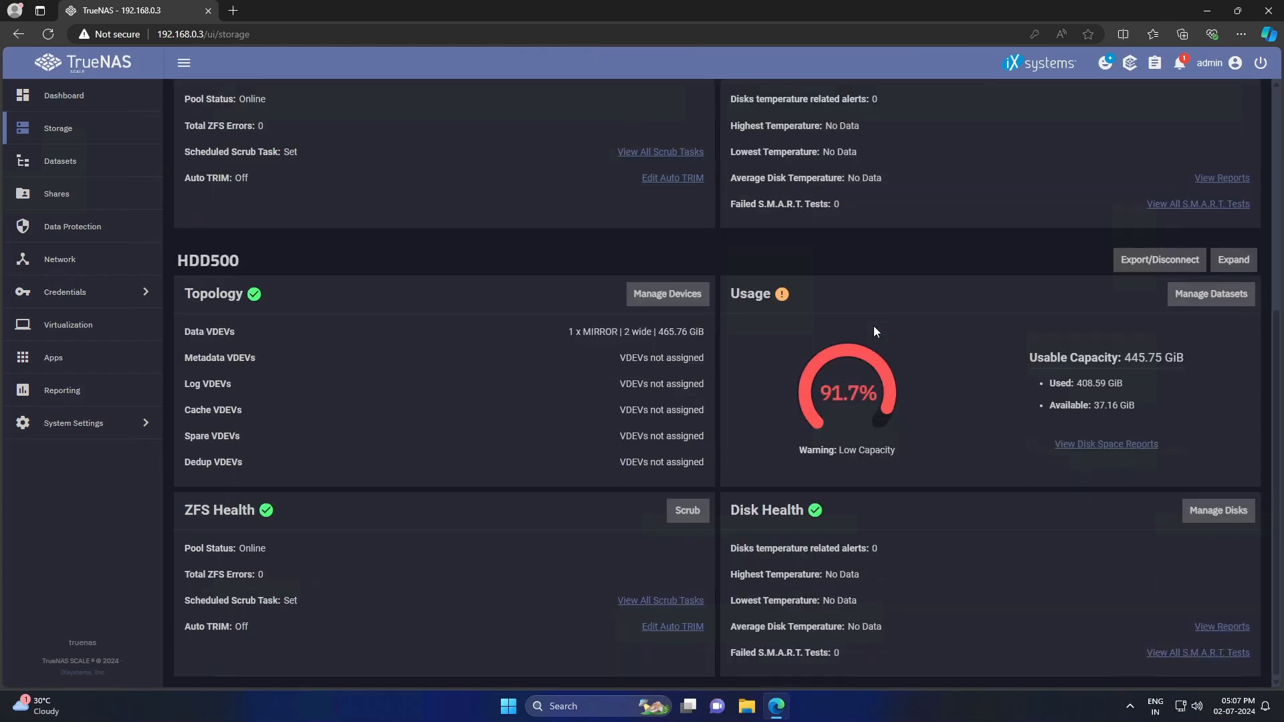
scroll(873, 332, "up", 6)
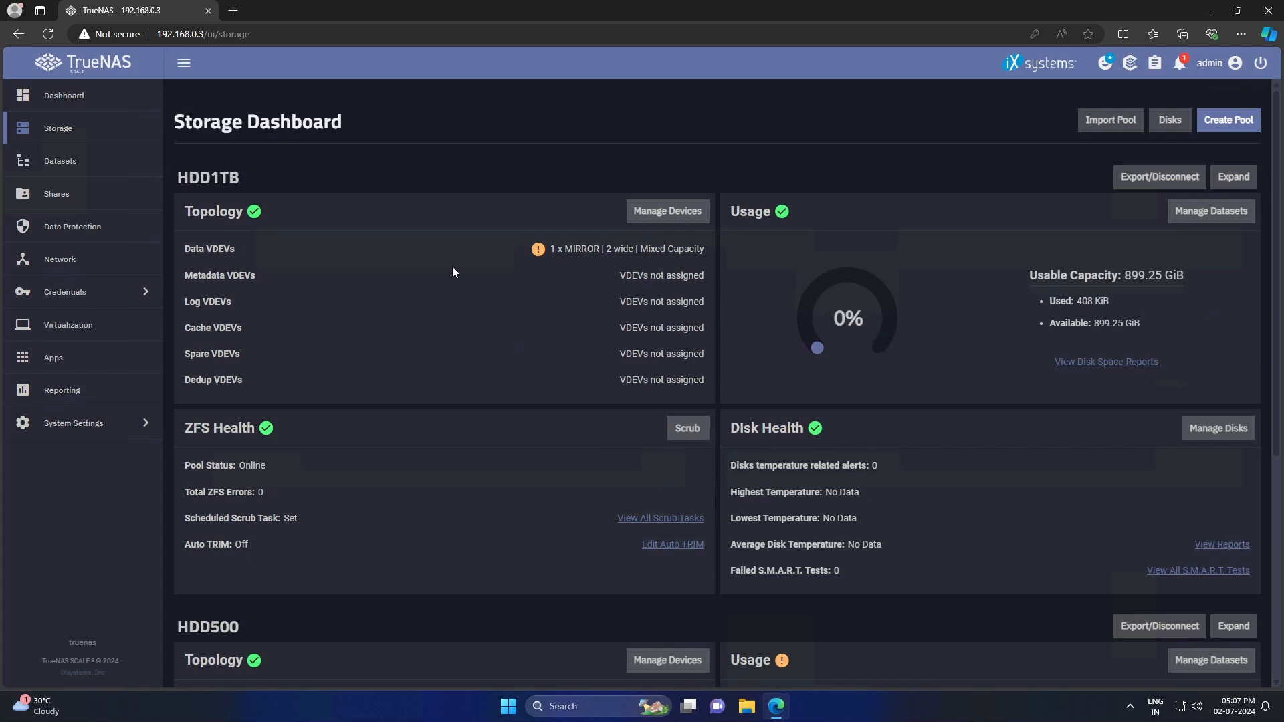
- Add the datasets repositories, media and documents under the HDD1TB pool
left_click(60, 161)
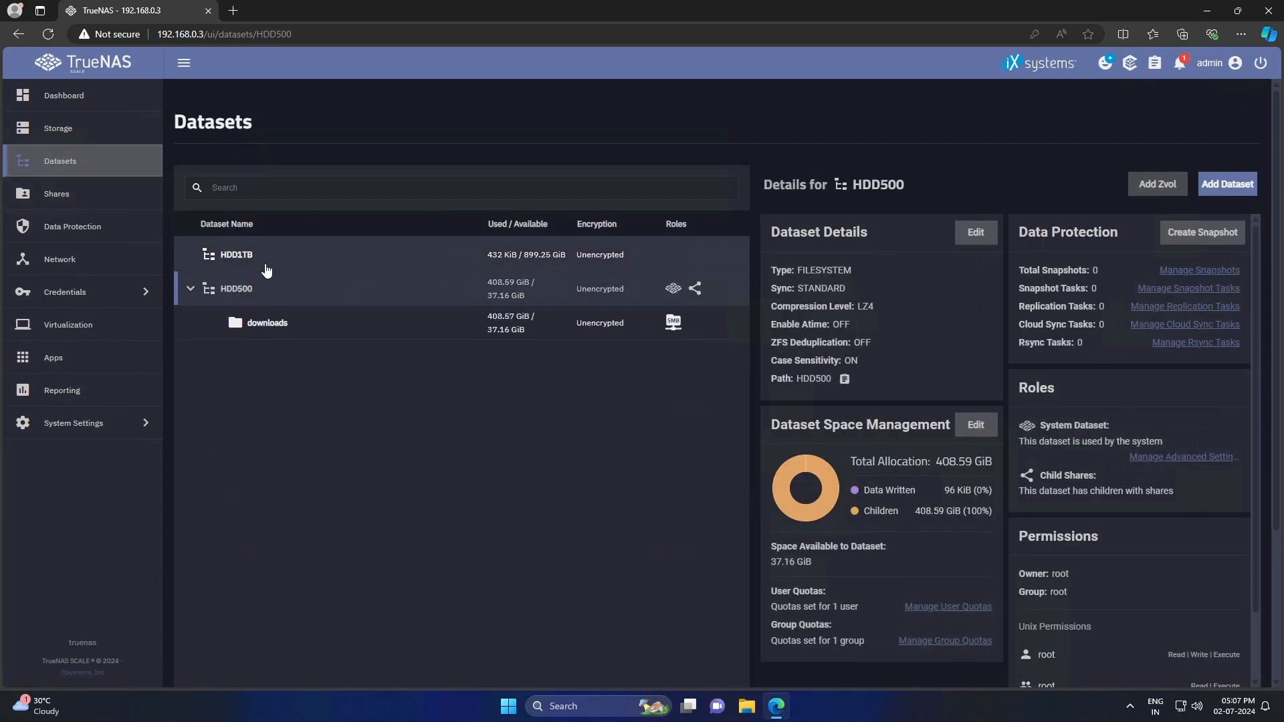
left_click(266, 267)
left_click(1227, 184)
type("repositories")
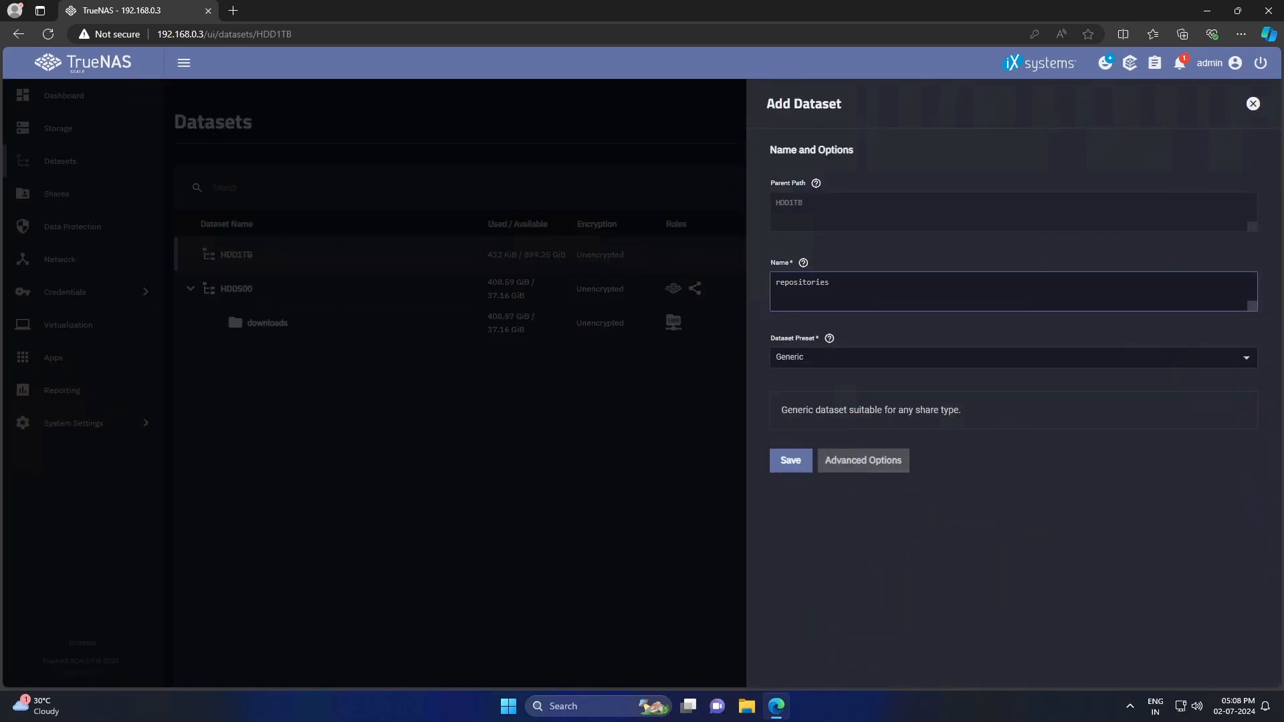
left_click(790, 462)
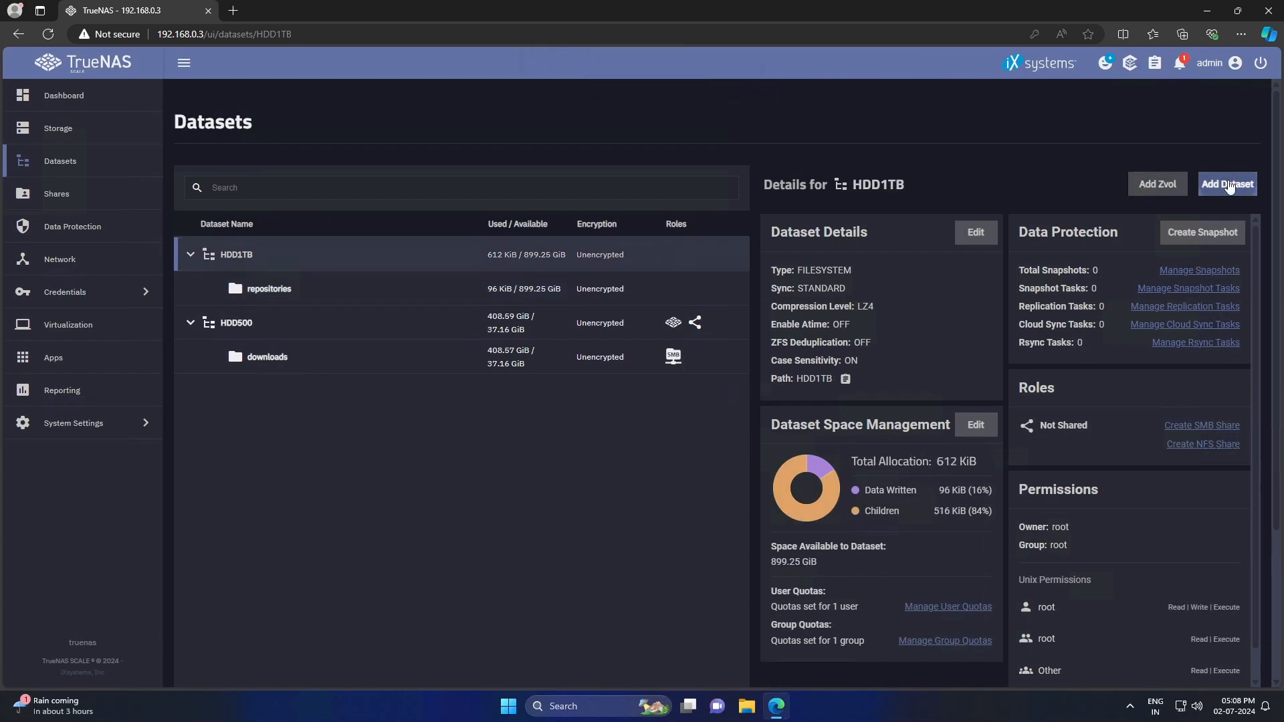
left_click(1227, 184)
type("media")
left_click(789, 460)
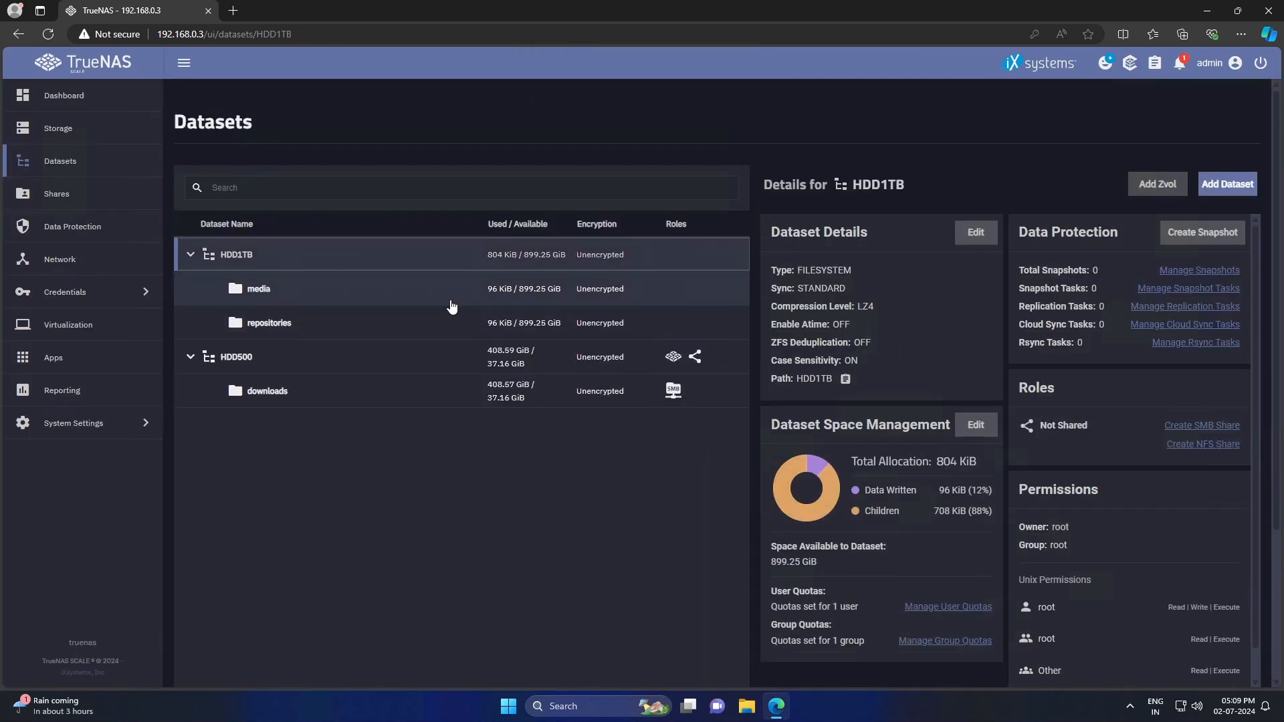
left_click(1227, 184)
type("documents")
left_click(790, 461)
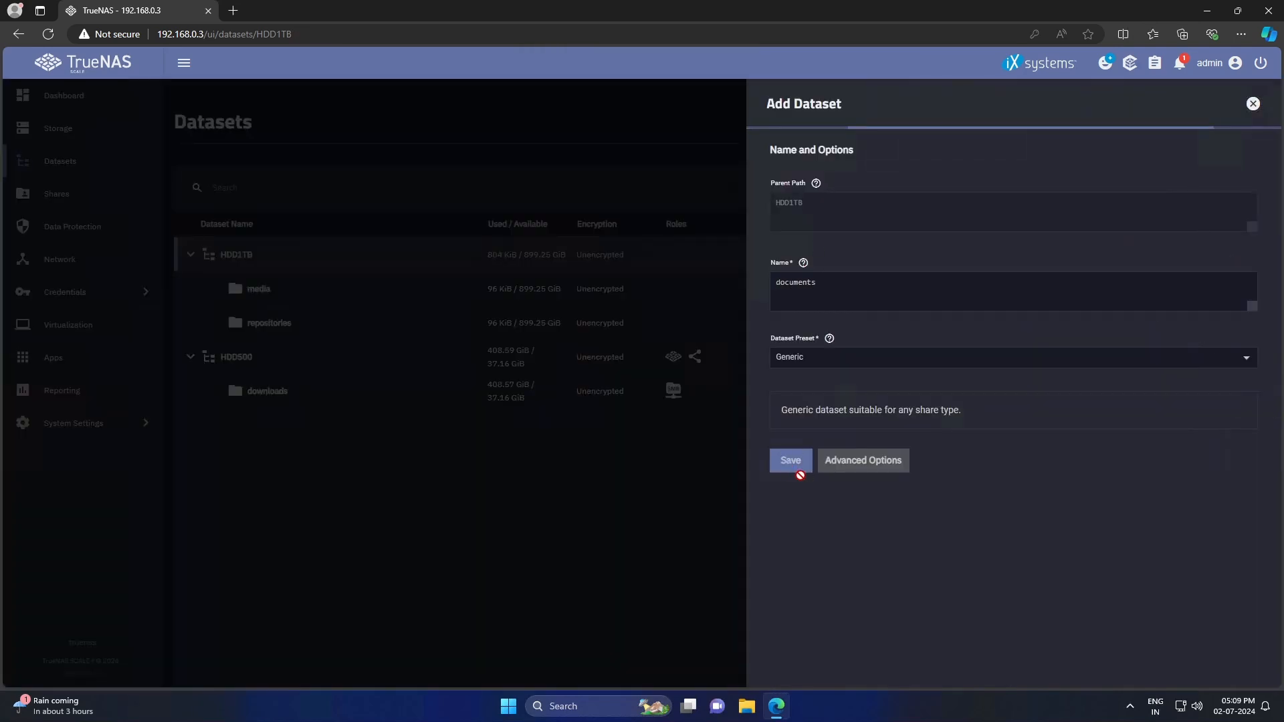
- Add the datasets backups and public under the HDD1TB pool
left_click(373, 262)
left_click(1229, 184)
type("backups")
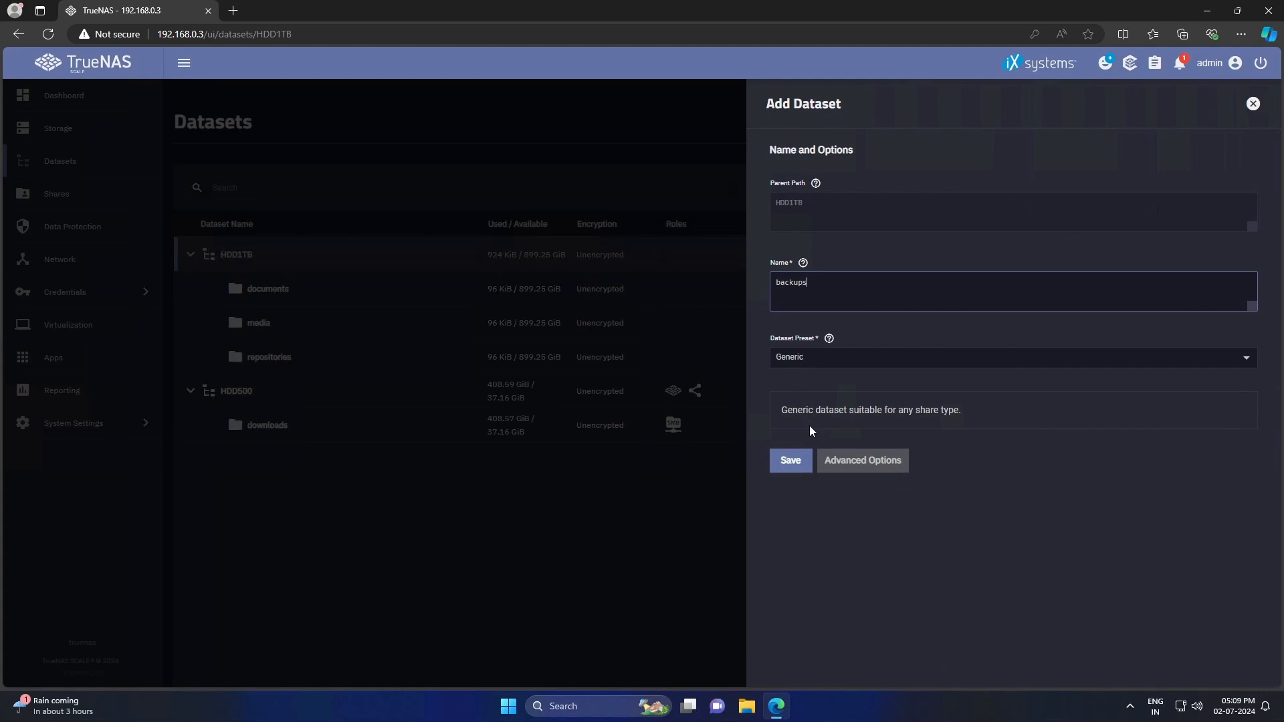
left_click(790, 461)
left_click(353, 263)
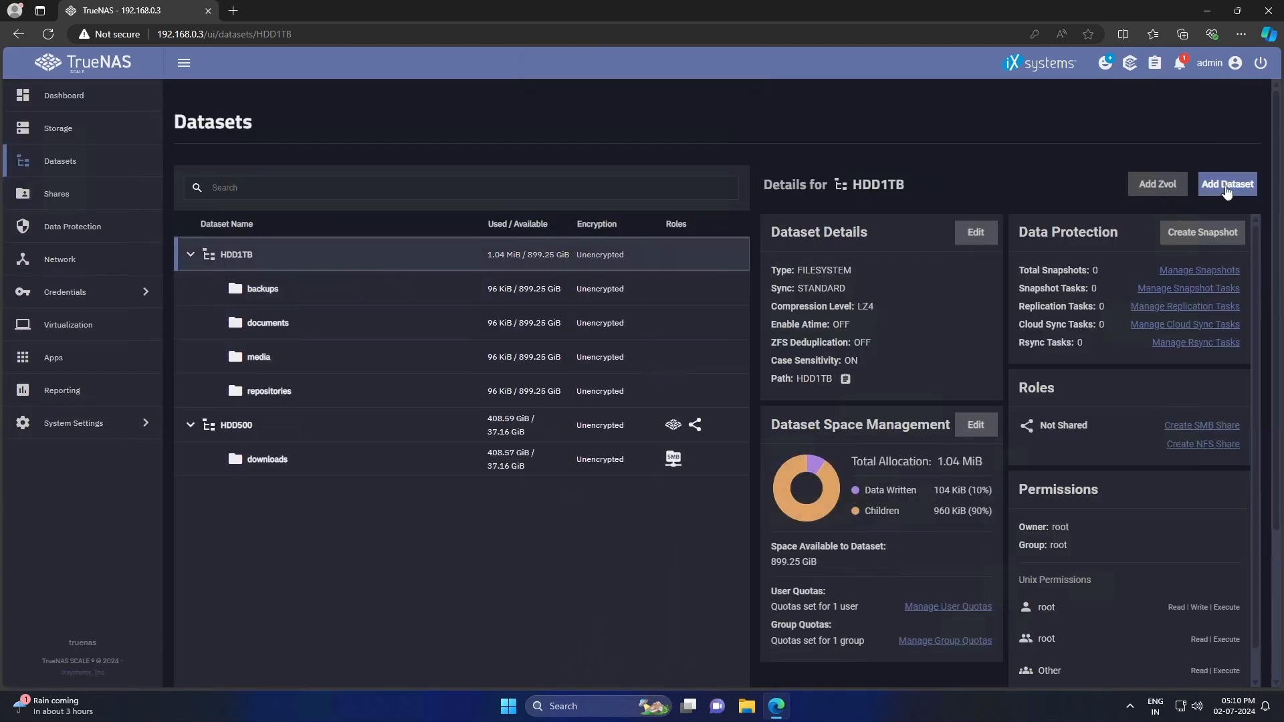
left_click(1227, 185)
type("public")
left_click(791, 461)
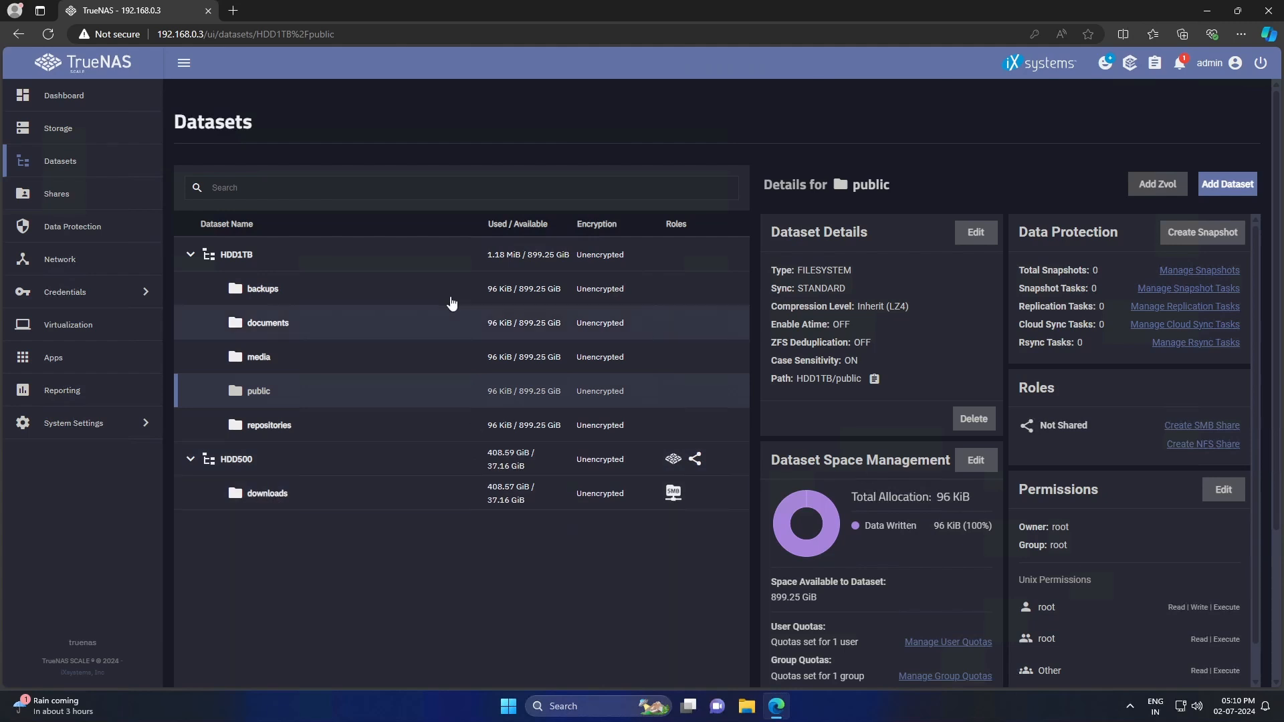
- Share HDD1TB/public over SMB and set its owner and owner group in the ACL editor
left_click(59, 194)
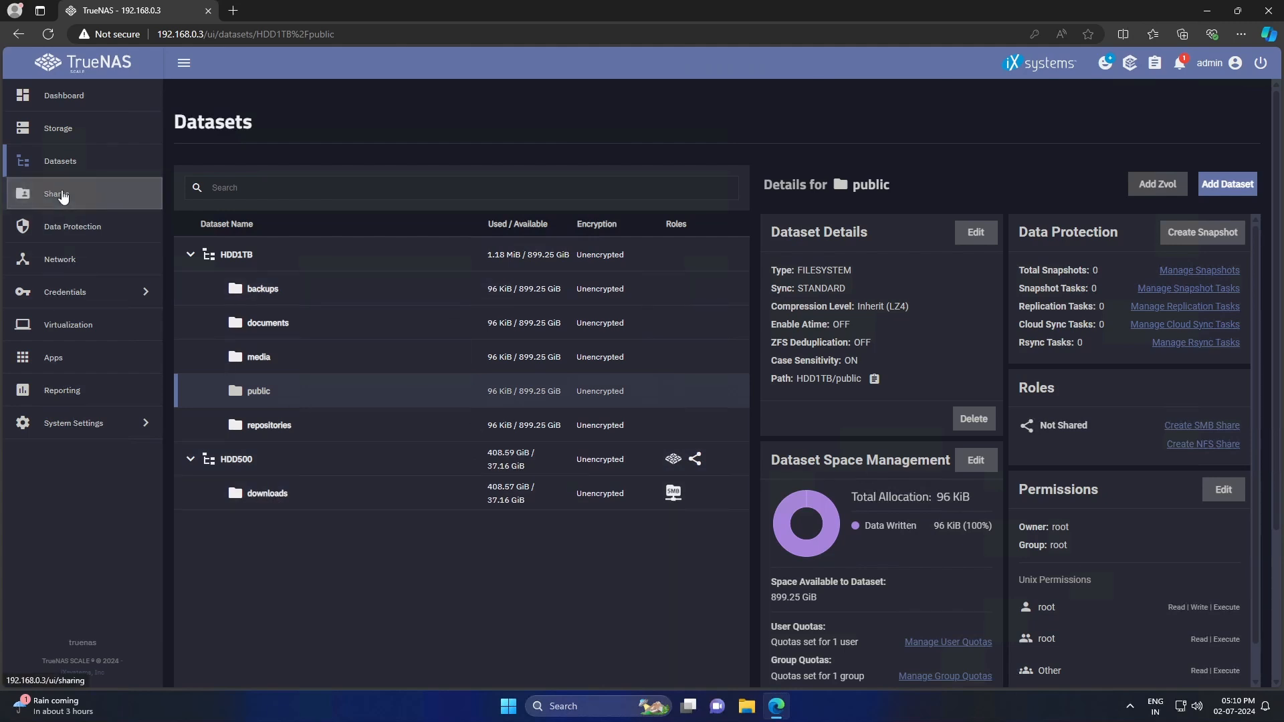
left_click(660, 186)
left_click(990, 251)
left_click(1003, 271)
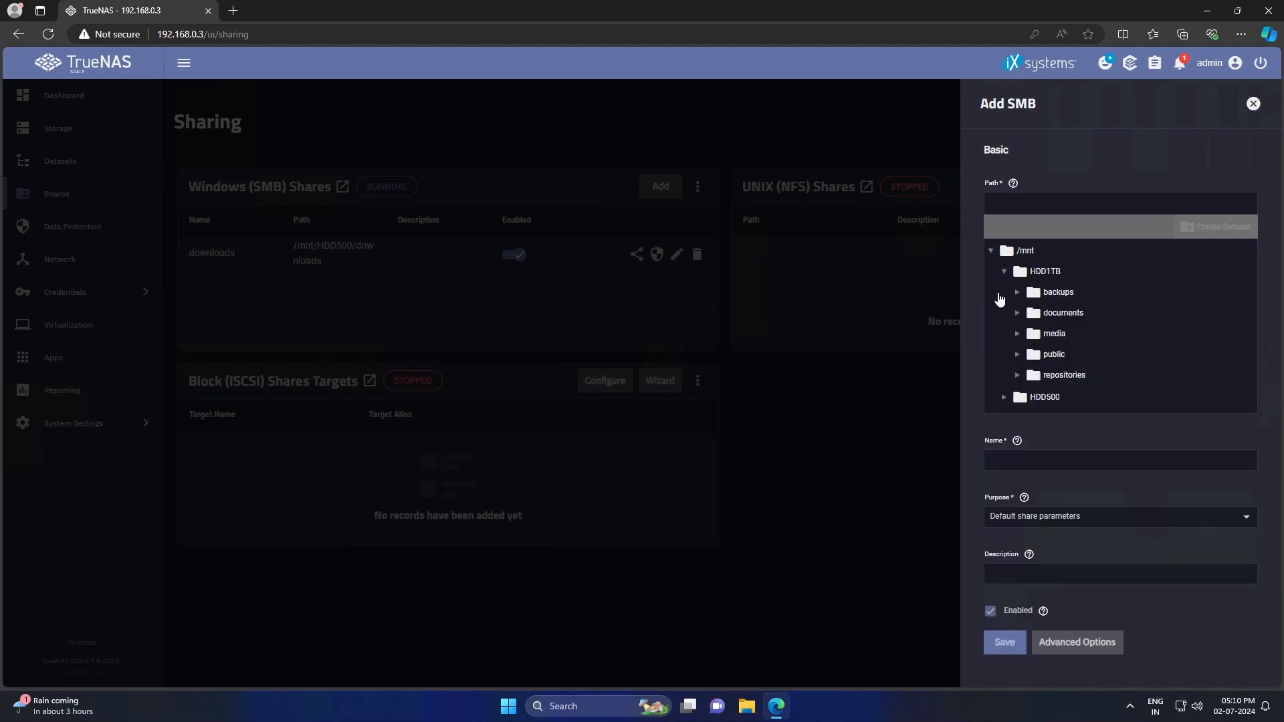
left_click(1053, 357)
left_click(998, 644)
left_click(800, 439)
left_click(725, 389)
left_click(274, 236)
left_click(267, 268)
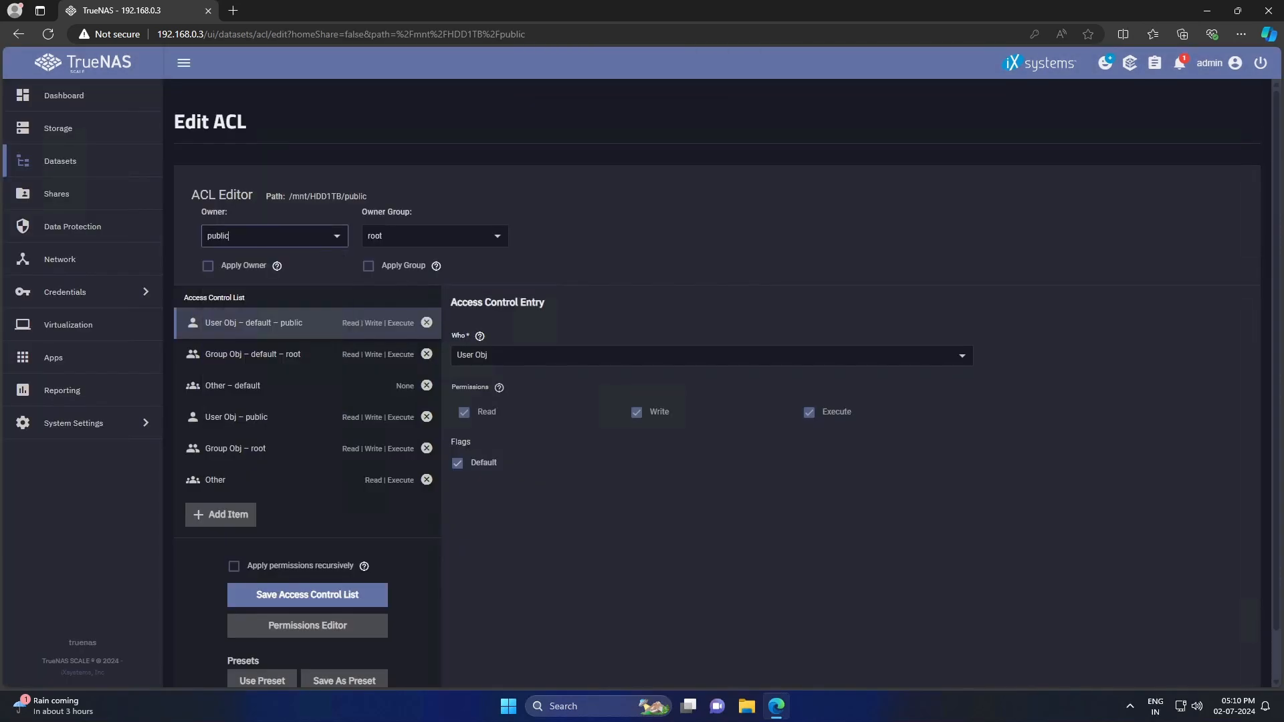
left_click(435, 236)
left_click(428, 268)
left_click(369, 266)
left_click(207, 266)
left_click(304, 596)
- Share the media dataset over SMB with owner and owner group set to tech
left_click(59, 194)
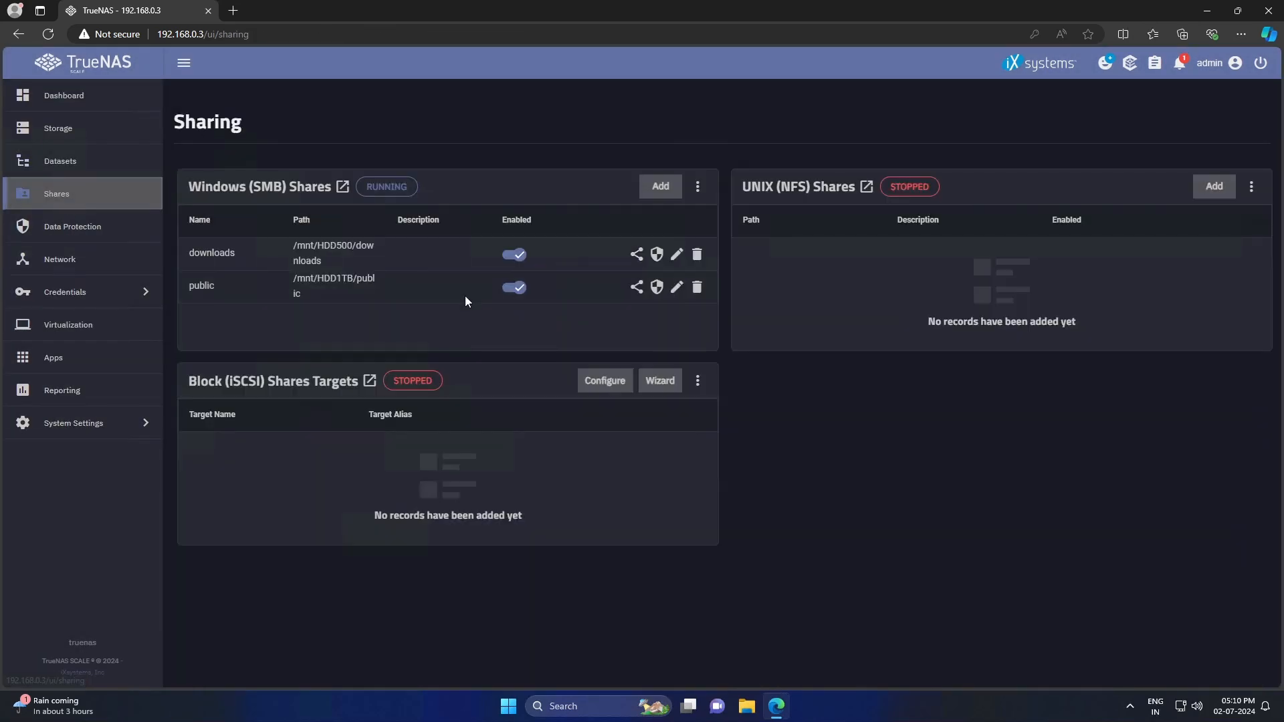
left_click(660, 186)
left_click(990, 251)
left_click(1003, 271)
left_click(1054, 333)
left_click(1004, 642)
left_click(797, 435)
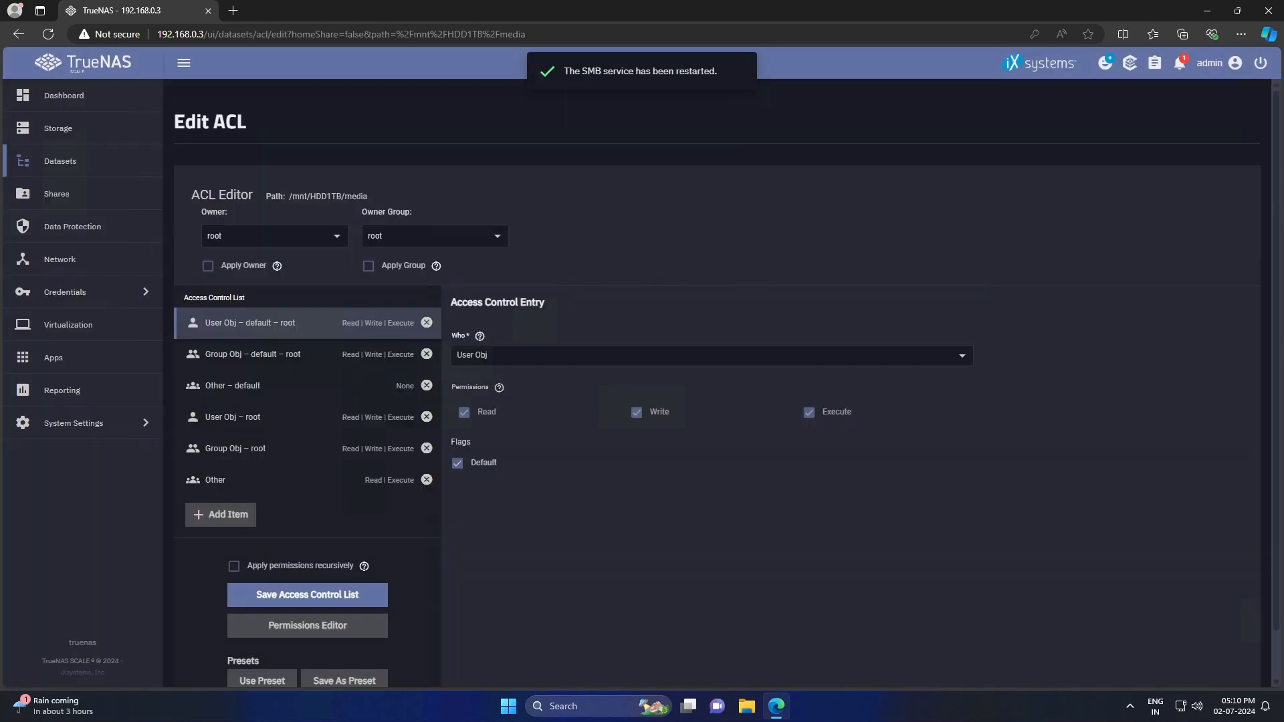
left_click(274, 236)
left_click(255, 296)
left_click(435, 236)
left_click(398, 296)
left_click(368, 266)
left_click(208, 266)
left_click(313, 591)
- Add an SMB share for the documents dataset and begin setting its permissions
left_click(269, 426)
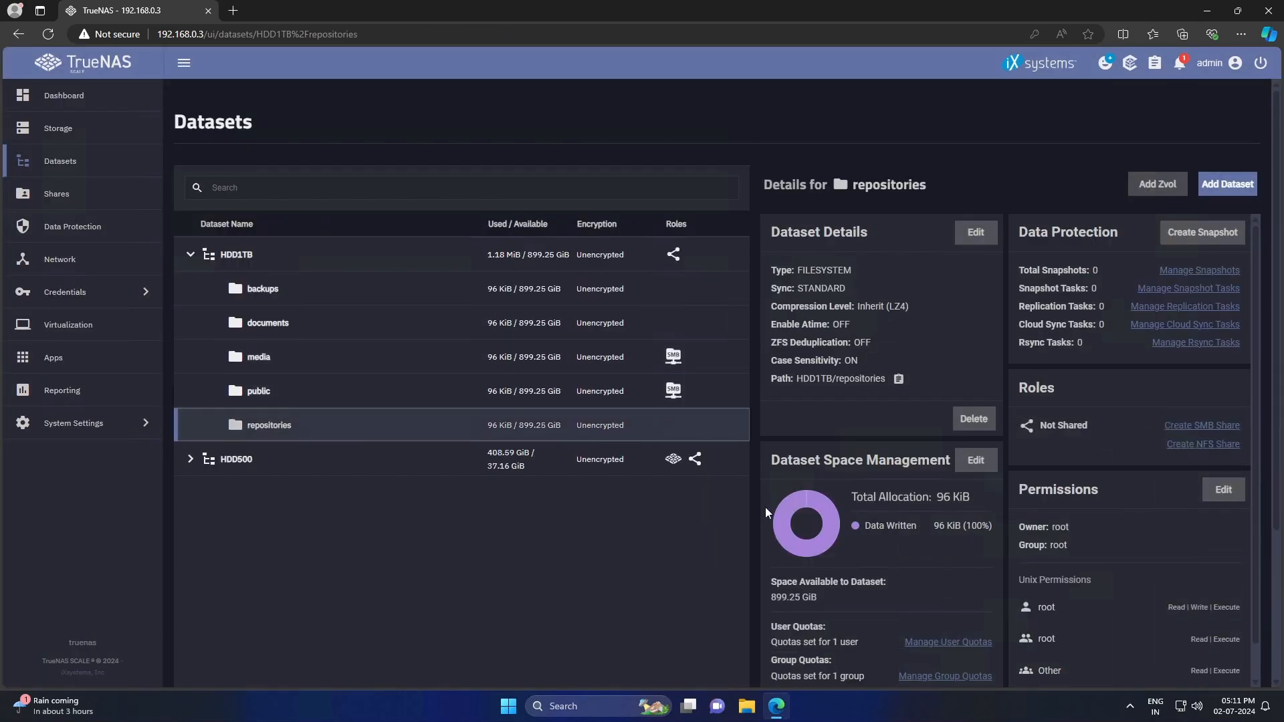
left_click(57, 194)
left_click(66, 226)
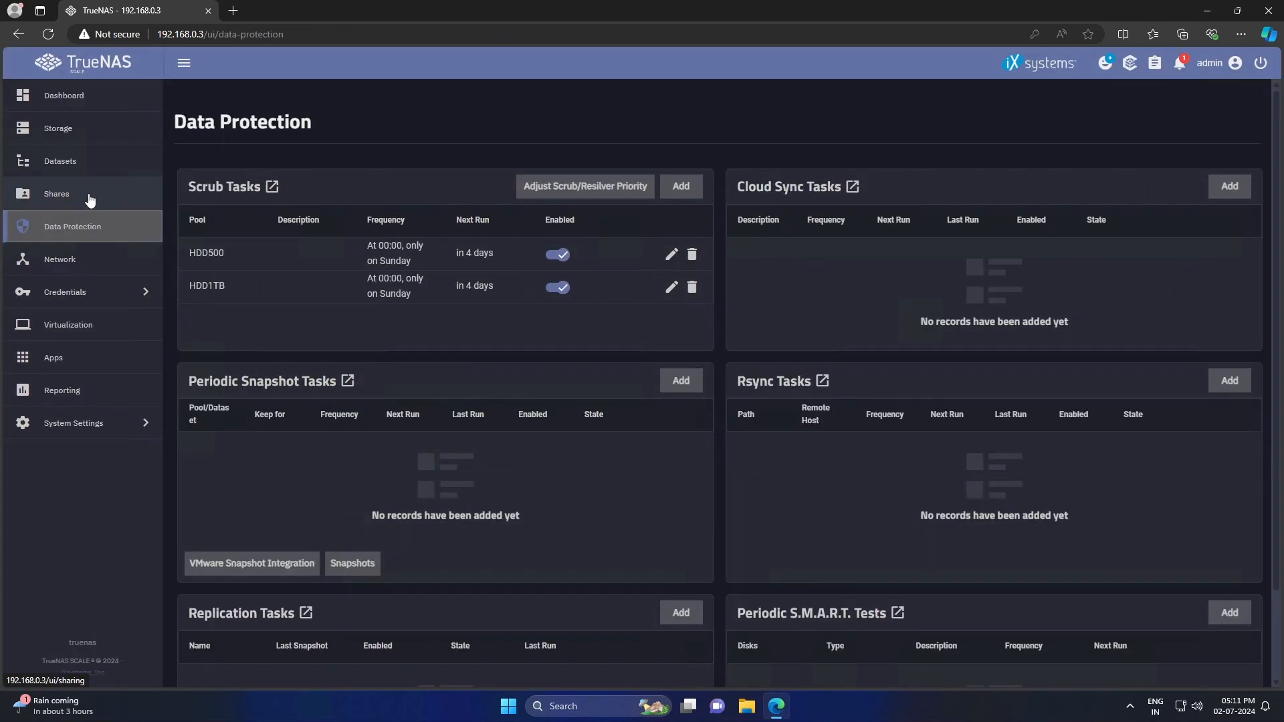
left_click(57, 194)
left_click(660, 186)
left_click(990, 250)
left_click(1004, 272)
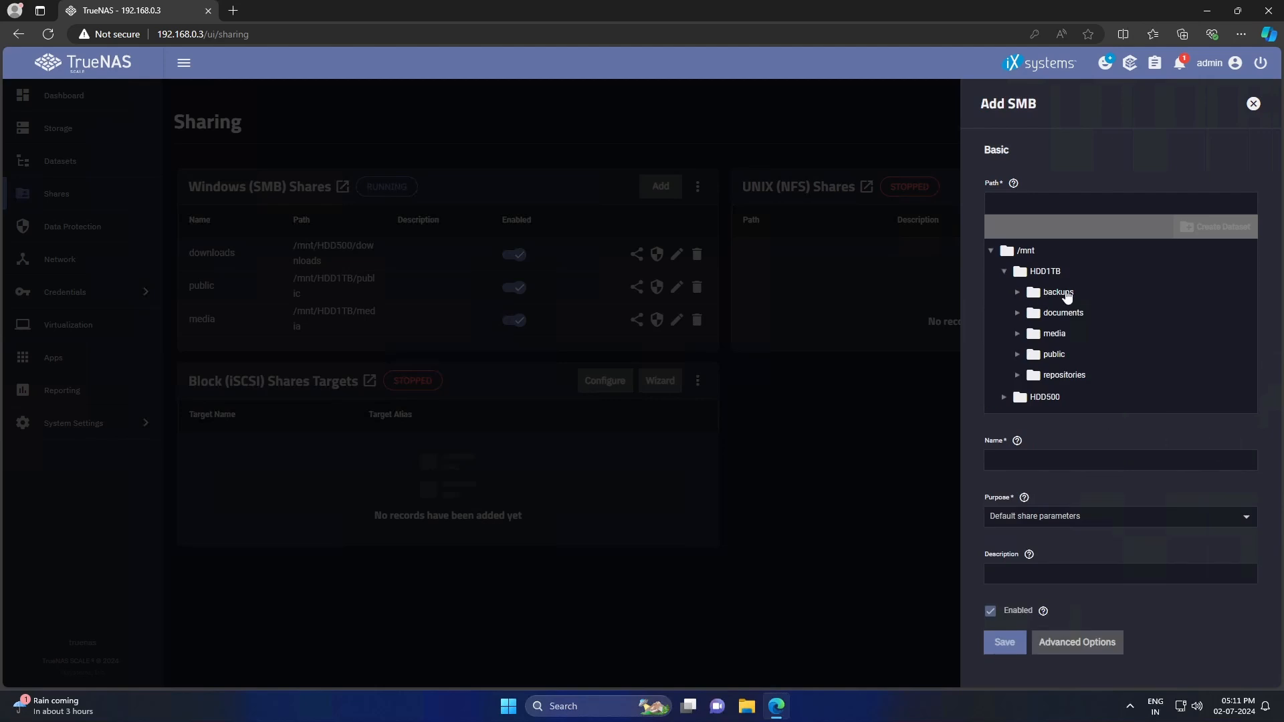
left_click(1060, 295)
left_click(1005, 642)
left_click(656, 402)
left_click(395, 236)
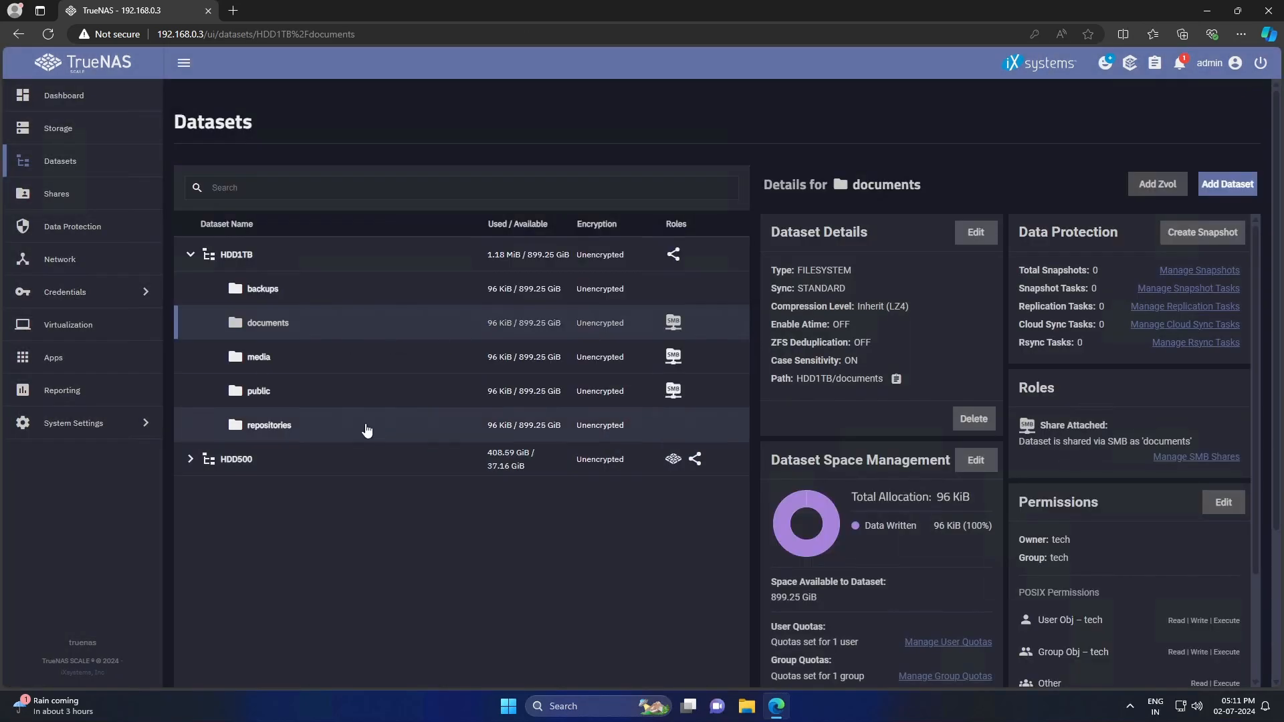
left_click(57, 194)
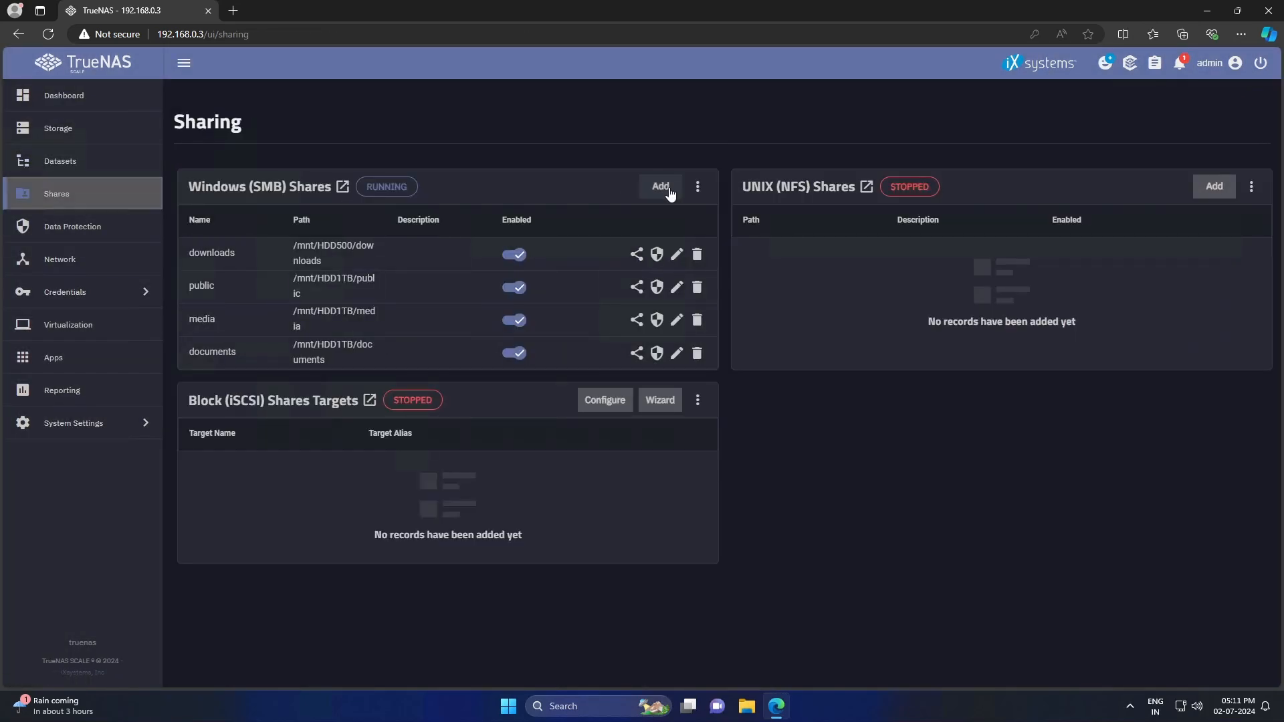
- Share the repositories dataset over SMB with owner and owner group set to tech
left_click(669, 193)
left_click(991, 250)
left_click(1003, 270)
left_click(1063, 374)
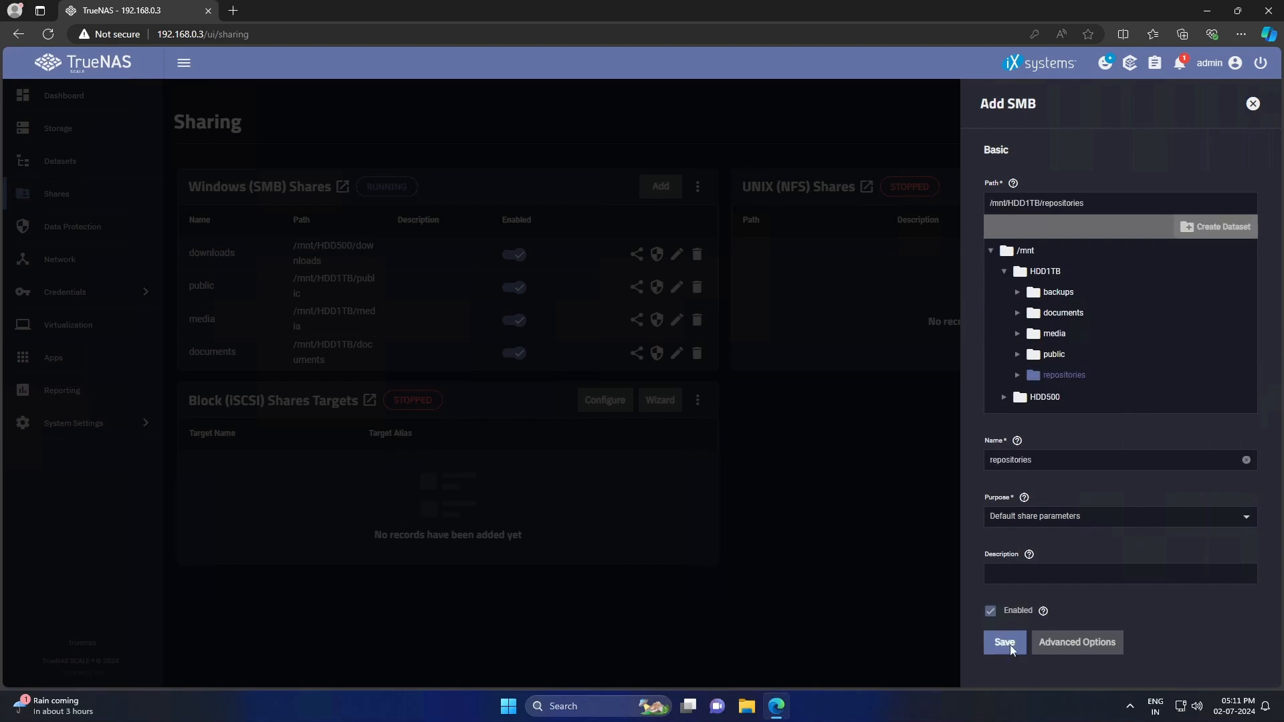
left_click(1005, 642)
left_click(708, 403)
left_click(271, 236)
left_click(243, 298)
left_click(431, 236)
left_click(394, 298)
left_click(209, 267)
left_click(368, 267)
left_click(318, 596)
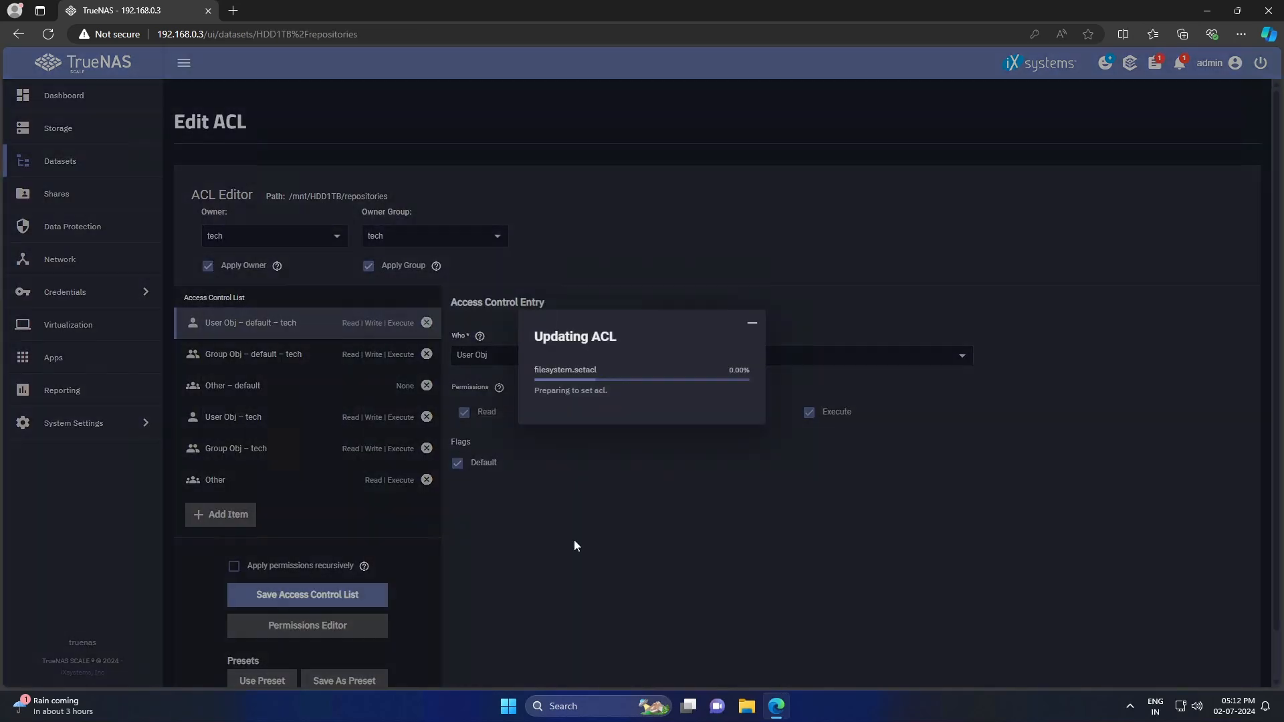
- Share the backups dataset over SMB with owner and owner group set to tech
left_click(78, 201)
left_click(663, 189)
left_click(991, 250)
left_click(1005, 271)
left_click(1059, 292)
left_click(1005, 642)
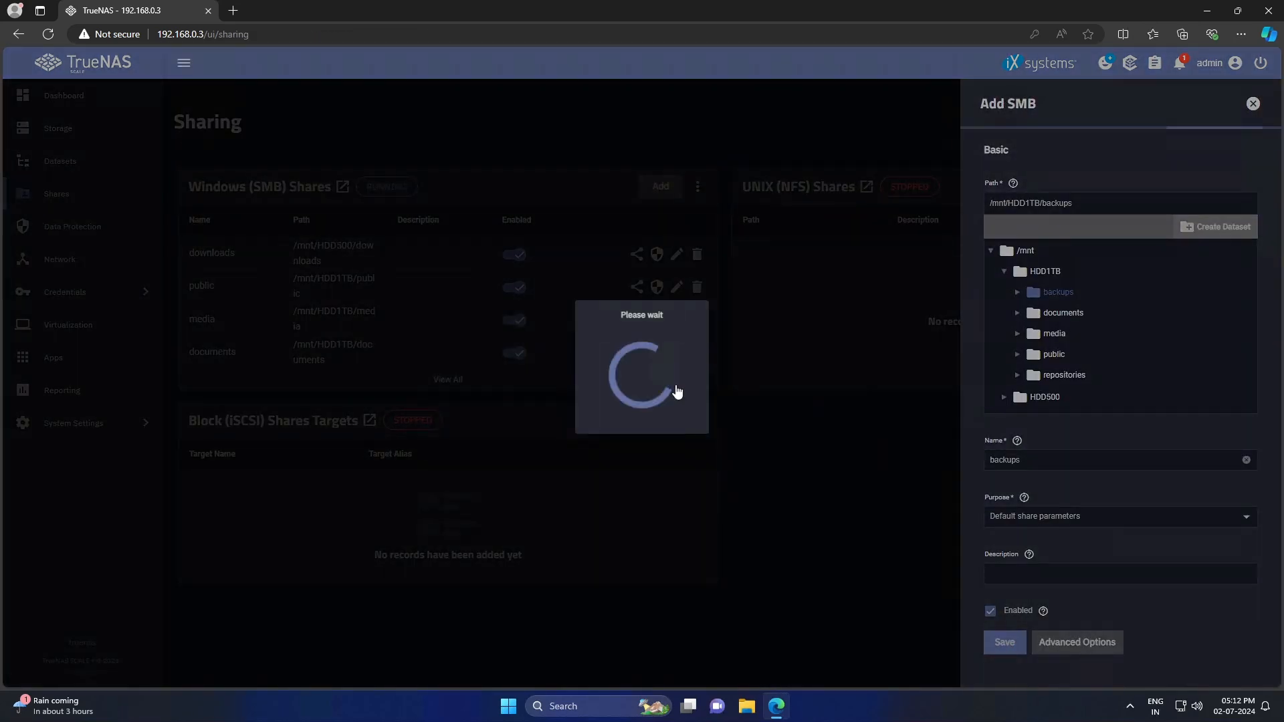
left_click(708, 403)
left_click(431, 236)
left_click(394, 298)
left_click(273, 236)
left_click(241, 298)
left_click(208, 266)
left_click(380, 267)
left_click(315, 595)
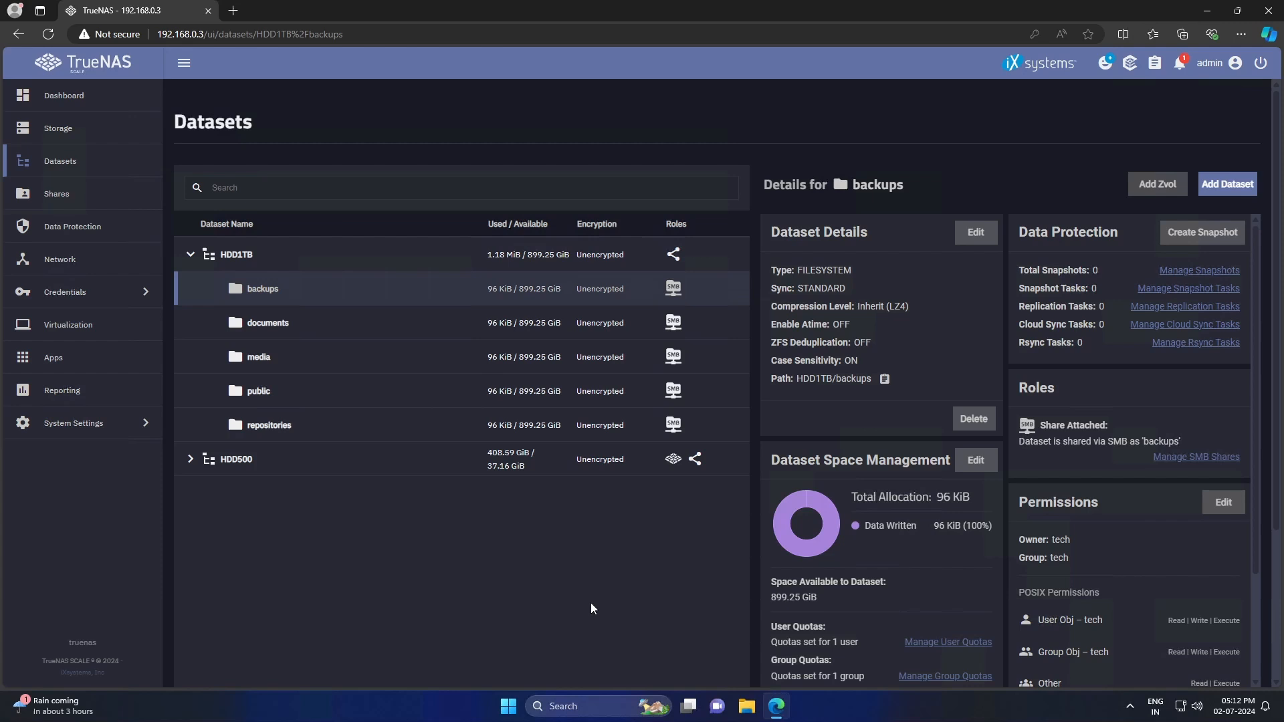
left_click(191, 459)
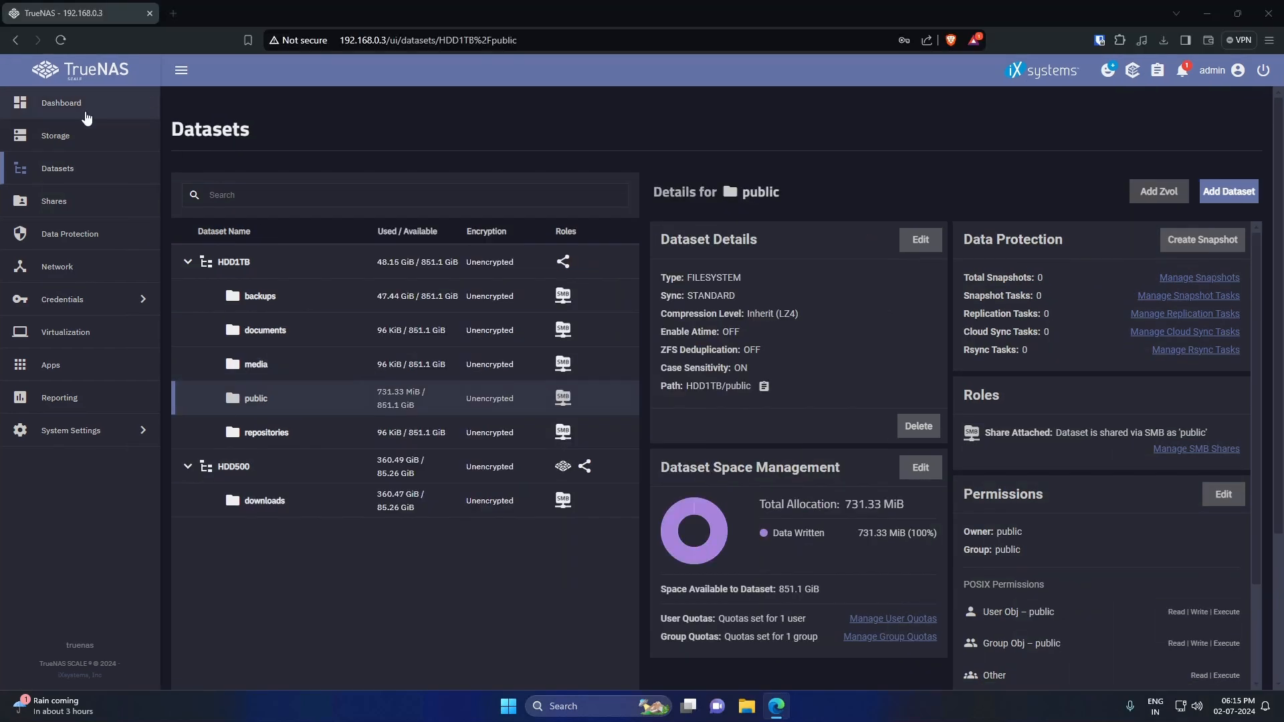
- Look over the Dashboard, then go to Data Protection to see its task tables
left_click(83, 104)
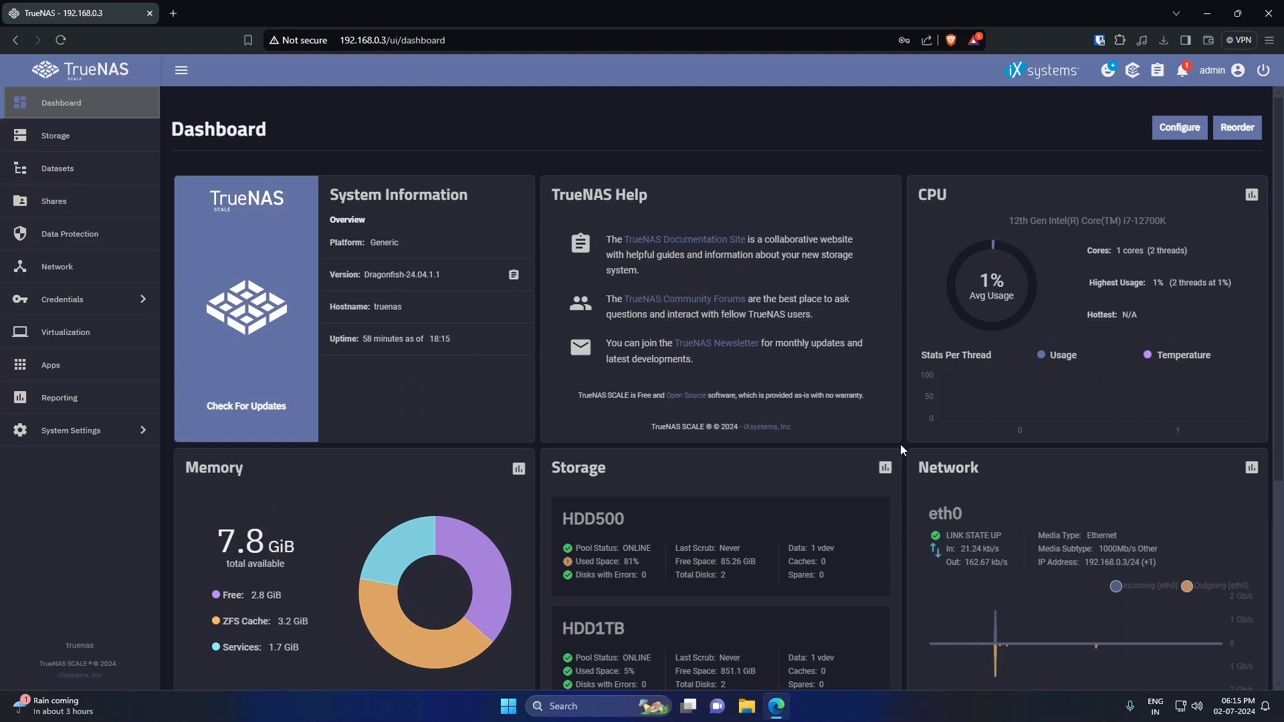
scroll(901, 448, "down", 4)
scroll(900, 449, "down", 1)
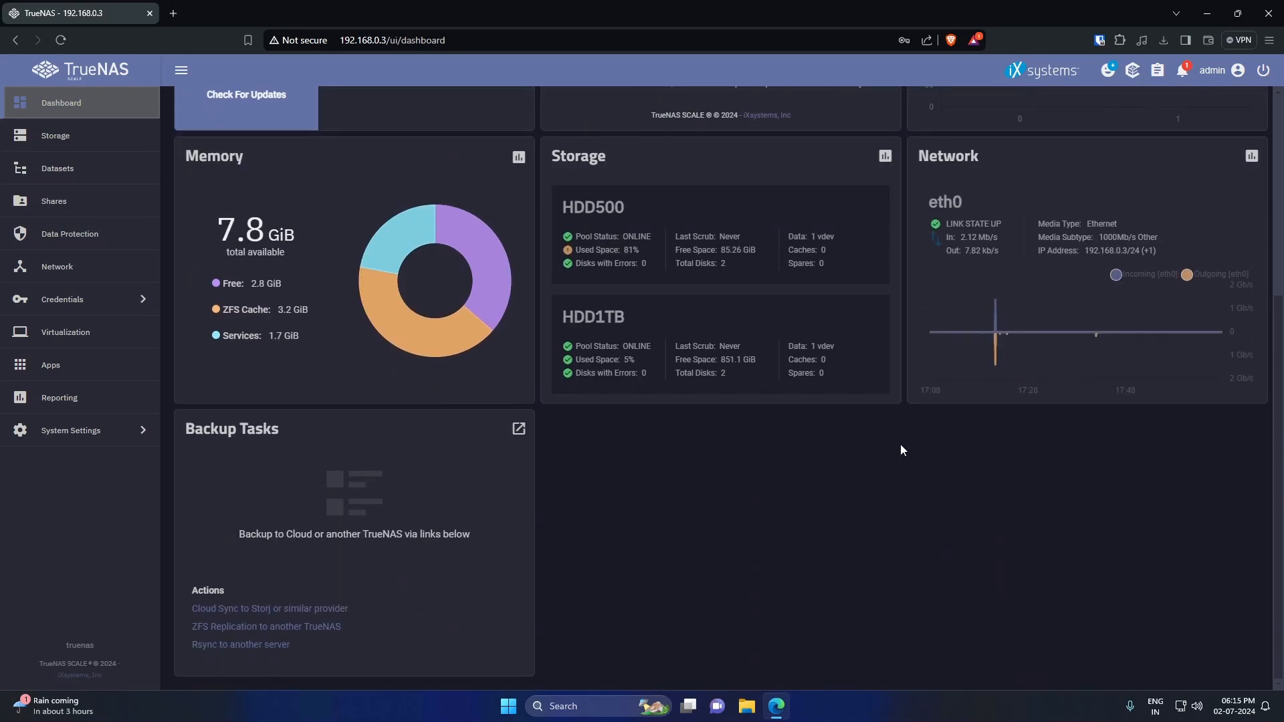
scroll(900, 448, "up", 5)
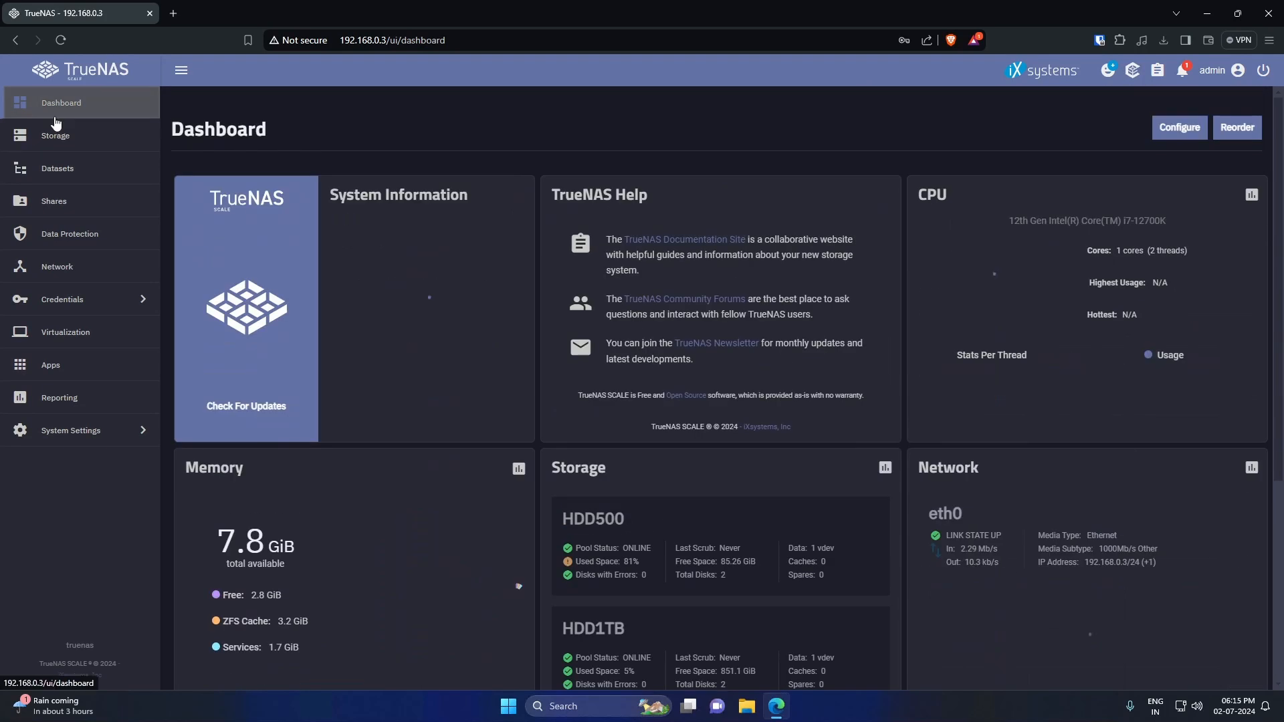
left_click(79, 236)
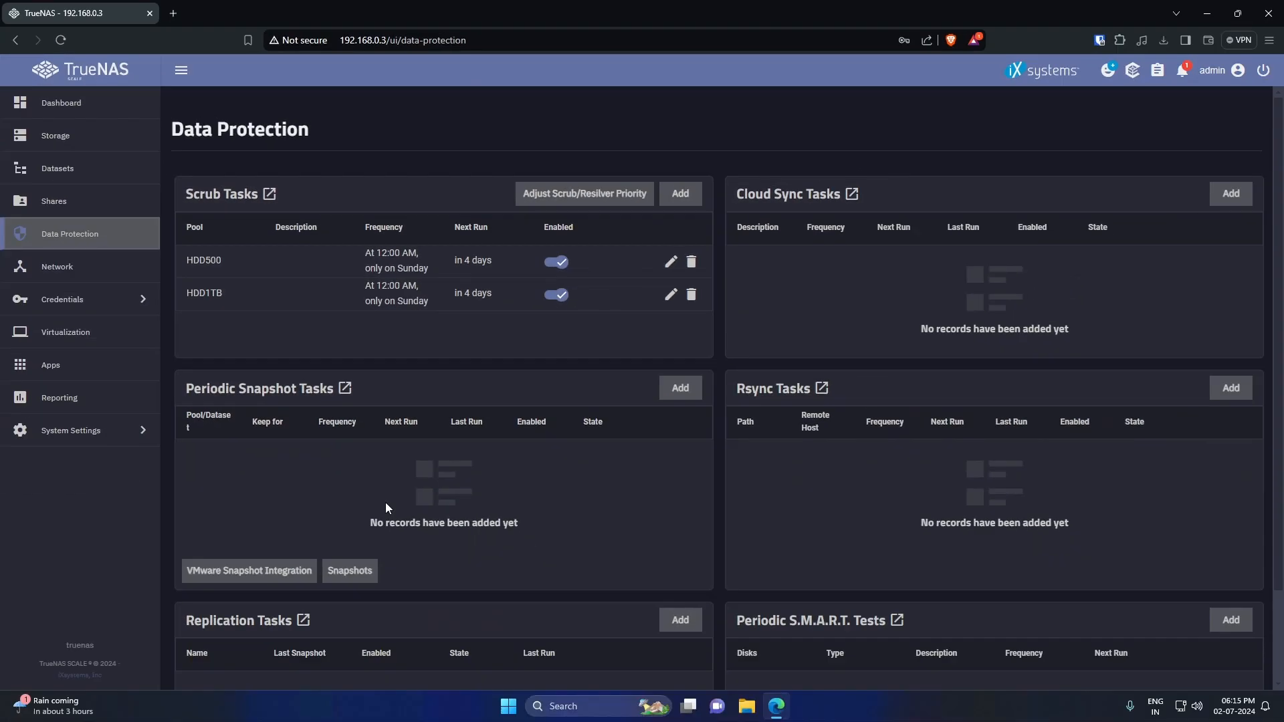
- Add a SHORT S.M.A.R.T. test on all disks, scheduled weekly, and save it
scroll(691, 496, "down", 3)
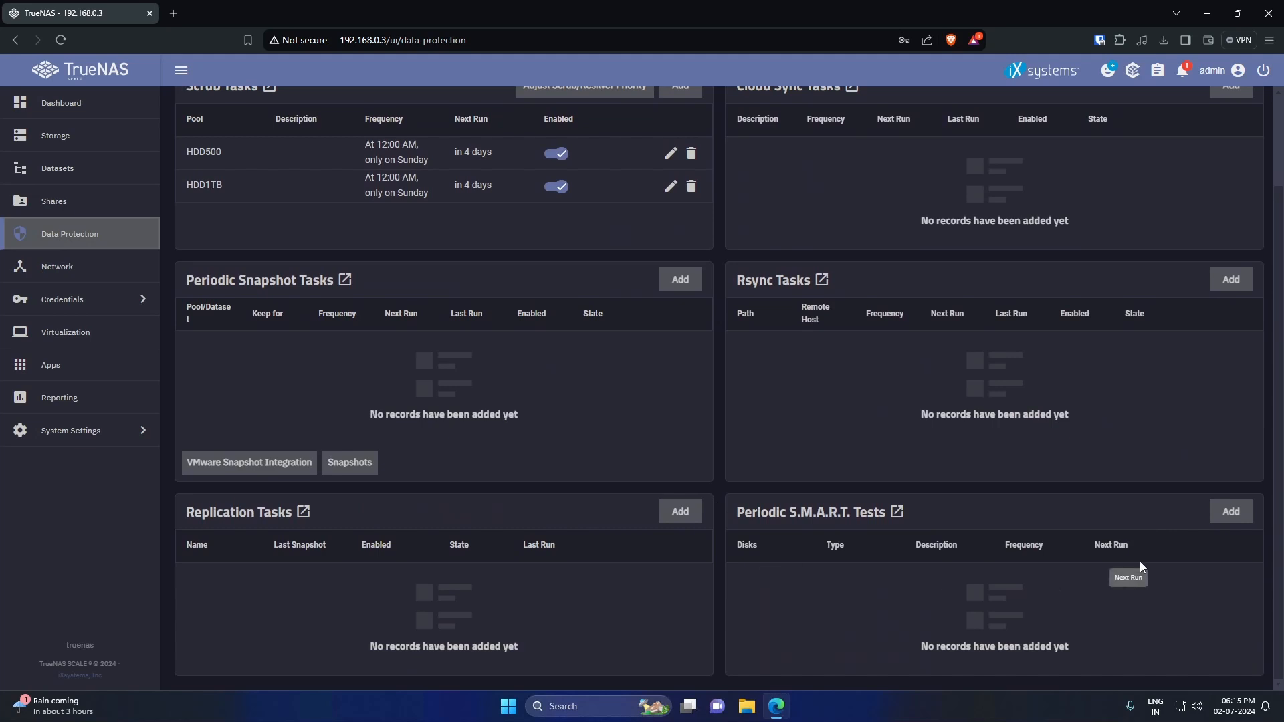
left_click(1231, 513)
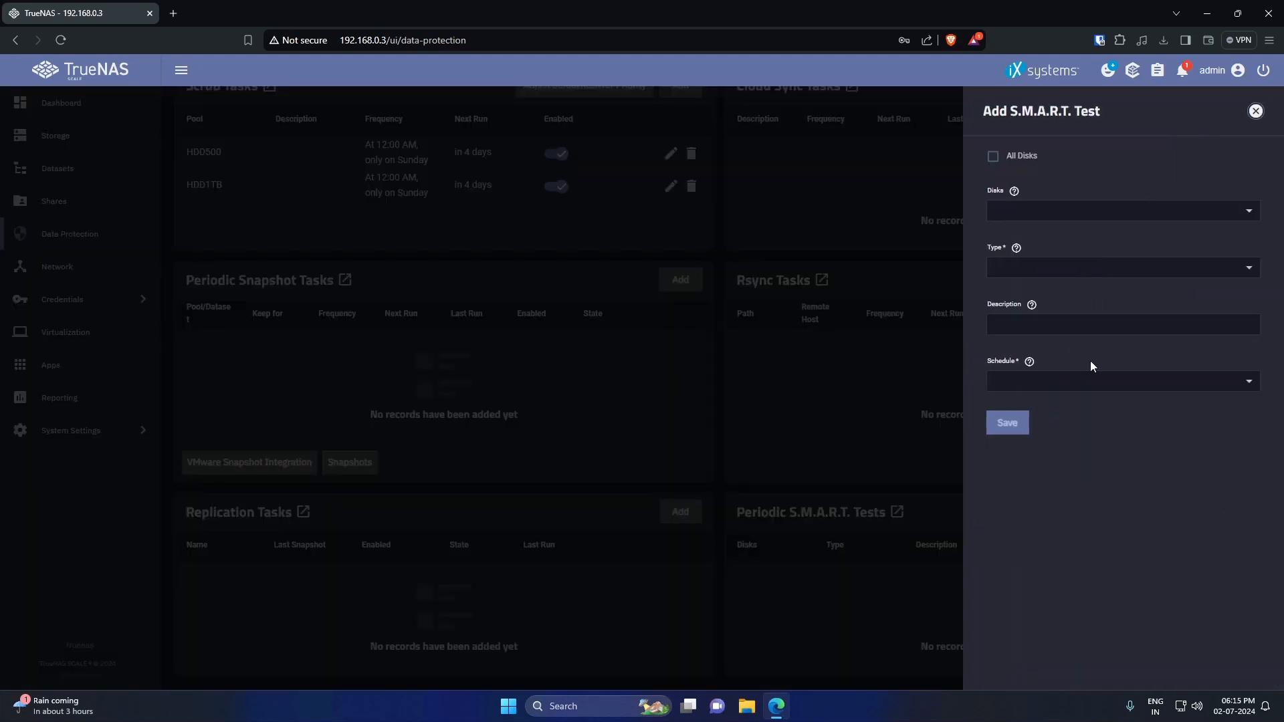
left_click(1020, 156)
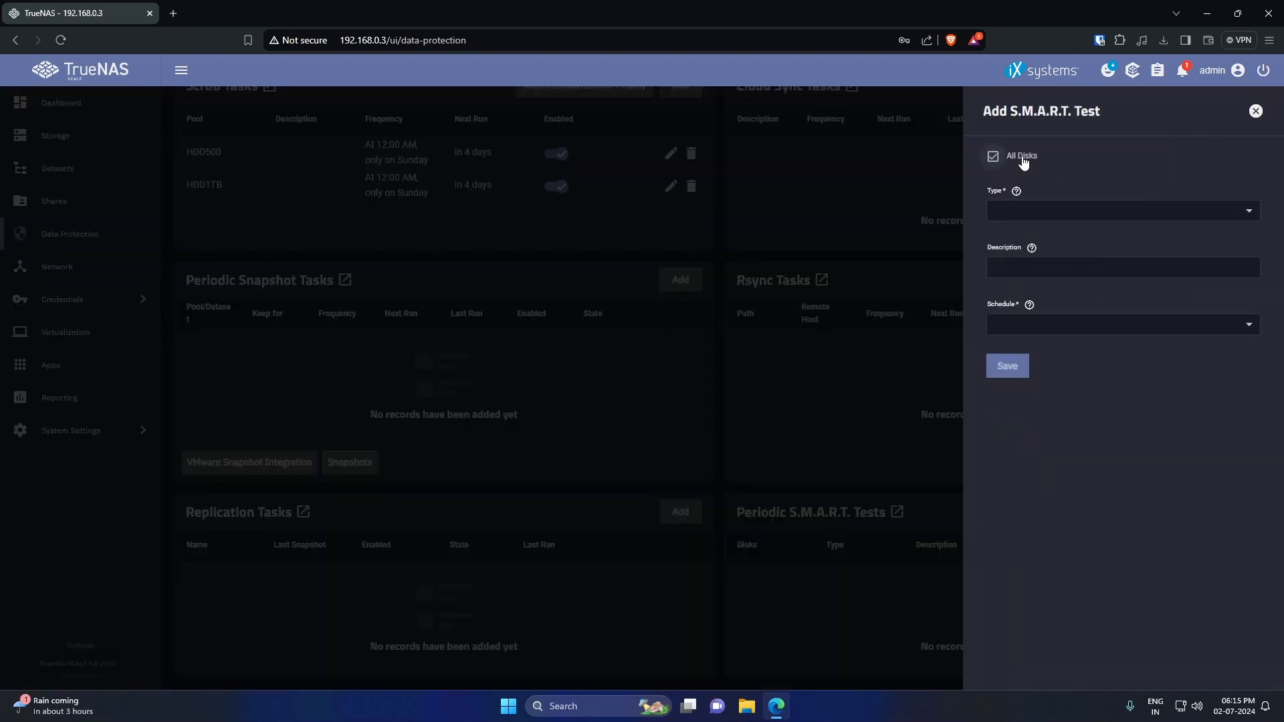
left_click(1073, 211)
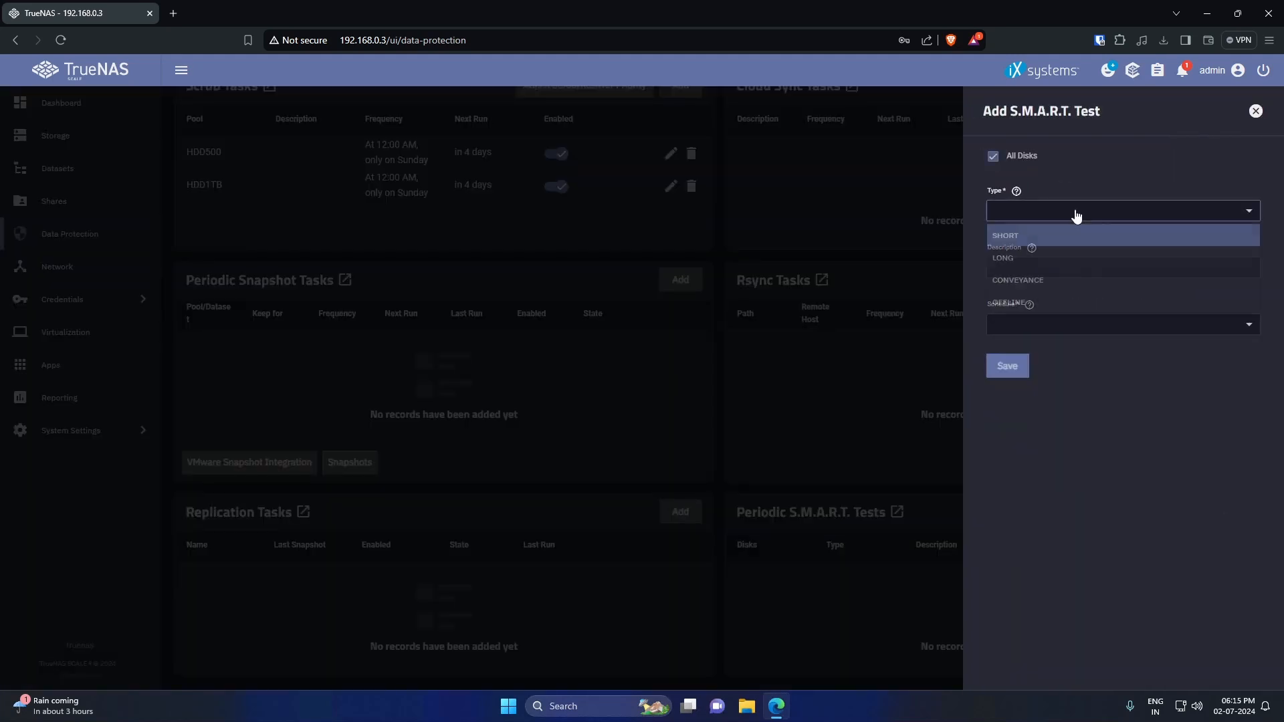
left_click(1036, 244)
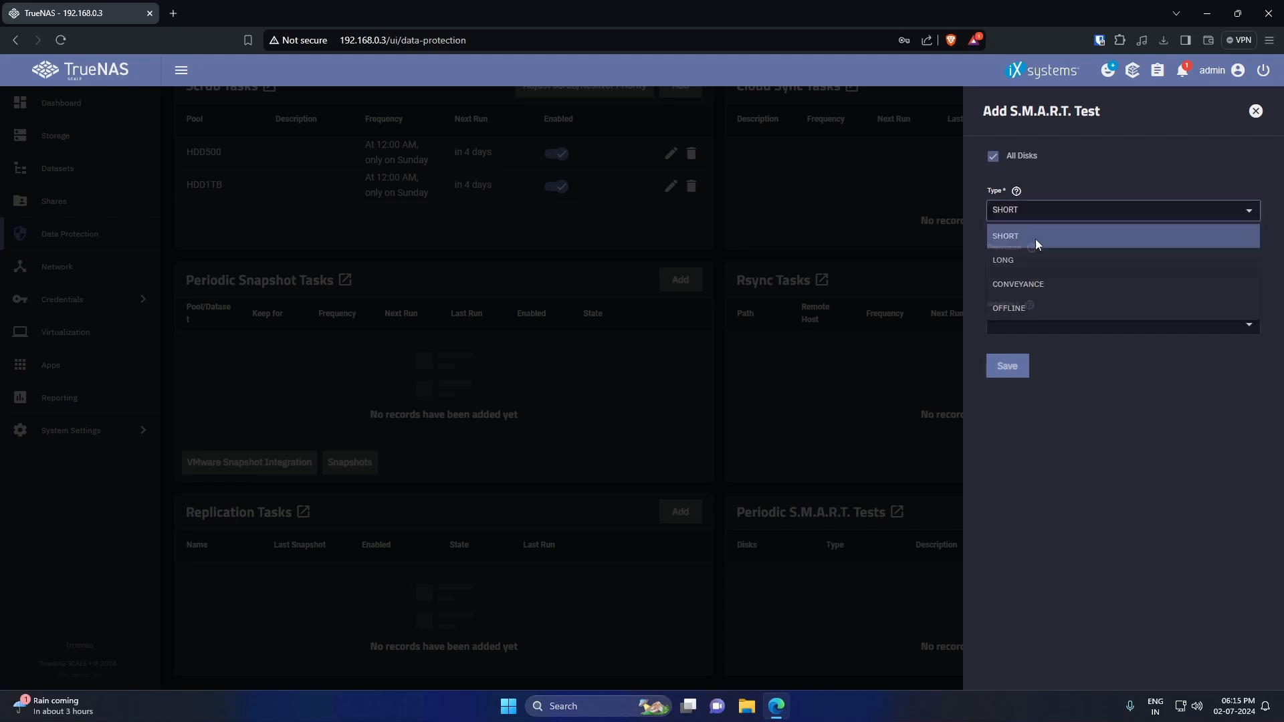
left_click(1093, 324)
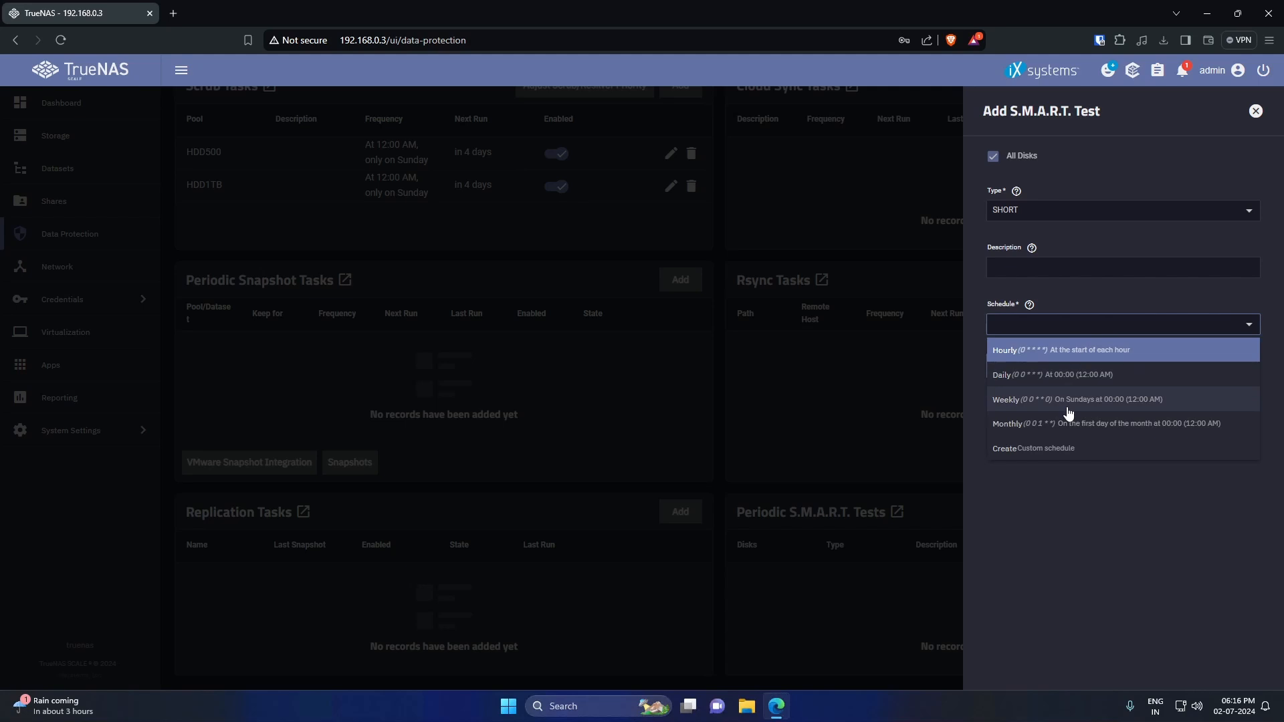
left_click(1067, 406)
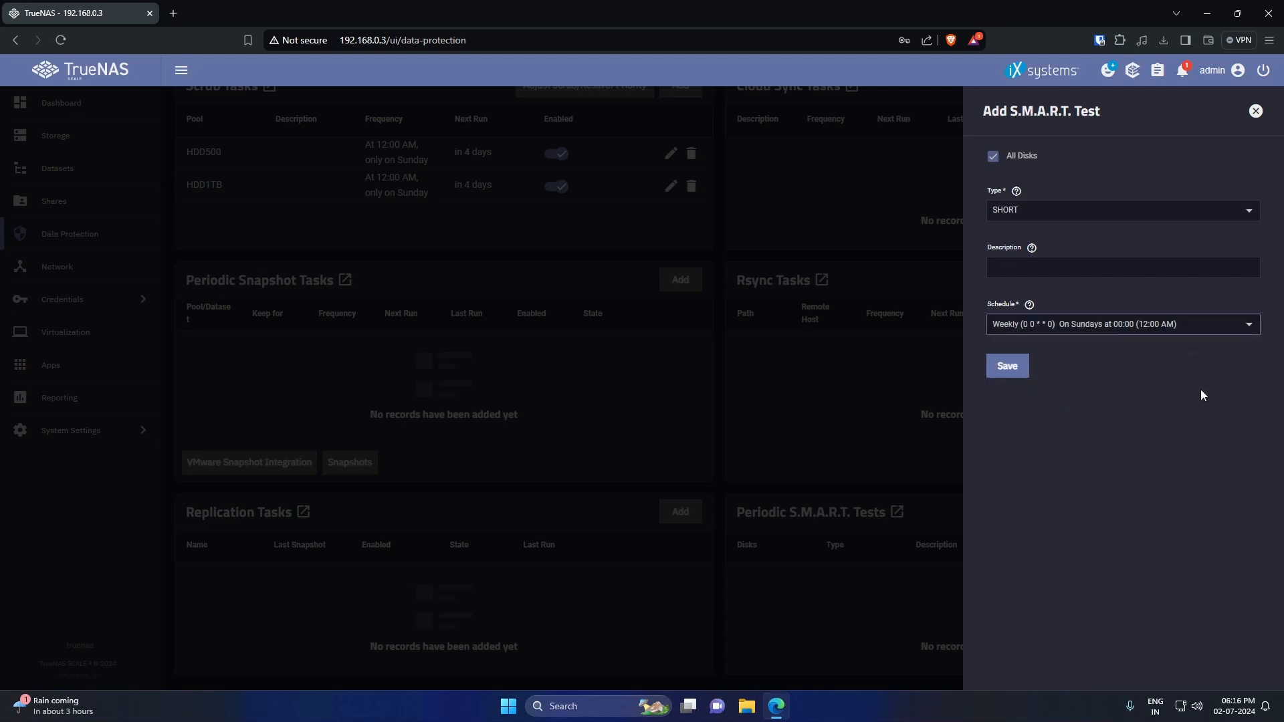
left_click(1005, 369)
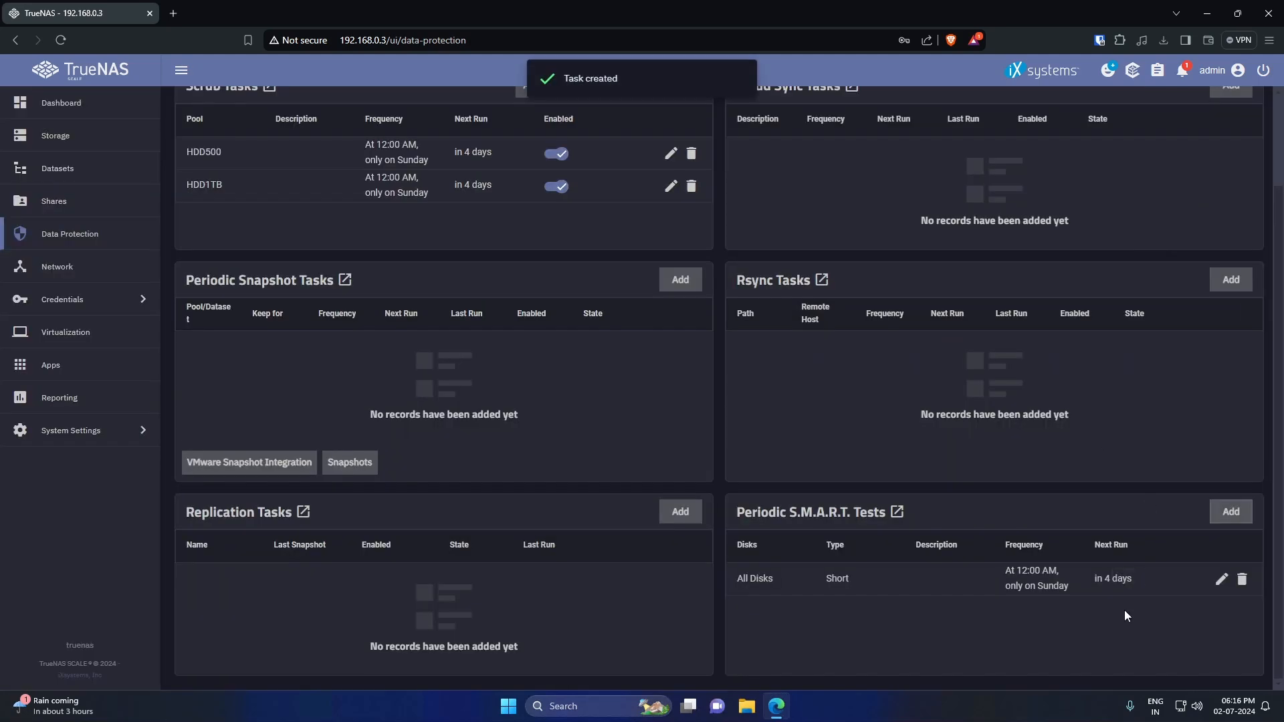
- Reschedule the short S.M.A.R.T. test to a custom Weekly schedule at hour 14 (02:00 PM Sundays), and save
left_click(1221, 580)
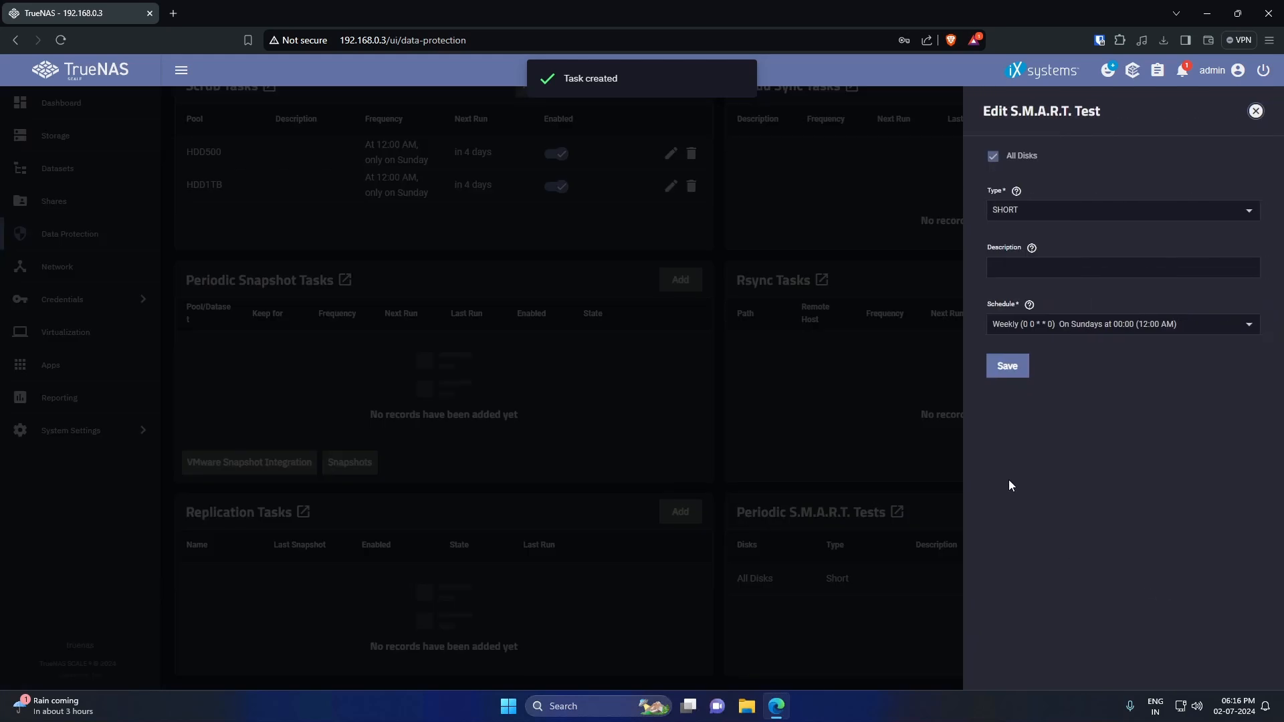
left_click(1090, 325)
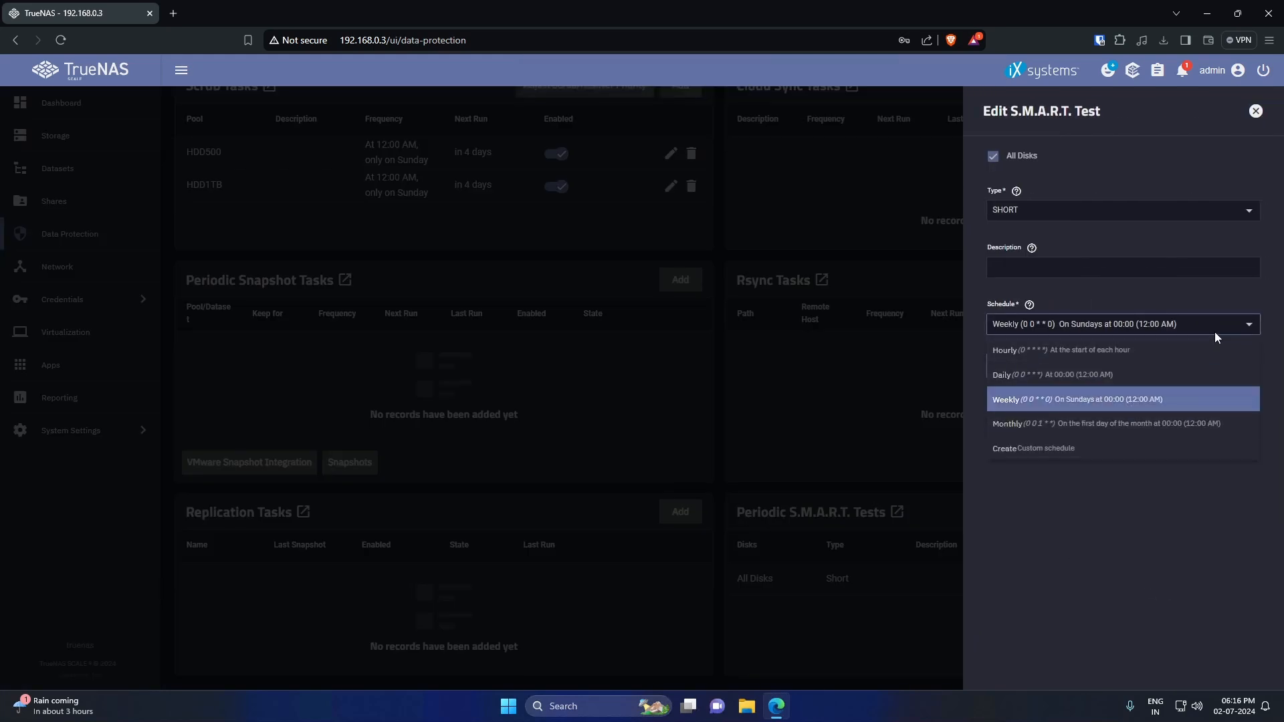
left_click(1242, 325)
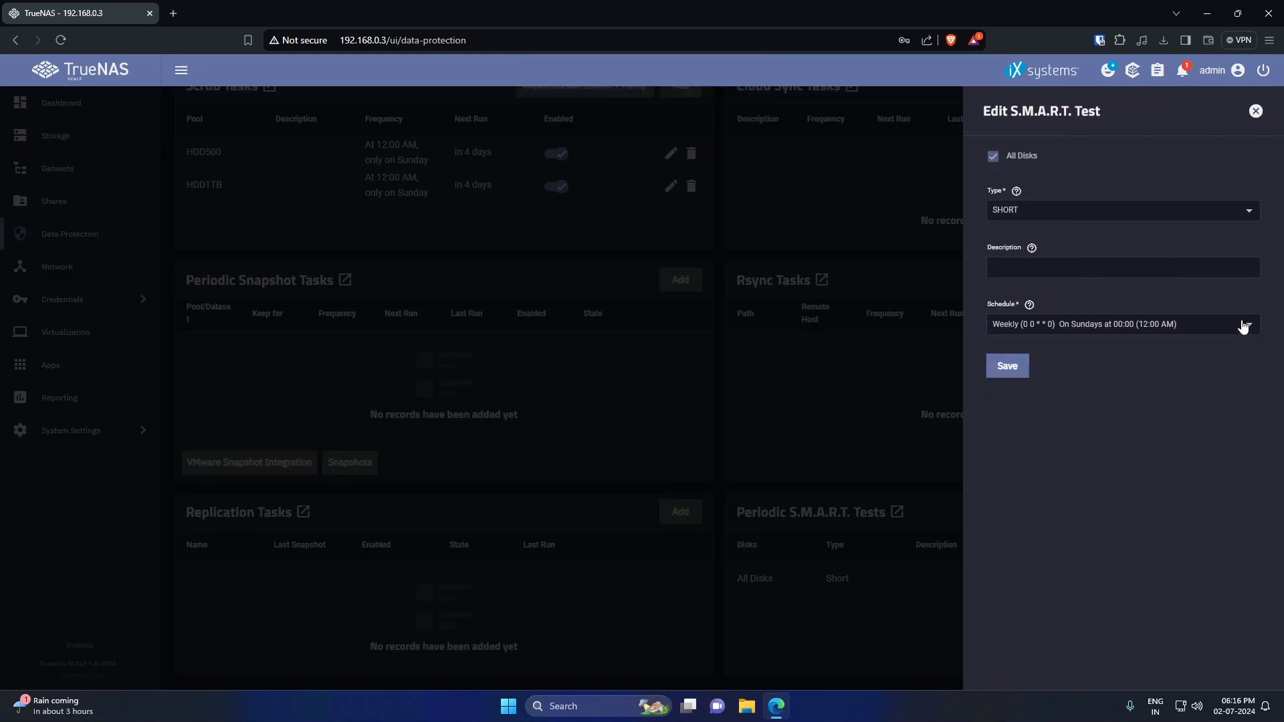
left_click(1164, 327)
left_click(1026, 448)
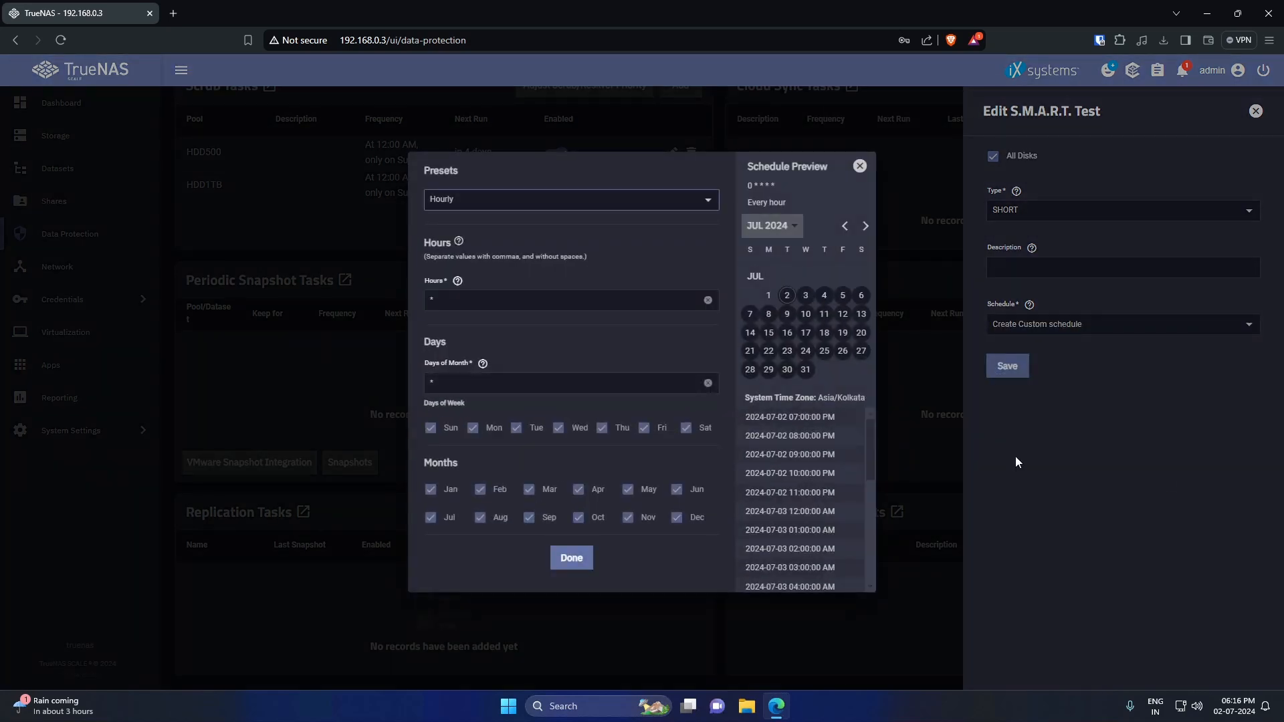
left_click(494, 200)
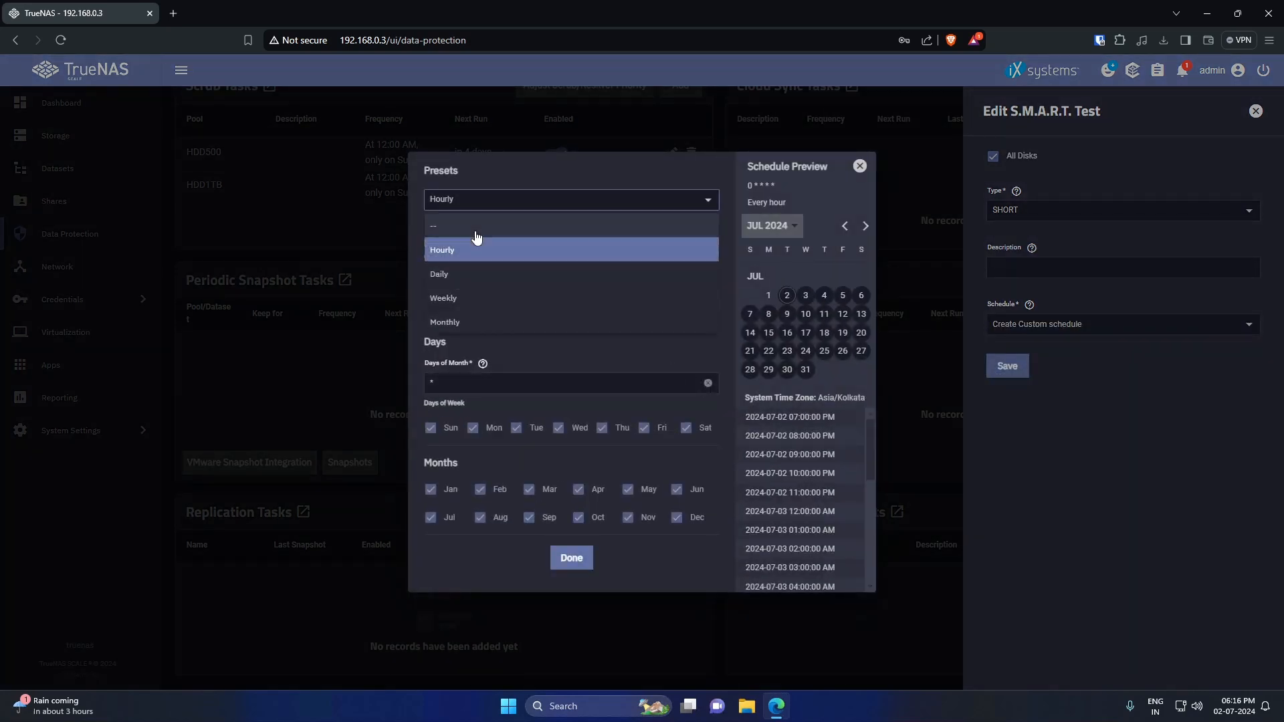
left_click(475, 299)
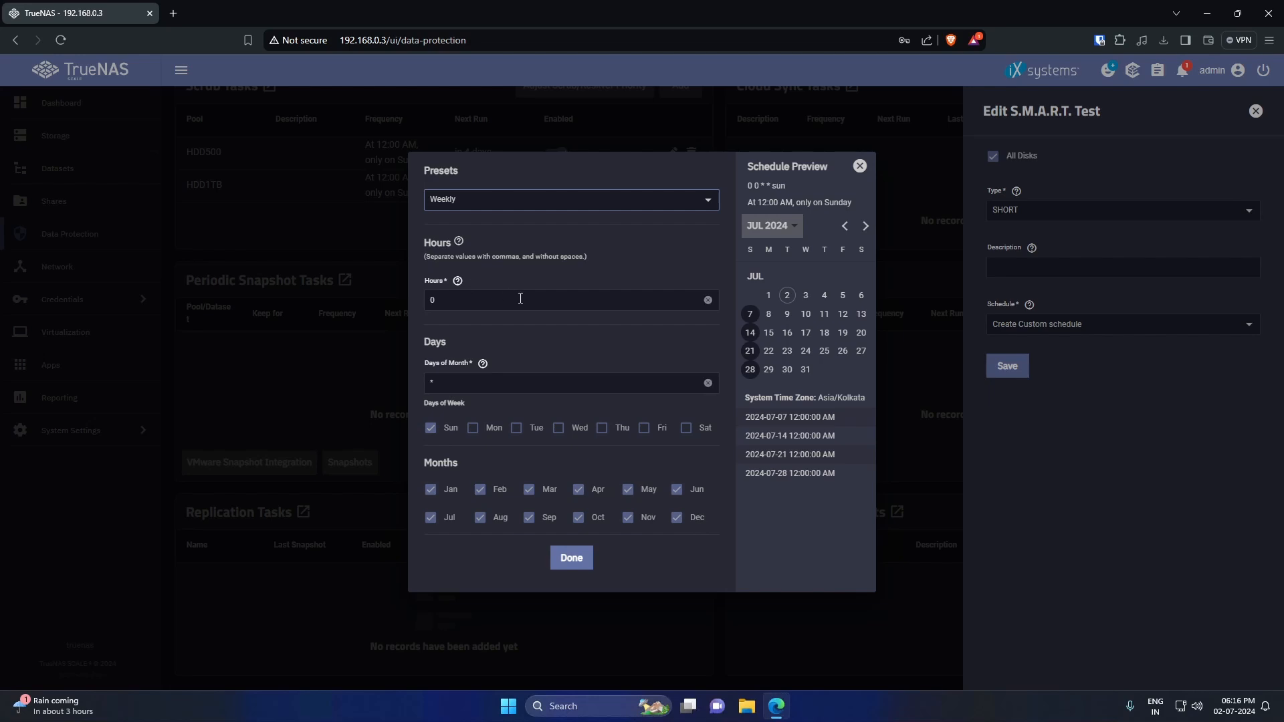
left_click(473, 299)
key("BackSpace")
type("14")
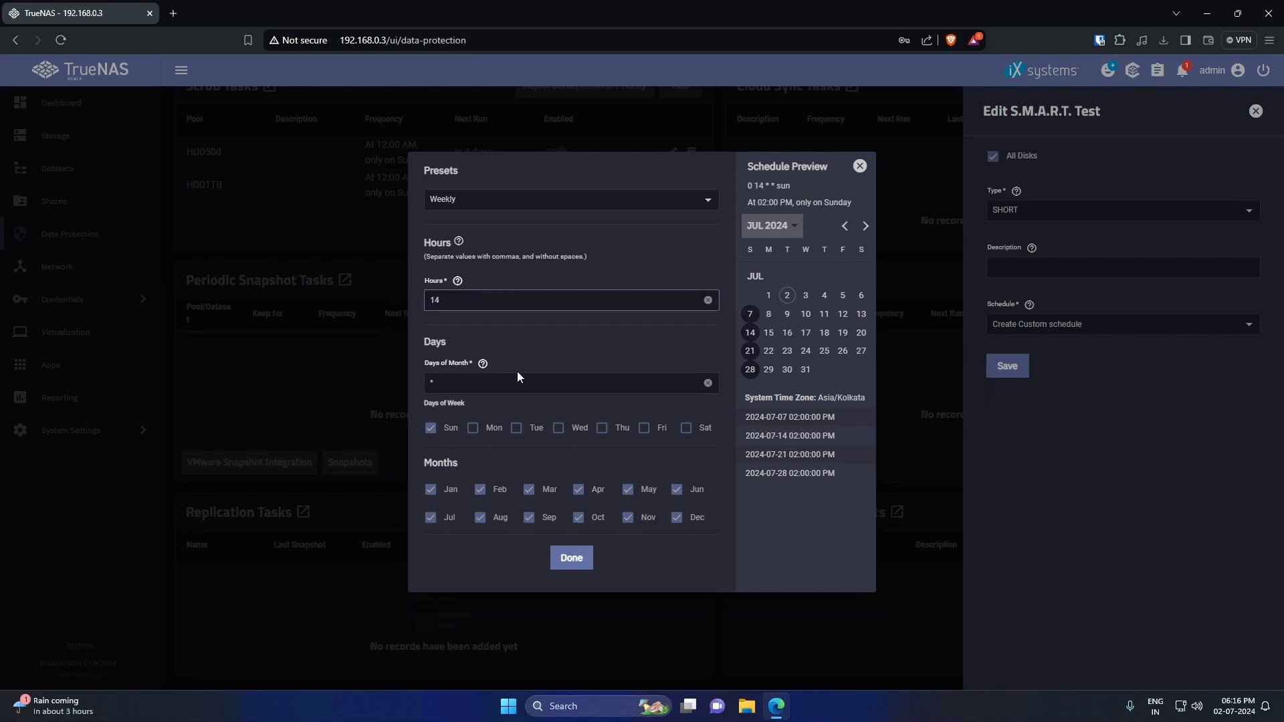
left_click(563, 355)
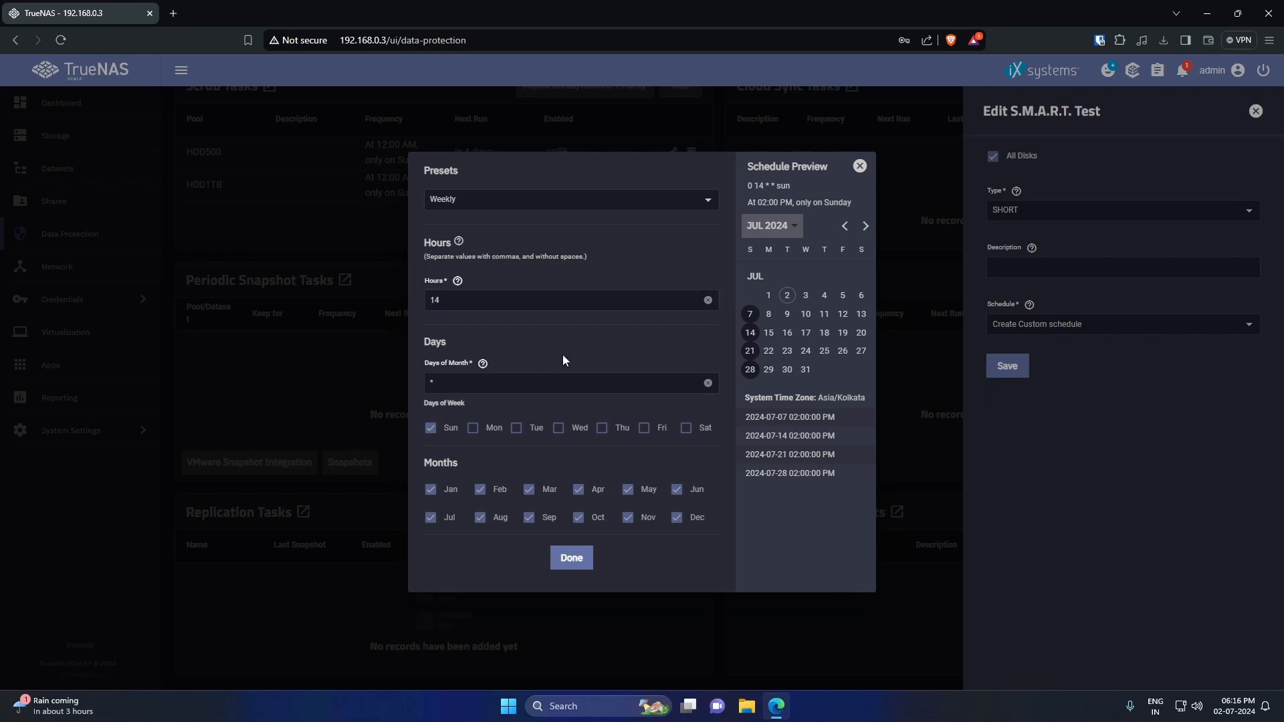
left_click(565, 555)
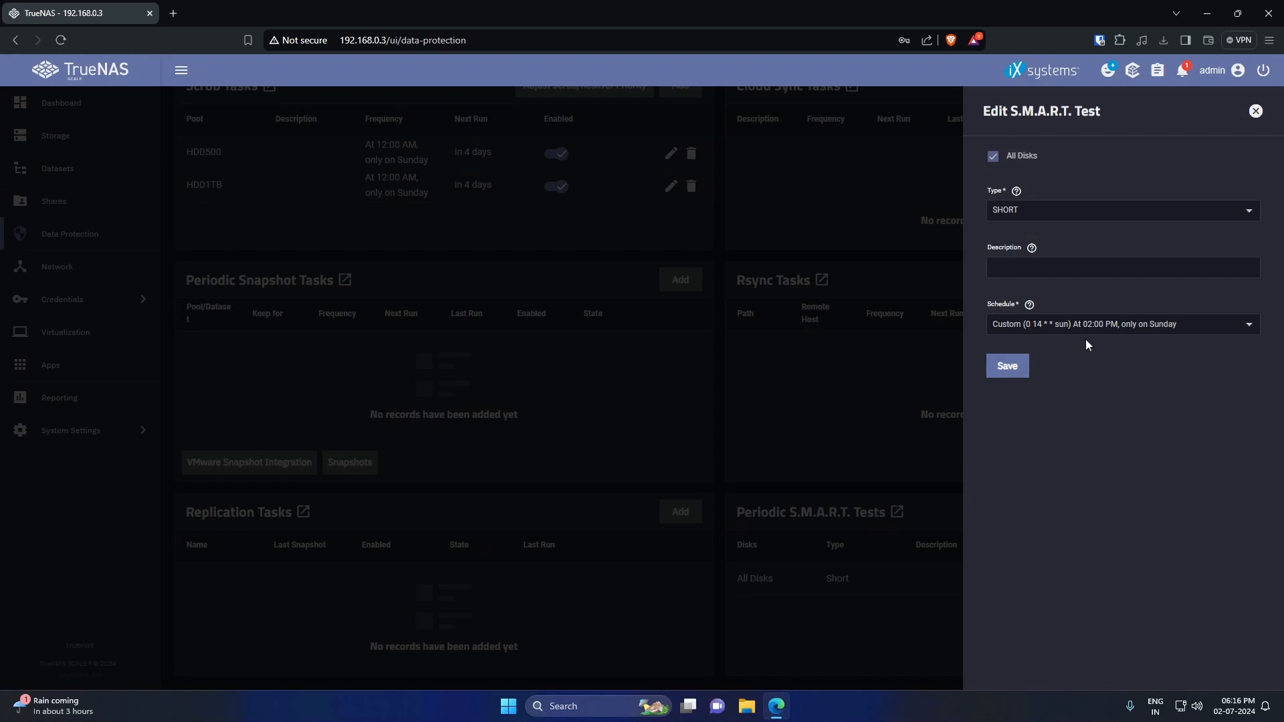
left_click(999, 363)
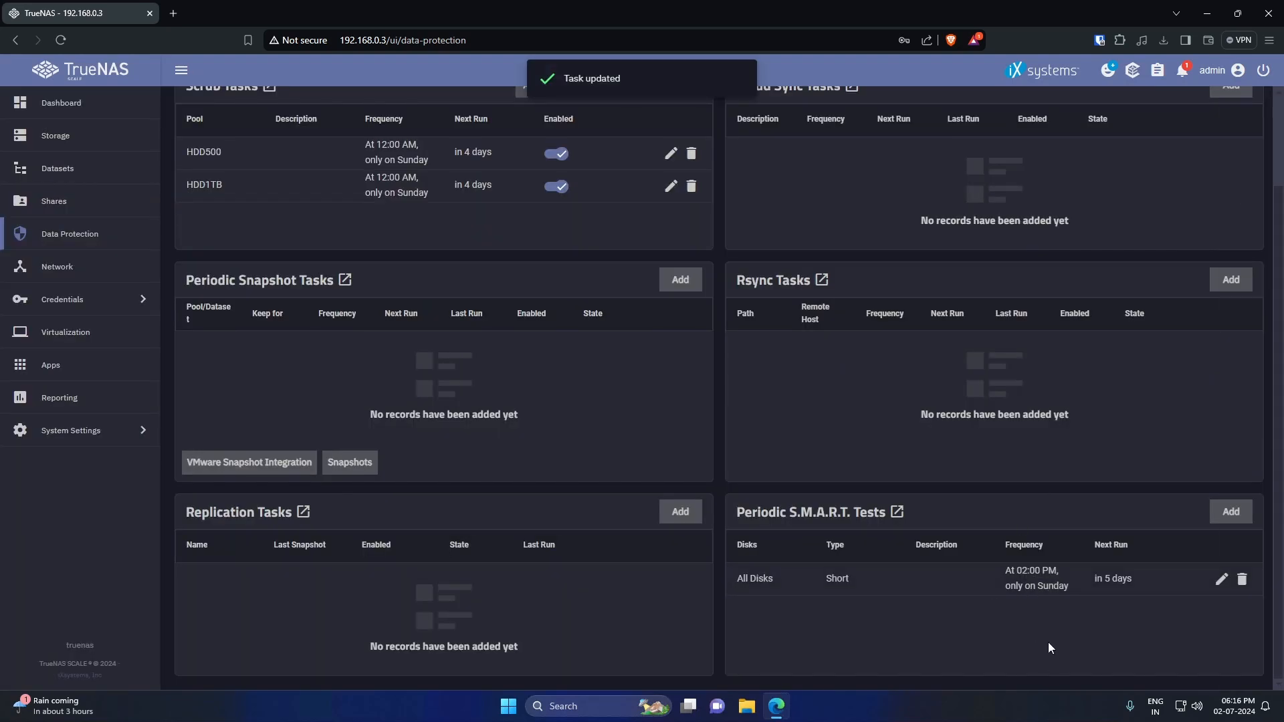
- Add a new S.M.A.R.T. test covering all disks with type LONG
left_click(1229, 512)
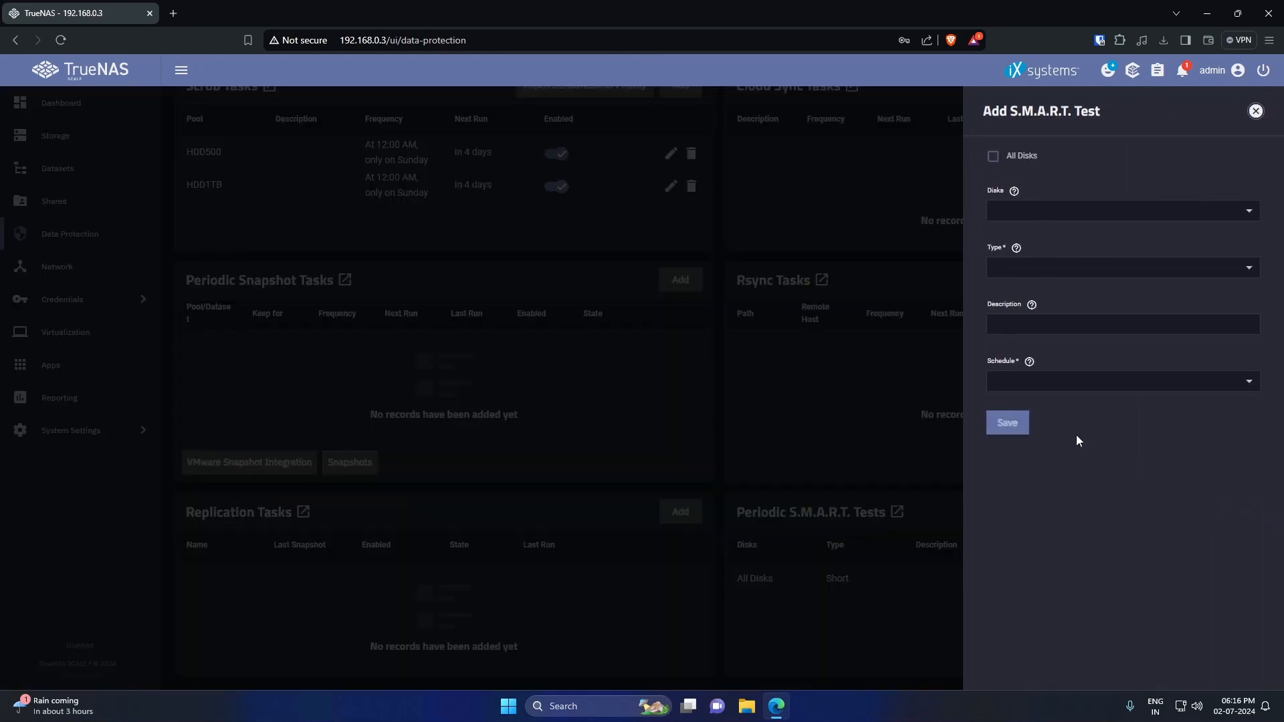
left_click(1021, 156)
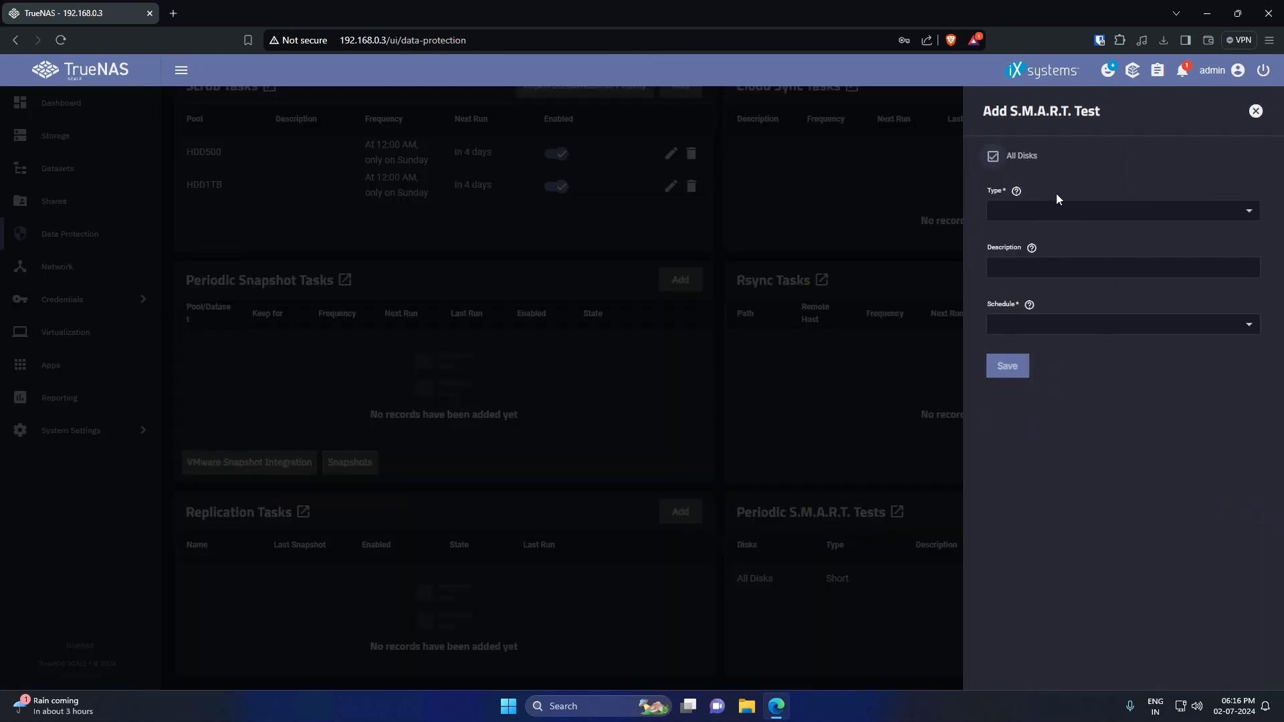
left_click(1054, 212)
left_click(1028, 265)
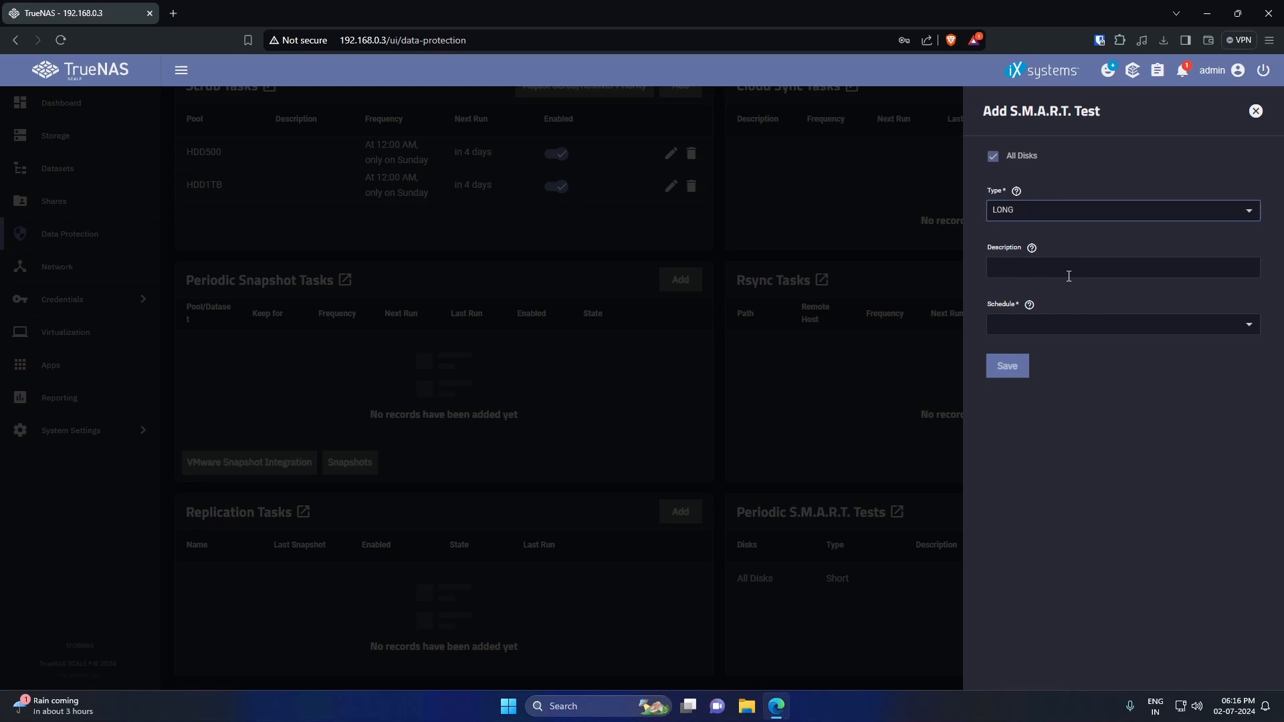
- Give the long test a custom Monthly schedule at 04:00 PM on day 1, and save it
left_click(1068, 329)
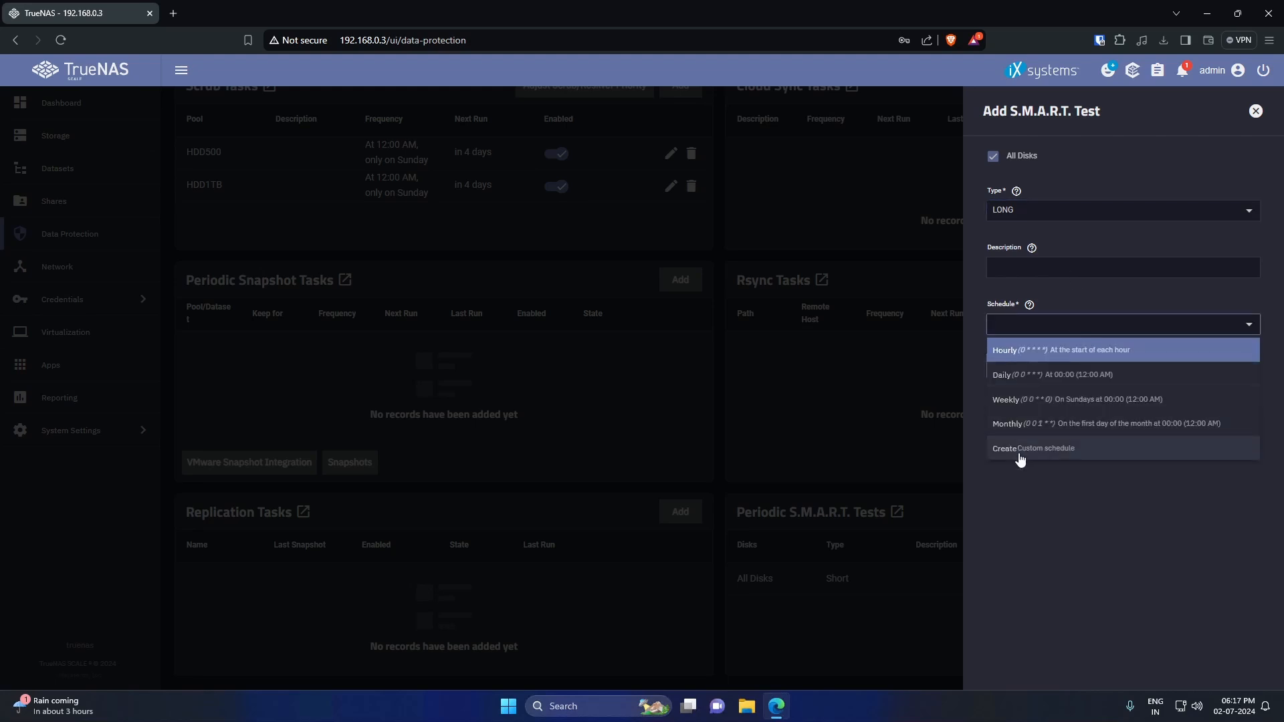
left_click(1020, 449)
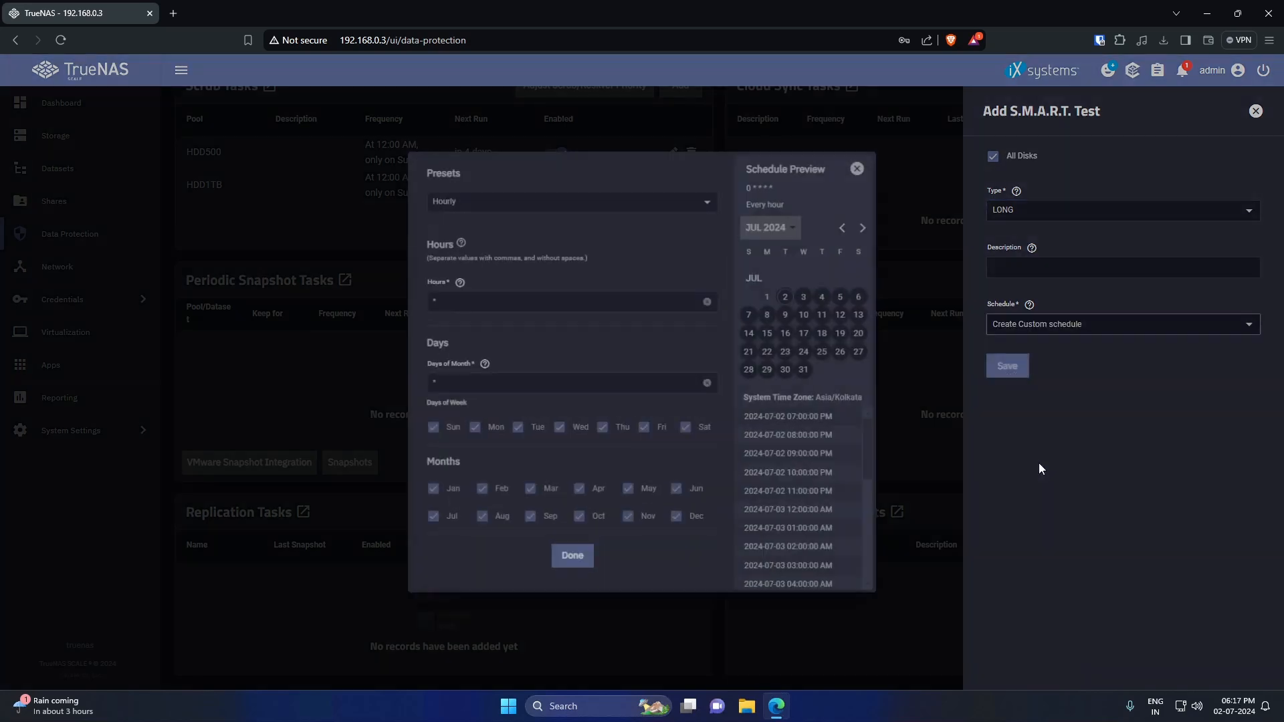
left_click(522, 210)
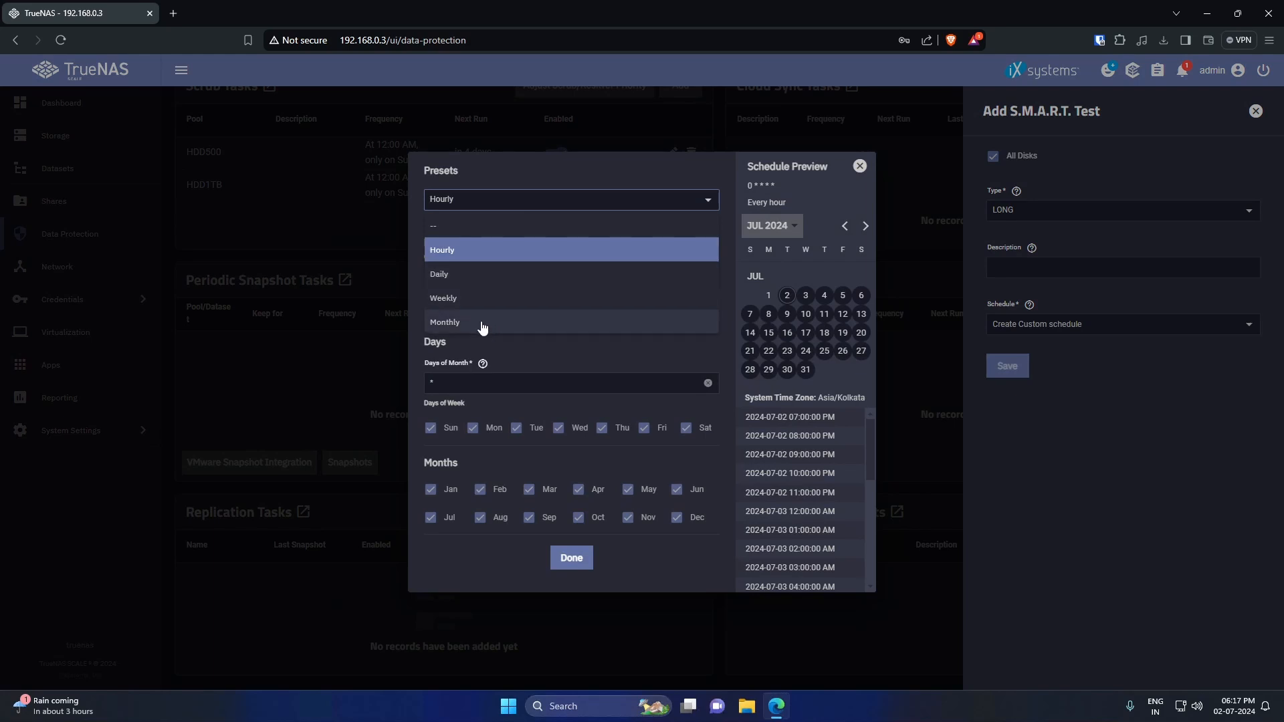
left_click(512, 315)
left_click(522, 306)
key("BackSpace")
type("16")
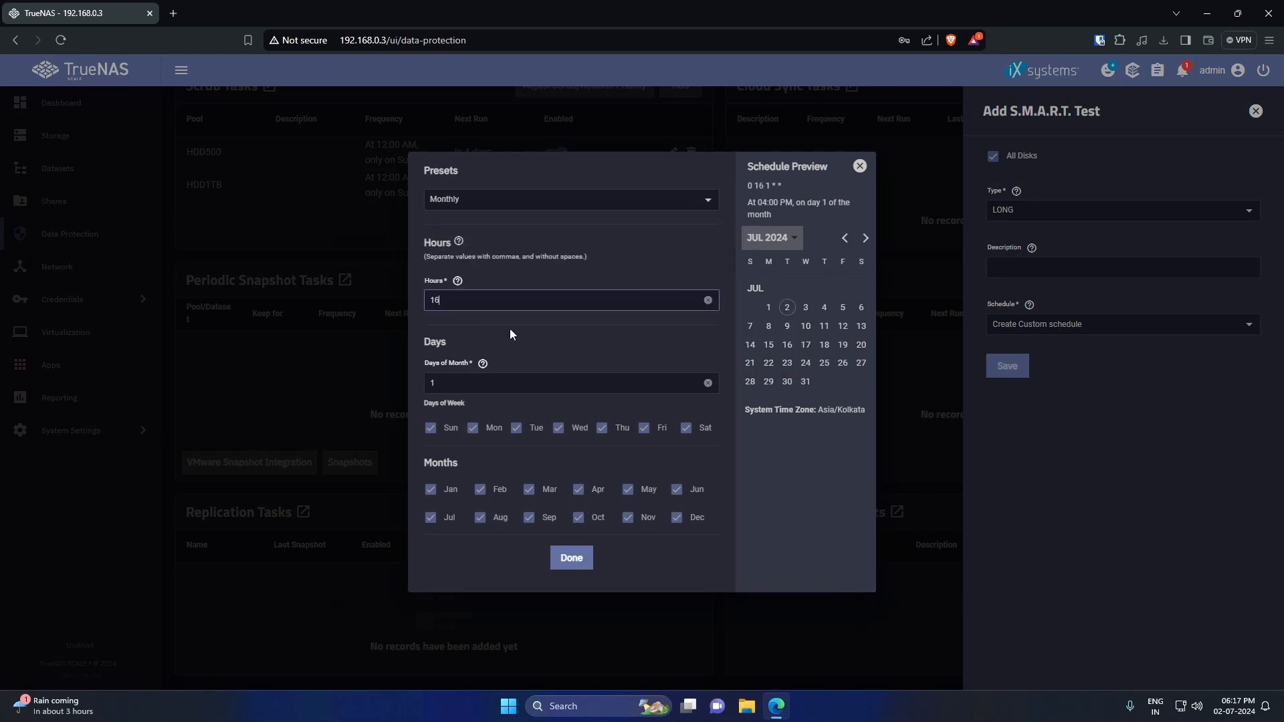
left_click(579, 558)
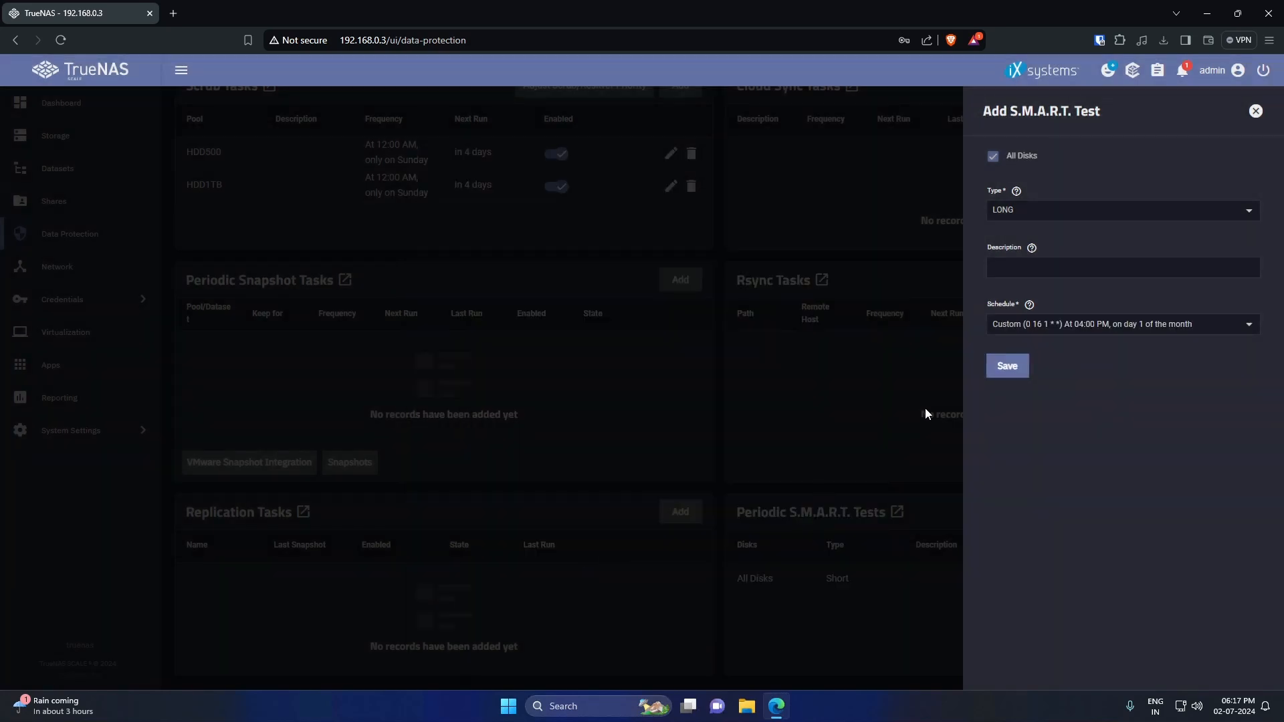
left_click(1007, 366)
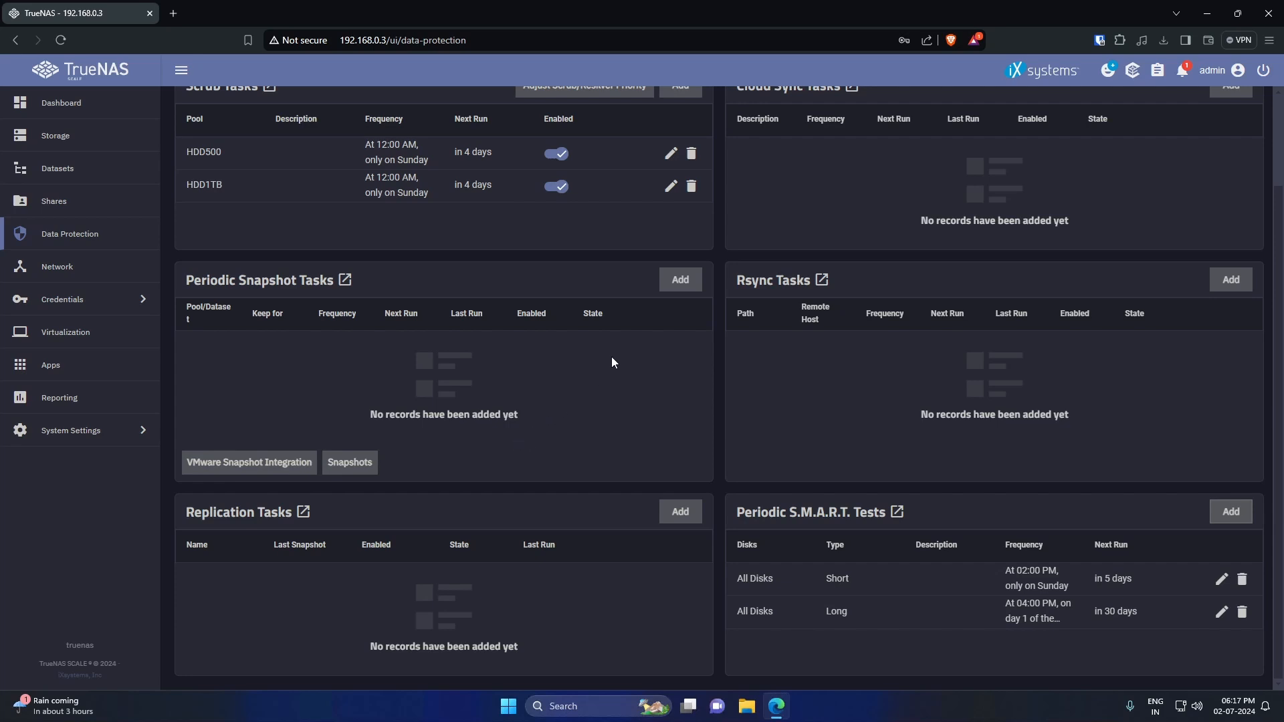
- Start a periodic snapshot task for HDD500/downloads with a lifetime of 2 days
left_click(677, 287)
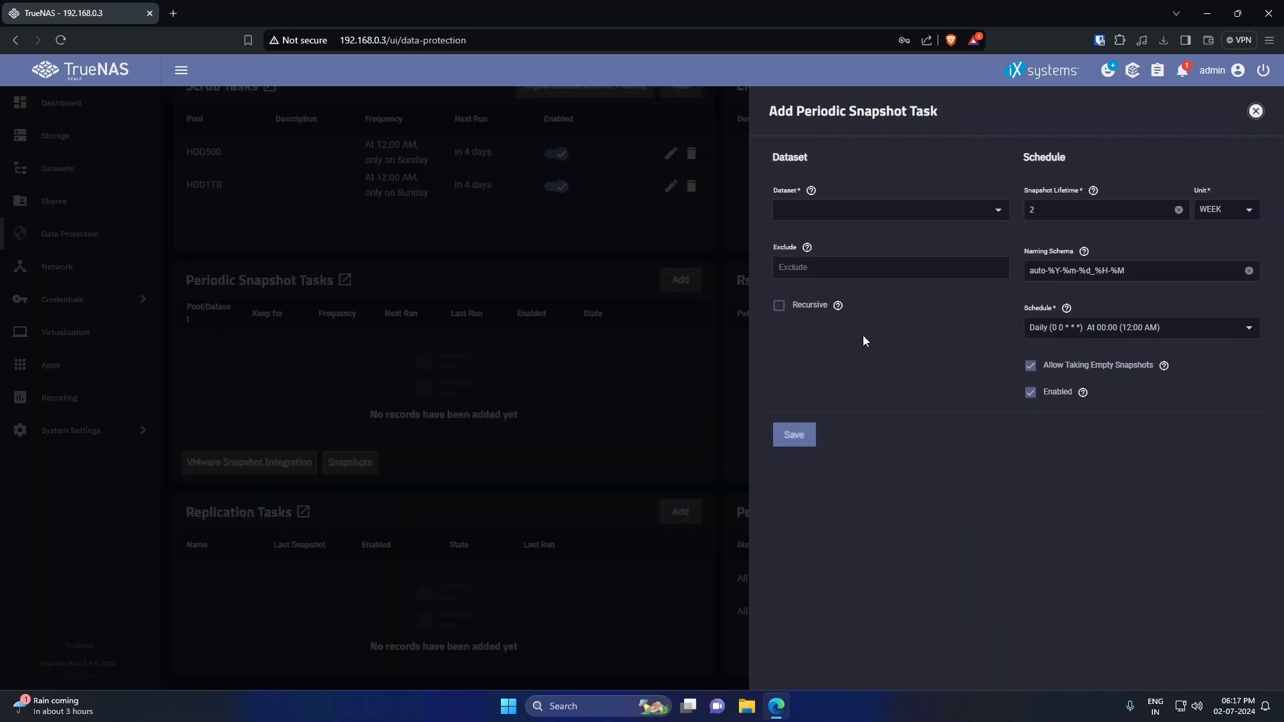
left_click(953, 212)
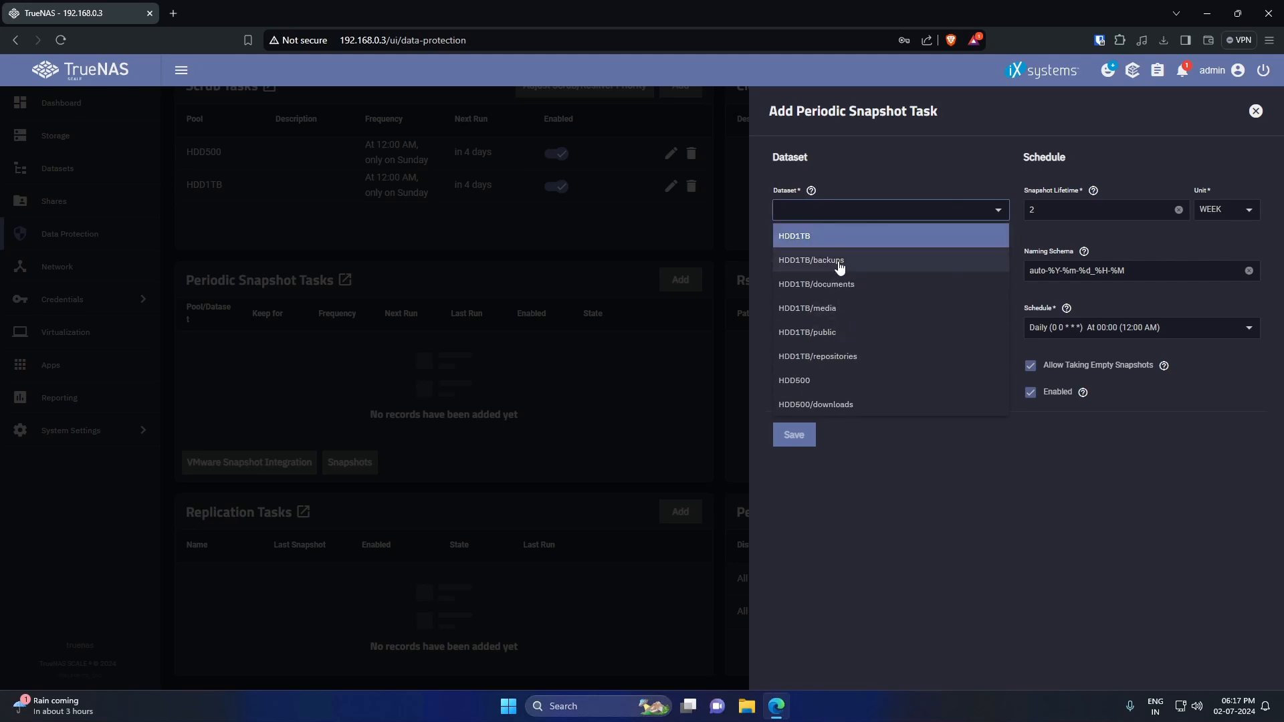
left_click(851, 401)
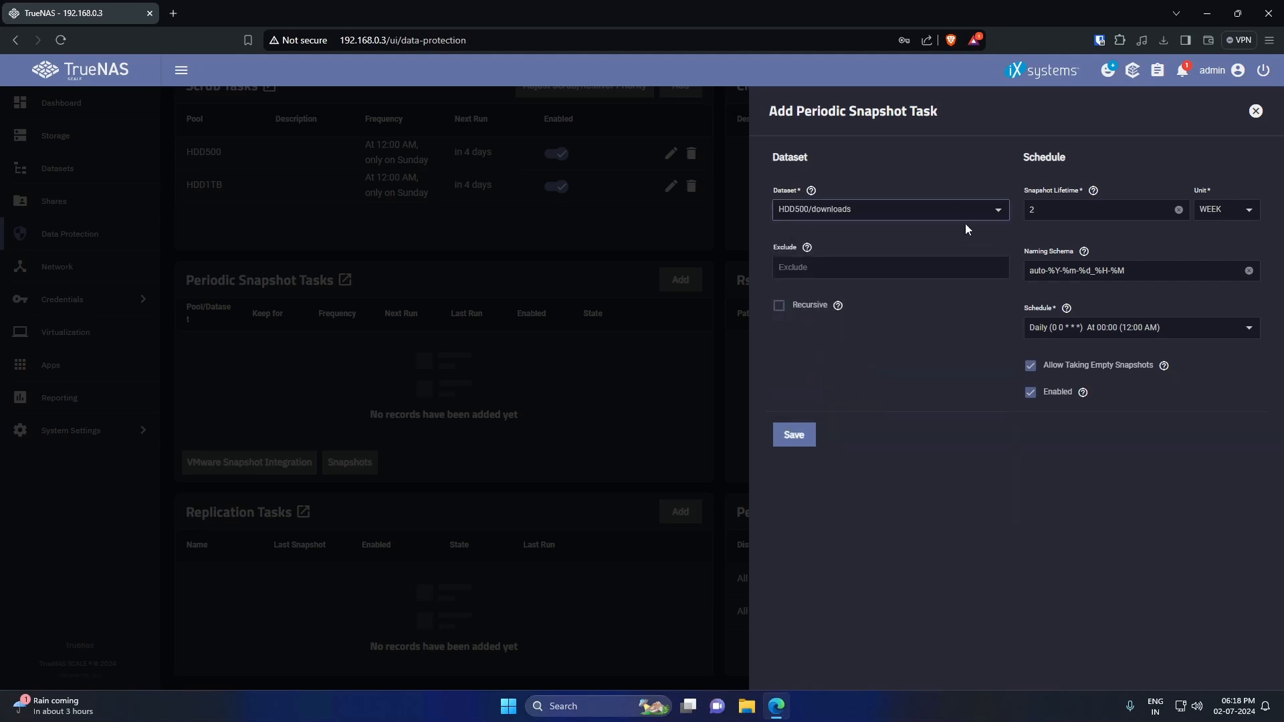
left_click(1065, 211)
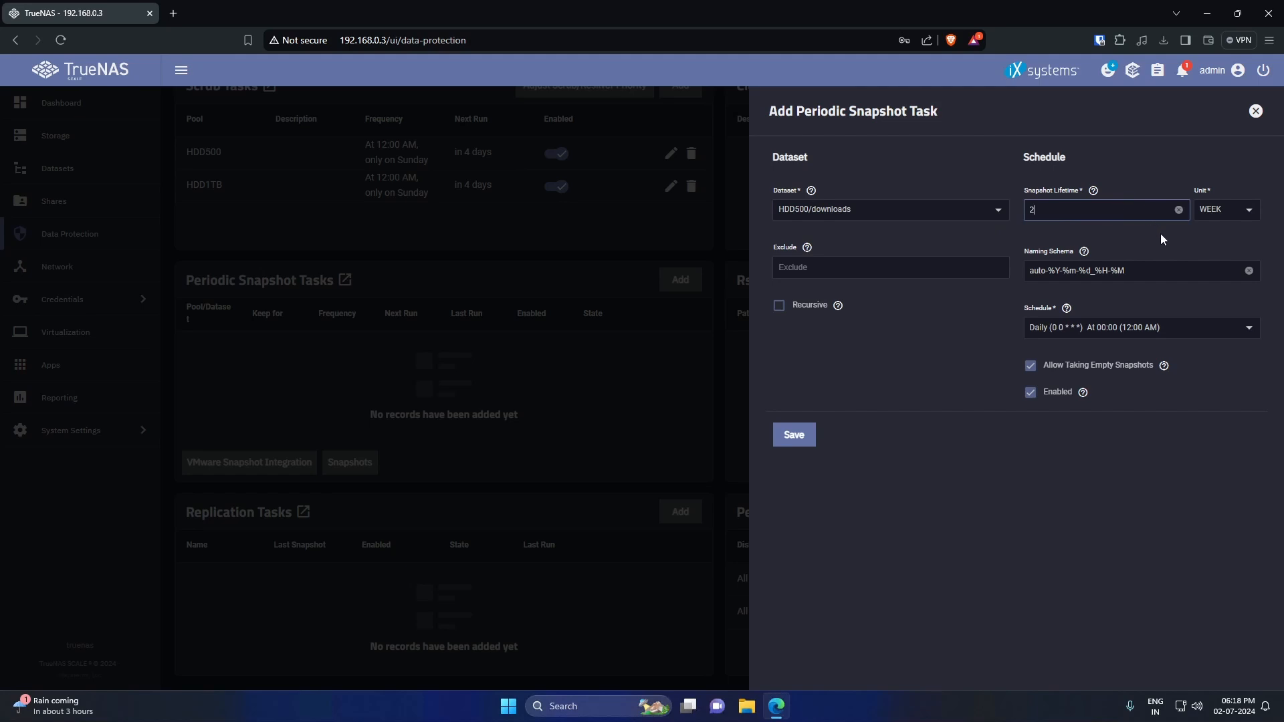
left_click(1209, 209)
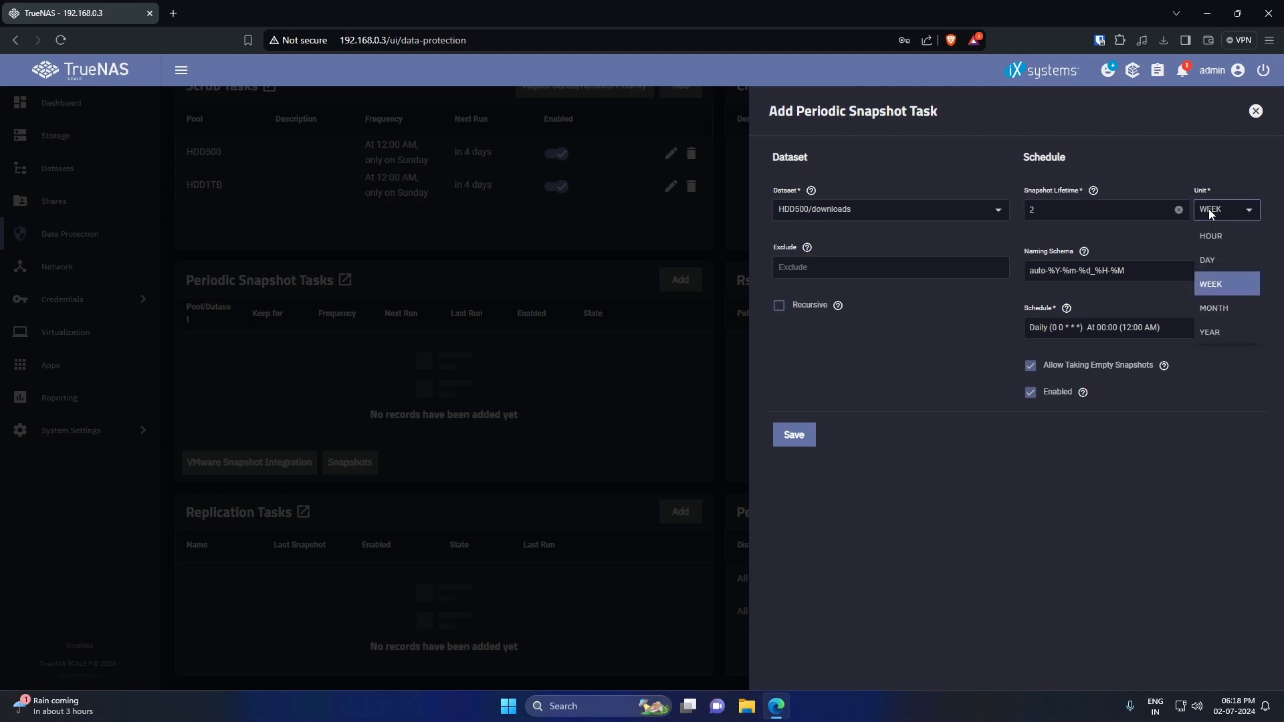
left_click(1238, 262)
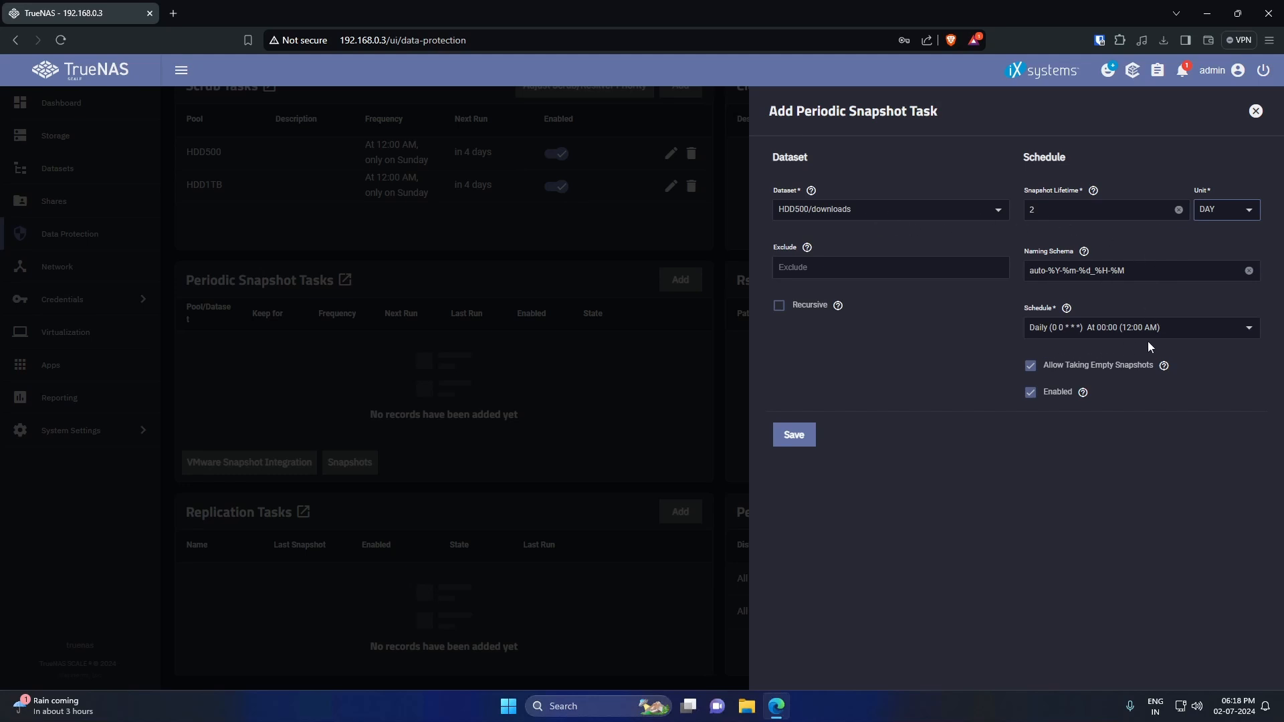
- Give the downloads task a custom hourly schedule, leaving the begin time at midnight
left_click(1205, 331)
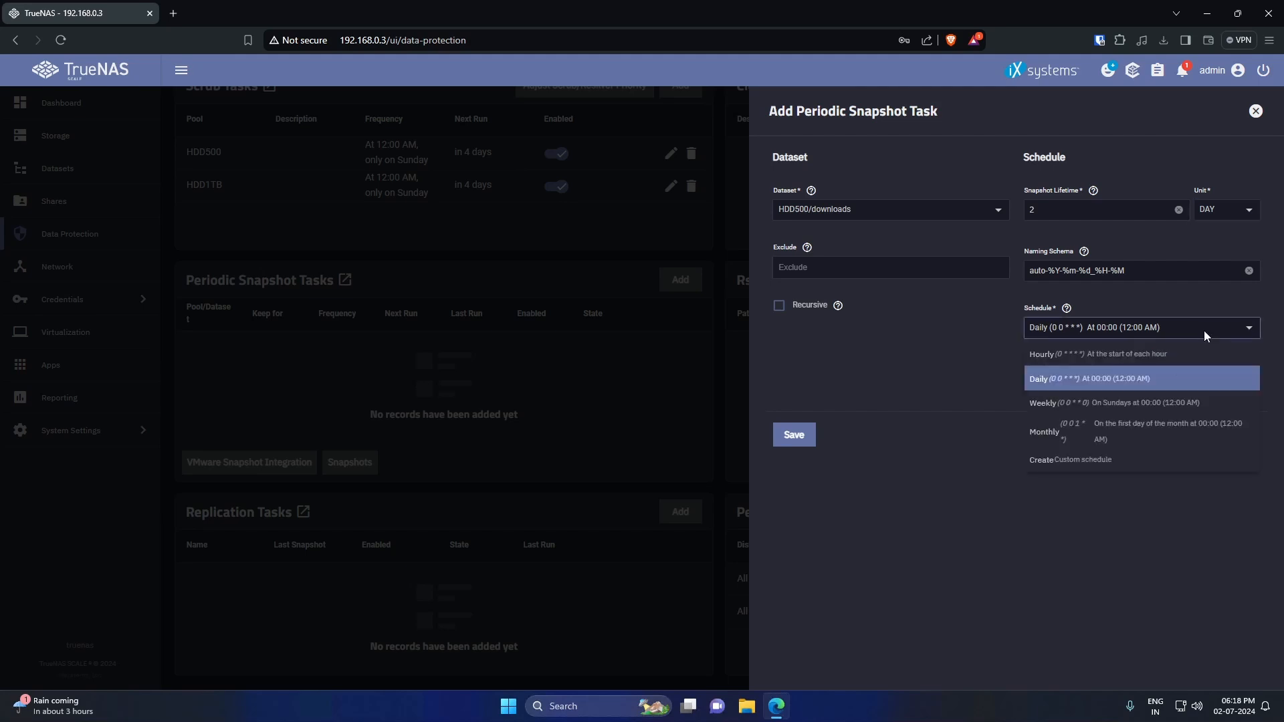
left_click(1105, 460)
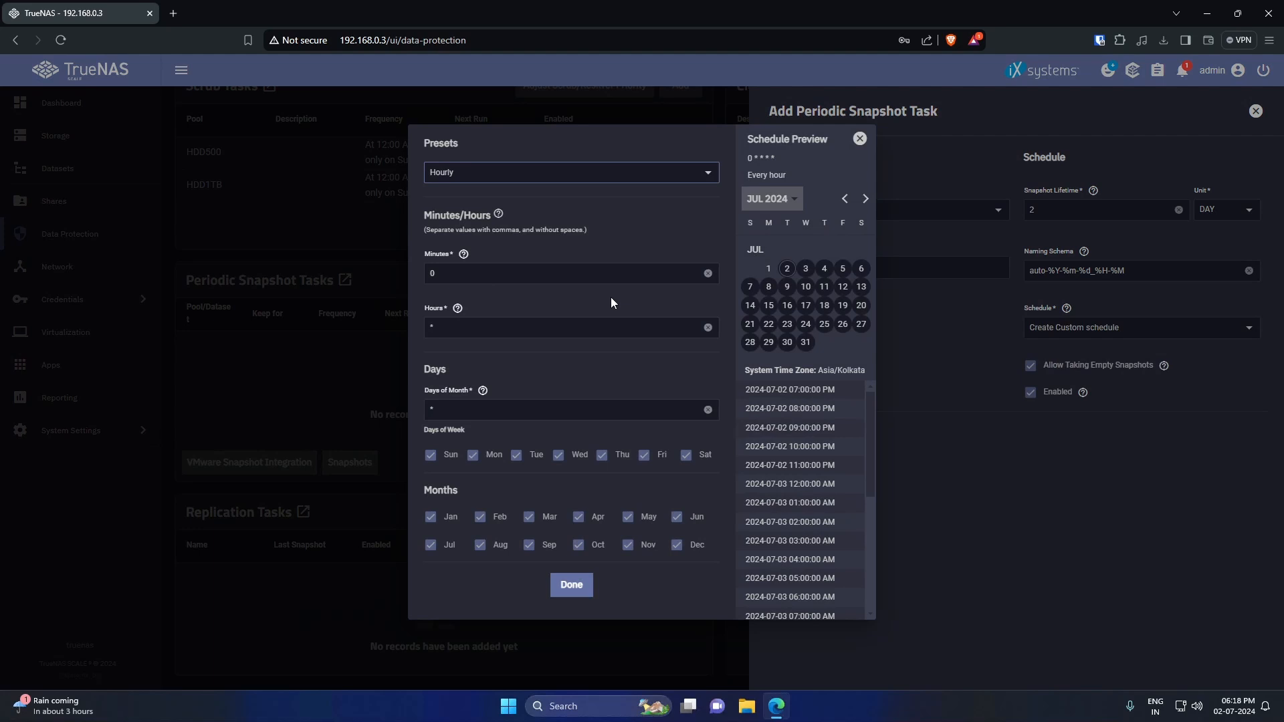
left_click(475, 179)
left_click(491, 172)
left_click(858, 138)
left_click(1104, 387)
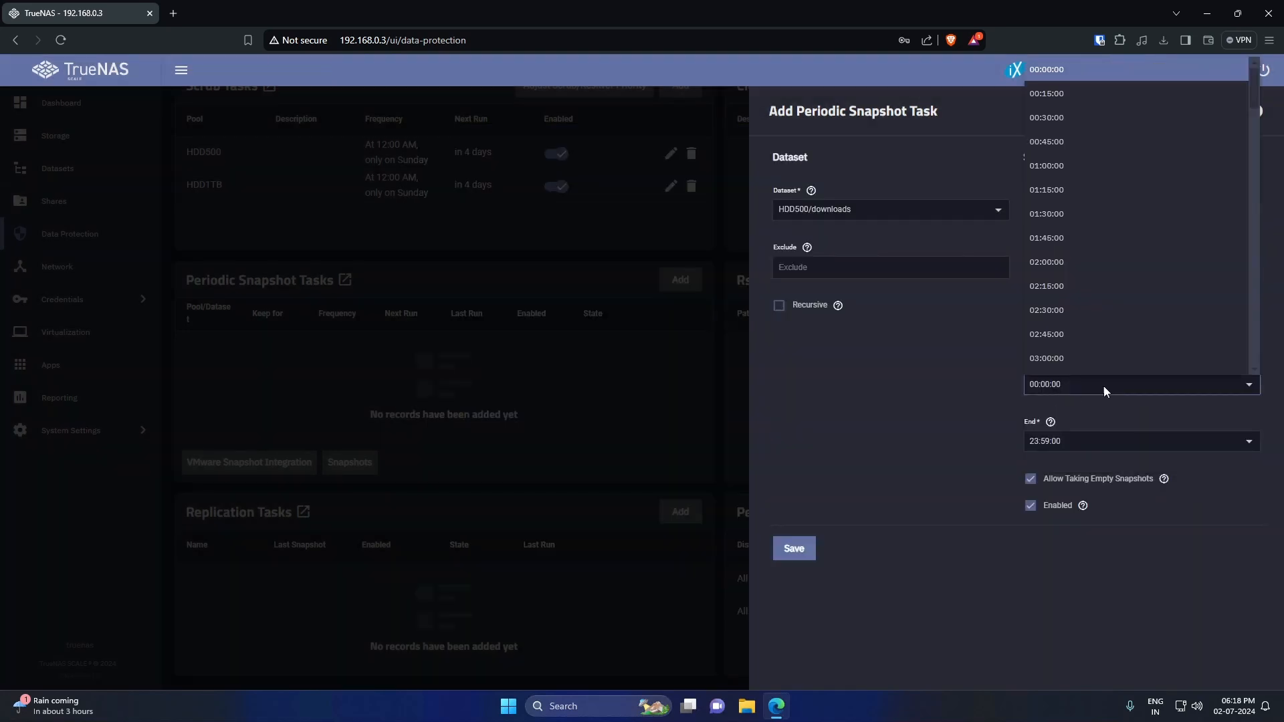
left_click(1103, 387)
- Save the downloads task, then start an HDD1TB/documents task with a 1-month lifetime
left_click(794, 548)
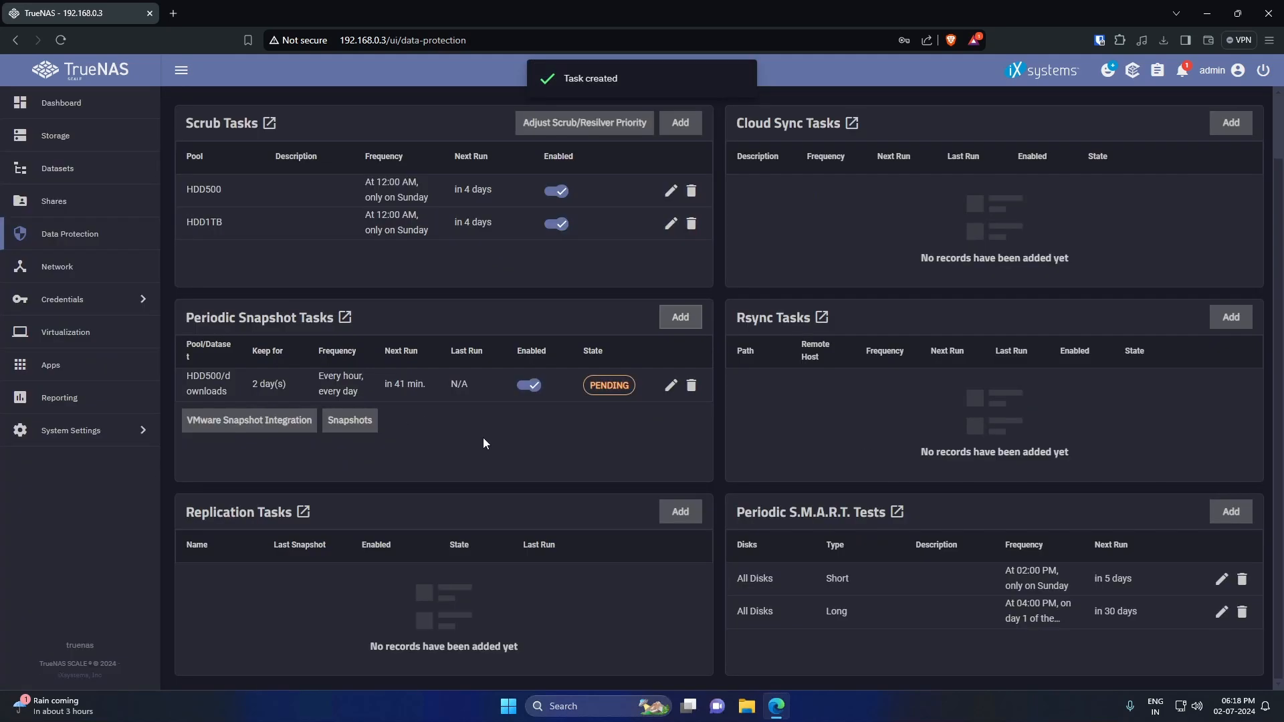
left_click(680, 317)
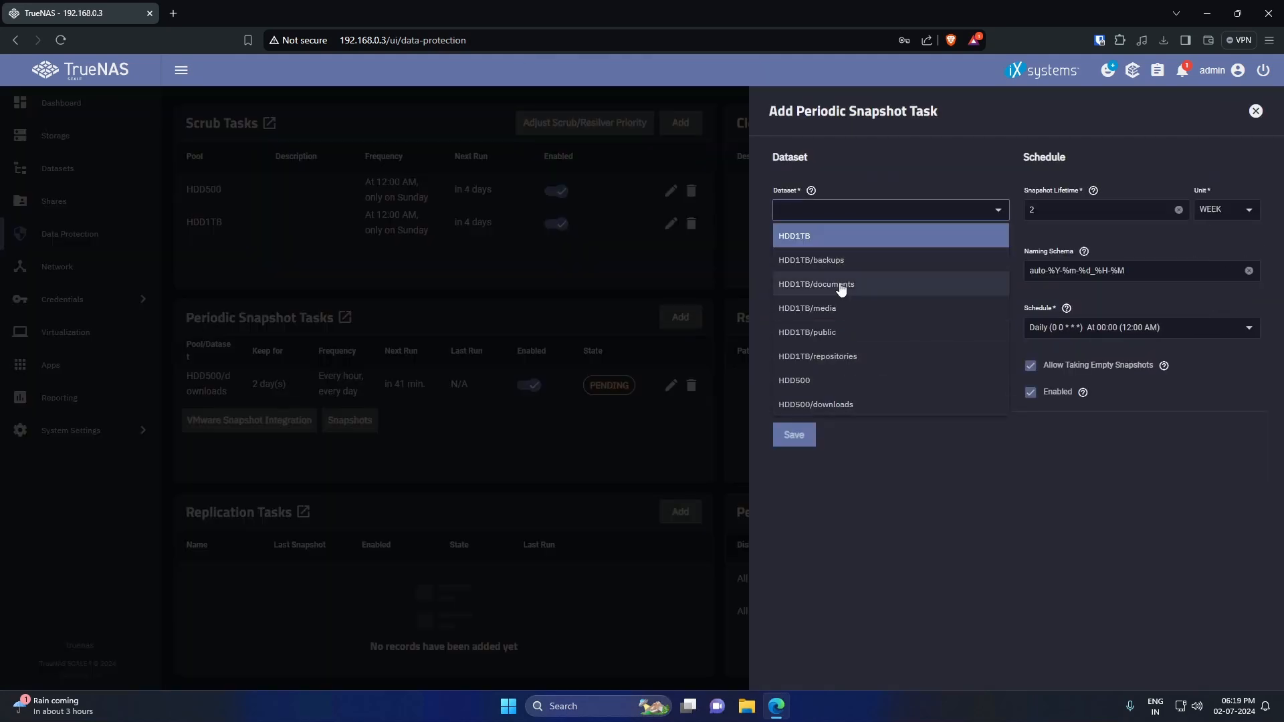
left_click(862, 290)
left_click(1211, 215)
left_click(1232, 308)
left_click(1084, 209)
key("BackSpace")
type("1")
left_click(994, 331)
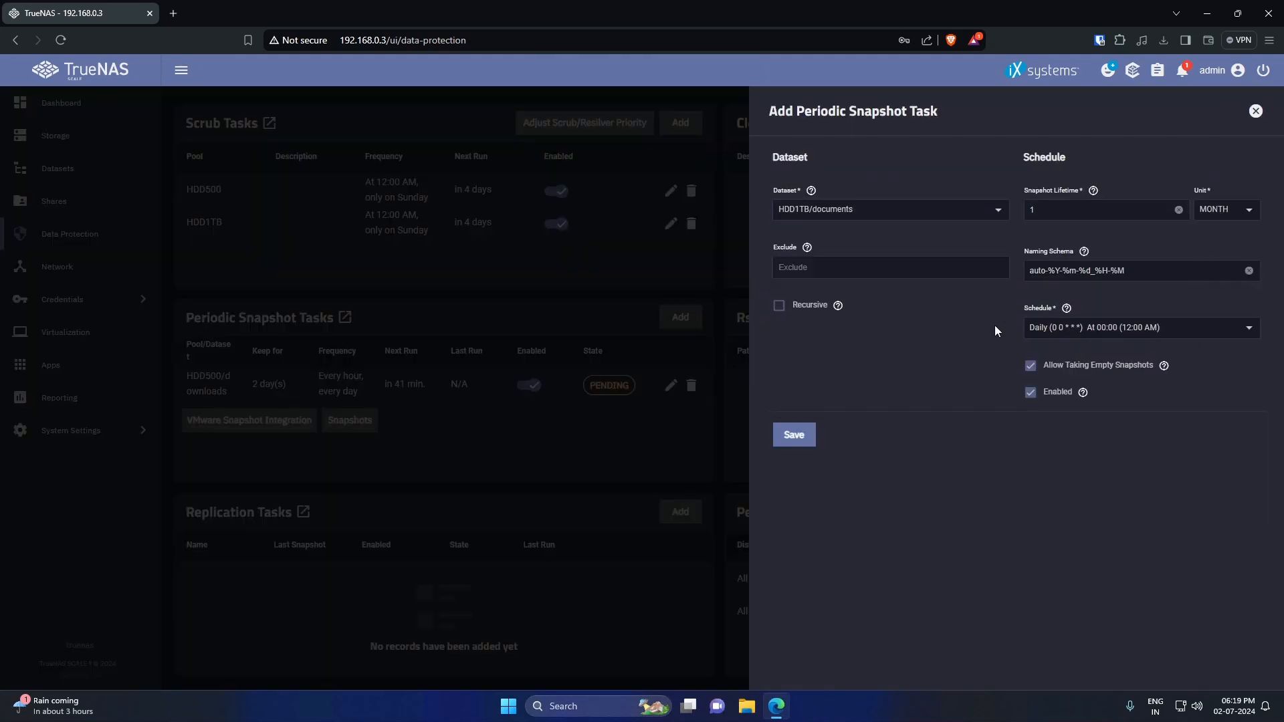
- Turn off empty snapshots for the documents task, schedule it hourly, and save
left_click(1030, 365)
left_click(1098, 330)
left_click(1070, 354)
left_click(1102, 330)
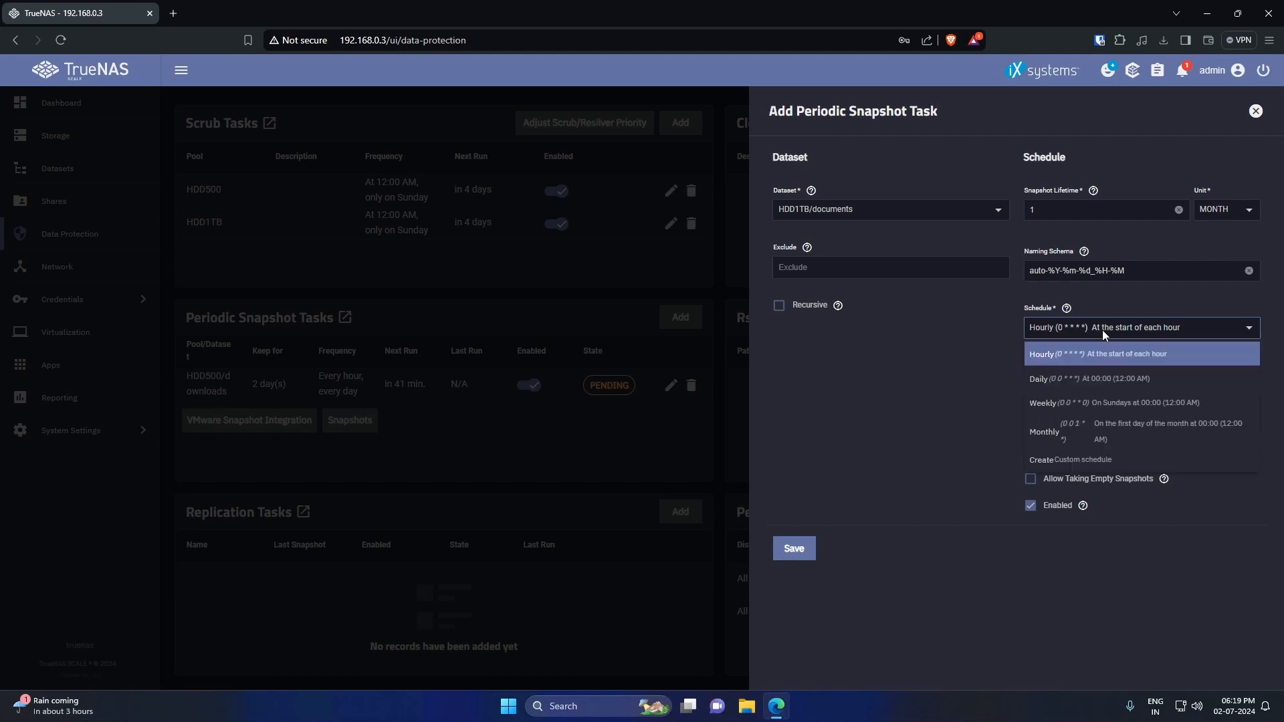
left_click(1098, 354)
- Create an HDD1TB/media snapshot task with a 1-month lifetime and no empty snapshots
left_click(794, 548)
left_click(680, 317)
left_click(889, 210)
left_click(892, 303)
left_click(1226, 210)
left_click_drag(1038, 210, 1018, 210)
type("1")
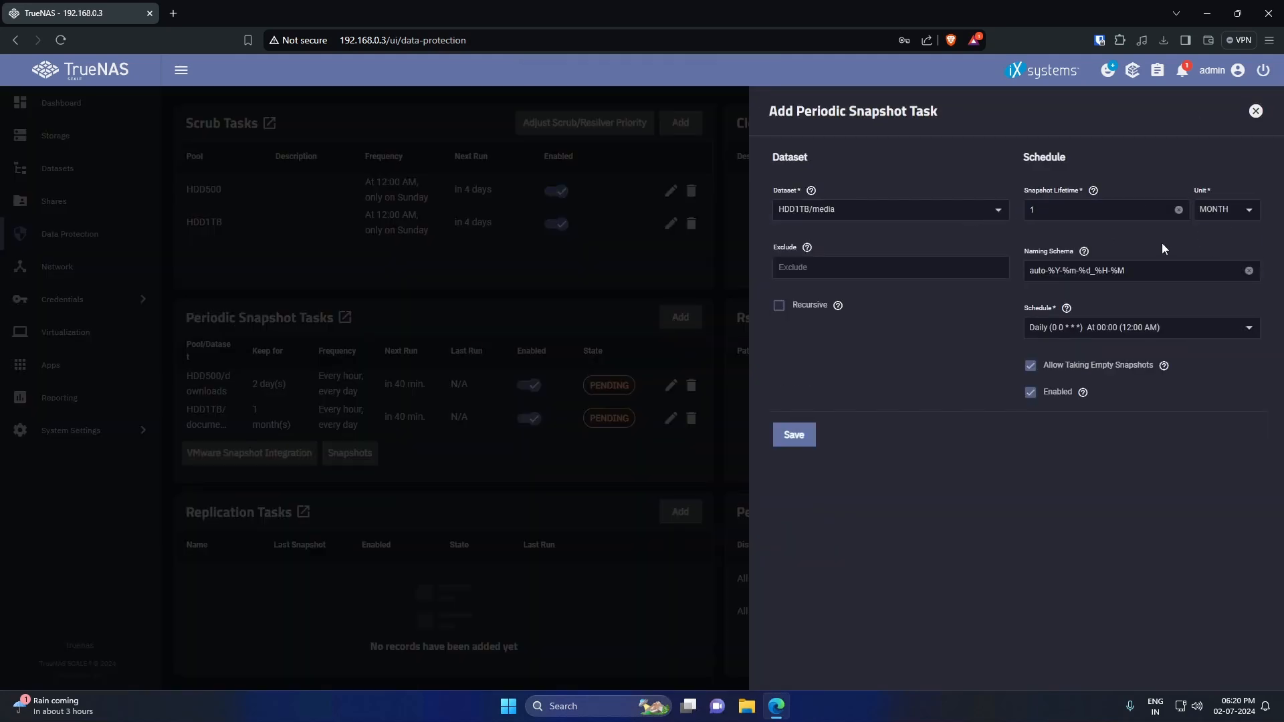
left_click(1097, 328)
- Give the media task a custom 03:00 PM (hour 15) schedule, and save it
left_click(1070, 375)
left_click(1030, 365)
left_click(1082, 328)
left_click(1076, 447)
double_click(434, 327)
type("15")
left_click(575, 585)
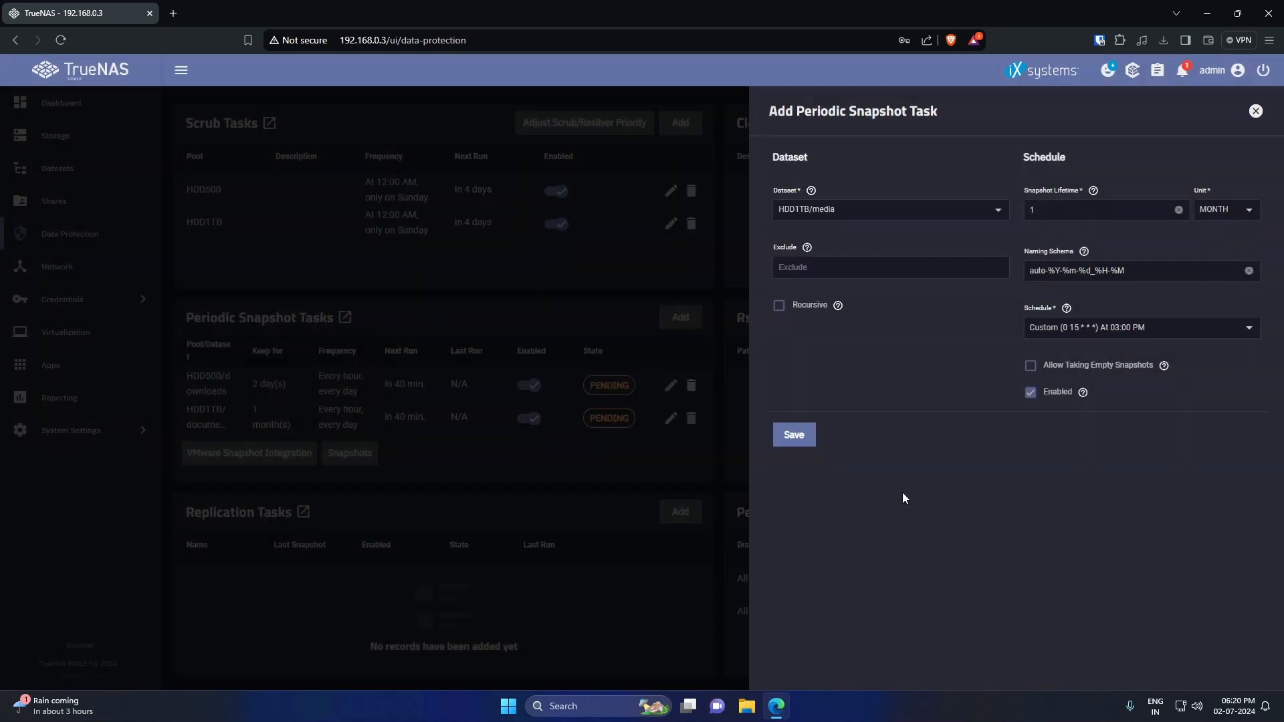
left_click(794, 434)
- Add an HDD1TB/public task with lifetime 1, no empty snapshots, and a 03:00 PM schedule
left_click(681, 318)
left_click(889, 210)
left_click(871, 333)
left_click_drag(1040, 210, 1021, 210)
type("1")
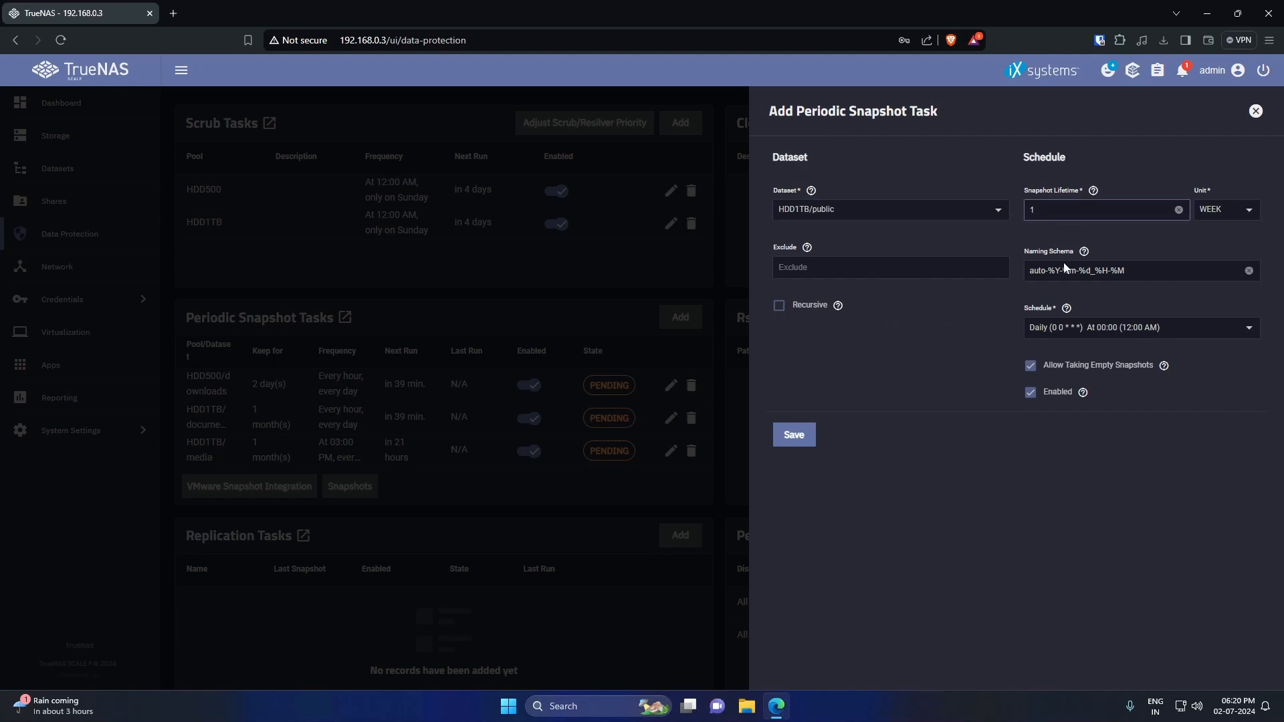
left_click(1077, 330)
left_click(1076, 447)
left_click_drag(440, 327, 401, 327)
type("15")
left_click(573, 585)
left_click(1030, 366)
left_click(794, 434)
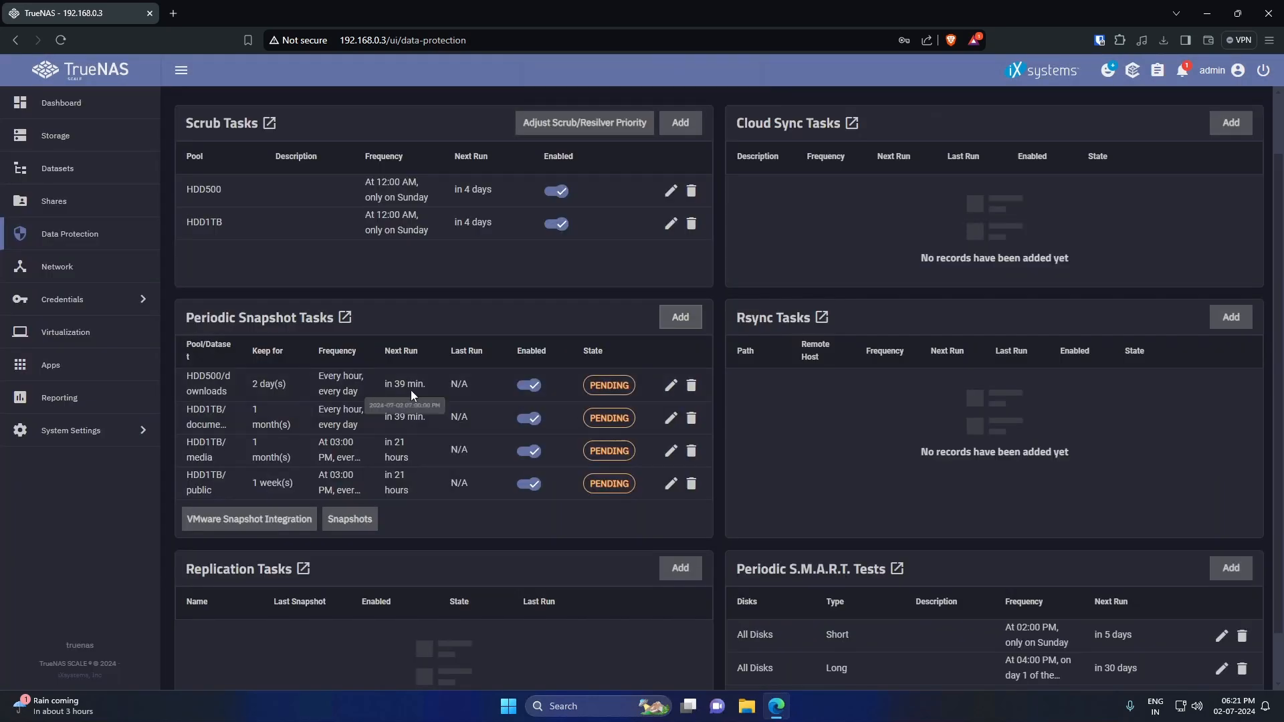
- Change the HDD500/downloads task to a custom daily 03:00 PM schedule, and save
left_click(672, 385)
left_click(1110, 329)
left_click(1077, 447)
left_click(481, 172)
left_click(478, 246)
type("15")
left_click(573, 585)
left_click(793, 435)
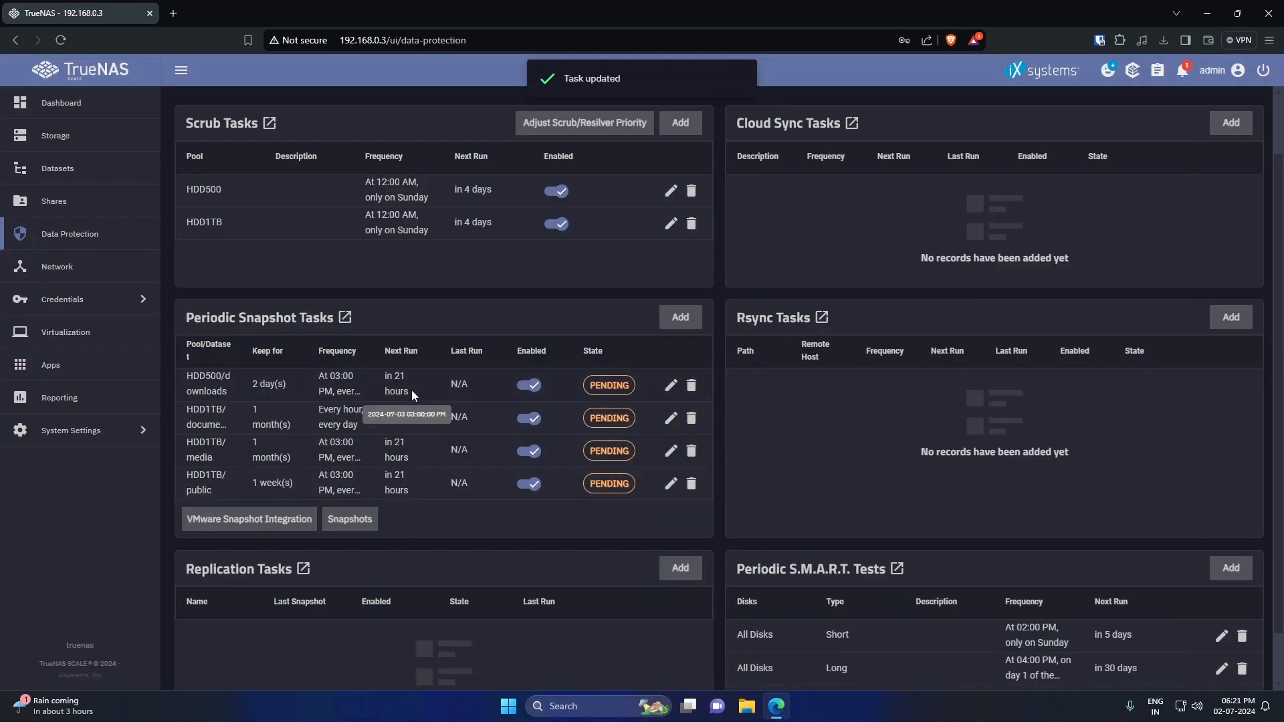
- Add an hourly HDD1TB/repositories snapshot task keeping snapshots for months, and save it
left_click(681, 318)
left_click(889, 210)
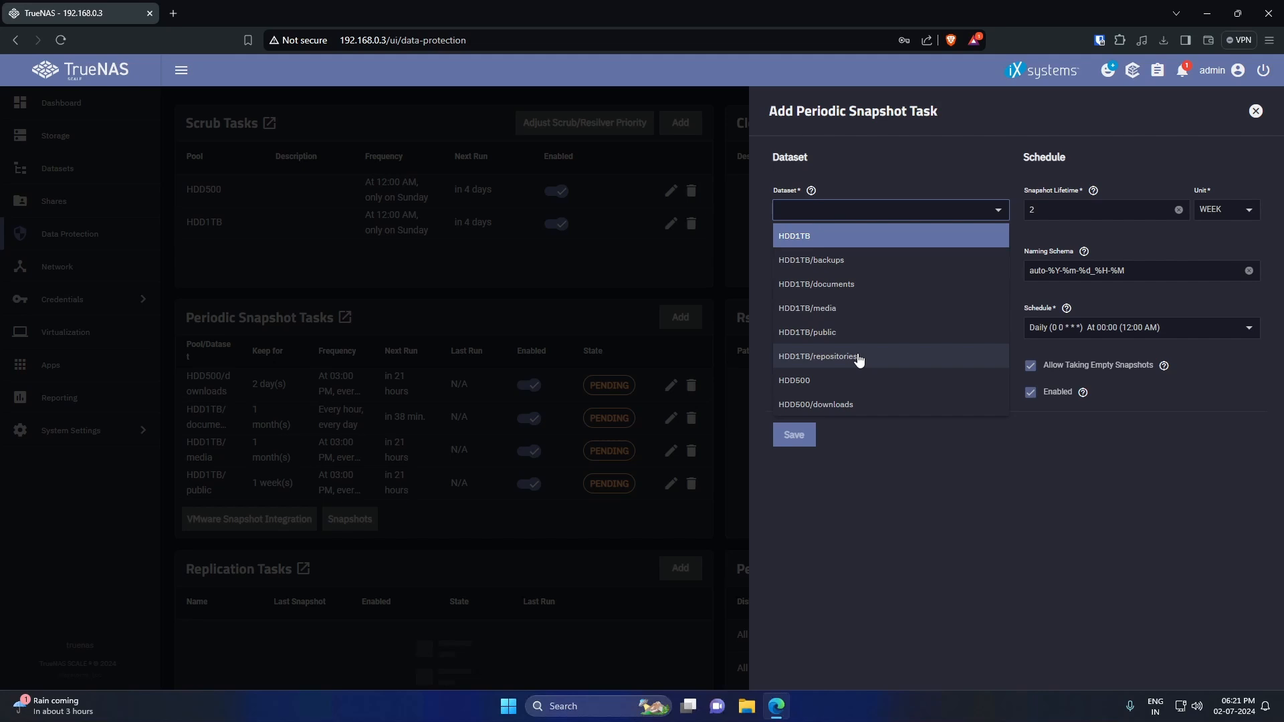
left_click(859, 356)
left_click(1237, 210)
left_click(1226, 313)
left_click(1059, 218)
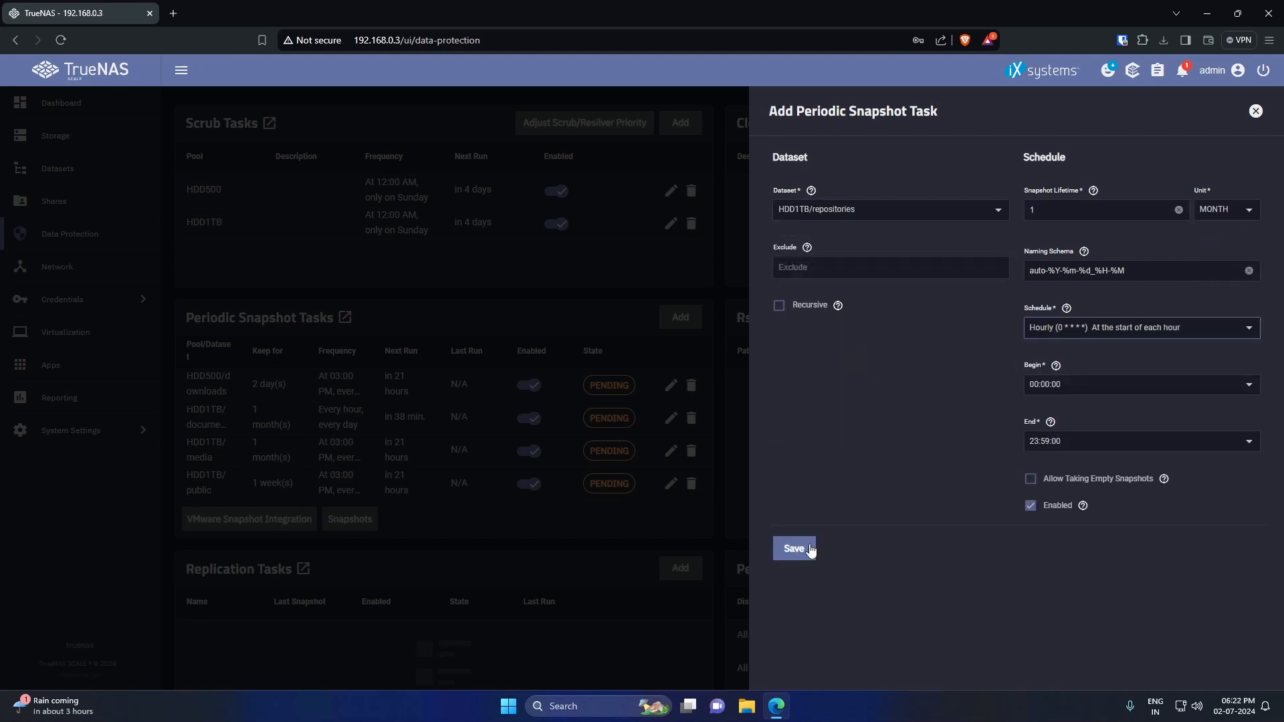
left_click(794, 547)
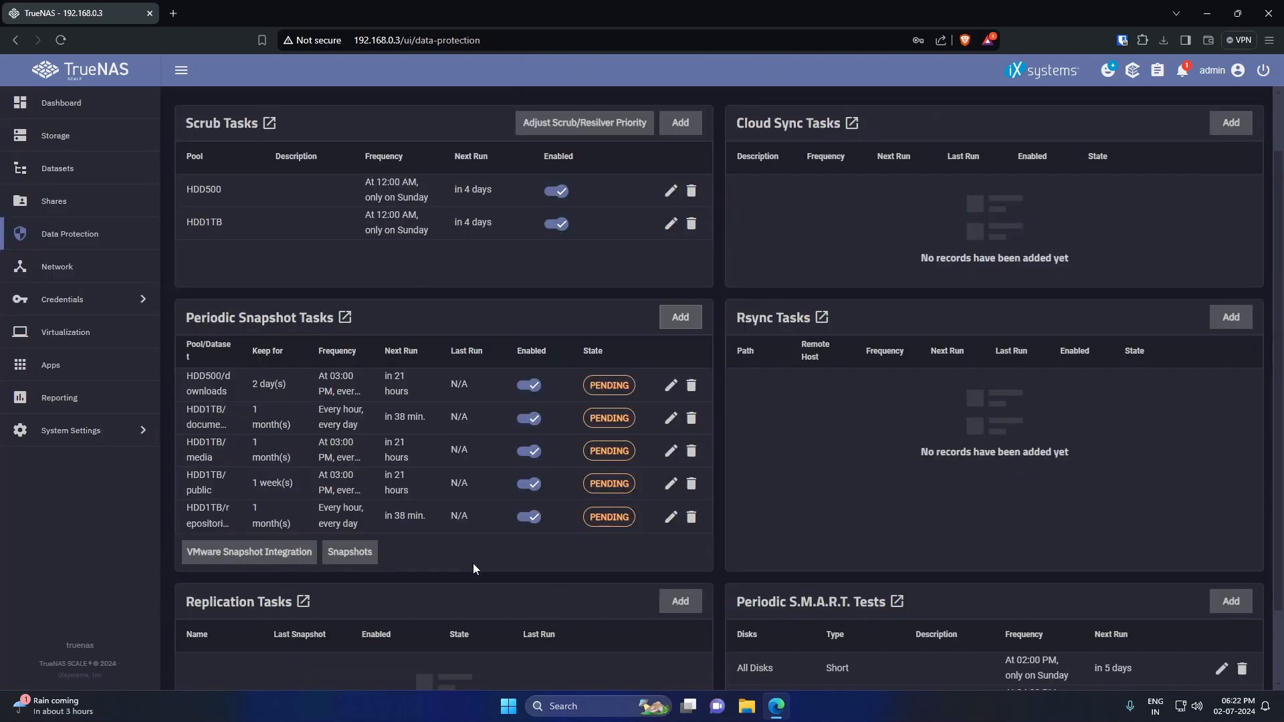